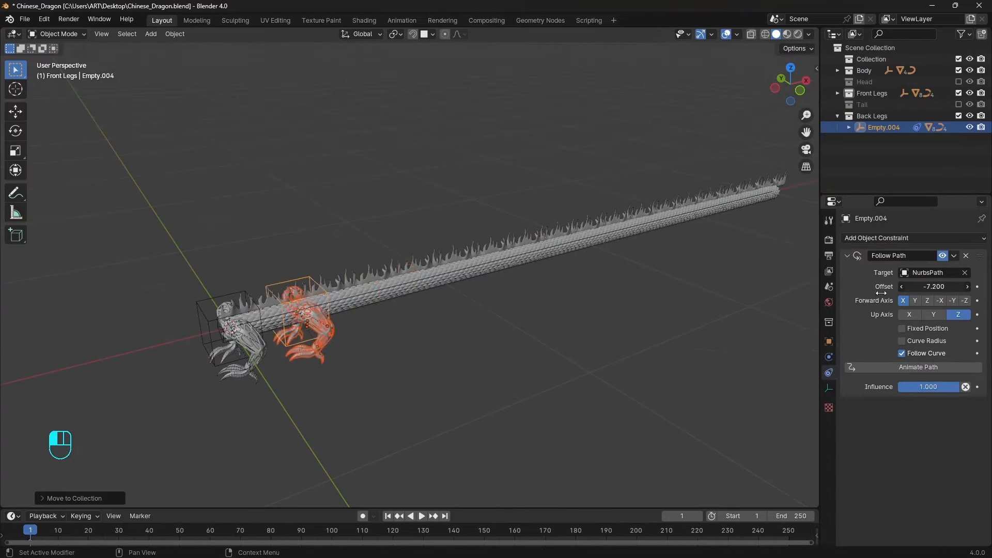
{"action": "left_click_drag", "start_coordinate": [881, 293], "coordinate": [669, 354]}
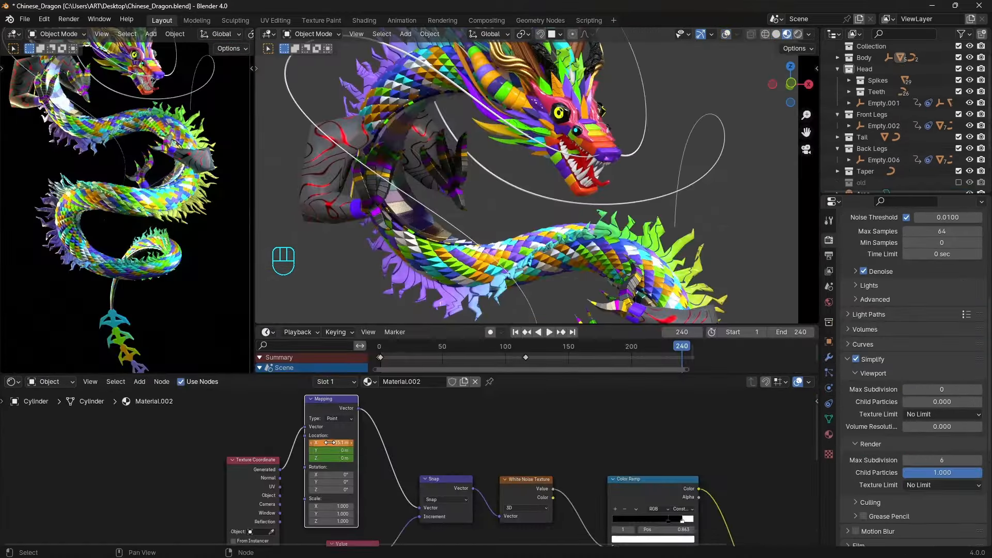
{"action": "left_click_drag", "start_coordinate": [329, 442], "coordinate": [346, 443]}
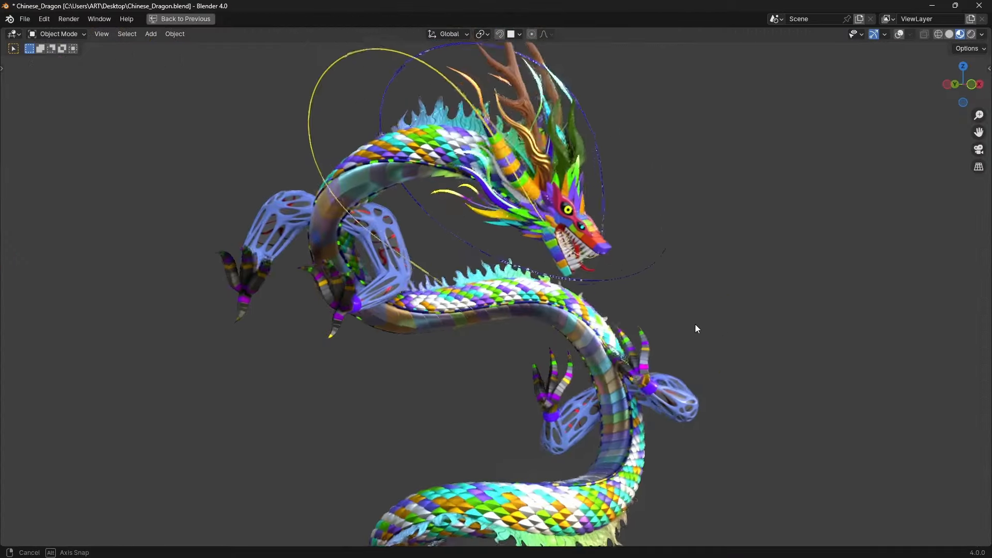
{"action": "middle_click_drag", "start_coordinate": [695, 324], "coordinate": [597, 324]}
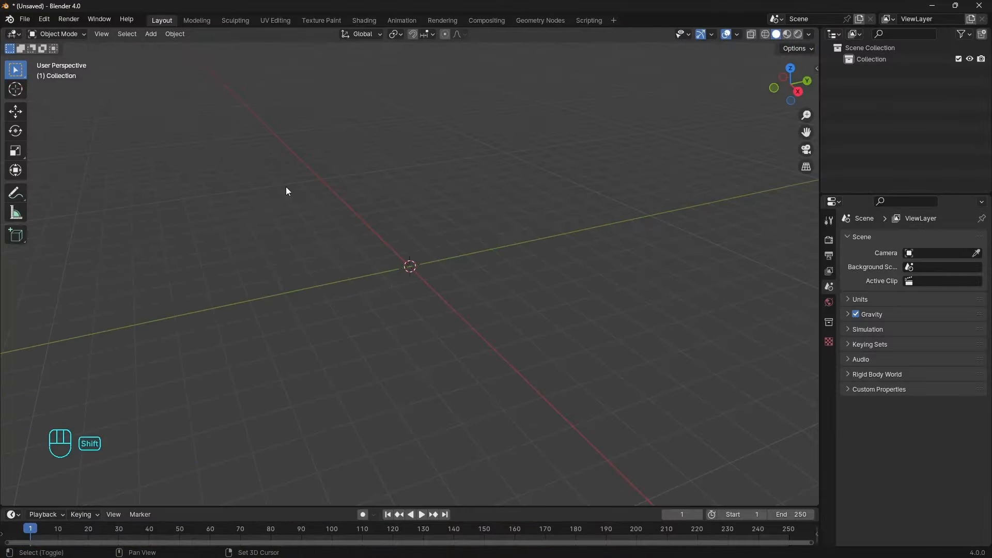
- Add a Path curve to the scene and show its normals in Edit Mode
{"action": "key", "text": "shift+a"}
{"action": "mouse_move", "coordinate": [272, 89]}
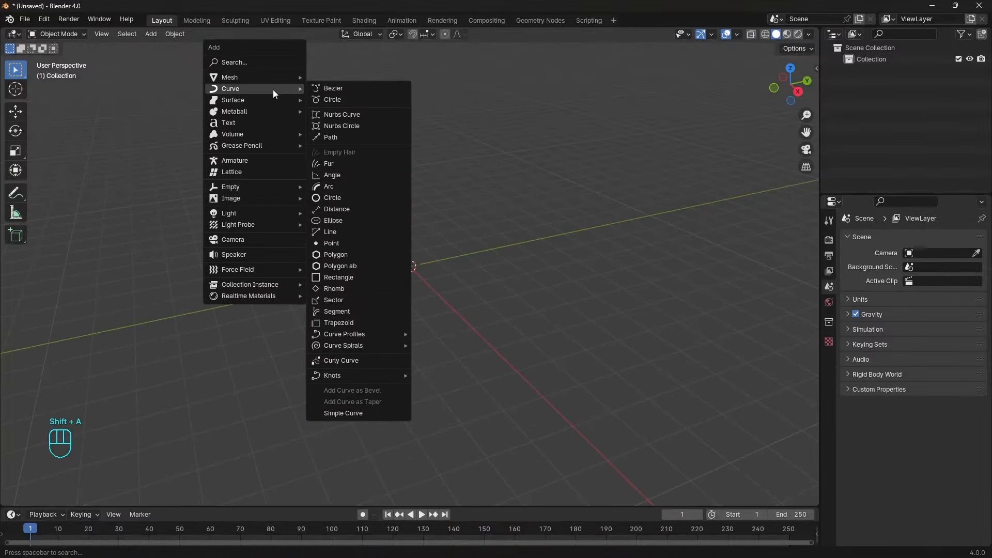
{"action": "left_click", "coordinate": [343, 135]}
{"action": "middle_click_drag", "start_coordinate": [395, 222], "coordinate": [523, 257]}
{"action": "key", "text": "Tab"}
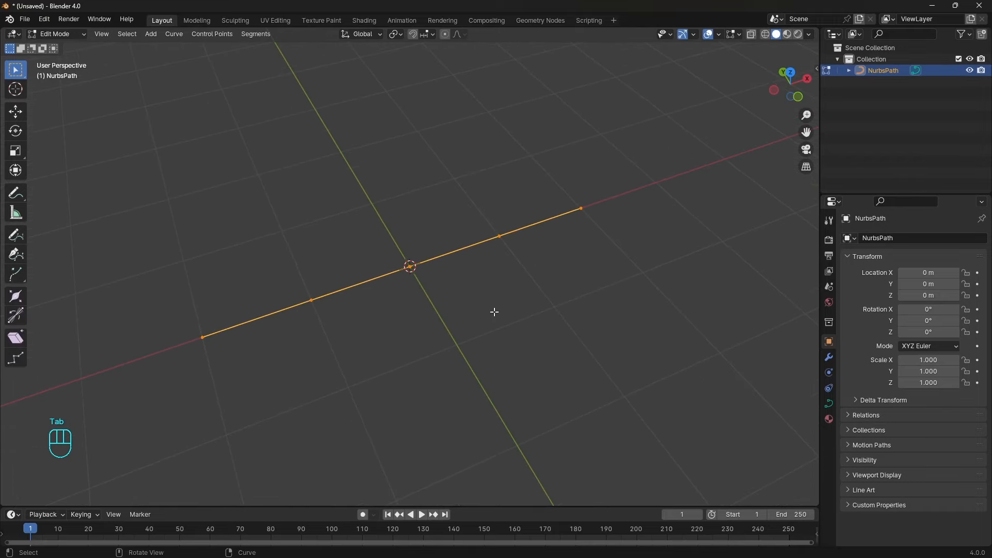
{"action": "left_click", "coordinate": [733, 36]}
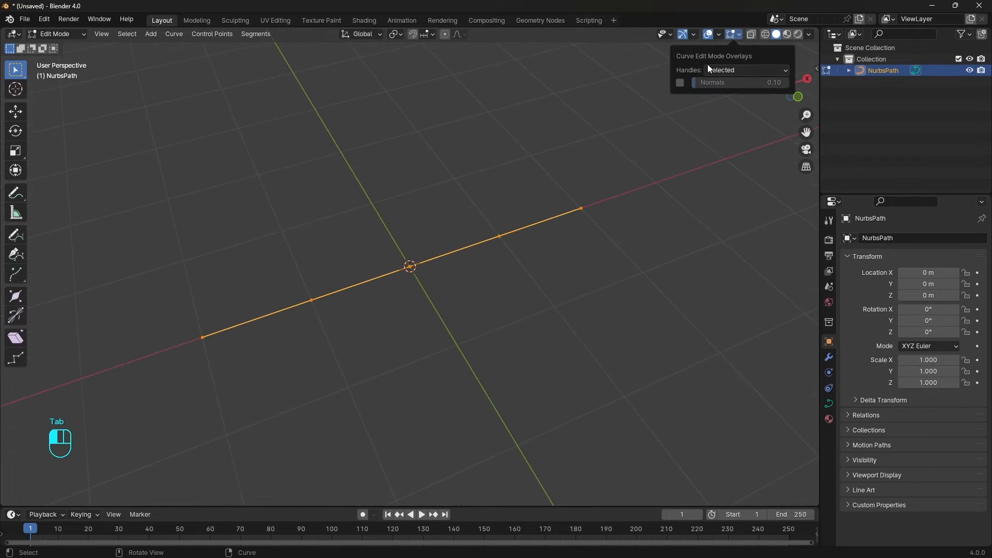
{"action": "left_click", "coordinate": [680, 82]}
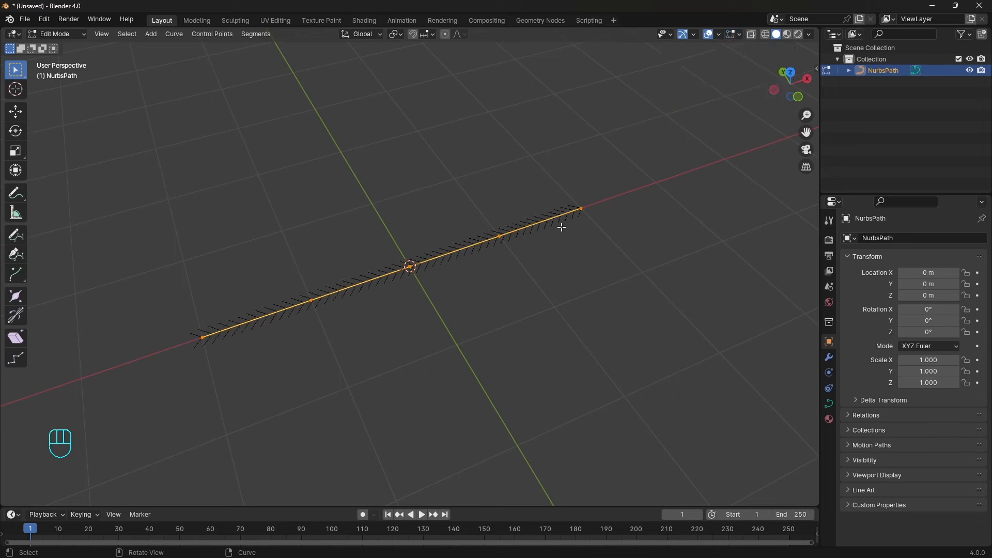
- Delete the path's two points on the negative X side and extrude its positive X end twice along X
{"action": "key", "text": "x"}
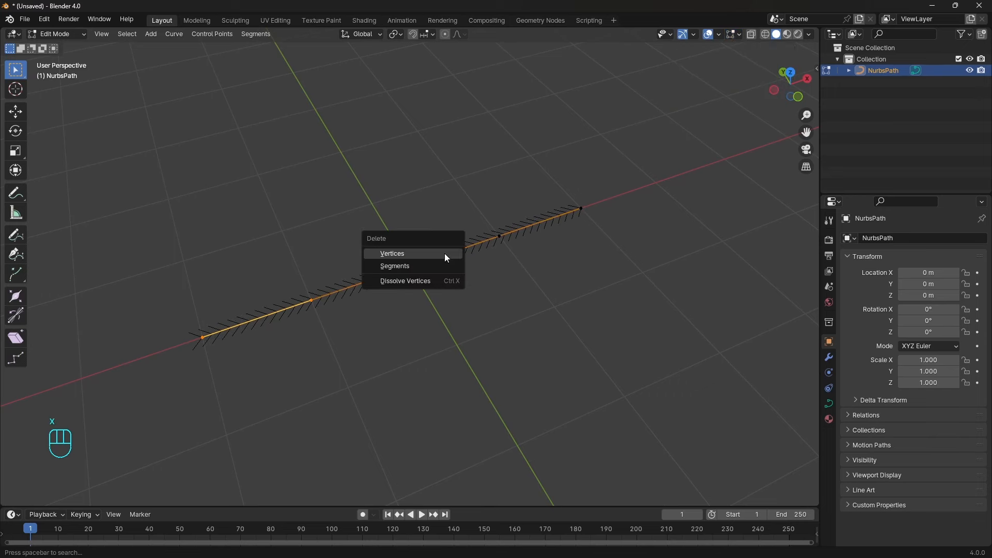
{"action": "left_click", "coordinate": [444, 254]}
{"action": "left_click_drag", "start_coordinate": [550, 183], "coordinate": [613, 238]}
{"action": "key", "text": "e"}
{"action": "key", "text": "x"}
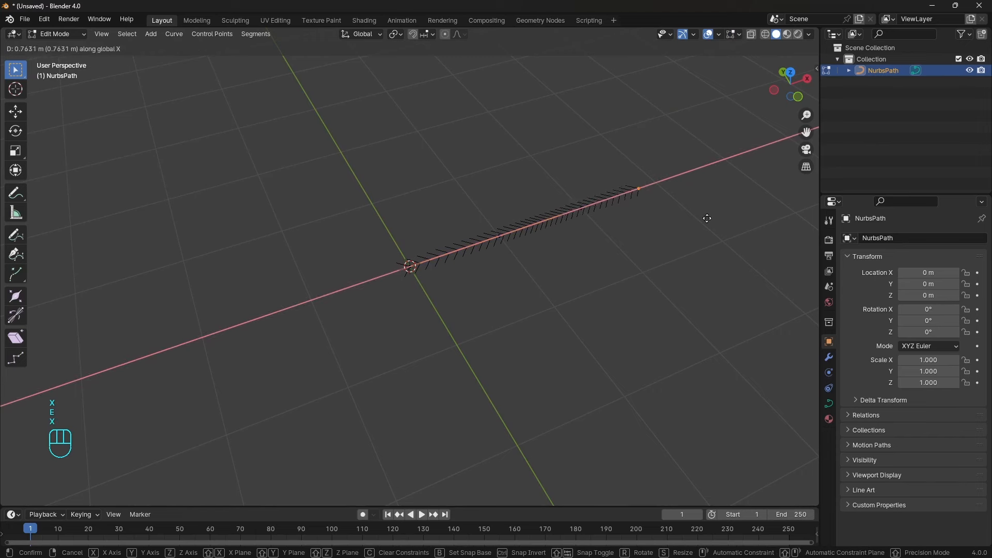
{"action": "left_click", "coordinate": [715, 214]}
{"action": "key", "text": "e"}
{"action": "key", "text": "x"}
{"action": "left_click", "coordinate": [773, 186]}
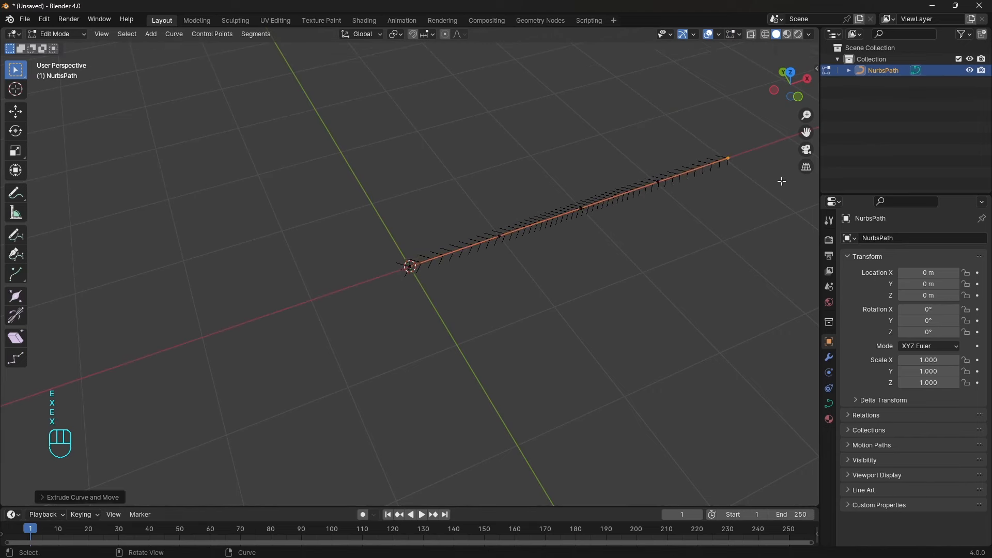
{"action": "key", "text": "Tab"}
- Add a plane at the origin, scale it to 0.02 and apply the scale
{"action": "middle_click_drag", "start_coordinate": [411, 268], "coordinate": [463, 270]}
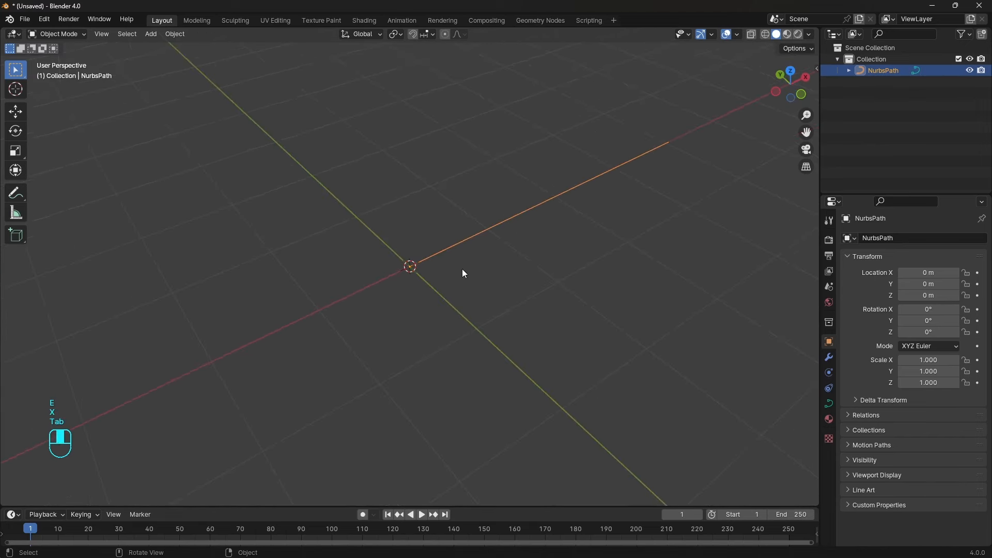
{"action": "middle_click_drag", "start_coordinate": [456, 307], "coordinate": [466, 237]}
{"action": "key", "text": "shift+a"}
{"action": "mouse_move", "coordinate": [449, 225]}
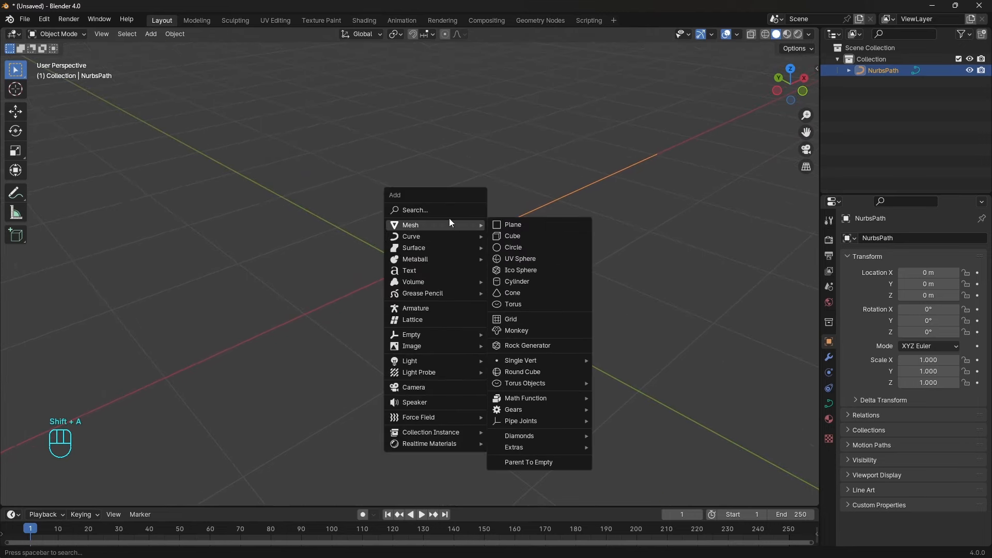
{"action": "left_click", "coordinate": [532, 225]}
{"action": "type", "text": "s"}
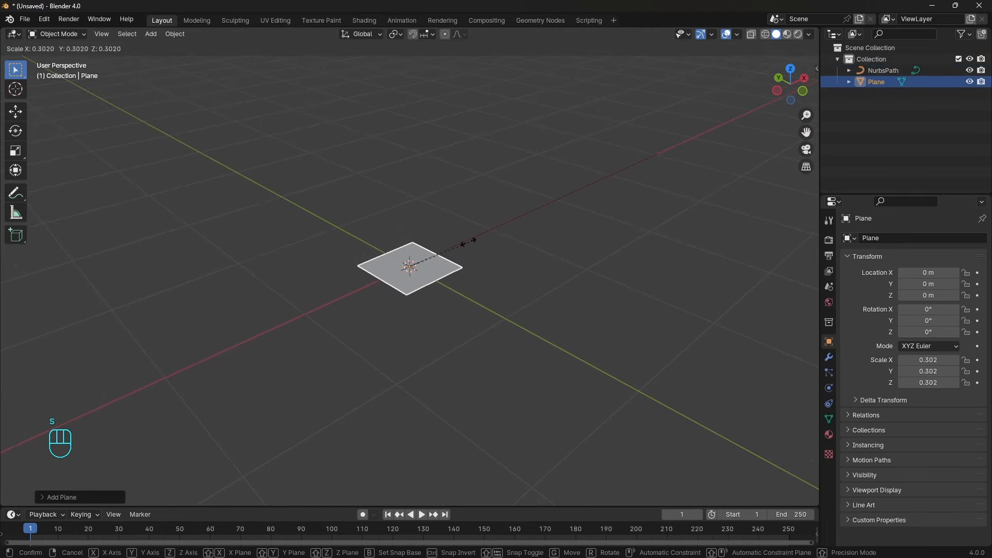
{"action": "type", "text": ".02"}
{"action": "key", "text": "Return"}
{"action": "key", "text": "KP_Decimal"}
{"action": "middle_click_drag", "start_coordinate": [598, 420], "coordinate": [504, 317]}
{"action": "key", "text": "ctrl+a"}
{"action": "left_click", "coordinate": [571, 277]}
- Cut the plane with one centred loop along X and two evenly spaced loops across it
{"action": "key", "text": "Tab"}
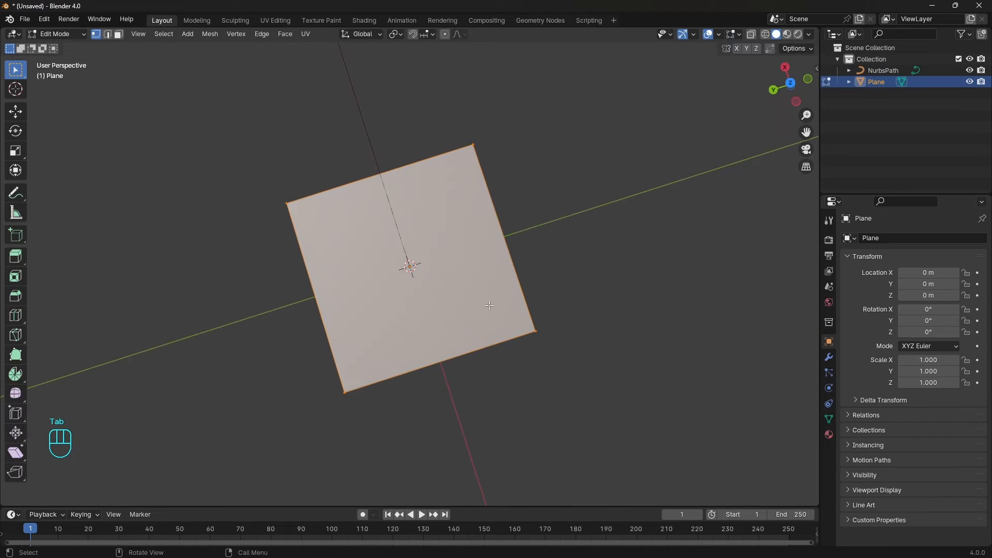
{"action": "left_click", "coordinate": [378, 190]}
{"action": "right_click", "coordinate": [379, 193]}
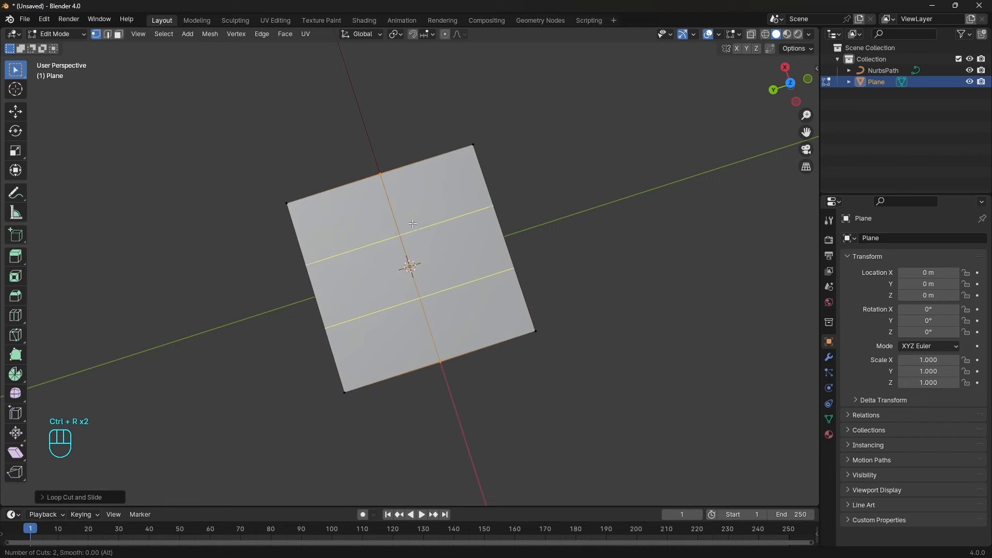
{"action": "left_click", "coordinate": [412, 223]}
- Merge the vertices of each X end of the plane into one central point to form a pointed hexagon
{"action": "mouse_move", "coordinate": [481, 136]}
{"action": "right_mouse_down", "text": "ctrl"}
{"action": "mouse_move", "coordinate": [343, 115]}
{"action": "mouse_move", "coordinate": [256, 224]}
{"action": "right_mouse_up", "text": "ctrl"}
{"action": "key", "text": "m"}
{"action": "left_click", "coordinate": [395, 183]}
{"action": "mouse_move", "coordinate": [476, 410]}
{"action": "right_mouse_down", "text": "ctrl"}
{"action": "mouse_move", "coordinate": [558, 326]}
{"action": "mouse_move", "coordinate": [343, 427]}
{"action": "mouse_move", "coordinate": [331, 408]}
{"action": "right_mouse_up", "text": "ctrl"}
{"action": "key", "text": "m"}
{"action": "left_click", "coordinate": [484, 392]}
- Narrow the hexagonal plane along Y to a scale of about 0.708
{"action": "middle_click_drag", "start_coordinate": [599, 222], "coordinate": [581, 235]}
{"action": "key", "text": "Tab"}
{"action": "key", "text": "s"}
{"action": "key", "text": "y"}
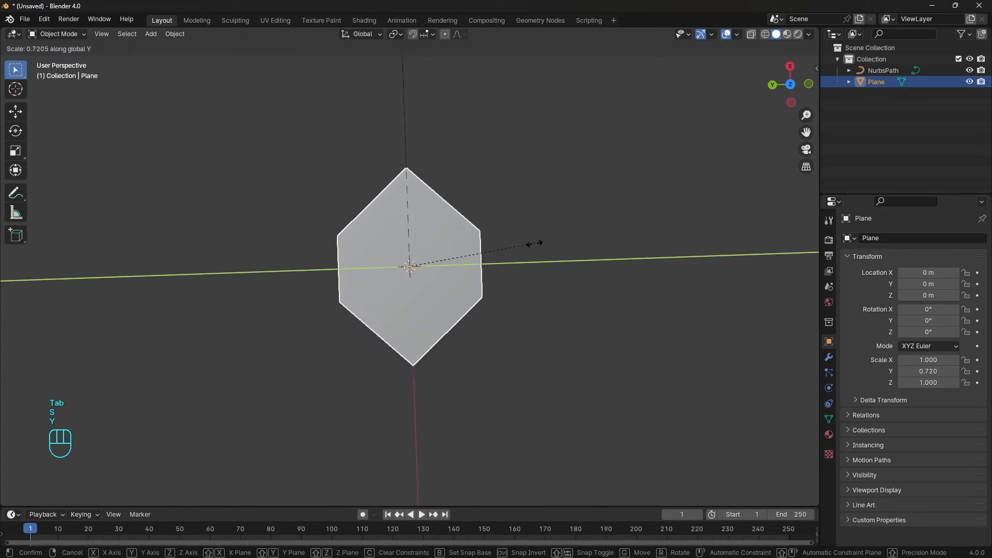
{"action": "left_click", "coordinate": [531, 246]}
- Raise the plane's central edge along Z to form a ridge
{"action": "key", "text": "Tab"}
{"action": "middle_click_drag", "start_coordinate": [508, 254], "coordinate": [437, 226]}
{"action": "left_click", "coordinate": [416, 268]}
{"action": "key", "text": "g"}
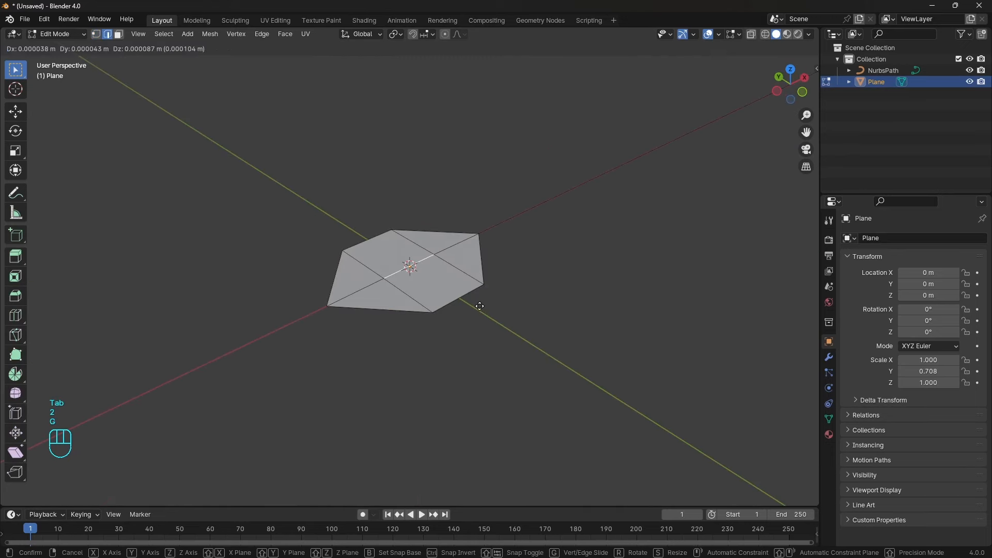
{"action": "key", "text": "z"}
{"action": "left_click", "coordinate": [478, 277]}
{"action": "key", "text": "Tab"}
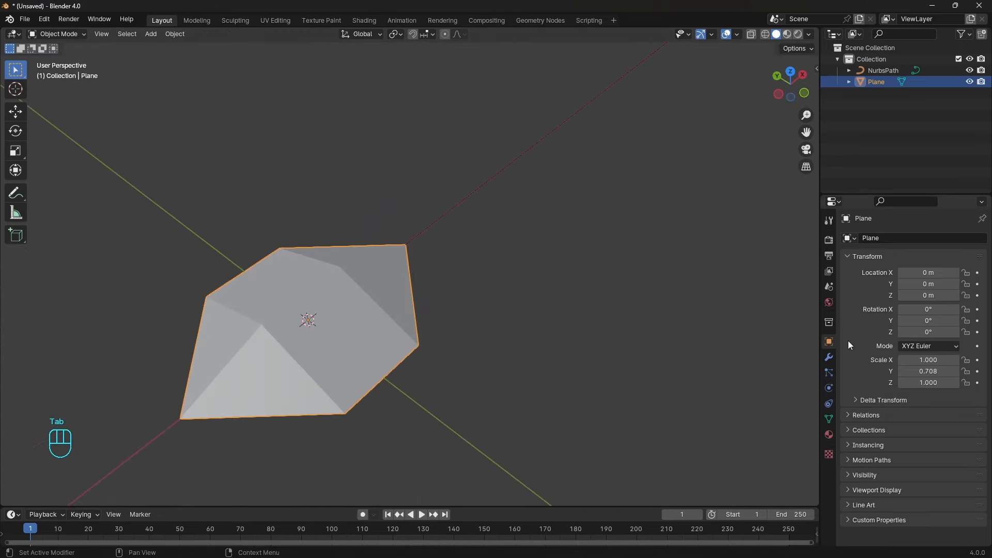
- Add a Subdivision Surface modifier to the plane with 2 viewport levels
{"action": "left_click", "coordinate": [829, 357]}
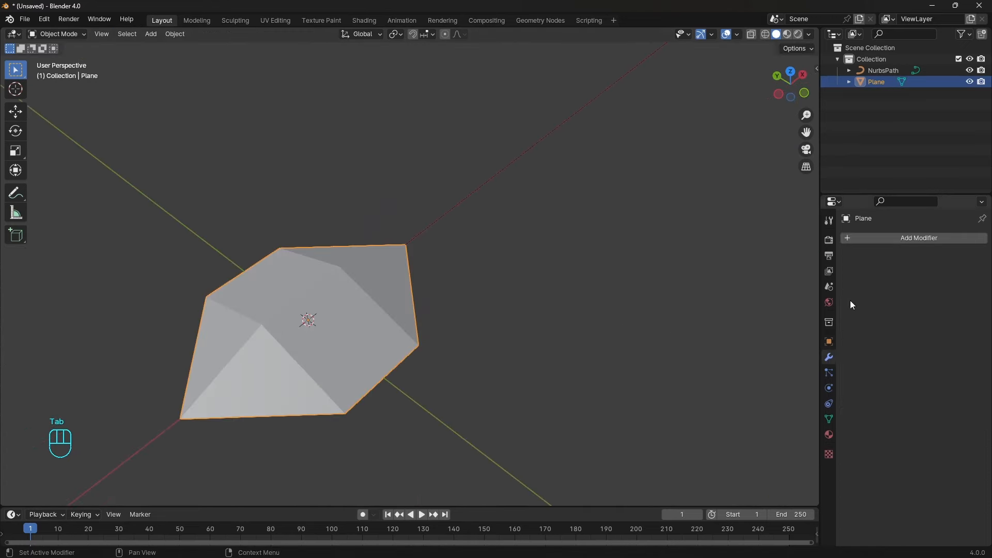
{"action": "left_click", "coordinate": [883, 240]}
{"action": "type", "text": "su"}
{"action": "left_click", "coordinate": [820, 262]}
{"action": "middle_click_drag", "start_coordinate": [592, 293], "coordinate": [568, 335]}
{"action": "left_click", "coordinate": [968, 286]}
- Crease the central ridge edges from tip to tip with a value of 1
{"action": "middle_click_drag", "start_coordinate": [504, 327], "coordinate": [490, 352]}
{"action": "key", "text": "Tab"}
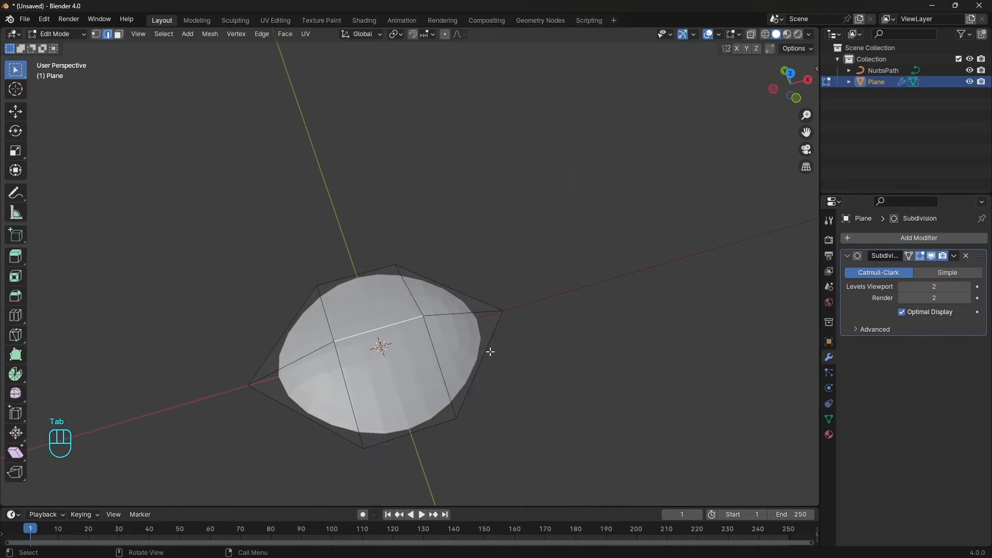
{"action": "key", "text": "shift+e"}
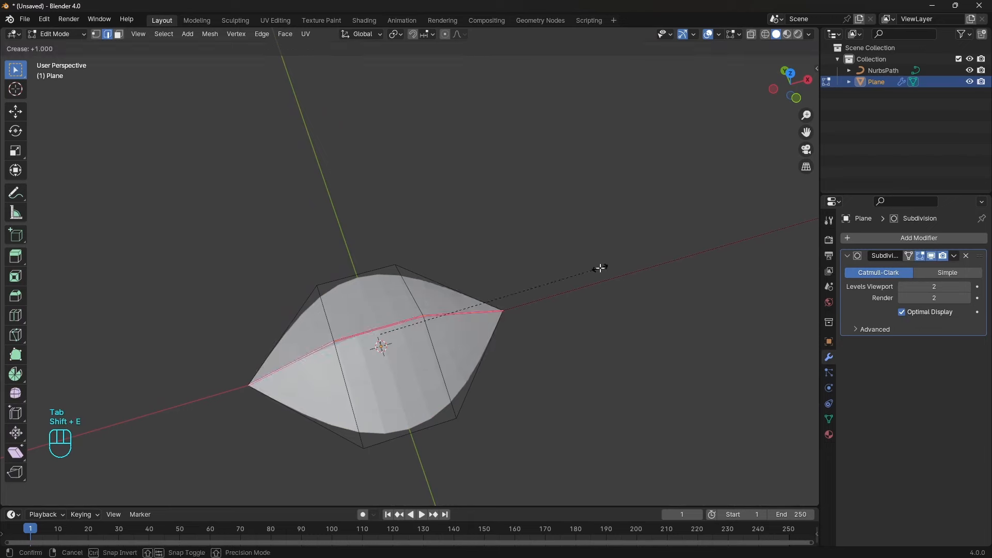
{"action": "left_click", "coordinate": [602, 267]}
{"action": "key", "text": "Tab"}
- Tilt the whole mesh in front view so that its positive X tip points upward
{"action": "left_click", "coordinate": [461, 401]}
{"action": "middle_click_drag", "start_coordinate": [461, 401], "coordinate": [500, 331]}
{"action": "key", "text": "grave"}
{"action": "key", "text": "grave"}
{"action": "key", "text": "Tab"}
{"action": "key", "text": "r"}
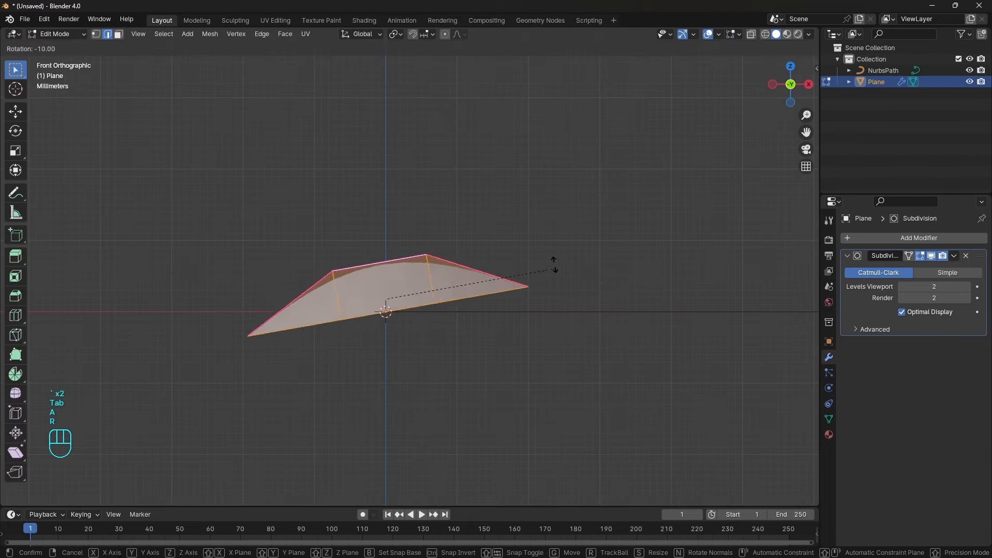
{"action": "left_click", "coordinate": [540, 275]}
- Reshape the side profile in front view by raising the negative X end vertices and repositioning the positive X end vertices
{"action": "key", "text": "1"}
{"action": "key", "text": "alt+z"}
{"action": "key", "text": "g"}
{"action": "left_click_drag", "start_coordinate": [217, 227], "coordinate": [403, 388]}
{"action": "key", "text": "g"}
{"action": "left_click_drag", "start_coordinate": [405, 223], "coordinate": [548, 335]}
{"action": "key", "text": "g"}
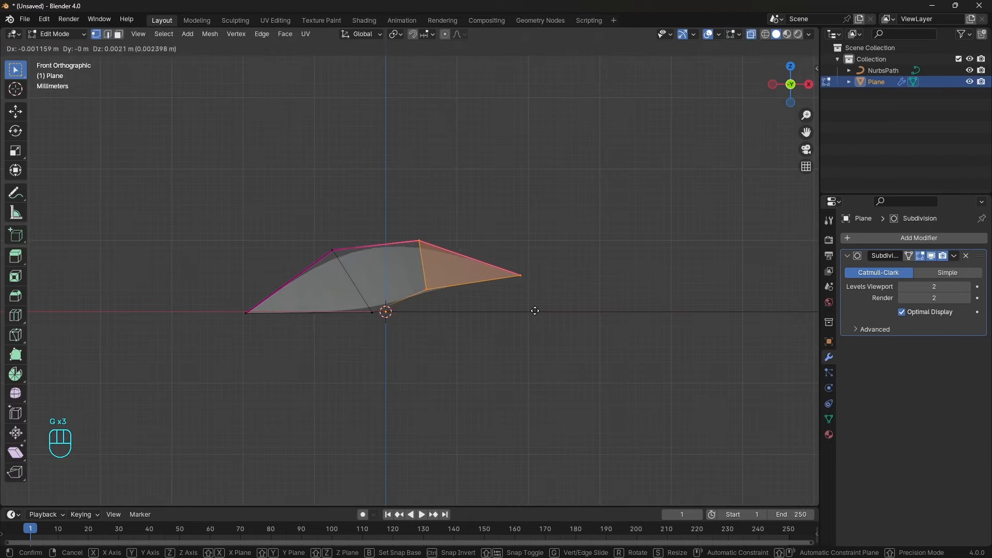
{"action": "left_click", "coordinate": [533, 310]}
- Adjust the selected vertices of the dragon scale along the X axis
{"action": "key", "text": "Tab"}
{"action": "key", "text": "Tab"}
{"action": "middle_click_drag", "start_coordinate": [534, 310], "coordinate": [555, 372]}
{"action": "key", "text": "g"}
{"action": "key", "text": "x"}
{"action": "left_click", "coordinate": [551, 315]}
{"action": "key", "text": "Tab"}
- Add a Solidify modifier with 0.003 m thickness and apply the object's scale
{"action": "middle_click_drag", "start_coordinate": [625, 395], "coordinate": [490, 346]}
{"action": "left_click", "coordinate": [901, 238]}
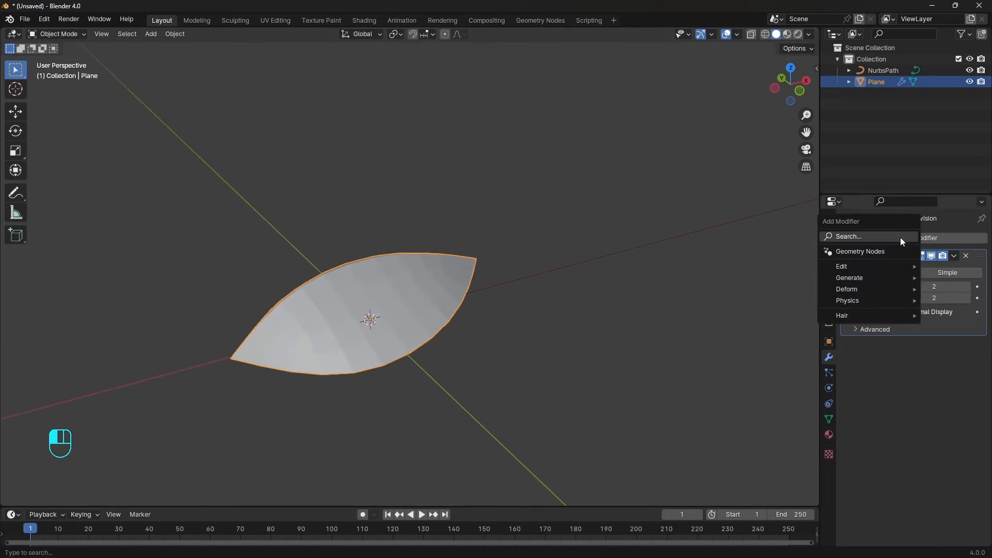
{"action": "type", "text": "so"}
{"action": "left_click", "coordinate": [830, 256]}
{"action": "middle_click_drag", "start_coordinate": [622, 343], "coordinate": [608, 335]}
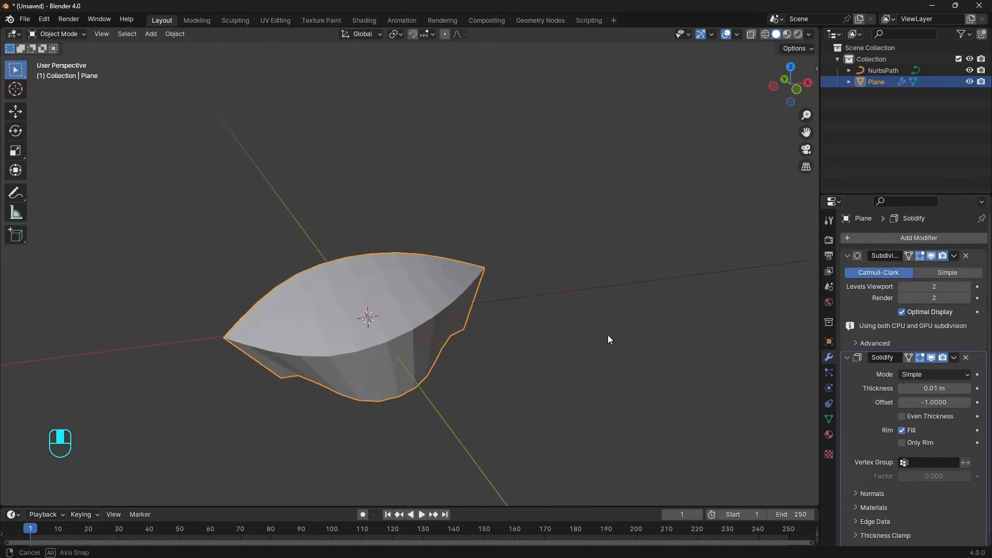
{"action": "key", "text": "ctrl+a"}
{"action": "left_click", "coordinate": [608, 332]}
{"action": "middle_click_drag", "start_coordinate": [608, 334], "coordinate": [578, 322]}
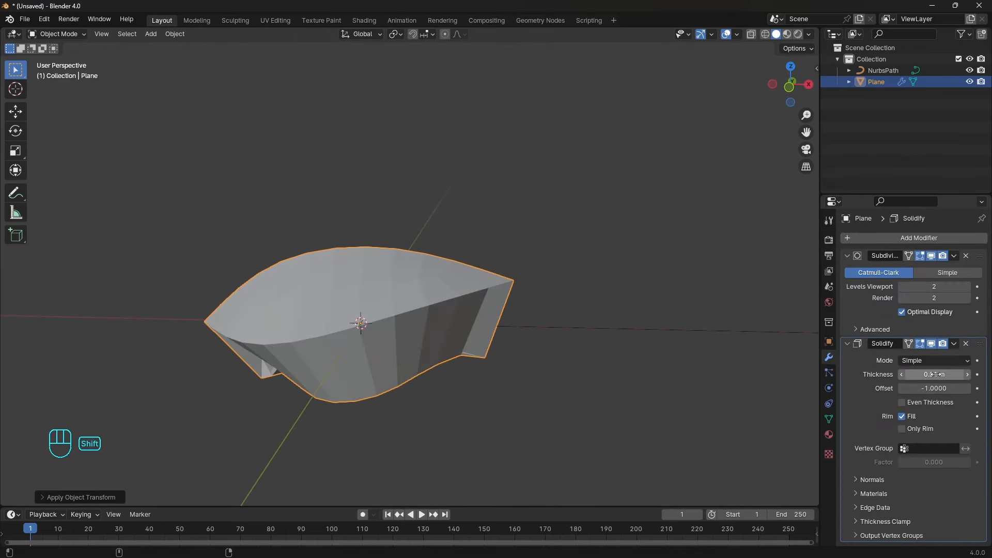
{"action": "left_click_drag", "start_coordinate": [936, 374], "coordinate": [911, 374], "text": "shift"}
{"action": "middle_click_drag", "start_coordinate": [493, 332], "coordinate": [500, 313]}
{"action": "left_click_drag", "start_coordinate": [512, 281], "coordinate": [407, 298]}
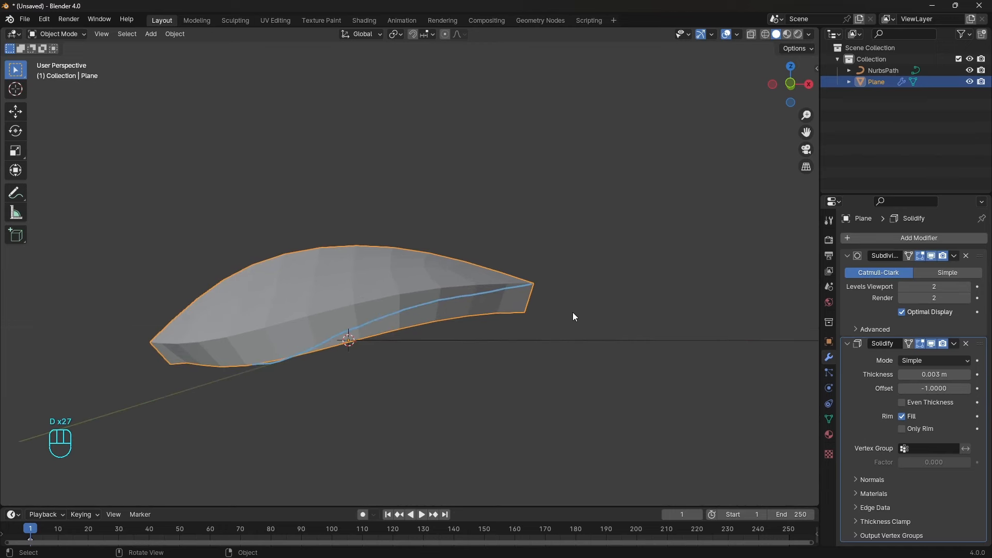
{"action": "key", "text": "ctrl+z"}
- Create a vertex group from the two faces at the mesh's positive X tip
{"action": "middle_click_drag", "start_coordinate": [563, 292], "coordinate": [538, 339]}
{"action": "key", "text": "Tab"}
{"action": "key", "text": "3"}
{"action": "left_click", "coordinate": [446, 299]}
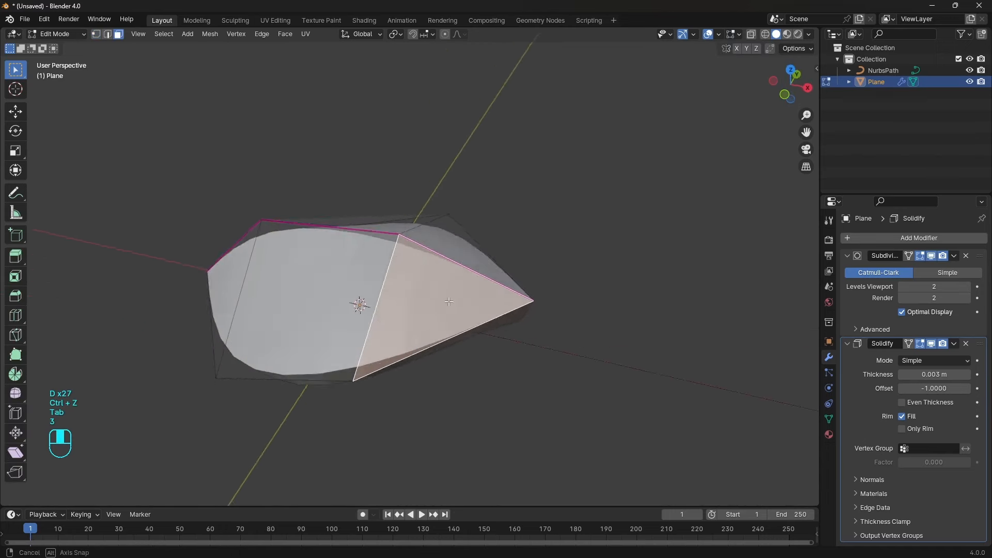
{"action": "middle_click_drag", "start_coordinate": [447, 298], "coordinate": [541, 323]}
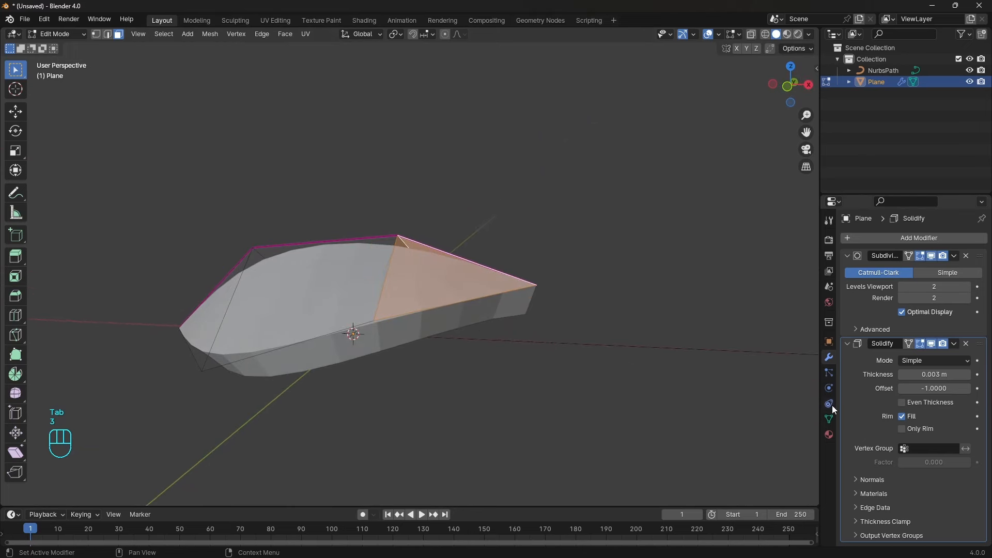
{"action": "left_click", "coordinate": [830, 419]}
{"action": "left_click", "coordinate": [977, 272]}
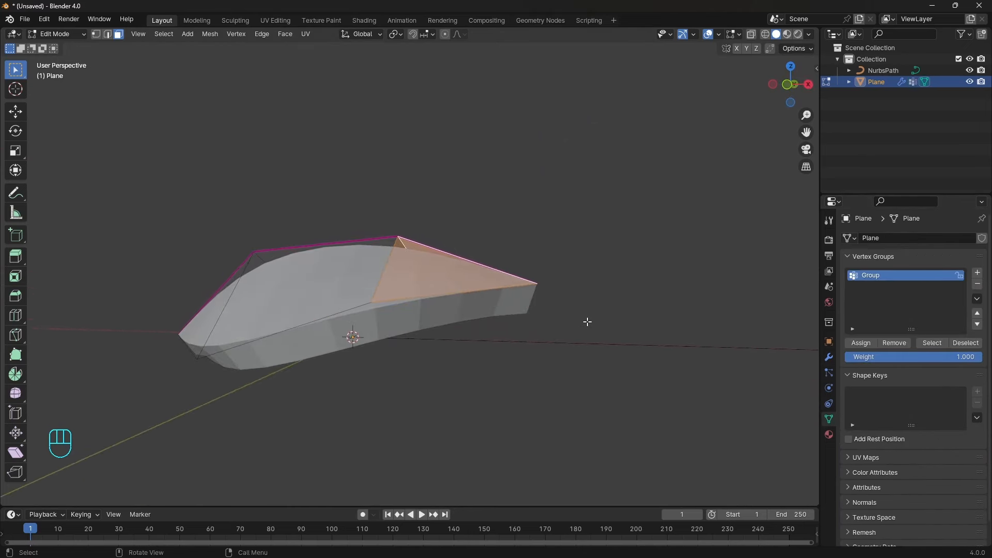
{"action": "key", "text": "Tab"}
- Assign the vertex group to the Solidify modifier, invert its influence and set the factor to about 0.024
{"action": "left_click", "coordinate": [831, 363]}
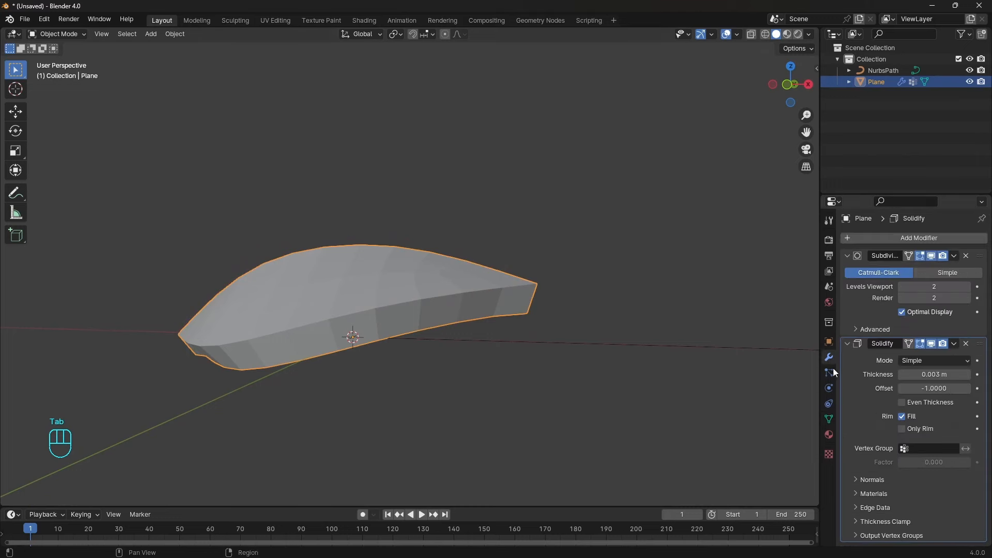
{"action": "left_click", "coordinate": [907, 448]}
{"action": "left_click", "coordinate": [879, 334]}
{"action": "middle_click_drag", "start_coordinate": [605, 333], "coordinate": [700, 352]}
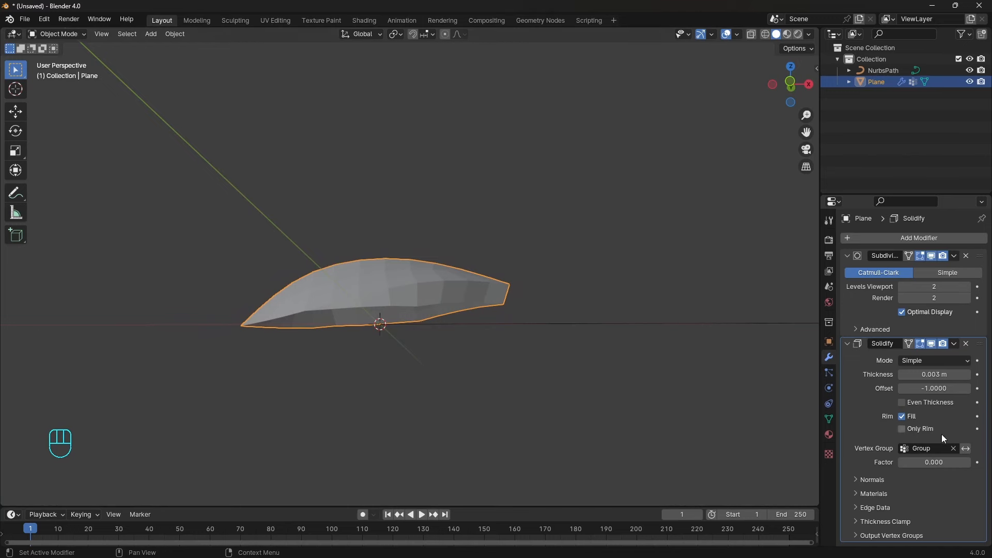
{"action": "left_click", "coordinate": [965, 449]}
{"action": "middle_click_drag", "start_coordinate": [488, 271], "coordinate": [551, 334]}
{"action": "left_click_drag", "start_coordinate": [941, 462], "coordinate": [950, 462], "text": "shift"}
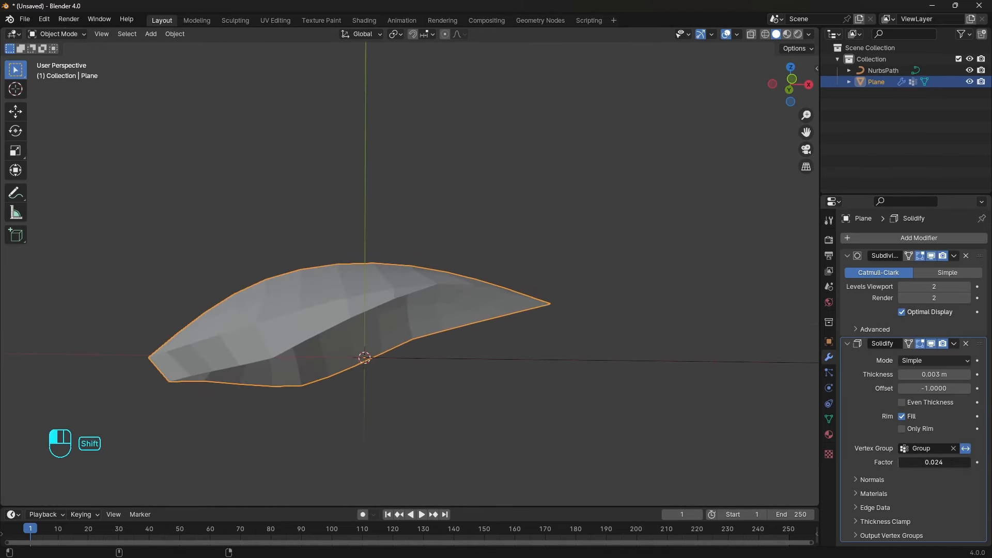
- Move the Subdivision modifier below Solidify and set the Solidify factor to 0.146
{"action": "middle_click_drag", "start_coordinate": [699, 293], "coordinate": [584, 312]}
{"action": "left_click_drag", "start_coordinate": [847, 256], "coordinate": [848, 272]}
{"action": "mouse_move", "coordinate": [983, 257]}
{"action": "left_mouse_down"}
{"action": "mouse_move", "coordinate": [981, 288]}
{"action": "mouse_move", "coordinate": [980, 276]}
{"action": "left_mouse_up"}
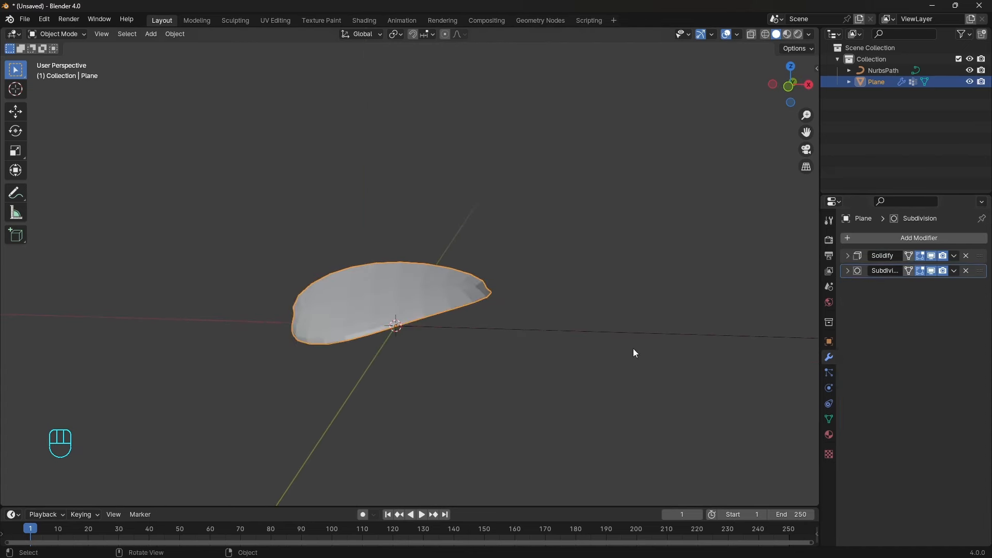
{"action": "scroll", "coordinate": [542, 312], "scroll_direction": "up", "scroll_amount": 2}
{"action": "left_click", "coordinate": [847, 256]}
- Crease the two outer edges that meet at the mesh's positive X tip
{"action": "middle_click_drag", "start_coordinate": [540, 317], "coordinate": [568, 289]}
{"action": "key", "text": "Tab"}
{"action": "key", "text": "2"}
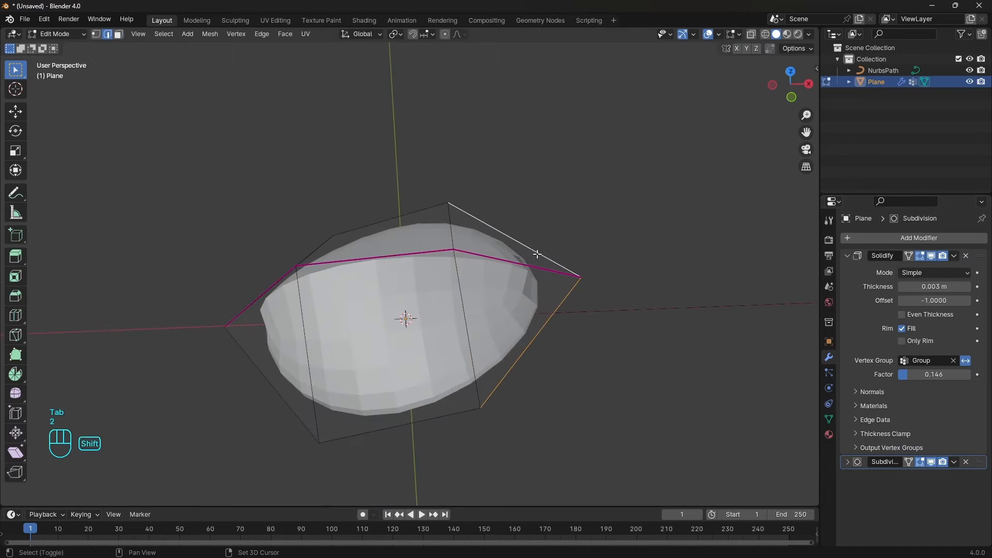
{"action": "key", "text": "shift+e"}
{"action": "left_click", "coordinate": [230, 257]}
{"action": "key", "text": "Tab"}
{"action": "middle_click_drag", "start_coordinate": [640, 396], "coordinate": [532, 270]}
- Switch the Solidify modifier to Complex mode with a Flat boundary
{"action": "left_click", "coordinate": [924, 298]}
{"action": "left_click", "coordinate": [936, 300]}
{"action": "left_click", "coordinate": [907, 340]}
- Scale the selected edges of the scale mesh to refine its tip shape
{"action": "left_click", "coordinate": [568, 341]}
{"action": "key", "text": "Tab"}
{"action": "key", "text": "2"}
{"action": "key", "text": "s"}
{"action": "left_click", "coordinate": [521, 319]}
{"action": "key", "text": "Tab"}
- Set the Subdivision modifier to viewport level 1 and render level 3, and inspect the scale from several angles
{"action": "left_click", "coordinate": [847, 504]}
{"action": "scroll", "coordinate": [904, 465], "scroll_direction": "down", "scroll_amount": 3}
{"action": "left_click", "coordinate": [967, 483]}
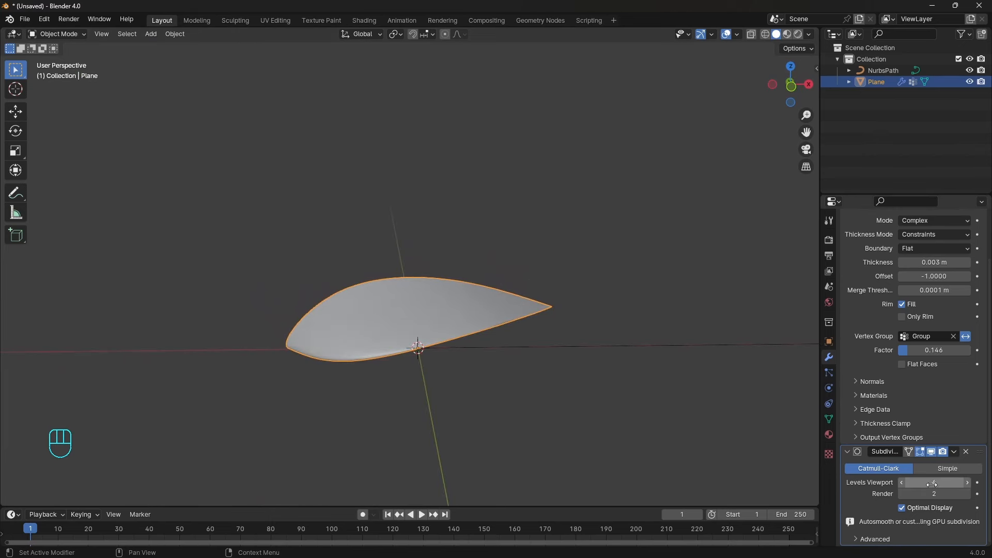
{"action": "left_click", "coordinate": [653, 349]}
{"action": "middle_click_drag", "start_coordinate": [653, 349], "coordinate": [516, 266]}
{"action": "mouse_move", "coordinate": [446, 309]}
{"action": "middle_mouse_down"}
{"action": "mouse_move", "coordinate": [550, 311]}
{"action": "mouse_move", "coordinate": [516, 287]}
{"action": "mouse_move", "coordinate": [450, 312]}
{"action": "middle_mouse_up"}
{"action": "left_click", "coordinate": [457, 286]}
{"action": "scroll", "coordinate": [413, 305], "scroll_direction": "down", "scroll_amount": 4}
{"action": "middle_click_drag", "start_coordinate": [408, 307], "coordinate": [330, 368], "text": "shift"}
{"action": "middle_click_drag", "start_coordinate": [579, 231], "coordinate": [472, 303]}
{"action": "key", "text": "d"}
{"action": "mouse_move", "coordinate": [322, 337]}
{"action": "left_mouse_down"}
{"action": "mouse_move", "coordinate": [397, 329]}
{"action": "mouse_move", "coordinate": [324, 338]}
{"action": "left_mouse_up"}
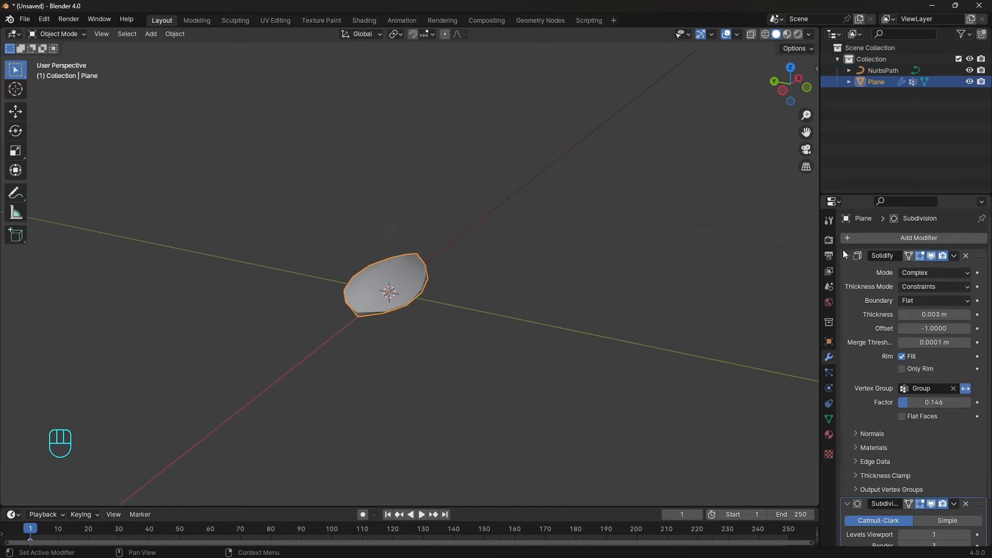
- Add an Array modifier to the scale, with Relative Offset disabled and Object Offset enabled
{"action": "left_click", "coordinate": [842, 249]}
{"action": "left_click", "coordinate": [870, 239]}
{"action": "type", "text": "AR"}
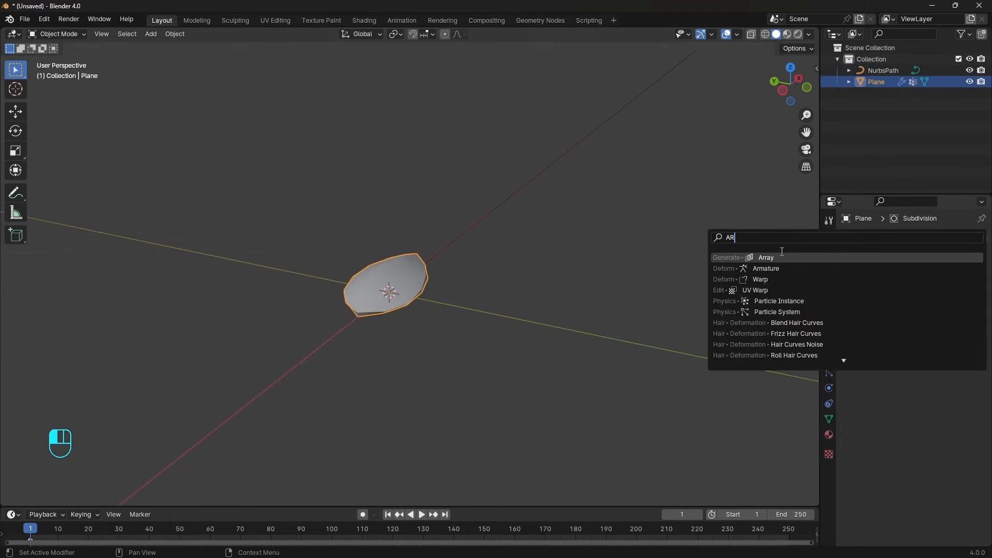
{"action": "key", "text": "Return"}
{"action": "left_click", "coordinate": [864, 334]}
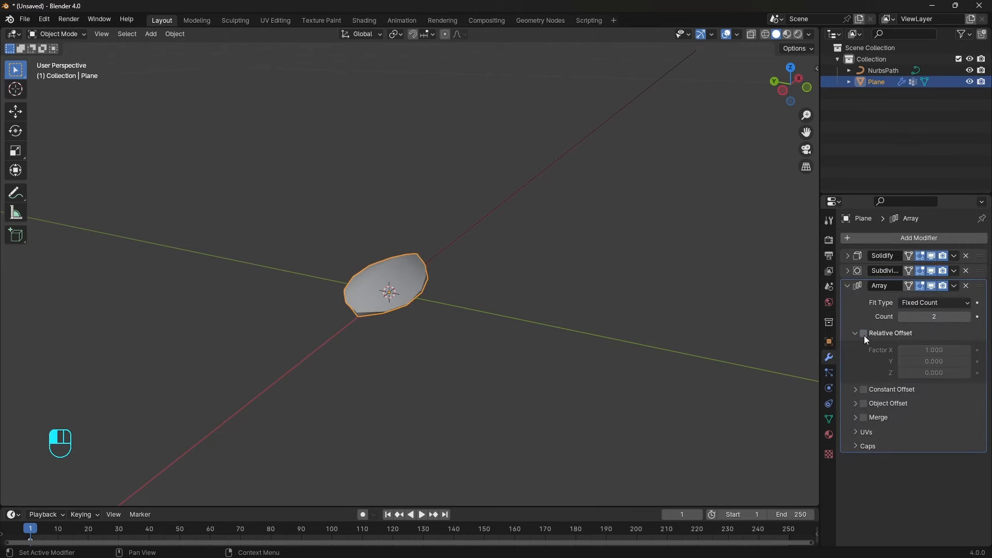
{"action": "left_click", "coordinate": [855, 333]}
{"action": "left_click", "coordinate": [863, 361]}
{"action": "left_click", "coordinate": [871, 364]}
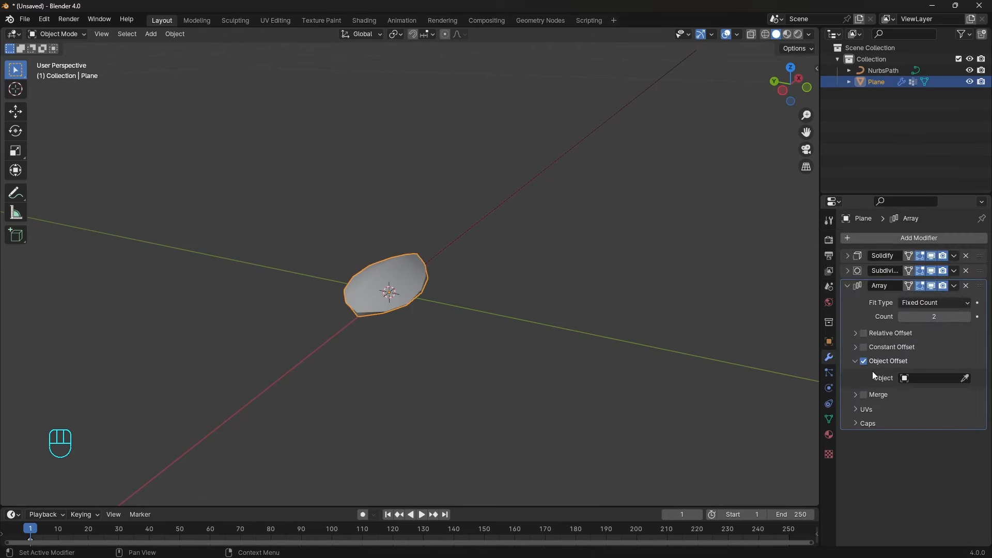
- Add a cube empty at the origin and reduce its display size so it loosely surrounds the scale
{"action": "middle_click_drag", "start_coordinate": [586, 299], "coordinate": [564, 270]}
{"action": "key", "text": "shift+a"}
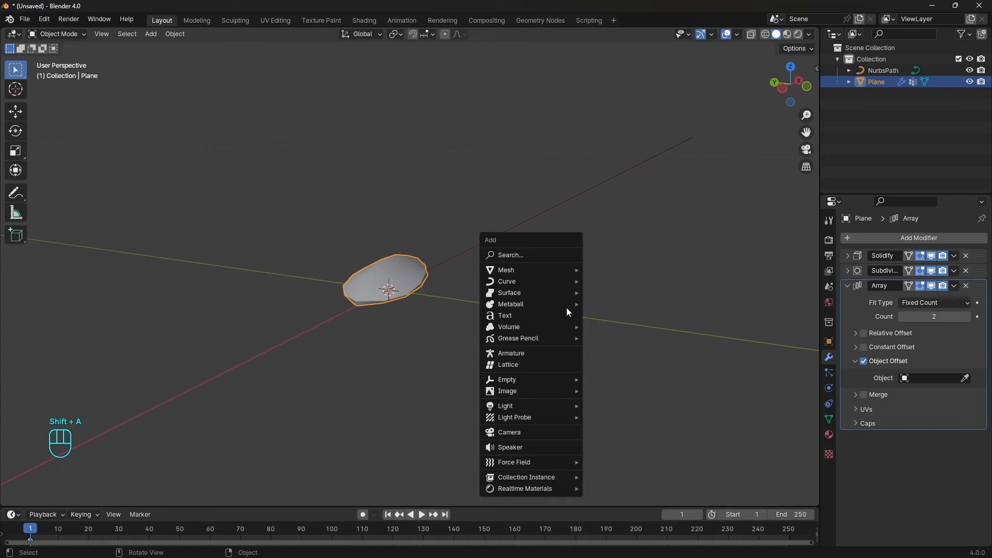
{"action": "mouse_move", "coordinate": [547, 377]}
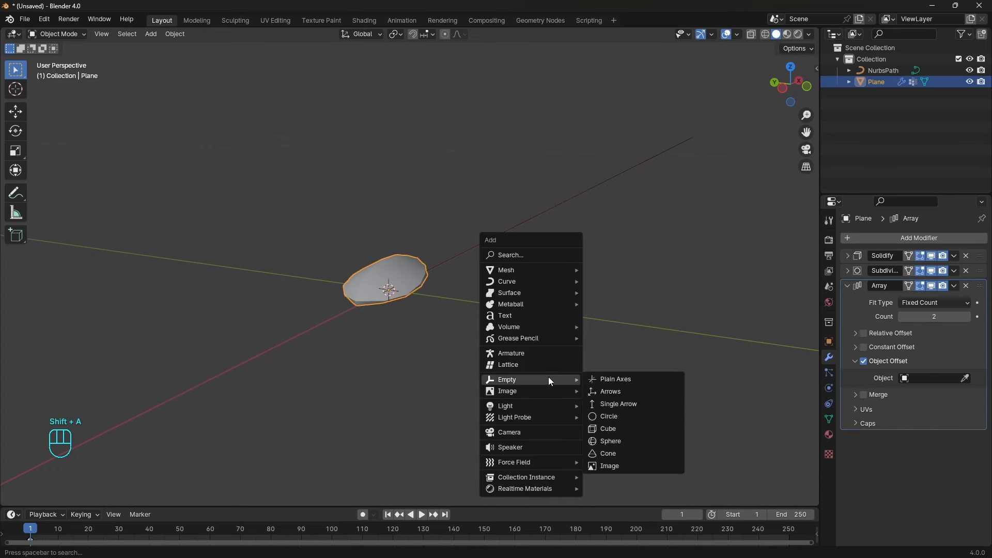
{"action": "left_click", "coordinate": [620, 424]}
{"action": "scroll", "coordinate": [541, 253], "scroll_direction": "down", "scroll_amount": 2}
{"action": "right_click", "coordinate": [589, 187]}
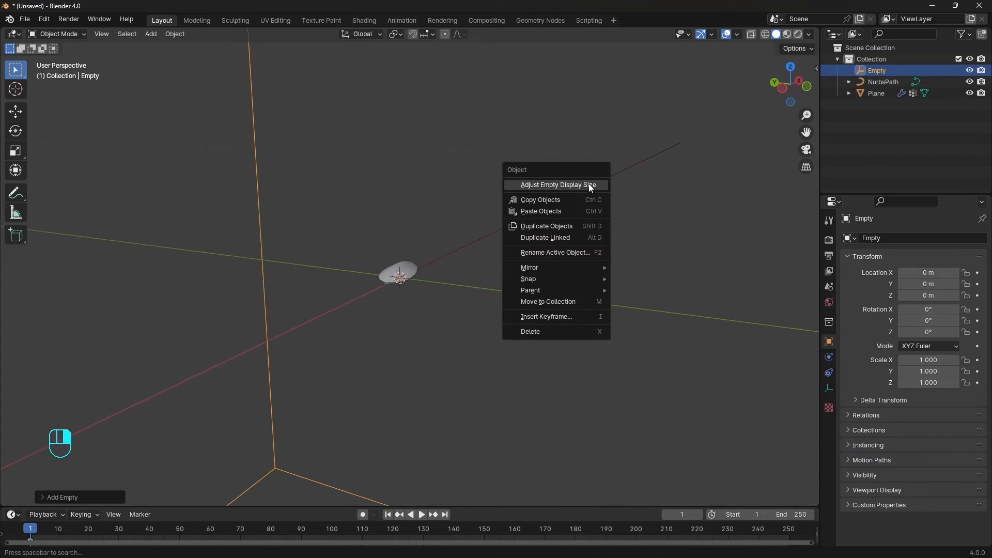
{"action": "left_click", "coordinate": [588, 185]}
{"action": "left_click", "coordinate": [539, 212], "text": "shift"}
{"action": "scroll", "coordinate": [437, 292], "scroll_direction": "up", "scroll_amount": 2}
- Assign the cube empty as the Array's offset object and set the count to 3
{"action": "left_click", "coordinate": [417, 273]}
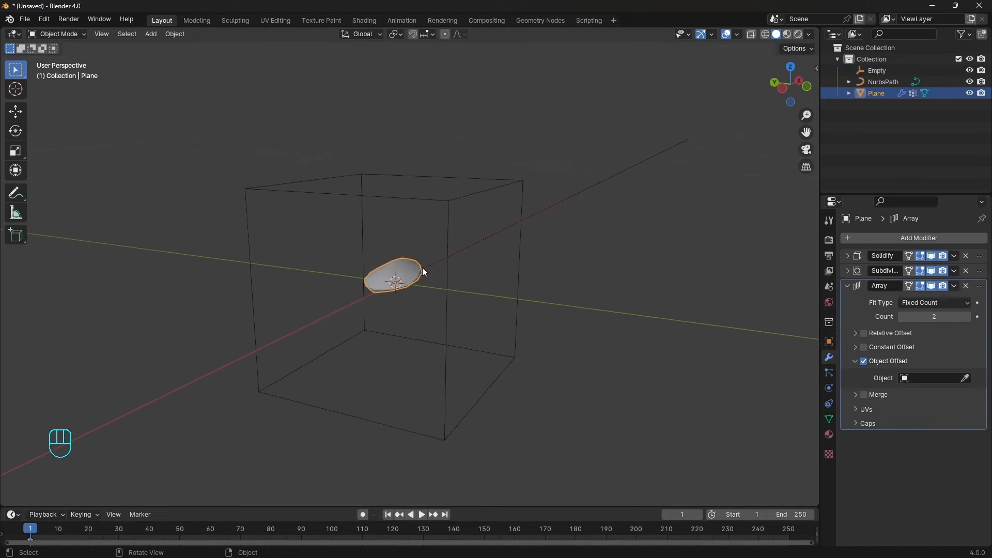
{"action": "scroll", "coordinate": [423, 268], "scroll_direction": "up", "scroll_amount": 2}
{"action": "middle_click_drag", "start_coordinate": [423, 268], "coordinate": [459, 247]}
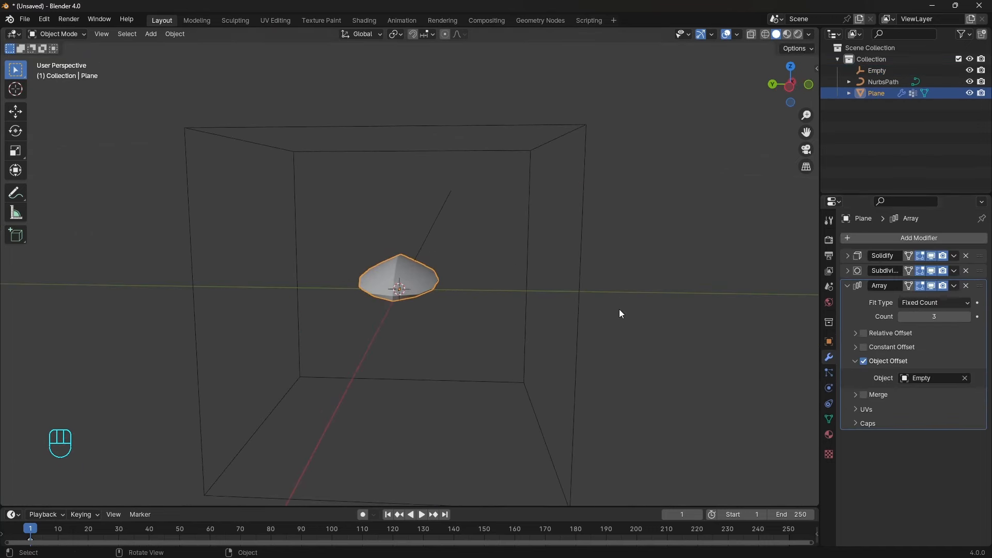
{"action": "scroll", "coordinate": [619, 310], "scroll_direction": "down", "scroll_amount": 1}
- Try moving and freely rotating the empty to test the array offset, and undo both transforms
{"action": "left_click", "coordinate": [541, 284]}
{"action": "key", "text": "g"}
{"action": "left_click", "coordinate": [601, 273]}
{"action": "key", "text": "r"}
{"action": "key", "text": "r"}
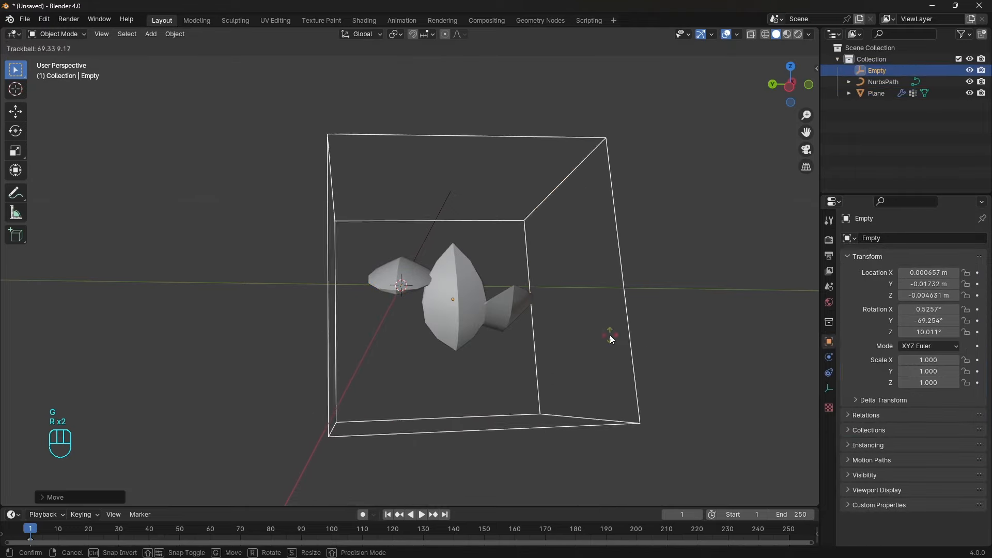
{"action": "left_click", "coordinate": [529, 271]}
{"action": "key", "text": "ctrl+z"}
{"action": "key", "text": "ctrl+z"}
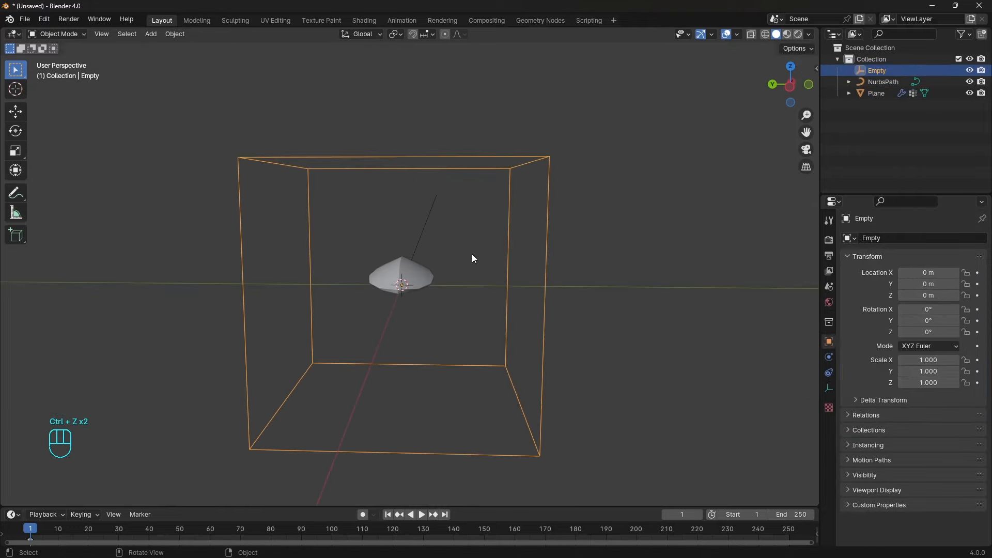
- Apply the scale and the rotation of the Plane object
{"action": "middle_click_drag", "start_coordinate": [472, 258], "coordinate": [425, 265]}
{"action": "left_click", "coordinate": [424, 264]}
{"action": "key", "text": "ctrl+a"}
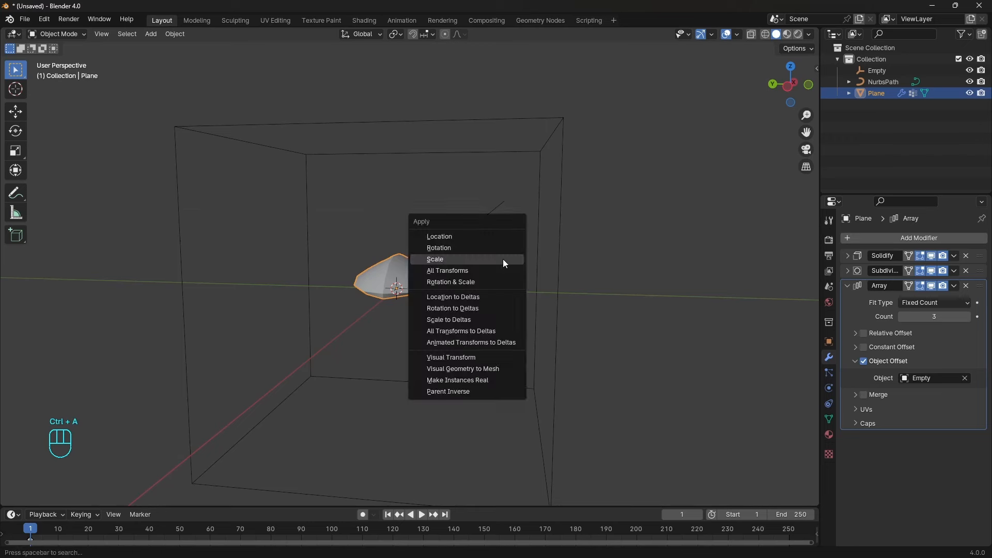
{"action": "left_click", "coordinate": [503, 258]}
{"action": "key", "text": "ctrl+a"}
{"action": "left_click", "coordinate": [501, 248]}
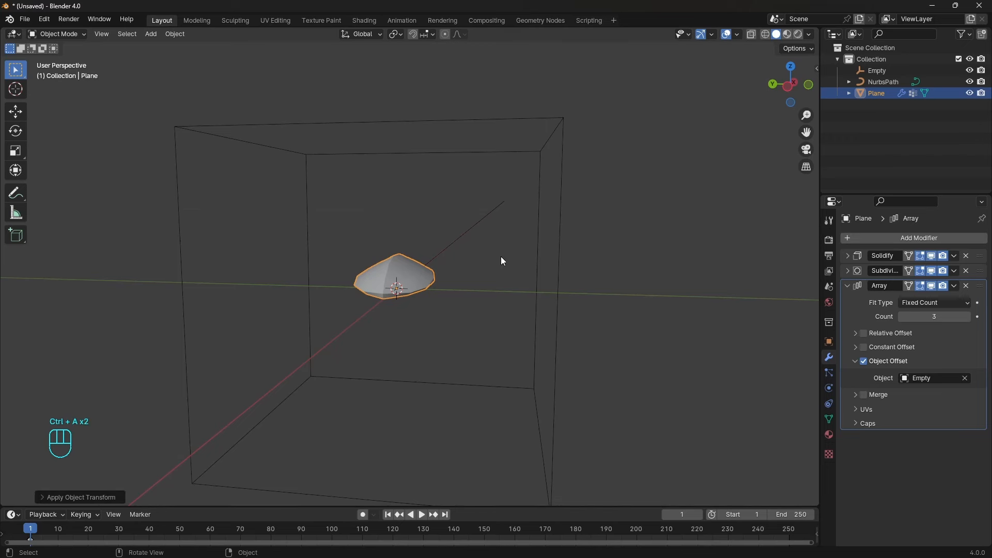
- Move the entire scale mesh up along Z, away from its origin, to near the top of the empty
{"action": "key", "text": "Tab"}
{"action": "key", "text": "a"}
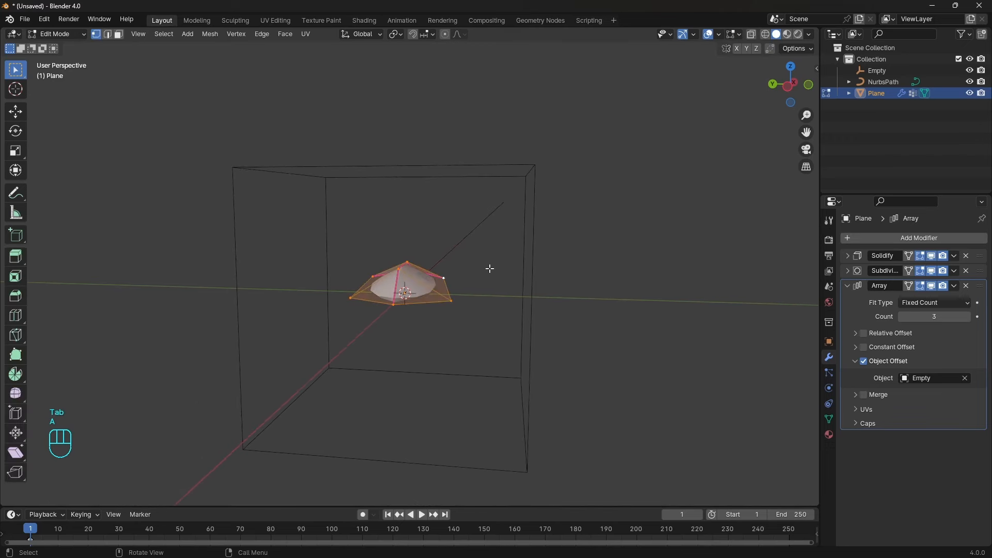
{"action": "key", "text": "g"}
{"action": "key", "text": "z"}
{"action": "left_click", "coordinate": [512, 175]}
{"action": "key", "text": "Tab"}
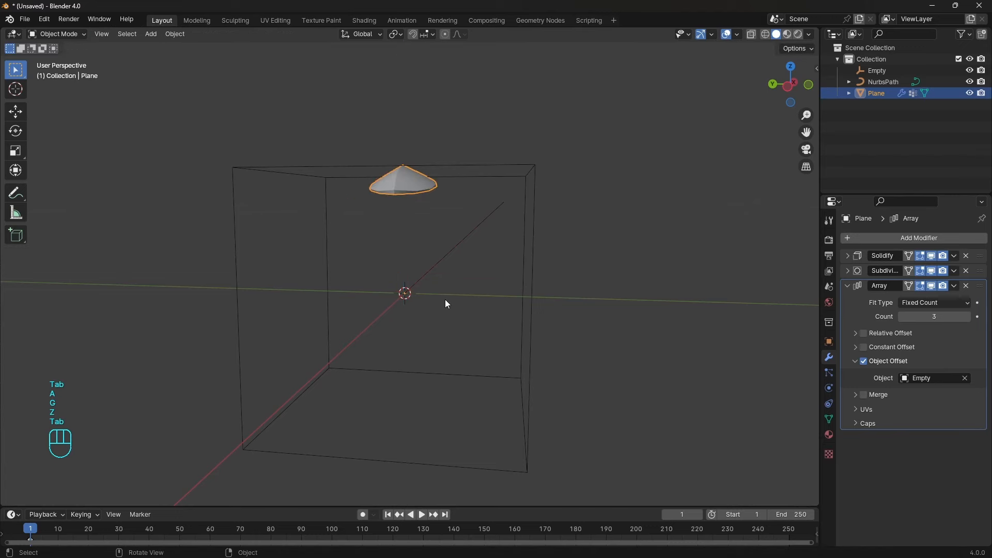
- Rotate the empty about the X axis so the arrayed scales fan out around the origin
{"action": "left_click", "coordinate": [529, 277]}
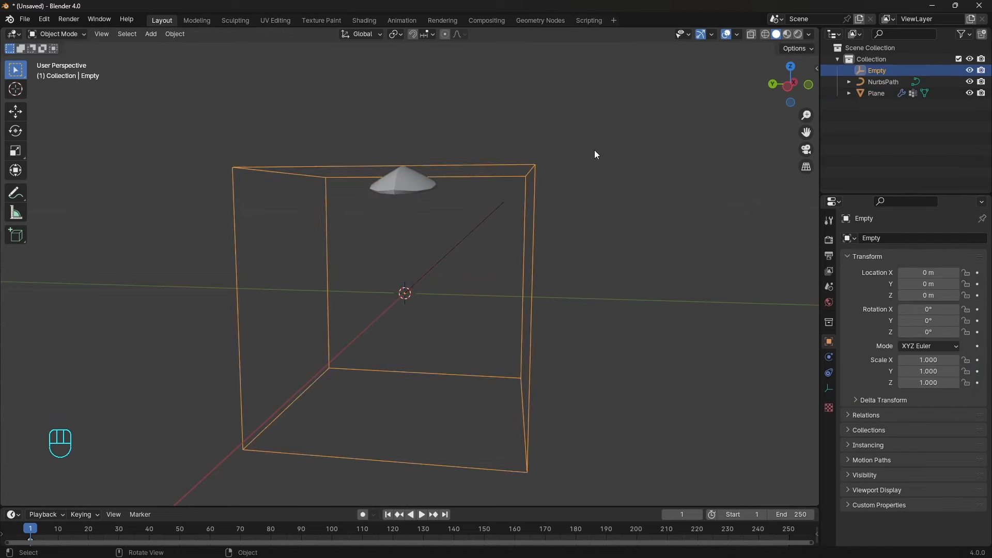
{"action": "key", "text": "r"}
{"action": "key", "text": "x"}
{"action": "left_click", "coordinate": [592, 289]}
{"action": "middle_click_drag", "start_coordinate": [592, 289], "coordinate": [488, 231]}
- Set the scale's Array count to 12 to form a full ring
{"action": "left_click", "coordinate": [481, 235]}
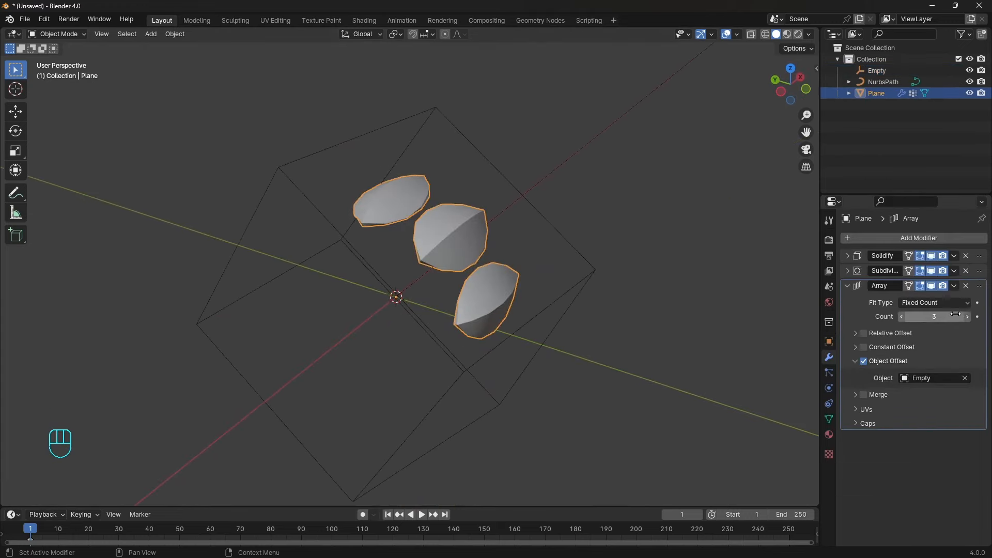
{"action": "left_click_drag", "start_coordinate": [955, 314], "coordinate": [984, 314]}
{"action": "middle_click_drag", "start_coordinate": [672, 310], "coordinate": [426, 215]}
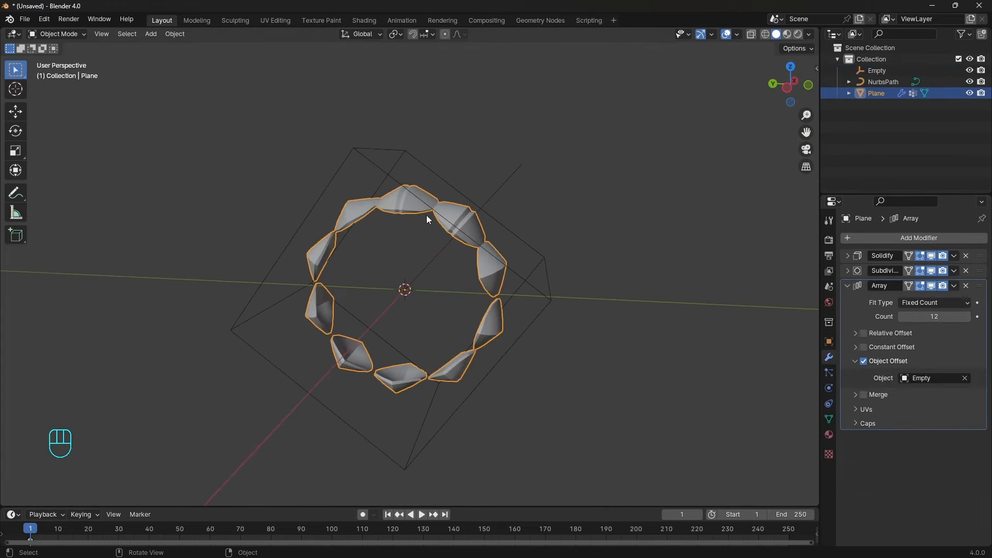
- Move the whole scale mesh farther up along Z to widen the ring
{"action": "key", "text": "Tab"}
{"action": "key", "text": "a"}
{"action": "key", "text": "g"}
{"action": "key", "text": "z"}
{"action": "left_click", "coordinate": [525, 242]}
{"action": "key", "text": "Tab"}
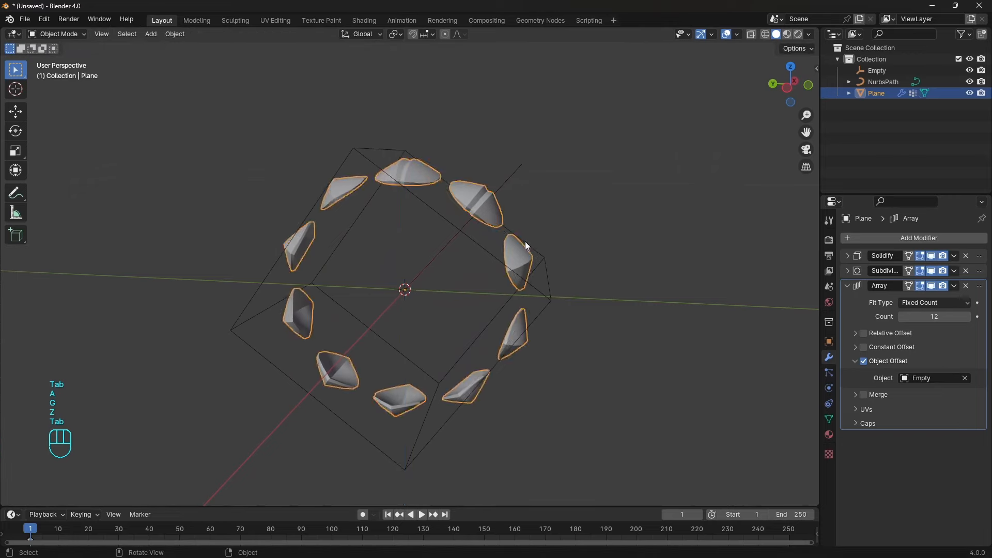
- Rotate the empty to about 29.7° on X so the twelve scales are evenly spaced
{"action": "left_click", "coordinate": [524, 241]}
{"action": "key", "text": "r"}
{"action": "key", "text": "x"}
{"action": "left_click", "coordinate": [499, 211]}
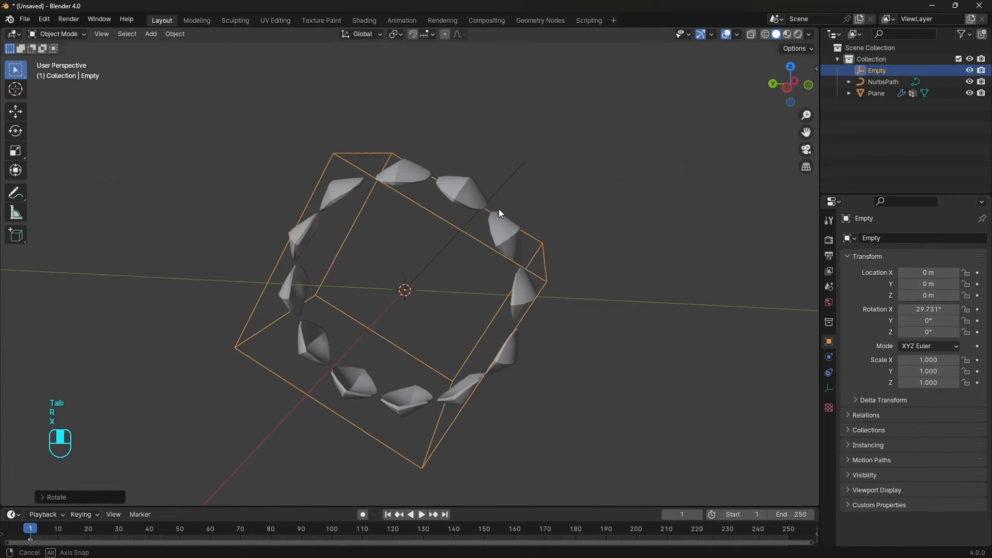
{"action": "middle_click_drag", "start_coordinate": [499, 213], "coordinate": [512, 271]}
- Duplicate the scale within the mesh in front view and place the copy slightly lower toward positive X
{"action": "left_click", "coordinate": [495, 230]}
{"action": "scroll", "coordinate": [474, 212], "scroll_direction": "up", "scroll_amount": 4}
{"action": "middle_click_drag", "start_coordinate": [496, 230], "coordinate": [450, 228]}
{"action": "middle_click_drag", "start_coordinate": [450, 227], "coordinate": [435, 208]}
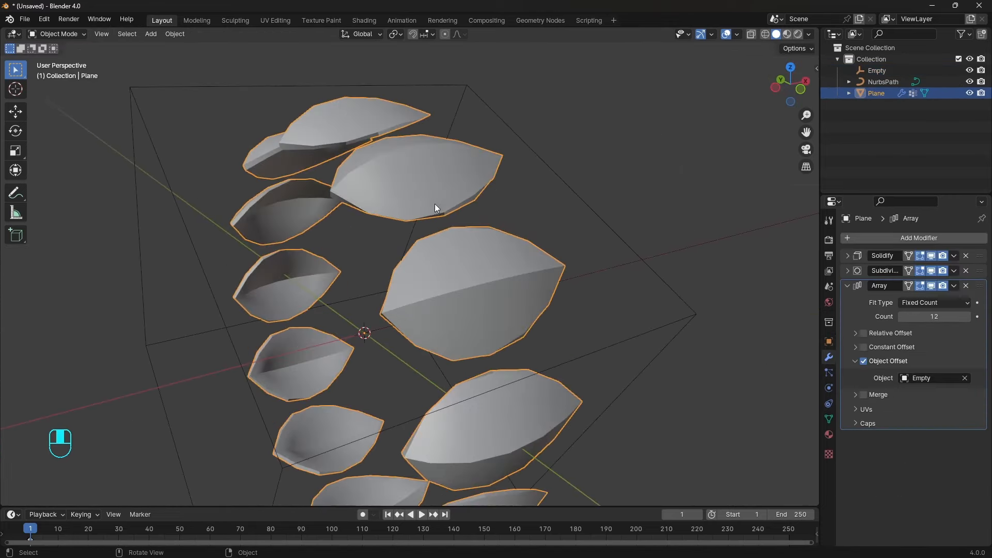
{"action": "key", "text": "grave"}
{"action": "left_click", "coordinate": [224, 101]}
{"action": "key", "text": "Tab"}
{"action": "key", "text": "shift+d"}
{"action": "left_click", "coordinate": [490, 319]}
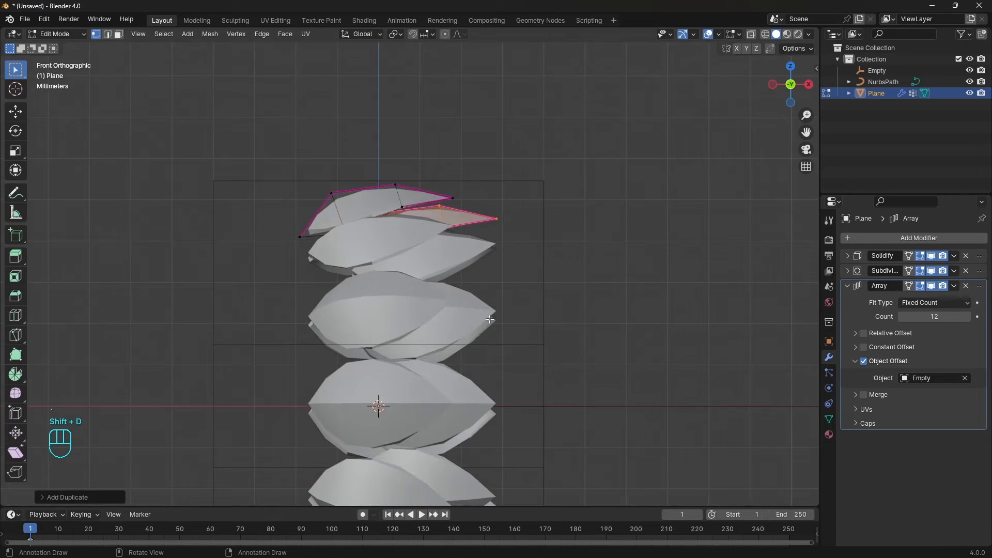
- Move the duplicated scale about 0.012 m toward negative Y and rotate it about 18° in left view
{"action": "key", "text": "grave"}
{"action": "left_click", "coordinate": [518, 213]}
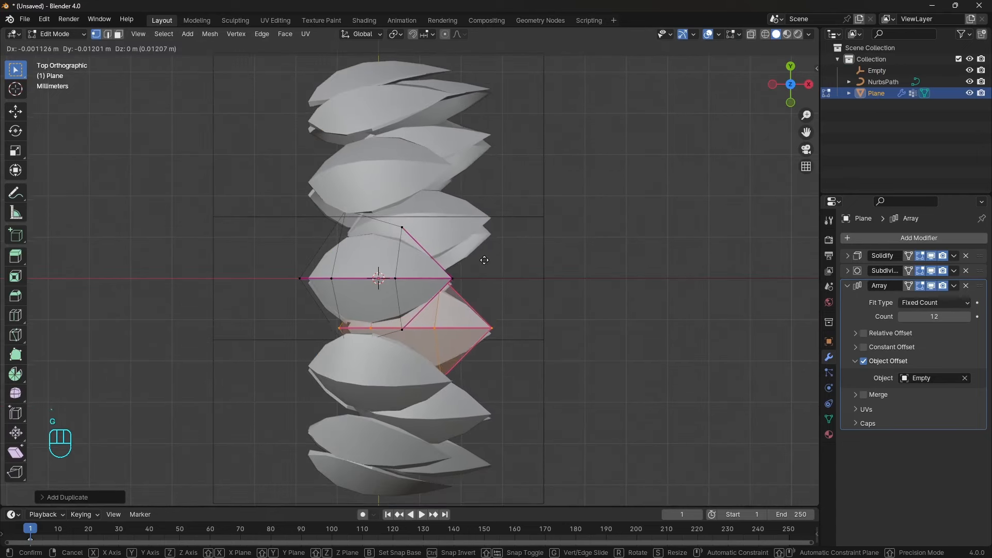
{"action": "left_click", "coordinate": [486, 257]}
{"action": "key", "text": "grave"}
{"action": "scroll", "coordinate": [516, 194], "scroll_direction": "up", "scroll_amount": 3}
{"action": "key", "text": "r"}
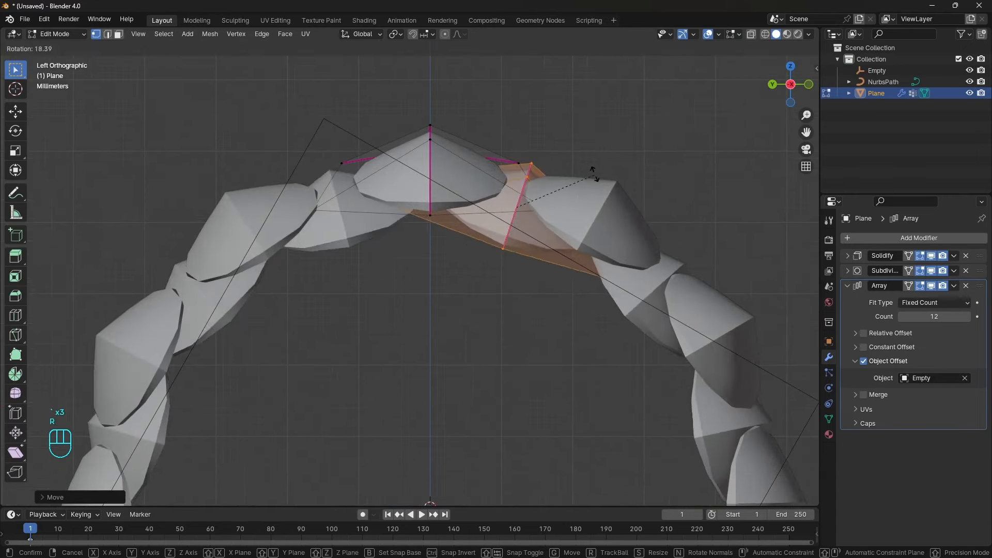
{"action": "left_click", "coordinate": [593, 170]}
- Adjust the duplicated scale's position in left view by about 0.0016 m to fit between its neighbours
{"action": "key", "text": "alt+z"}
{"action": "scroll", "coordinate": [587, 181], "scroll_direction": "up", "scroll_amount": 1}
{"action": "key", "text": "g"}
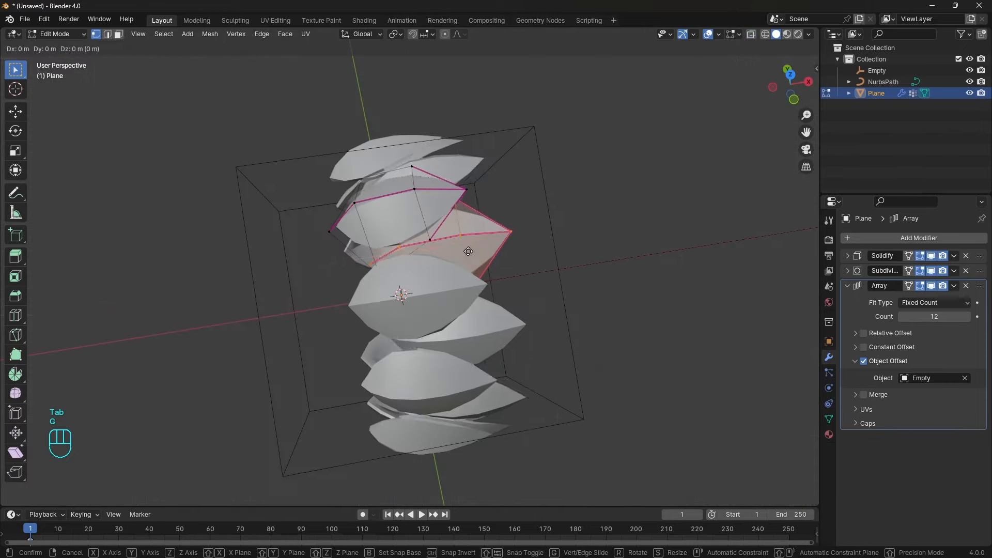
{"action": "key", "text": "x"}
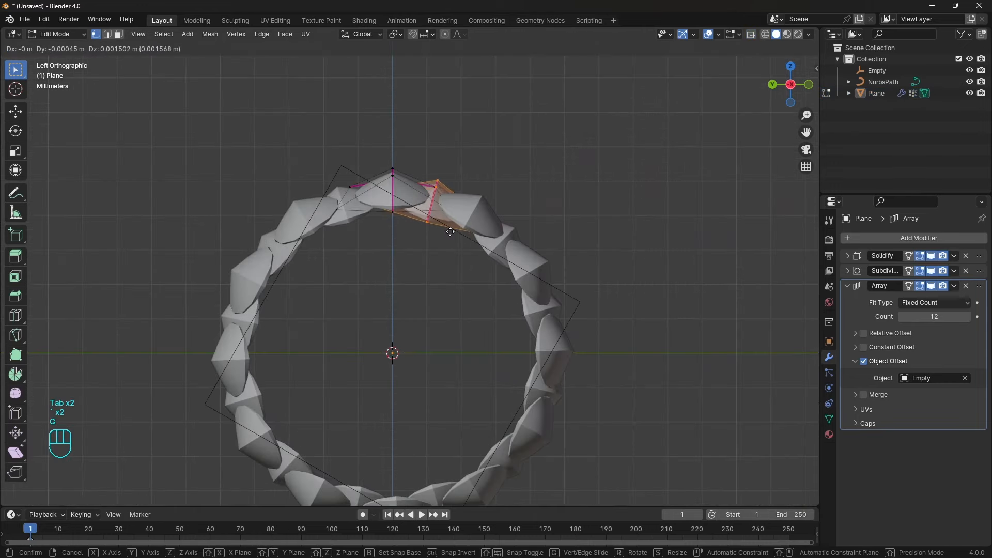
{"action": "left_click", "coordinate": [451, 232]}
{"action": "key", "text": "Tab"}
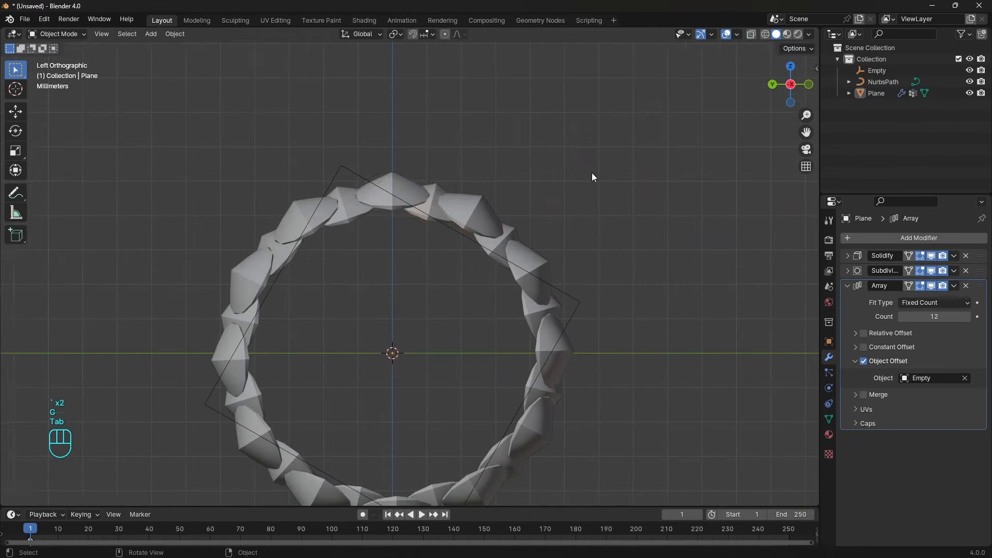
{"action": "middle_click_drag", "start_coordinate": [591, 172], "coordinate": [384, 155]}
{"action": "scroll", "coordinate": [504, 284], "scroll_direction": "down", "scroll_amount": 4}
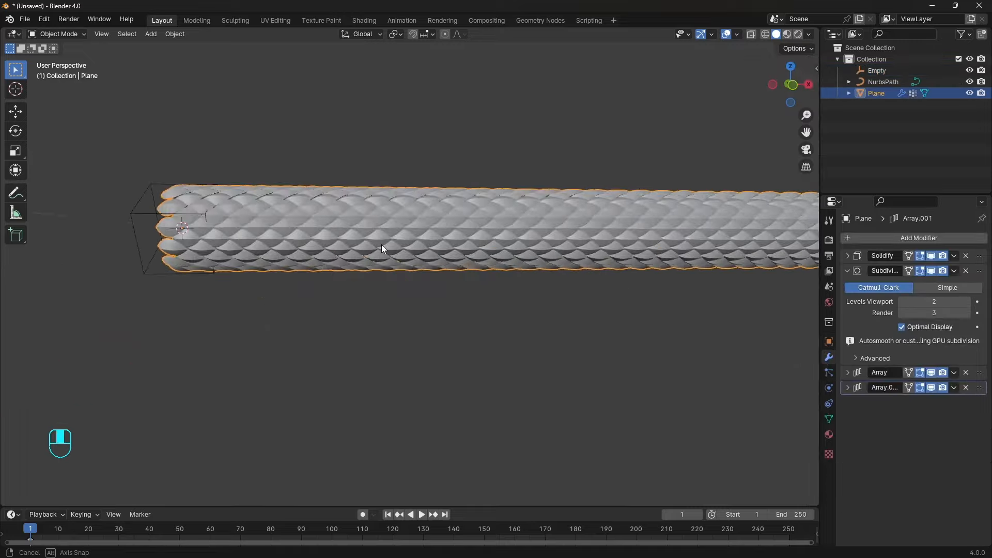
- Set the Subdivision modifier's viewport level to 1 and add a Curve modifier to the scale tube
{"action": "middle_click_drag", "start_coordinate": [381, 244], "coordinate": [483, 261]}
{"action": "key", "text": "ctrl+1"}
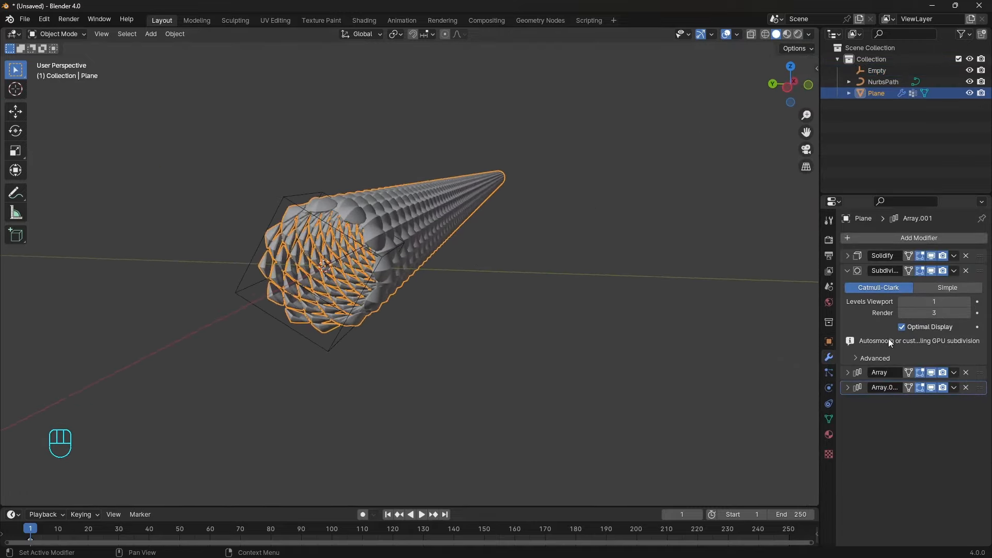
{"action": "left_click", "coordinate": [898, 240]}
{"action": "type", "text": "curve"}
{"action": "key", "text": "Return"}
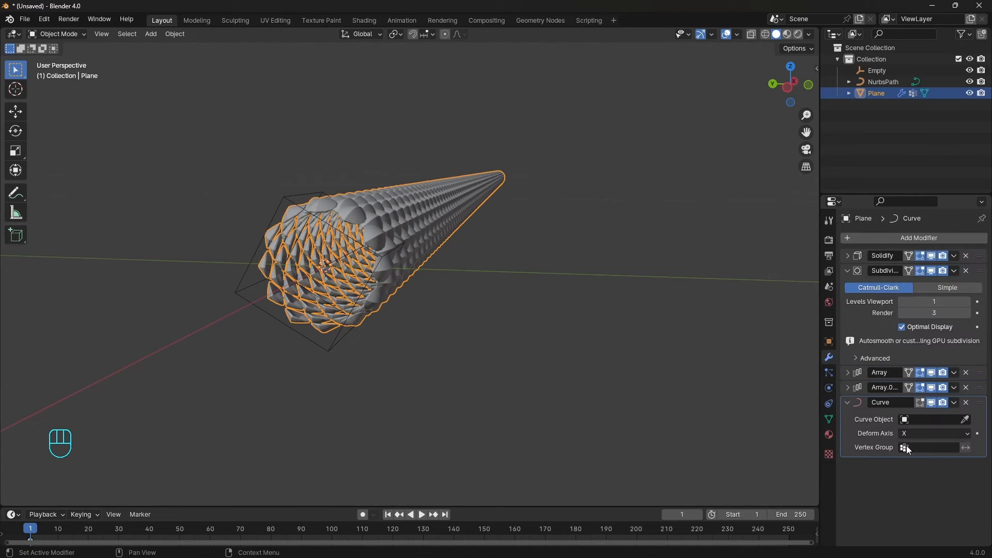
- Select the NurbsPath inside the scale tube and enable In Front in its viewport display settings
{"action": "left_click", "coordinate": [352, 253]}
{"action": "scroll", "coordinate": [443, 267], "scroll_direction": "down", "scroll_amount": 1}
{"action": "key", "text": "Tab"}
{"action": "scroll", "coordinate": [474, 207], "scroll_direction": "down", "scroll_amount": 3}
{"action": "middle_click_drag", "start_coordinate": [491, 181], "coordinate": [444, 181]}
{"action": "key", "text": "Tab"}
{"action": "key", "text": "alt+z"}
{"action": "left_click", "coordinate": [438, 253]}
{"action": "left_click", "coordinate": [438, 252]}
{"action": "key", "text": "alt+z"}
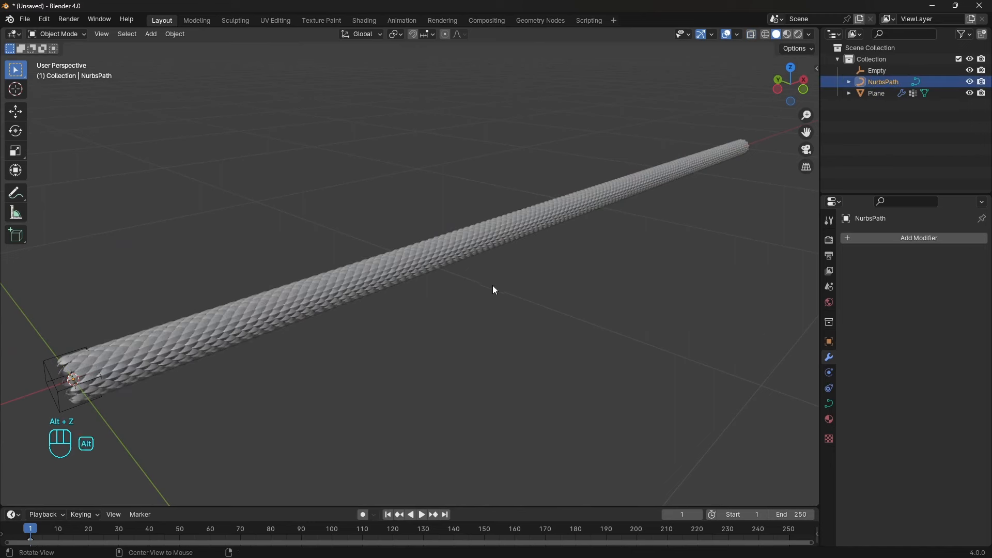
{"action": "scroll", "coordinate": [588, 304], "scroll_direction": "up", "scroll_amount": 2}
{"action": "middle_click_drag", "start_coordinate": [589, 303], "coordinate": [577, 304], "text": "shift"}
{"action": "left_click", "coordinate": [829, 342]}
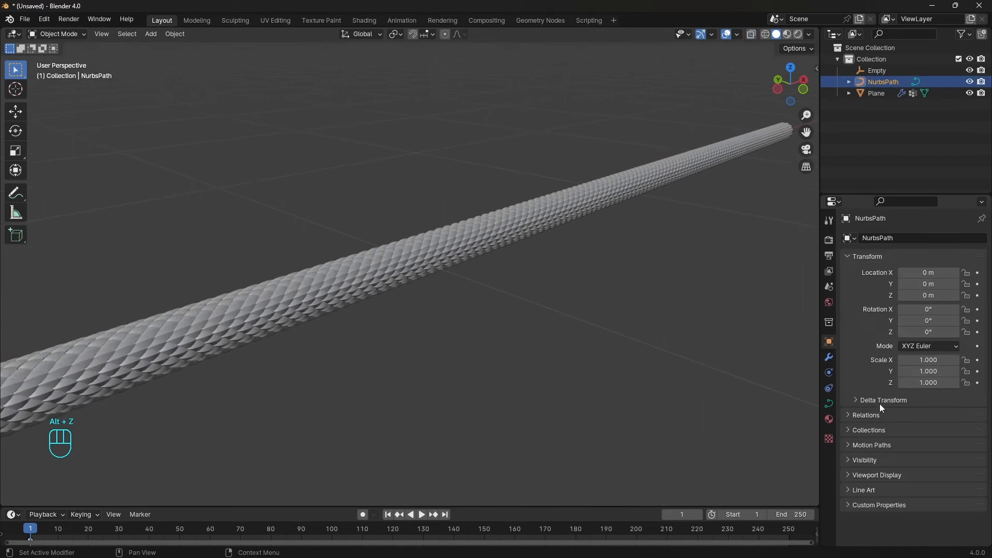
{"action": "left_click", "coordinate": [845, 478]}
{"action": "scroll", "coordinate": [925, 449], "scroll_direction": "down", "scroll_amount": 4}
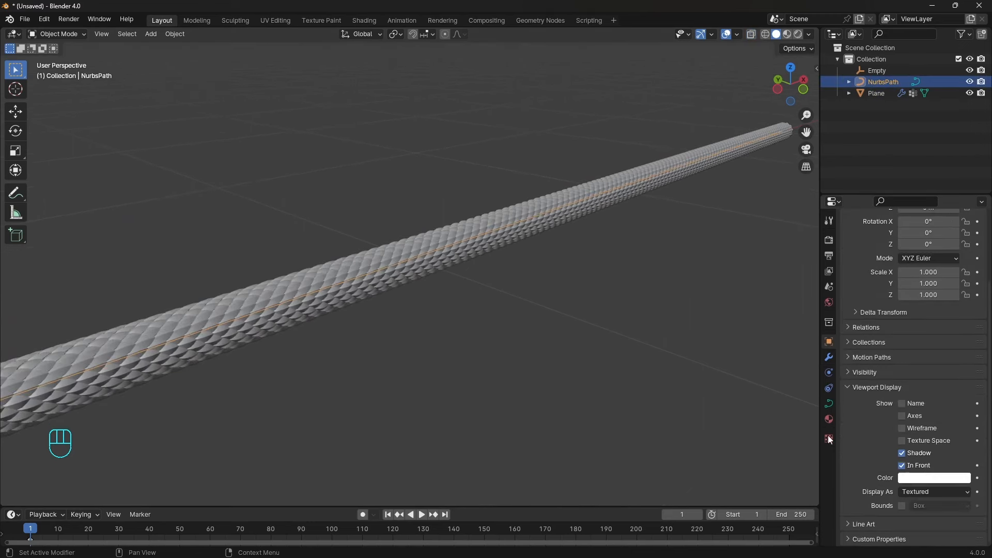
- Parent the NurbsPath and the Empty to the scale tube as Object
{"action": "middle_click_drag", "start_coordinate": [526, 254], "coordinate": [539, 292]}
{"action": "left_click", "coordinate": [539, 292]}
{"action": "scroll", "coordinate": [482, 230], "scroll_direction": "down", "scroll_amount": 3}
{"action": "middle_click_drag", "start_coordinate": [482, 230], "coordinate": [462, 279], "text": "shift"}
{"action": "left_click", "coordinate": [462, 279]}
{"action": "left_click", "coordinate": [322, 364], "text": "shift"}
{"action": "left_click", "coordinate": [442, 269], "text": "shift"}
{"action": "key", "text": "ctrl+p"}
{"action": "left_click", "coordinate": [442, 268]}
- Try moving the scale tube with its parented children, and inspect the finished dragon's body fins
{"action": "left_click", "coordinate": [559, 321]}
{"action": "middle_click_drag", "start_coordinate": [559, 321], "coordinate": [542, 367], "text": "shift"}
{"action": "left_click", "coordinate": [464, 287]}
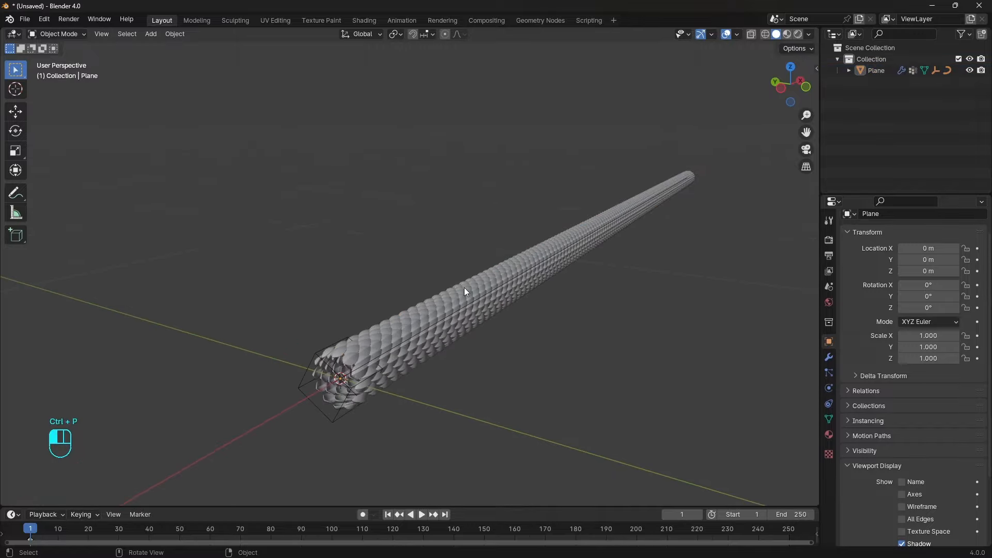
{"action": "key", "text": "g"}
{"action": "left_click", "coordinate": [529, 309]}
{"action": "middle_click_drag", "start_coordinate": [529, 309], "coordinate": [479, 292]}
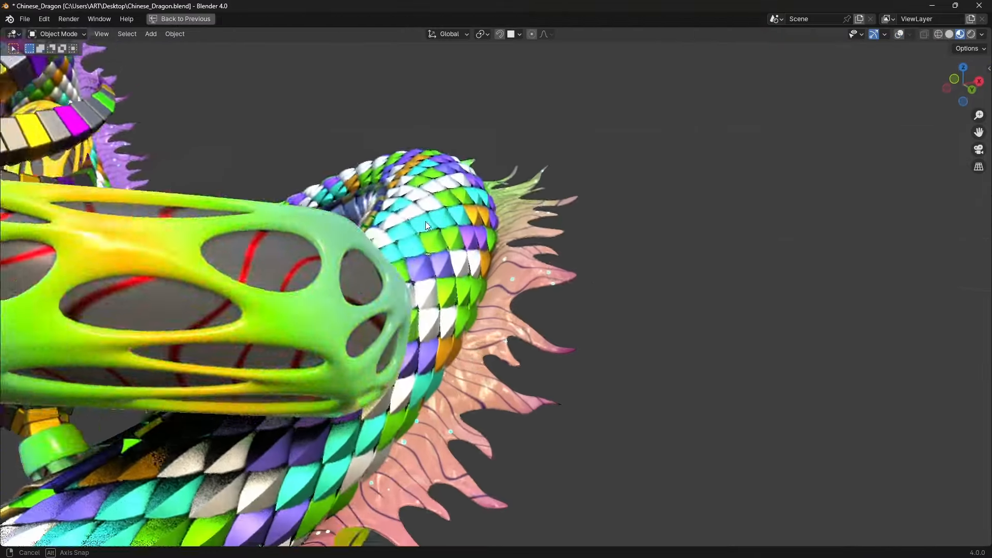
{"action": "middle_click_drag", "start_coordinate": [426, 222], "coordinate": [417, 191]}
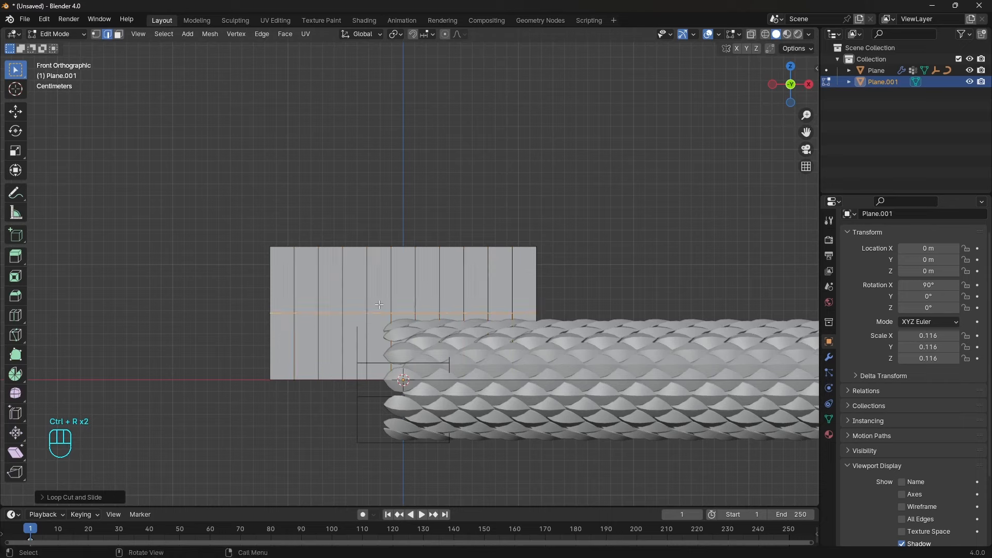
- Delete every second face in the upper row of the subdivided fin plane to leave separate upright prongs
{"action": "scroll", "coordinate": [382, 329], "scroll_direction": "up", "scroll_amount": 2}
{"action": "middle_click_drag", "start_coordinate": [366, 300], "coordinate": [387, 260], "text": "shift"}
{"action": "key", "text": "3"}
{"action": "left_click", "coordinate": [285, 235]}
{"action": "key", "text": "x"}
{"action": "left_click", "coordinate": [286, 235]}
{"action": "left_click", "coordinate": [355, 249]}
{"action": "left_click", "coordinate": [421, 250], "text": "shift"}
{"action": "left_click", "coordinate": [490, 251], "text": "shift"}
{"action": "left_click", "coordinate": [563, 252], "text": "shift"}
{"action": "key", "text": "x"}
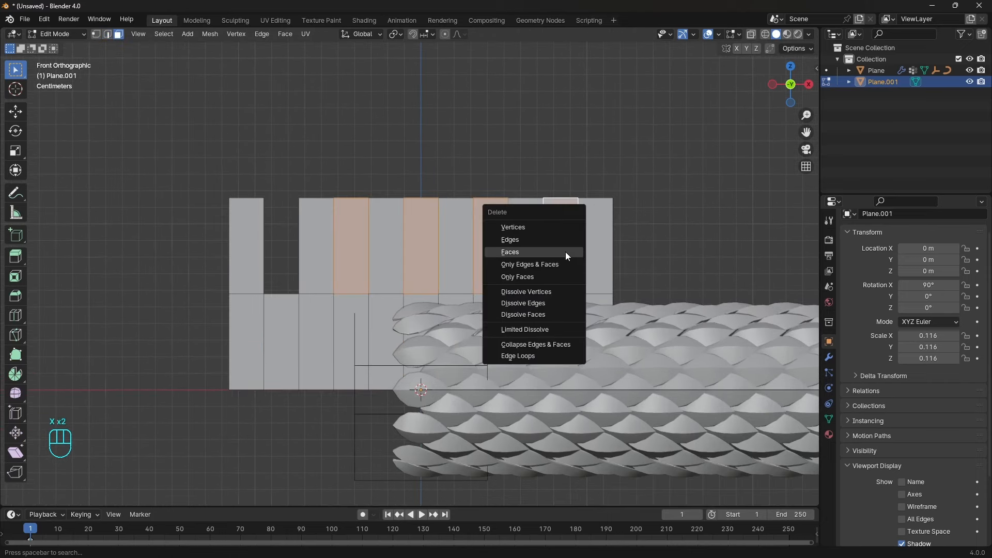
{"action": "left_click", "coordinate": [565, 252]}
- Move vertices and extrude an edge on the fin's leftmost prongs to shape them into pointed flames
{"action": "left_click", "coordinate": [266, 197]}
{"action": "key", "text": "g"}
{"action": "left_click", "coordinate": [244, 235]}
{"action": "key", "text": "2"}
{"action": "key", "text": "e"}
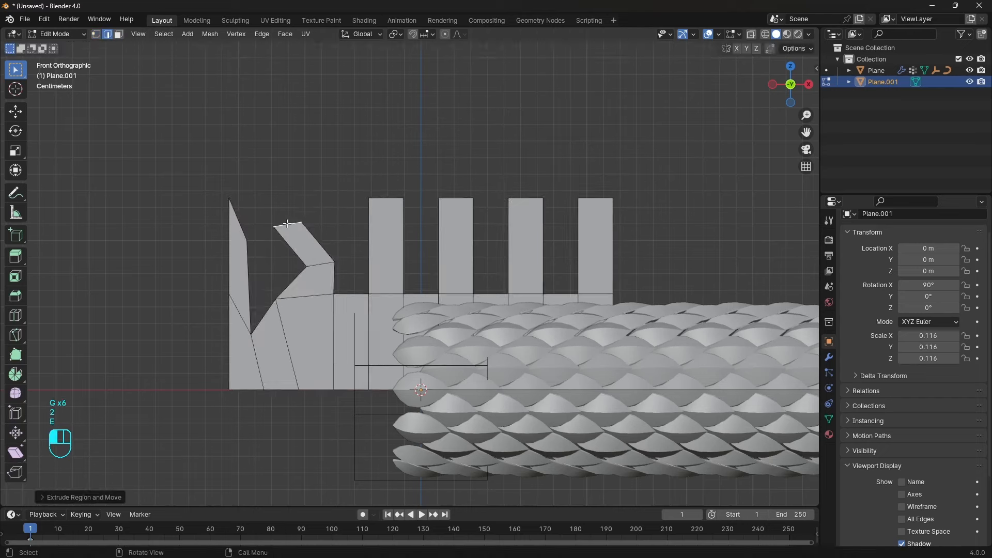
- Isolate the fin plane in local view and extrude its middle prongs into pointed flames by moving their vertices
{"action": "key", "text": "KP_Divide"}
{"action": "key", "text": "2"}
{"action": "key", "text": "e"}
{"action": "left_click", "coordinate": [435, 148]}
{"action": "key", "text": "1"}
{"action": "left_click", "coordinate": [428, 169]}
{"action": "key", "text": "g"}
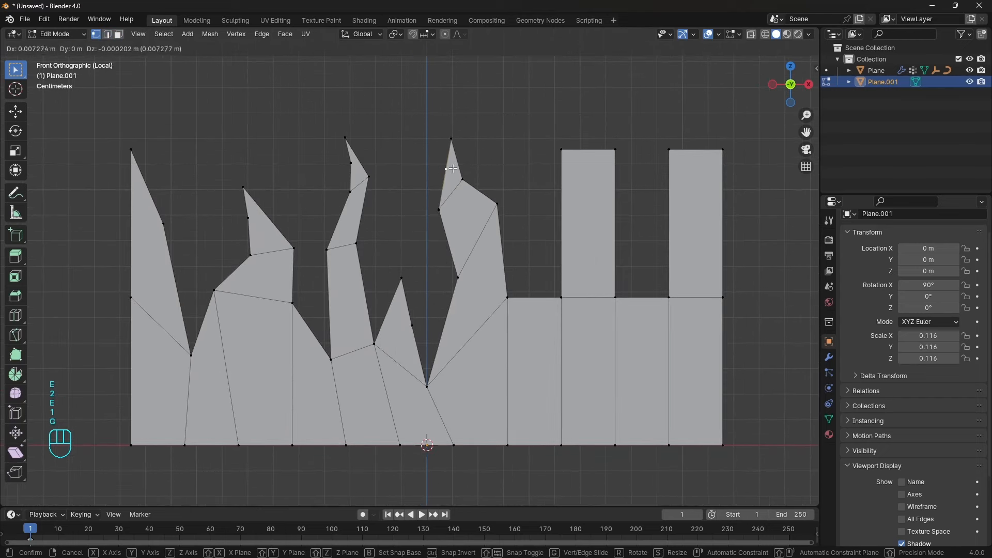
- Extrude the edges of the remaining right-hand prongs and move their vertices to form tapered flames
{"action": "key", "text": "2"}
{"action": "key", "text": "e"}
{"action": "key", "text": "1"}
{"action": "key", "text": "g"}
{"action": "left_click", "coordinate": [616, 182]}
- Leave Edit Mode and apply the fin's scale
{"action": "key", "text": "Tab"}
{"action": "scroll", "coordinate": [514, 261], "scroll_direction": "down", "scroll_amount": 2}
{"action": "middle_click_drag", "start_coordinate": [514, 261], "coordinate": [574, 226]}
{"action": "key", "text": "ctrl+a"}
{"action": "left_click", "coordinate": [559, 235]}
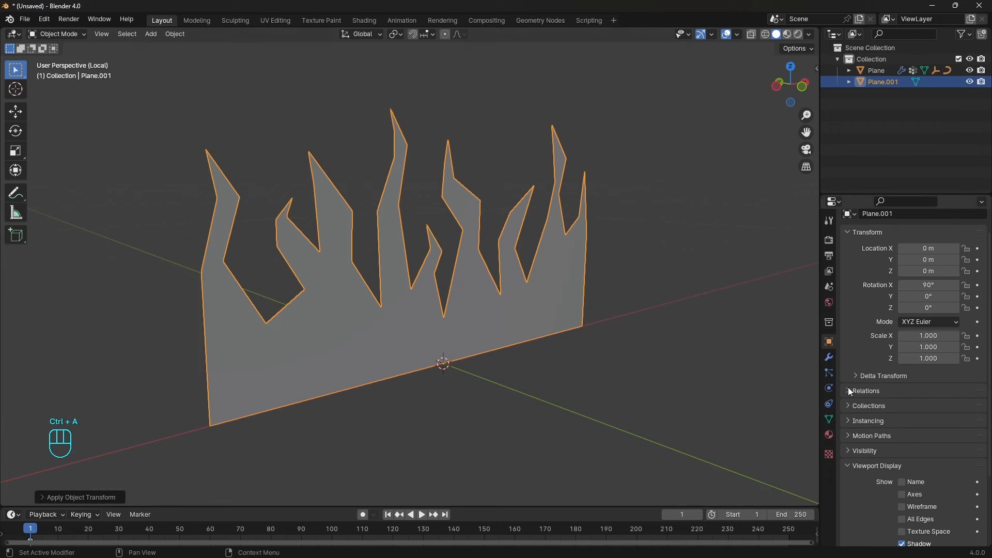
- Add a Solidify modifier with 0.004 m thickness and a Subdivision modifier at viewport level 3 to the fin
{"action": "left_click", "coordinate": [829, 357]}
{"action": "left_click", "coordinate": [914, 237]}
{"action": "type", "text": "soli"}
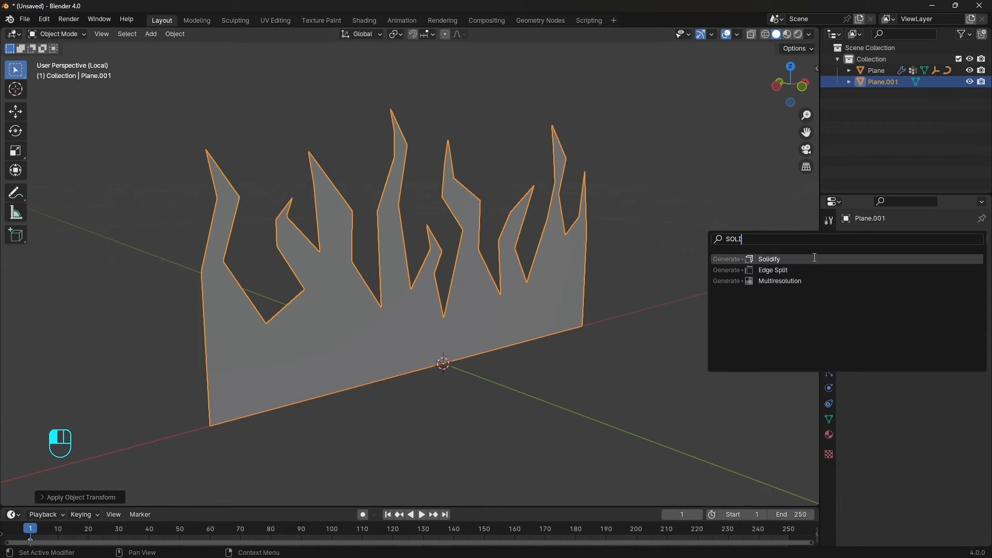
{"action": "key", "text": "Return"}
{"action": "left_click_drag", "start_coordinate": [944, 288], "coordinate": [919, 287], "text": "shift"}
{"action": "key", "text": "ctrl+3"}
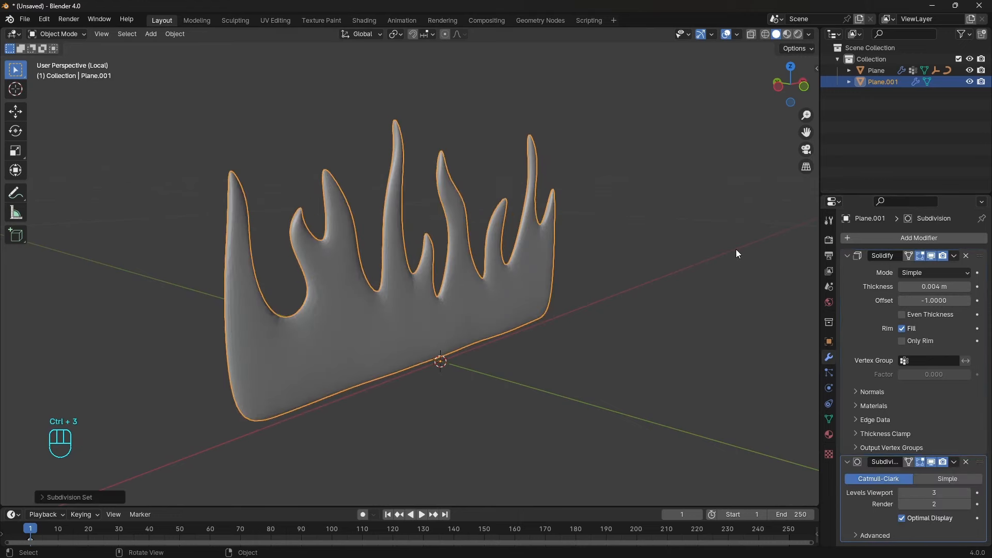
- Add an Array modifier with Merge enabled to the fin and put it first in the modifier stack
{"action": "middle_click_drag", "start_coordinate": [676, 271], "coordinate": [871, 340]}
{"action": "scroll", "coordinate": [480, 255], "scroll_direction": "down", "scroll_amount": 3}
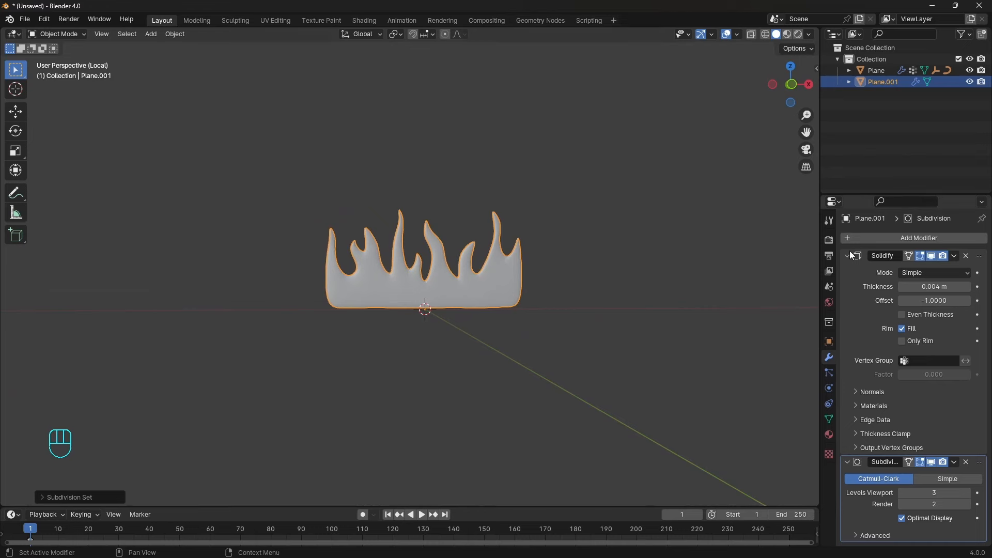
{"action": "left_click_drag", "start_coordinate": [847, 255], "coordinate": [849, 271]}
{"action": "left_click", "coordinate": [866, 239]}
{"action": "type", "text": "ar"}
{"action": "left_click", "coordinate": [774, 260]}
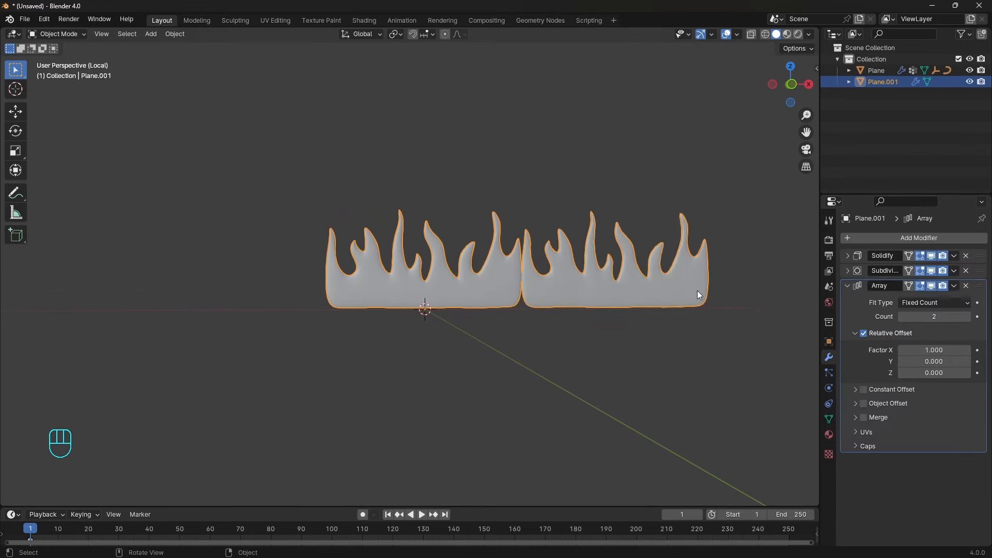
{"action": "middle_click_drag", "start_coordinate": [696, 291], "coordinate": [651, 295]}
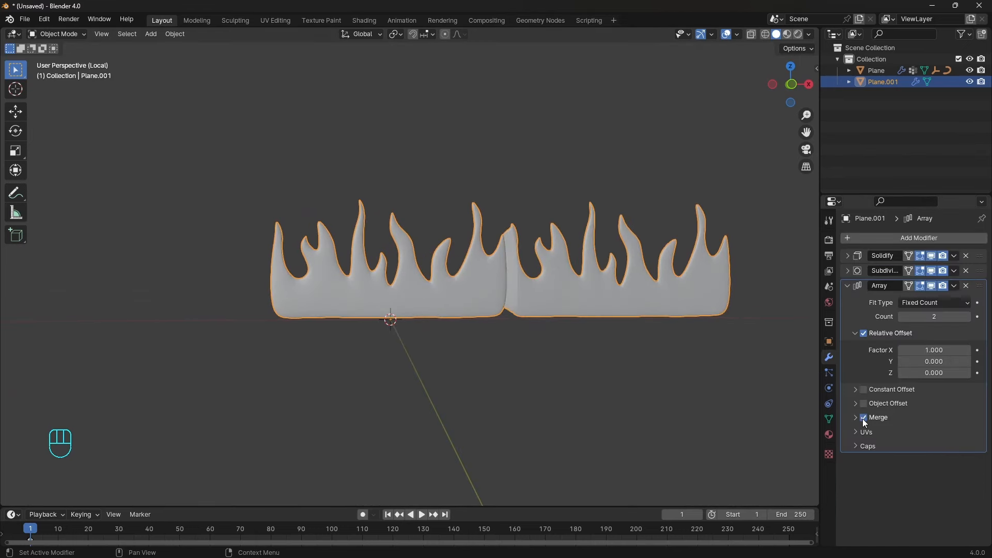
{"action": "left_click_drag", "start_coordinate": [975, 289], "coordinate": [977, 257]}
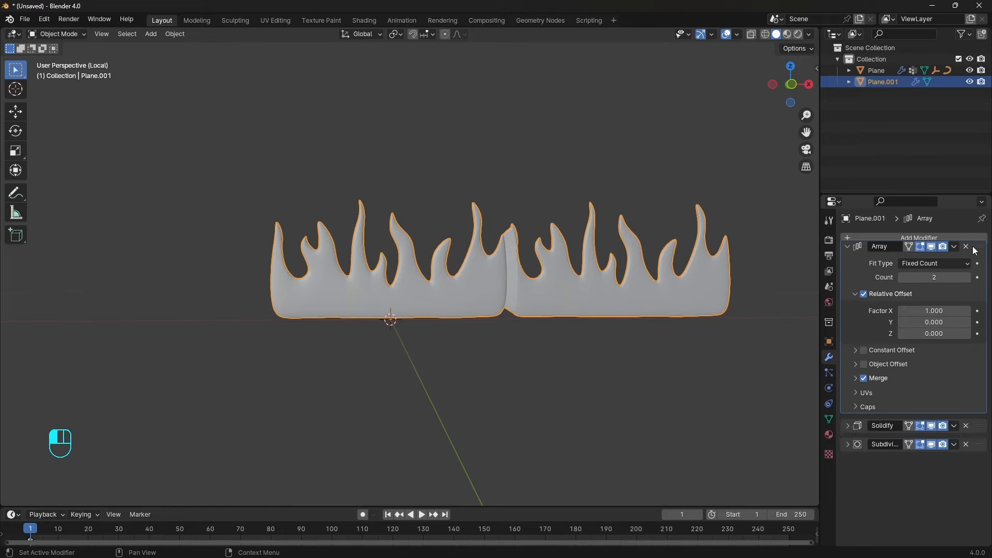
- Move two vertices near the fin's right edge so that the arrayed copies blend smoothly at the seam
{"action": "scroll", "coordinate": [594, 341], "scroll_direction": "up", "scroll_amount": 3}
{"action": "key", "text": "Tab"}
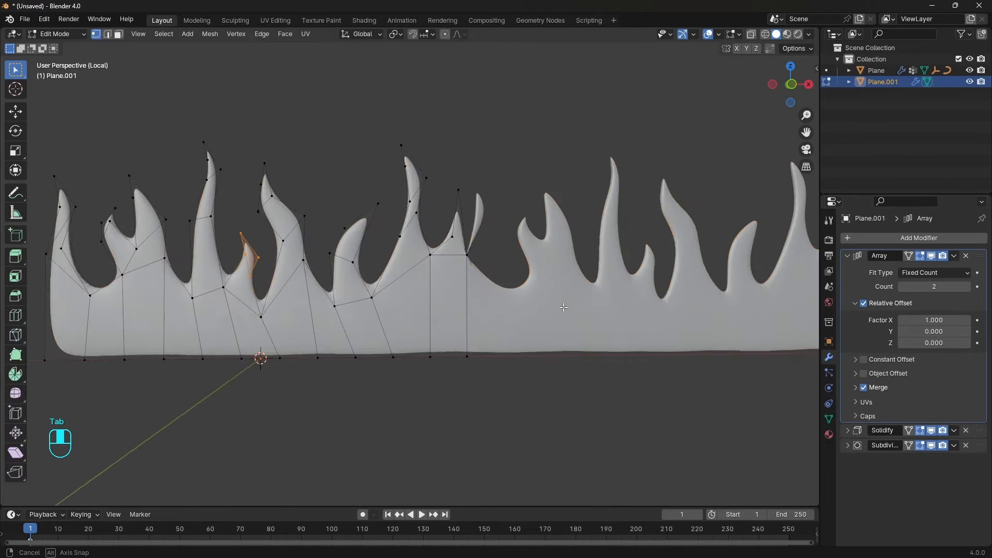
{"action": "middle_click_drag", "start_coordinate": [571, 321], "coordinate": [510, 296]}
{"action": "key", "text": "Tab"}
{"action": "key", "text": "Tab"}
{"action": "key", "text": "1"}
{"action": "left_click", "coordinate": [470, 255]}
{"action": "key", "text": "g"}
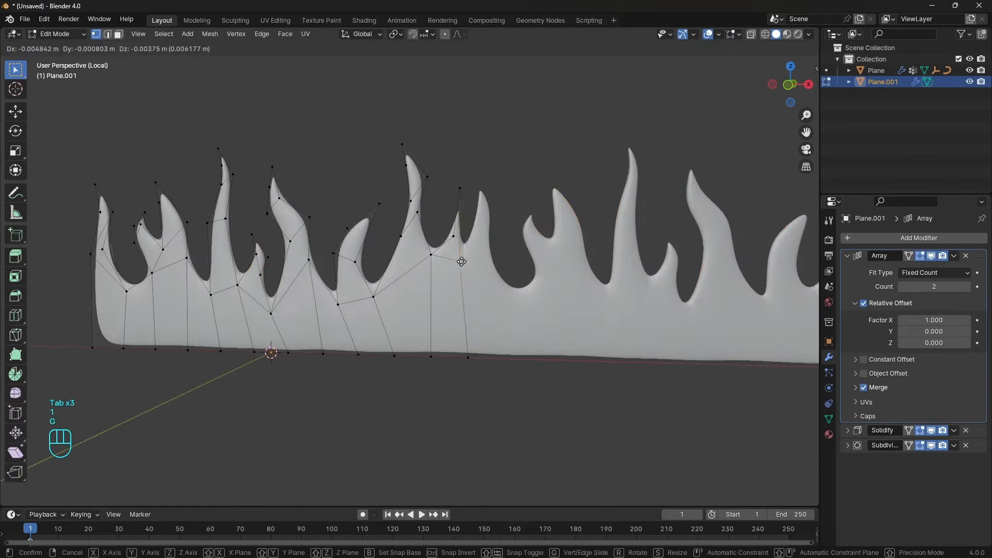
{"action": "left_click", "coordinate": [460, 265]}
{"action": "left_click", "coordinate": [454, 238]}
{"action": "key", "text": "g"}
{"action": "left_click", "coordinate": [443, 241]}
{"action": "scroll", "coordinate": [550, 296], "scroll_direction": "down", "scroll_amount": 2}
{"action": "middle_click_drag", "start_coordinate": [550, 296], "coordinate": [557, 304]}
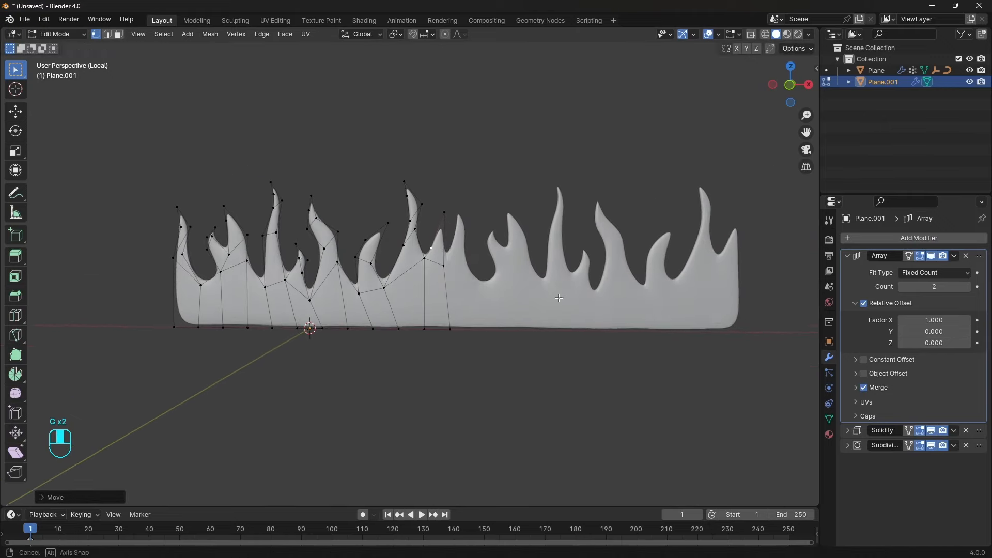
{"action": "key", "text": "Tab"}
- Exit local view and raise the fin's whole mesh along Z so its base sits on top of the scale tube
{"action": "scroll", "coordinate": [636, 250], "scroll_direction": "down", "scroll_amount": 3}
{"action": "middle_click_drag", "start_coordinate": [584, 264], "coordinate": [553, 202]}
{"action": "key", "text": "slash"}
{"action": "scroll", "coordinate": [617, 264], "scroll_direction": "up", "scroll_amount": 3}
{"action": "key", "text": "Tab"}
{"action": "key", "text": "a"}
{"action": "key", "text": "g"}
{"action": "key", "text": "z"}
{"action": "left_click", "coordinate": [613, 229]}
{"action": "key", "text": "Tab"}
- Set the fin's Array fit type to Fit Curve and assign the NurbsPath inside the scale tube as its curve
{"action": "scroll", "coordinate": [519, 228], "scroll_direction": "up", "scroll_amount": 3}
{"action": "middle_click_drag", "start_coordinate": [519, 231], "coordinate": [512, 227]}
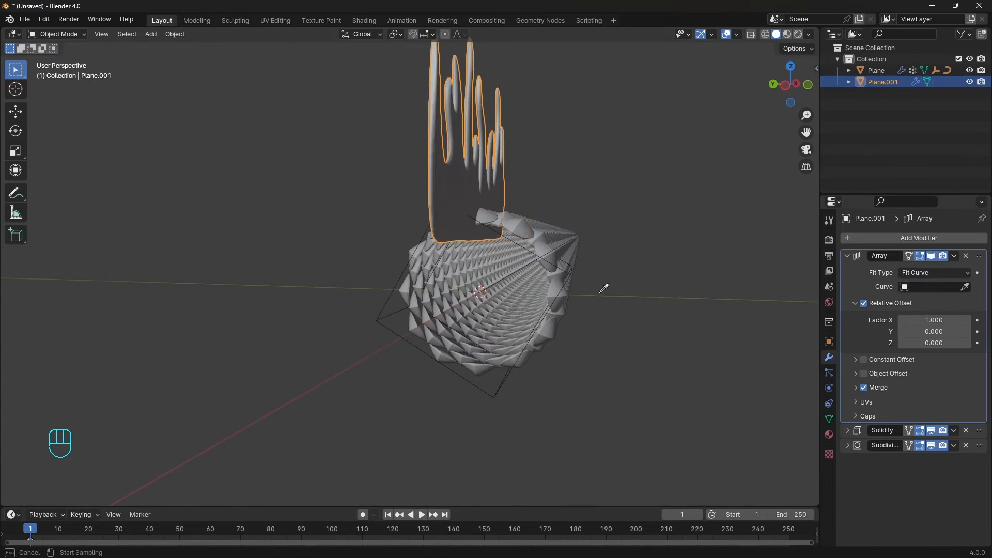
{"action": "left_click", "coordinate": [513, 276]}
{"action": "middle_click_drag", "start_coordinate": [659, 273], "coordinate": [545, 266]}
{"action": "mouse_move", "coordinate": [545, 266]}
{"action": "middle_mouse_down", "text": "ctrl"}
{"action": "mouse_move", "coordinate": [538, 278]}
{"action": "mouse_move", "coordinate": [569, 274]}
{"action": "mouse_move", "coordinate": [549, 272]}
{"action": "middle_mouse_up", "text": "ctrl"}
{"action": "left_click", "coordinate": [858, 260]}
- Add a Curve modifier to the fin with NurbsPath as its curve object
{"action": "left_click", "coordinate": [871, 239]}
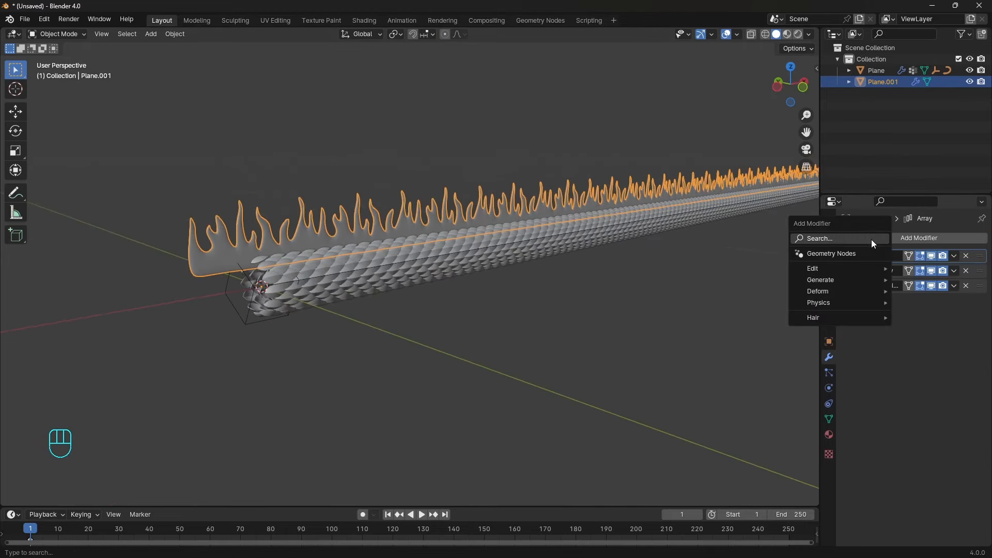
{"action": "type", "text": "CUR"}
{"action": "left_click", "coordinate": [827, 258]}
{"action": "middle_click_drag", "start_coordinate": [465, 310], "coordinate": [587, 349]}
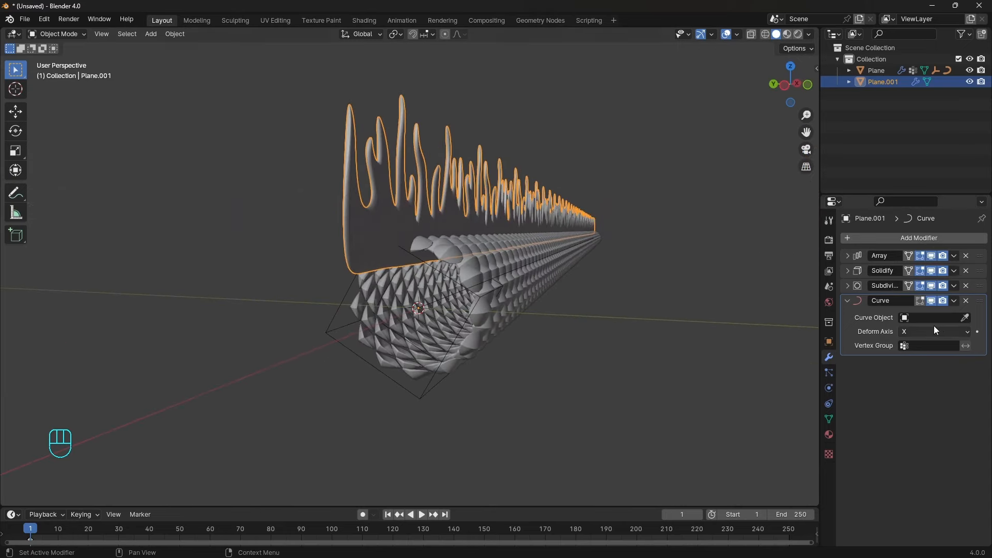
- Parent the fin to the scale tube as Object
{"action": "left_click", "coordinate": [629, 407]}
{"action": "left_click", "coordinate": [591, 272], "text": "shift"}
{"action": "key", "text": "ctrl+p"}
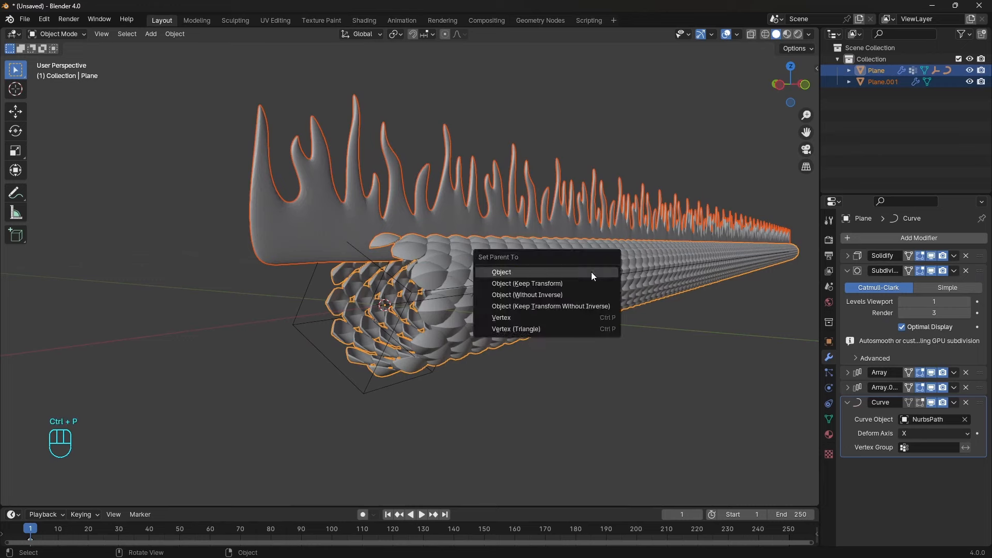
{"action": "left_click", "coordinate": [591, 272]}
- In Edit Mode, bend one of the fin's middle flame tips along Y using smooth proportional editing
{"action": "left_click", "coordinate": [406, 220]}
{"action": "key", "text": "Tab"}
{"action": "middle_click_drag", "start_coordinate": [405, 220], "coordinate": [465, 252]}
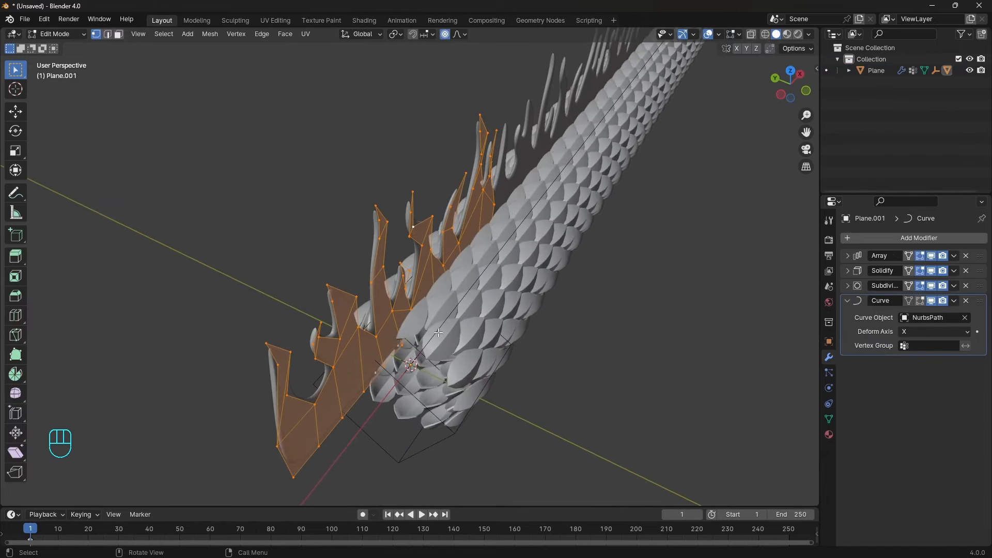
{"action": "left_click", "coordinate": [411, 194]}
{"action": "middle_click_drag", "start_coordinate": [432, 202], "coordinate": [421, 193]}
{"action": "key", "text": "g"}
{"action": "scroll", "coordinate": [438, 204], "scroll_direction": "up", "scroll_amount": 8}
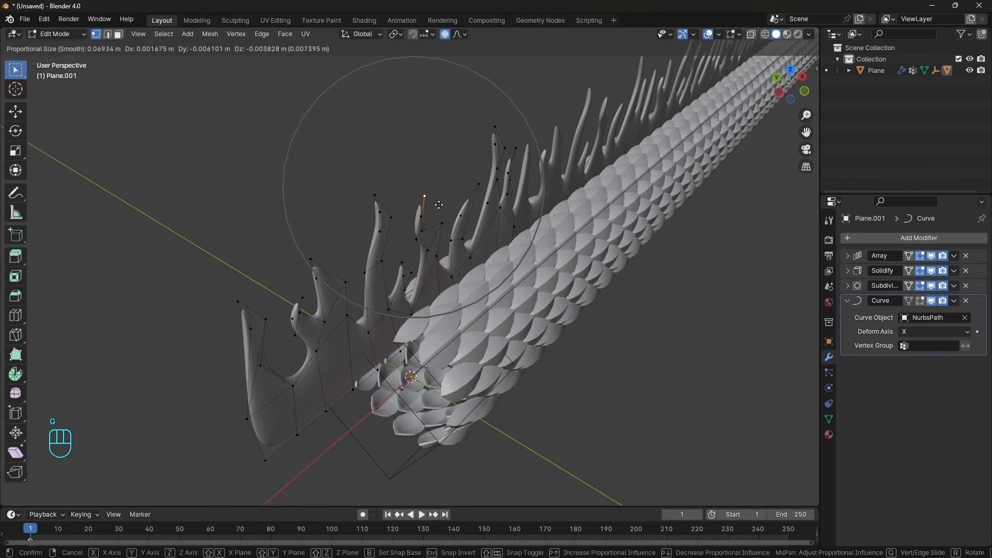
{"action": "key", "text": "y"}
{"action": "scroll", "coordinate": [440, 207], "scroll_direction": "up", "scroll_amount": 10}
{"action": "left_click", "coordinate": [444, 208]}
- Move two more flame vertices along Y with a proportional size of about 0.029 m
{"action": "left_click", "coordinate": [399, 260]}
{"action": "key", "text": "g"}
{"action": "key", "text": "y"}
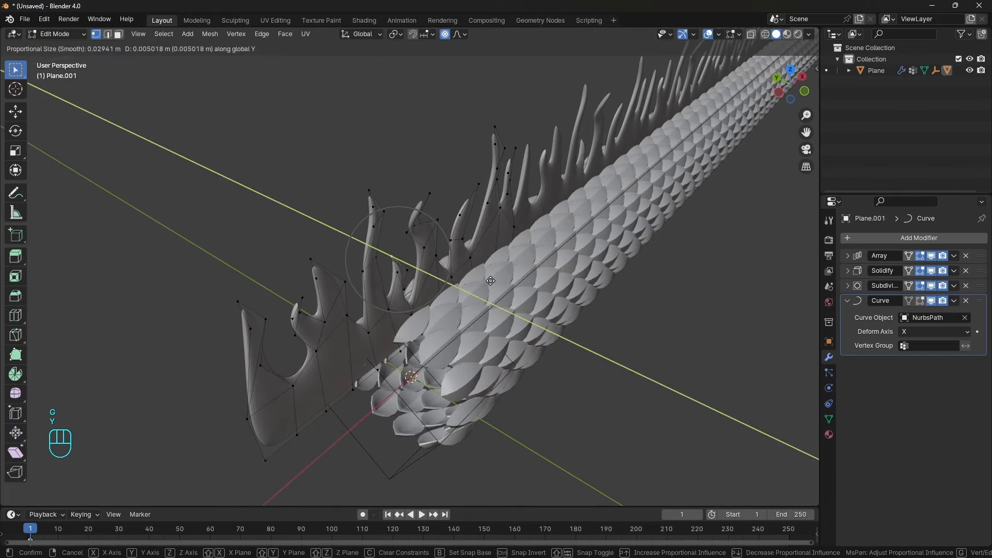
{"action": "left_click", "coordinate": [388, 256]}
{"action": "left_click", "coordinate": [326, 322]}
{"action": "key", "text": "g"}
{"action": "key", "text": "y"}
{"action": "left_click", "coordinate": [368, 302]}
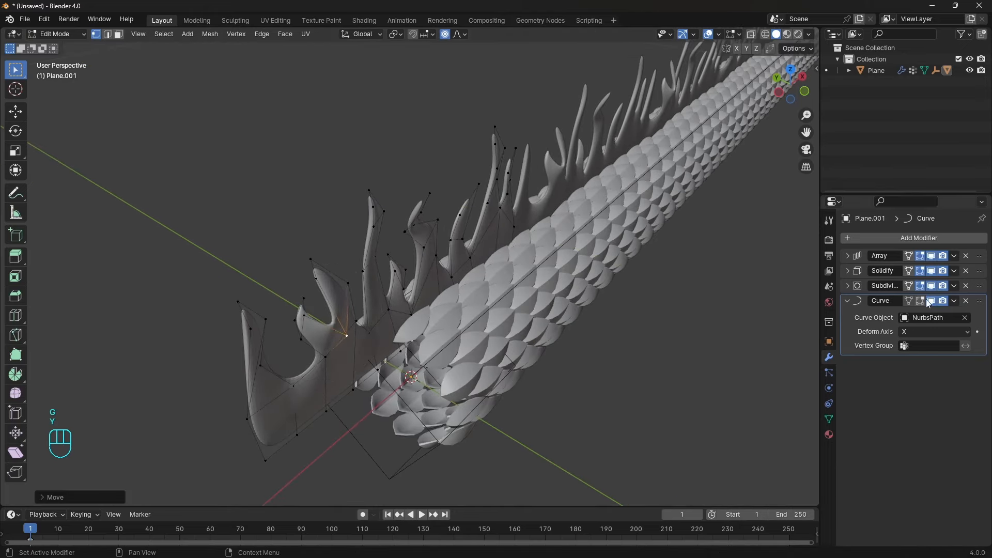
- Hide the fin's Solidify, Subdivision and Curve modifiers in the viewport and shift another flame vertex along Y
{"action": "left_click", "coordinate": [932, 270]}
{"action": "middle_click_drag", "start_coordinate": [362, 289], "coordinate": [401, 273]}
{"action": "left_click", "coordinate": [401, 274]}
{"action": "key", "text": "g"}
{"action": "key", "text": "y"}
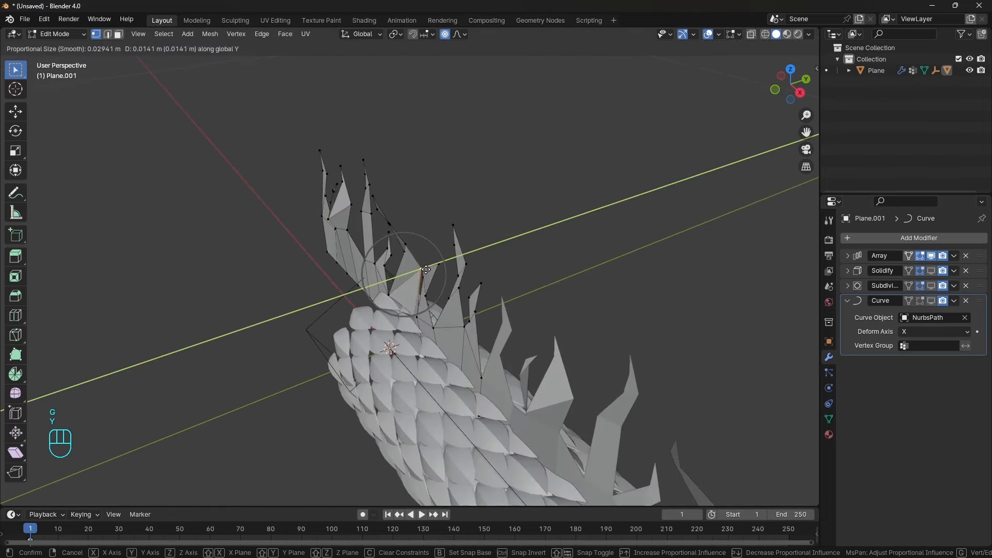
{"action": "left_click", "coordinate": [417, 266]}
- Offset two further flame vertices along Y near the front of the fin to make it wavier
{"action": "middle_click_drag", "start_coordinate": [323, 261], "coordinate": [388, 350]}
{"action": "key", "text": "g"}
{"action": "key", "text": "y"}
{"action": "left_click", "coordinate": [387, 328]}
{"action": "left_click", "coordinate": [389, 256]}
{"action": "key", "text": "g"}
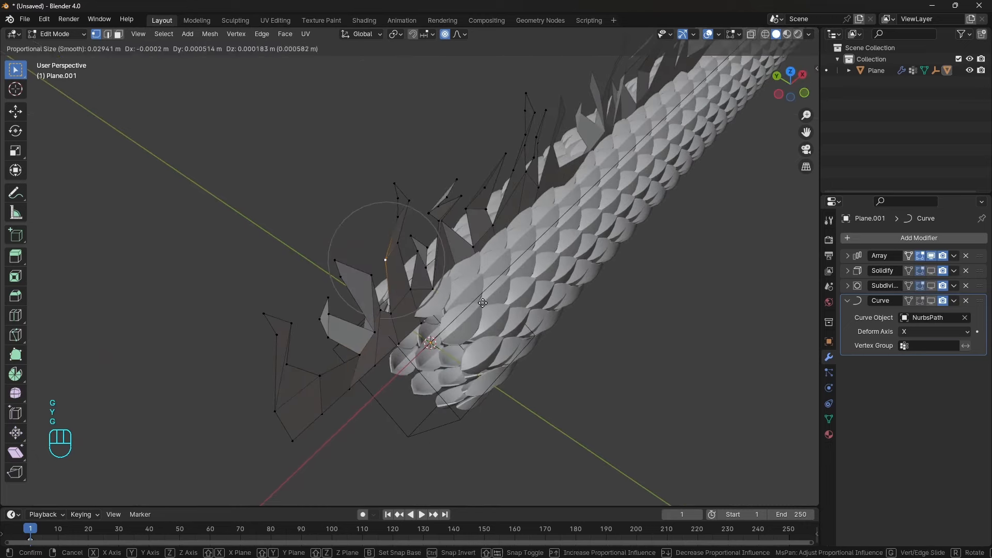
{"action": "key", "text": "y"}
{"action": "left_click", "coordinate": [475, 297]}
- Shift one more flame vertex along Y, and re-enable the fin's Solidify, Subdivision and Curve modifiers in the viewport
{"action": "middle_click_drag", "start_coordinate": [477, 299], "coordinate": [481, 271]}
{"action": "left_click", "coordinate": [410, 290]}
{"action": "key", "text": "g"}
{"action": "key", "text": "y"}
{"action": "left_click", "coordinate": [529, 303]}
{"action": "key", "text": "Tab"}
{"action": "left_click_drag", "start_coordinate": [932, 271], "coordinate": [931, 300]}
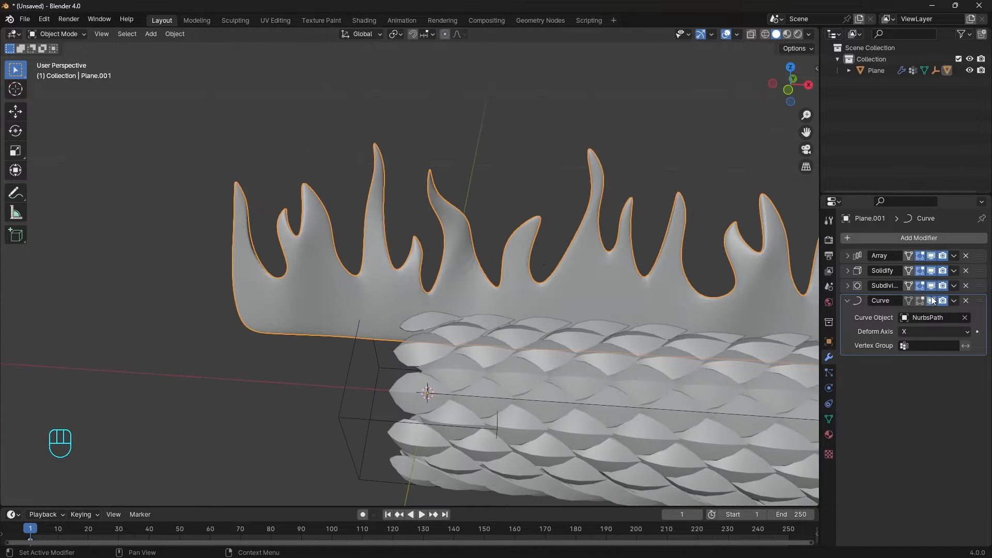
- Examine the fin's result and select the belly plates in the finished Chinese_Dragon file as a reference
{"action": "middle_click_drag", "start_coordinate": [465, 232], "coordinate": [484, 272]}
{"action": "left_click", "coordinate": [681, 283]}
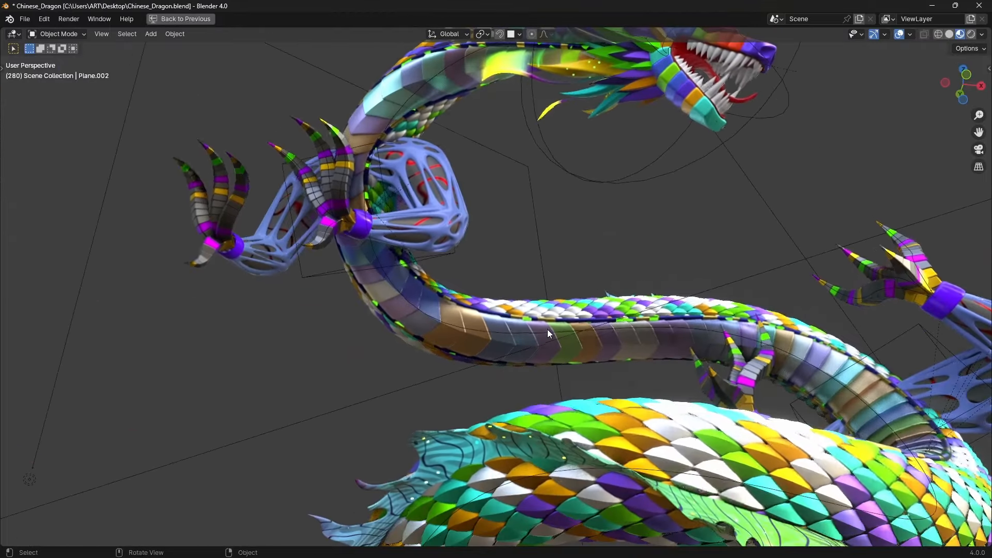
{"action": "left_click", "coordinate": [513, 319], "text": "shift"}
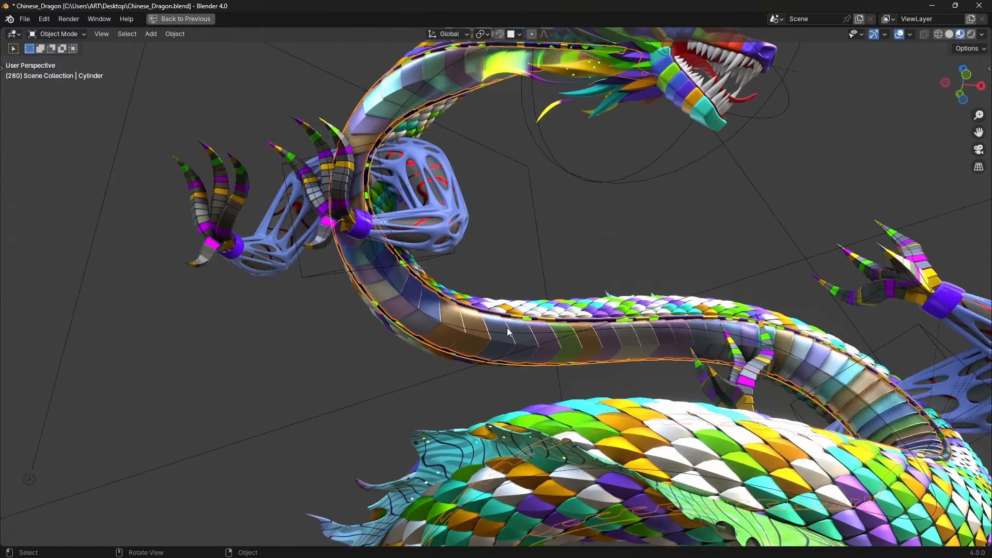
- Apply the new belly plane's scale and narrow the plane along X
{"action": "key", "text": "ctrl+a"}
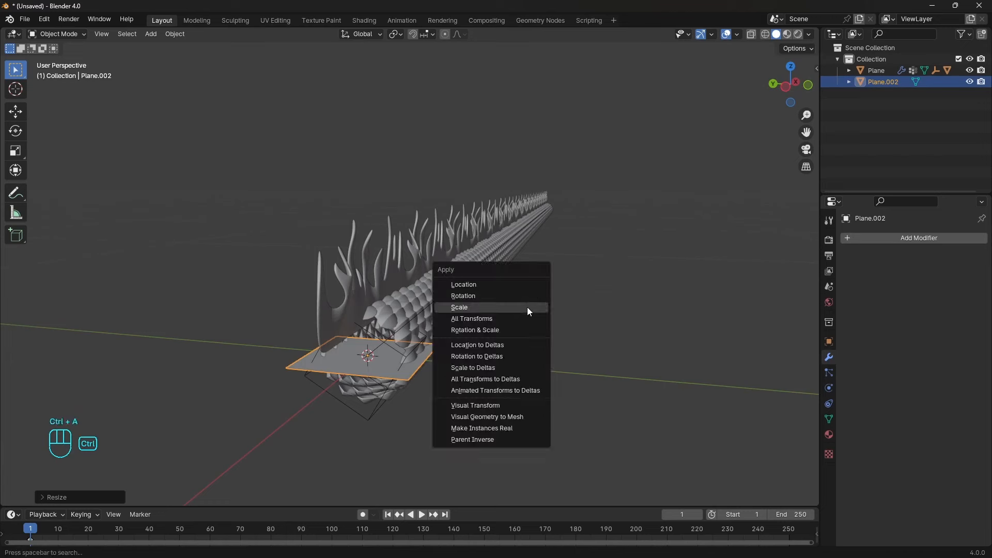
{"action": "left_click", "coordinate": [468, 308]}
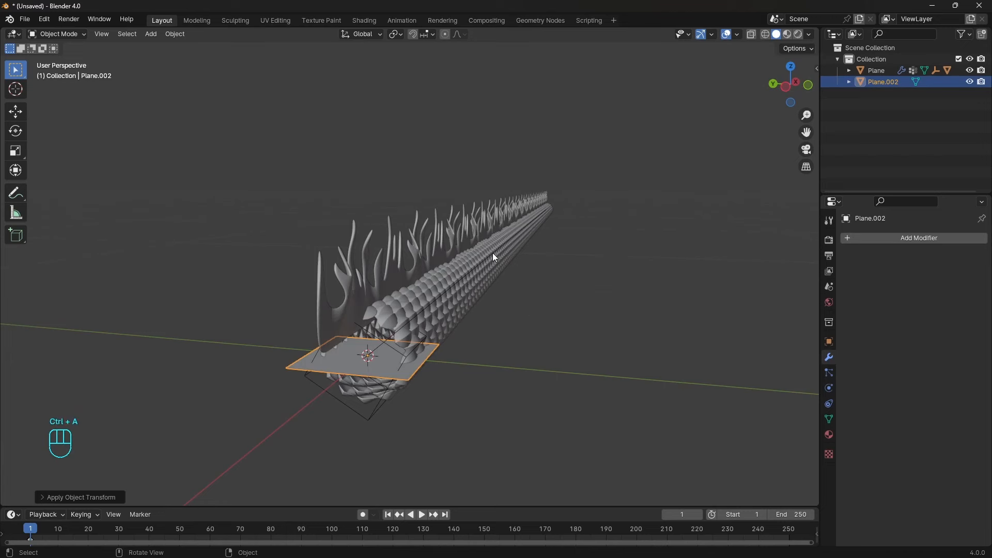
{"action": "key", "text": "s"}
{"action": "key", "text": "x"}
{"action": "left_click", "coordinate": [486, 312]}
- Move the belly plane down along Z to the underside of the scale tube
{"action": "middle_click_drag", "start_coordinate": [486, 312], "coordinate": [534, 323]}
{"action": "key", "text": "g"}
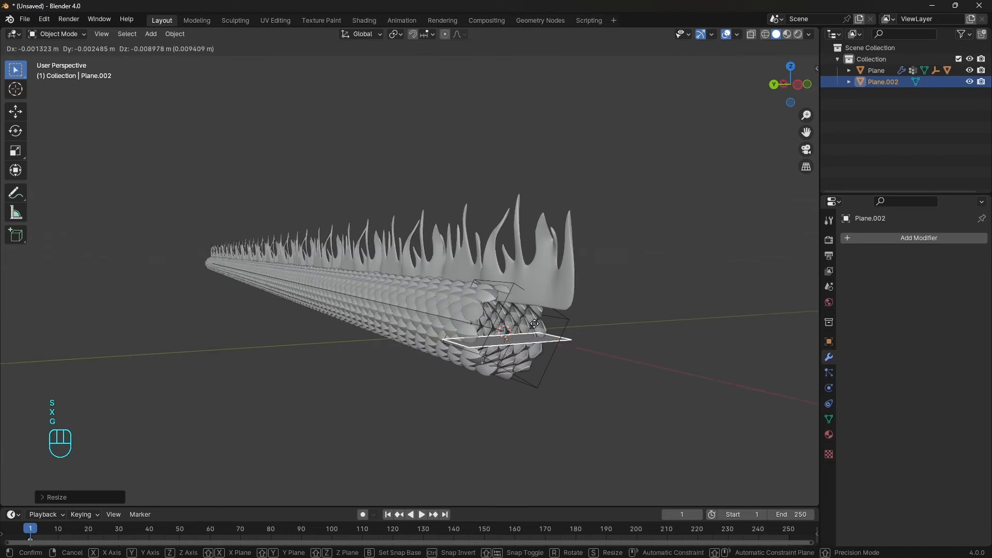
{"action": "key", "text": "z"}
{"action": "left_click", "coordinate": [536, 357]}
- Add one centred loop cut to the belly plane, splitting its Y width in half
{"action": "middle_click_drag", "start_coordinate": [536, 358], "coordinate": [423, 335]}
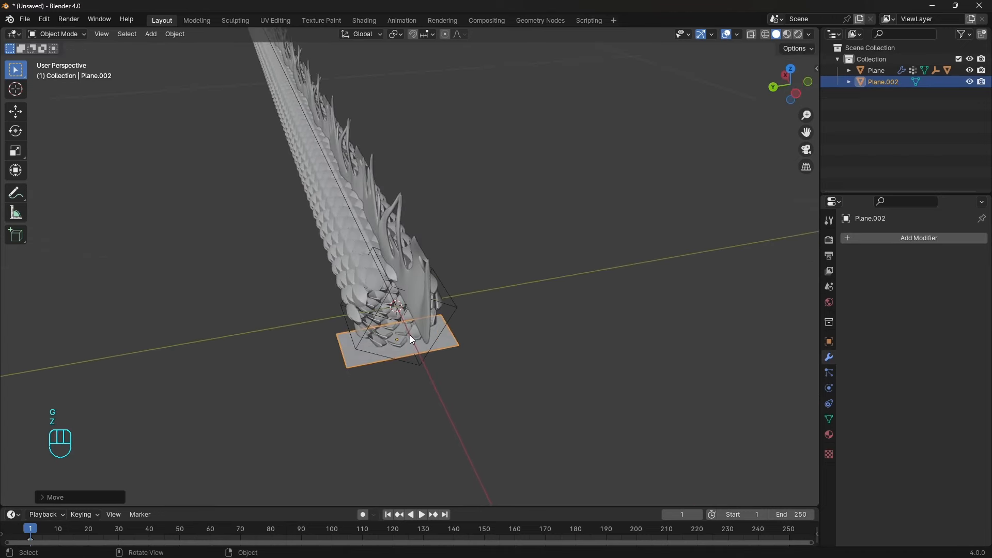
{"action": "scroll", "coordinate": [412, 339], "scroll_direction": "up", "scroll_amount": 2}
{"action": "key", "text": "Tab"}
{"action": "left_click", "coordinate": [402, 331]}
{"action": "right_click", "coordinate": [402, 332]}
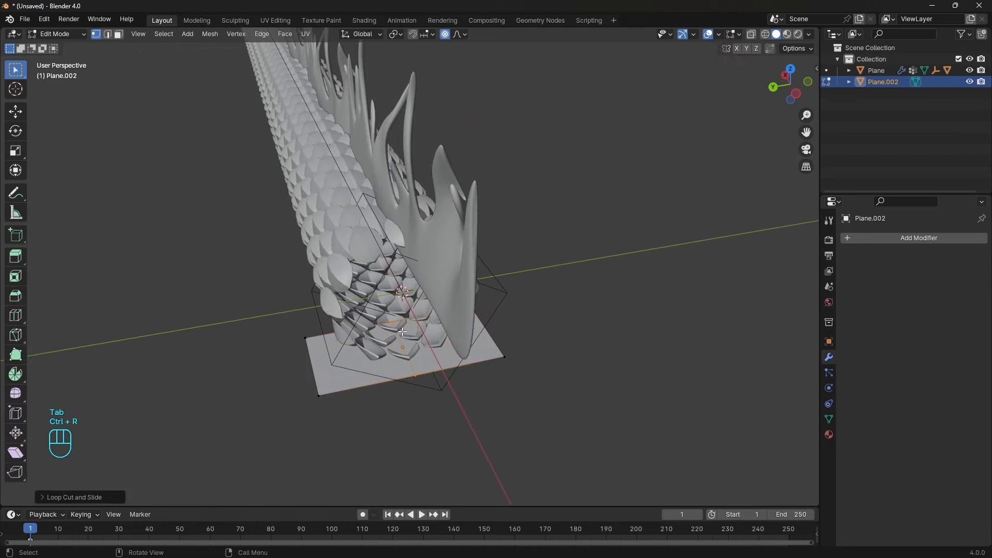
- Move the belly plane's centre edge down along Z, away from the scale tube, to form a V-shape
{"action": "key", "text": "g"}
{"action": "key", "text": "z"}
{"action": "left_click", "coordinate": [516, 401]}
{"action": "key", "text": "Tab"}
- Add a loop cut to each half of the belly plane and scale the two new loops along Y
{"action": "middle_click_drag", "start_coordinate": [517, 400], "coordinate": [421, 302]}
{"action": "key", "text": "Tab"}
{"action": "key", "text": "ctrl+r"}
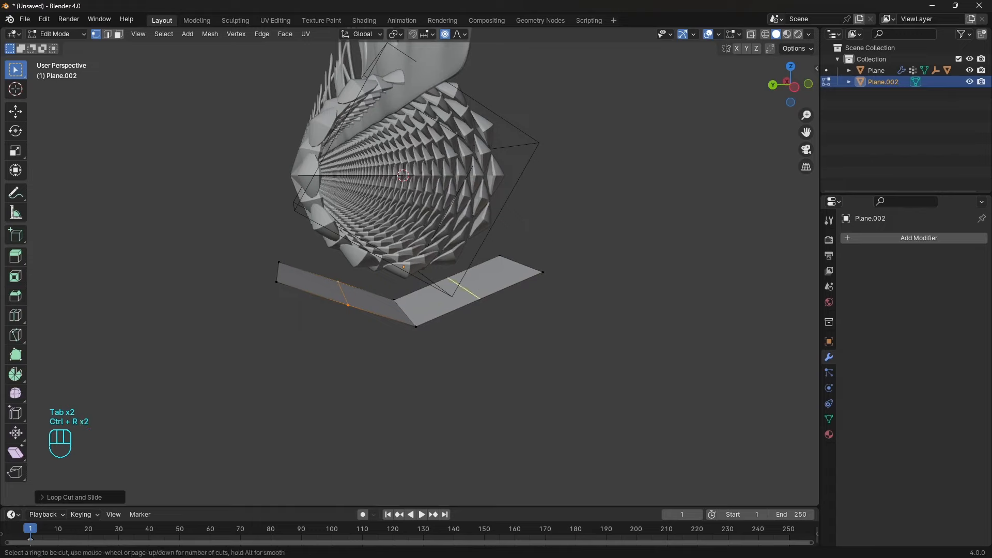
{"action": "key", "text": "s"}
{"action": "key", "text": "x"}
{"action": "key", "text": "y"}
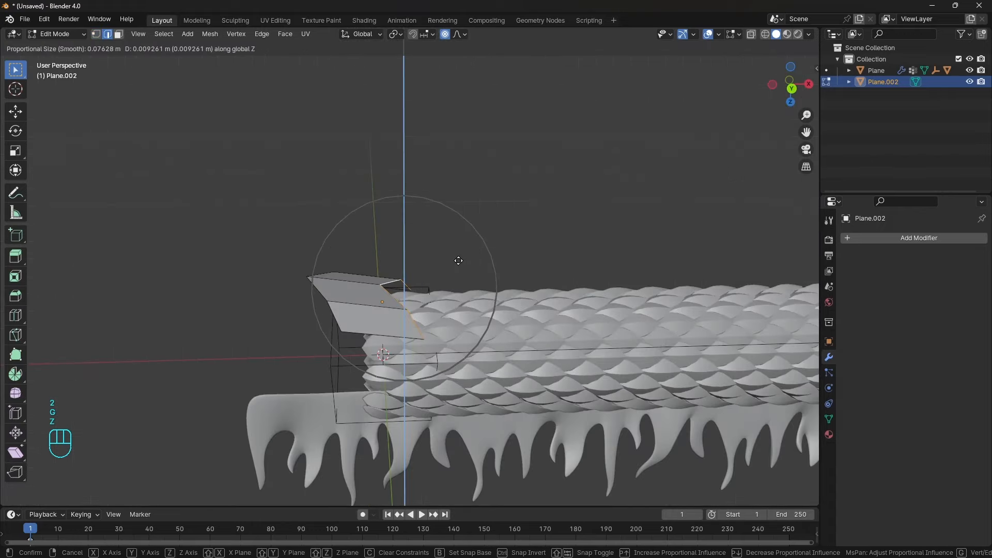
- Move the belly plane's rear edge about 0.009 m along Z towards the scale tube with smooth proportional editing
{"action": "left_click", "coordinate": [459, 259]}
{"action": "key", "text": "Tab"}
{"action": "middle_click_drag", "start_coordinate": [460, 258], "coordinate": [621, 274]}
- Add a Subdivision Surface modifier to the belly plate
{"action": "left_click", "coordinate": [865, 239]}
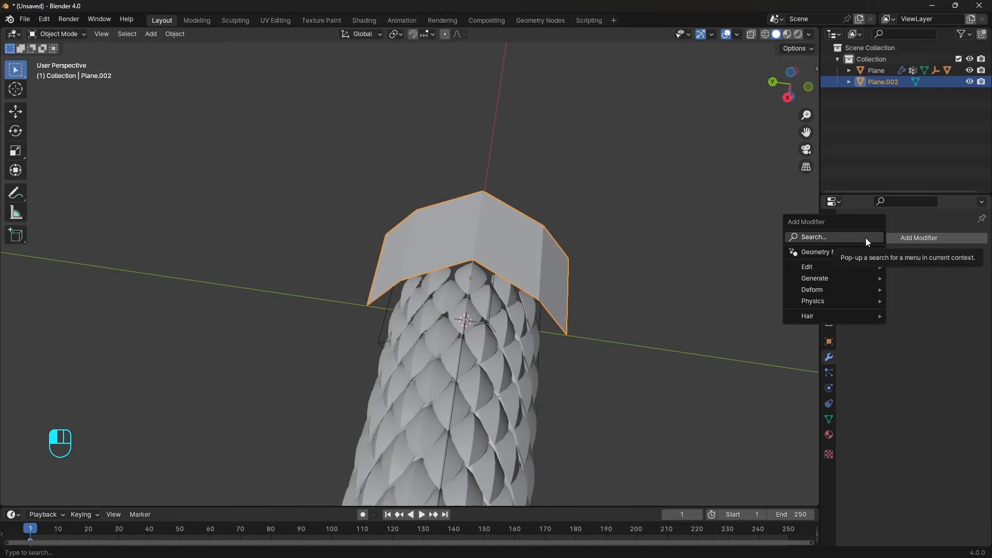
{"action": "type", "text": "SUB"}
{"action": "left_click", "coordinate": [821, 259]}
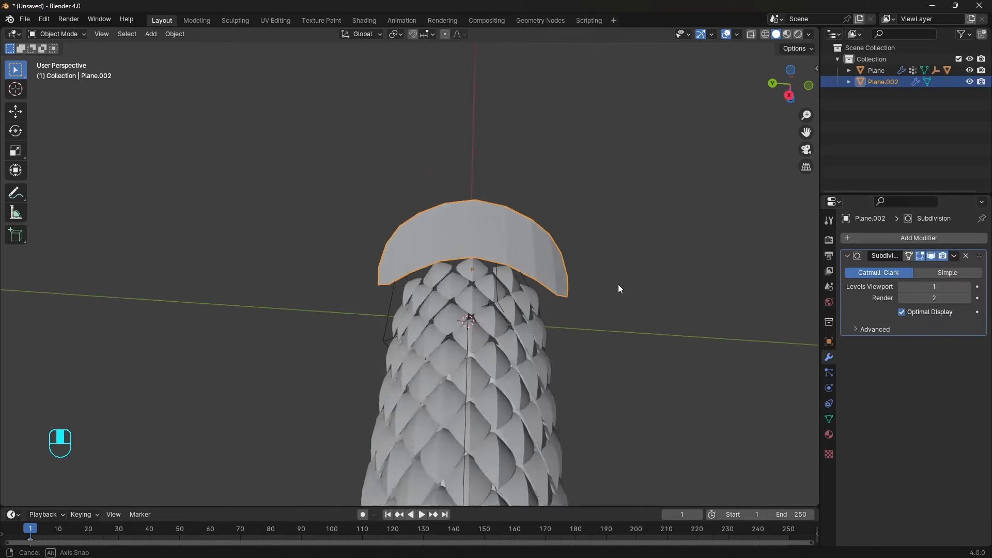
- Crease the belly plate's centre edge so its ridge stays sharp under subdivision
{"action": "key", "text": "Tab"}
{"action": "middle_click_drag", "start_coordinate": [617, 288], "coordinate": [532, 204]}
{"action": "key", "text": "2"}
{"action": "key", "text": "shift+e"}
{"action": "left_click", "coordinate": [562, 197]}
{"action": "key", "text": "Tab"}
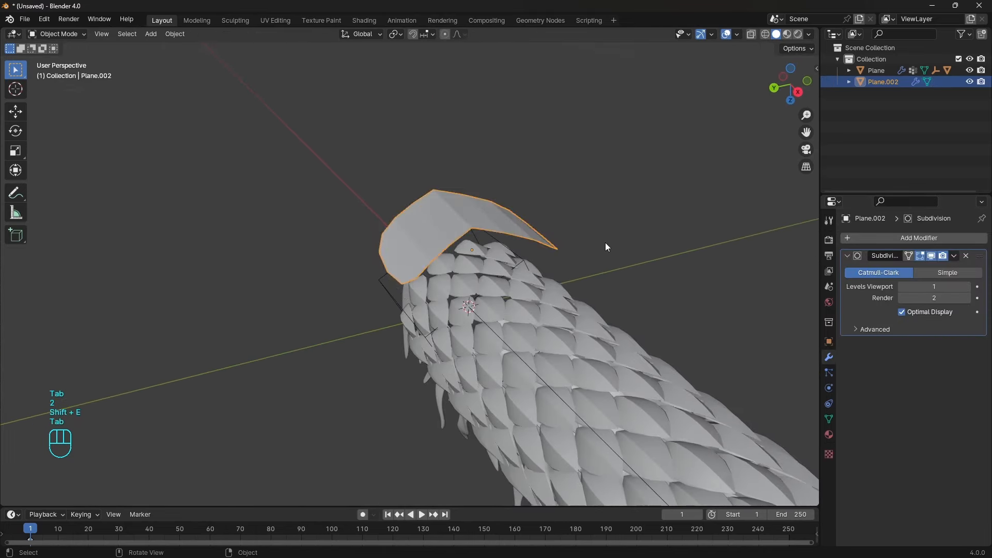
- Add a Solidify modifier to the belly plate and apply the object's scale
{"action": "middle_click_drag", "start_coordinate": [605, 243], "coordinate": [489, 256]}
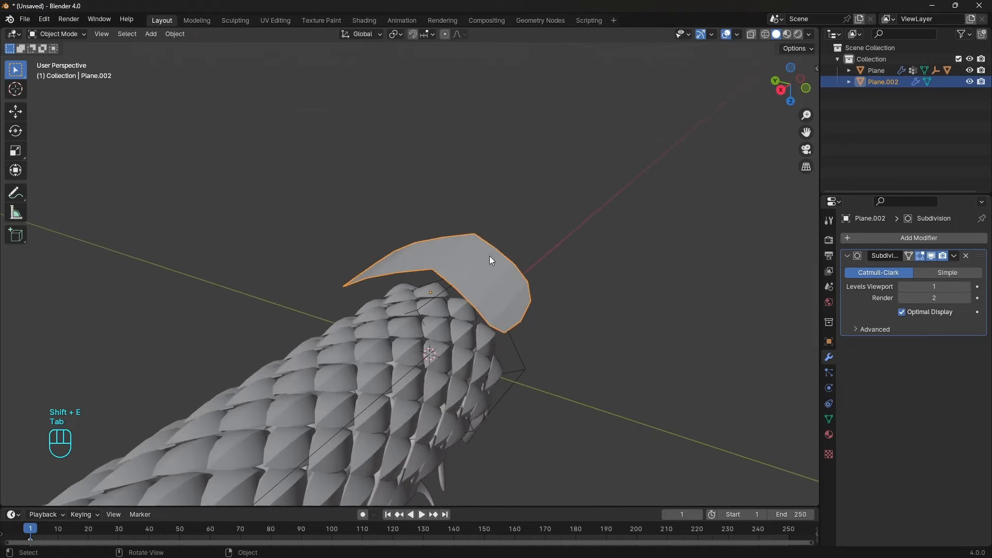
{"action": "left_click", "coordinate": [874, 238]}
{"action": "type", "text": "soli"}
{"action": "key", "text": "Return"}
{"action": "key", "text": "ctrl+a"}
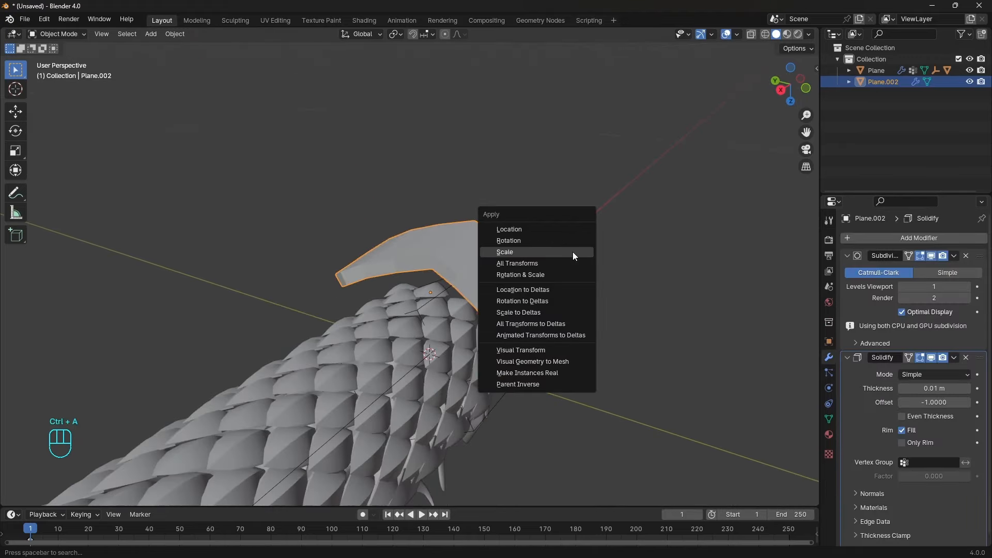
{"action": "left_click", "coordinate": [572, 252]}
- Raise the Subdivision modifier's viewport level to 2 and shade the belly plate smooth
{"action": "middle_click_drag", "start_coordinate": [573, 252], "coordinate": [564, 288]}
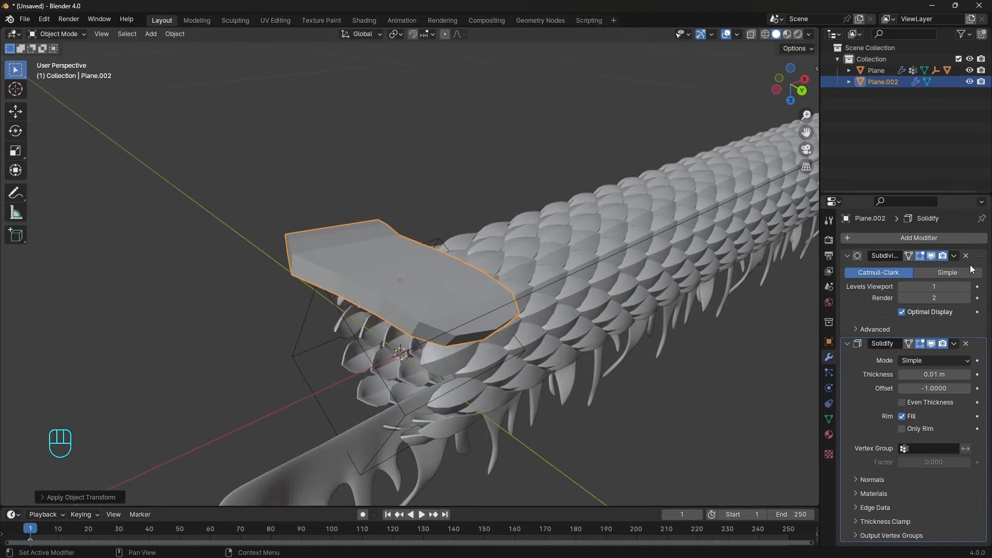
{"action": "middle_click_drag", "start_coordinate": [571, 253], "coordinate": [495, 247]}
{"action": "right_click", "coordinate": [498, 247]}
{"action": "left_click", "coordinate": [495, 246]}
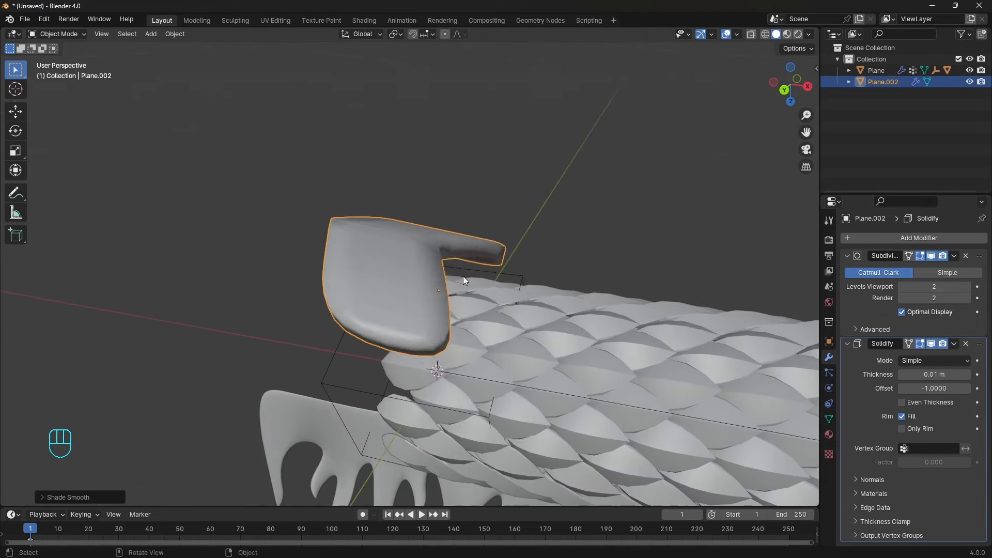
- Enable Auto Smooth at 30° for the belly plate's normals
{"action": "middle_click_drag", "start_coordinate": [463, 276], "coordinate": [482, 280]}
{"action": "left_click", "coordinate": [828, 418]}
{"action": "left_click", "coordinate": [901, 468]}
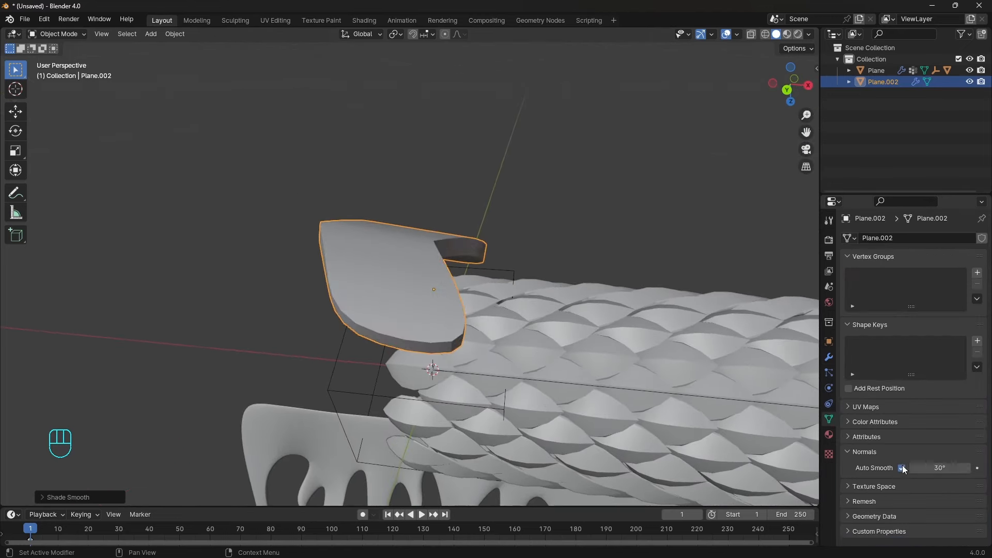
- Add a Bevel modifier to the belly plate with an amount of 0.001 m
{"action": "left_click", "coordinate": [830, 359]}
{"action": "middle_click_drag", "start_coordinate": [537, 247], "coordinate": [356, 258]}
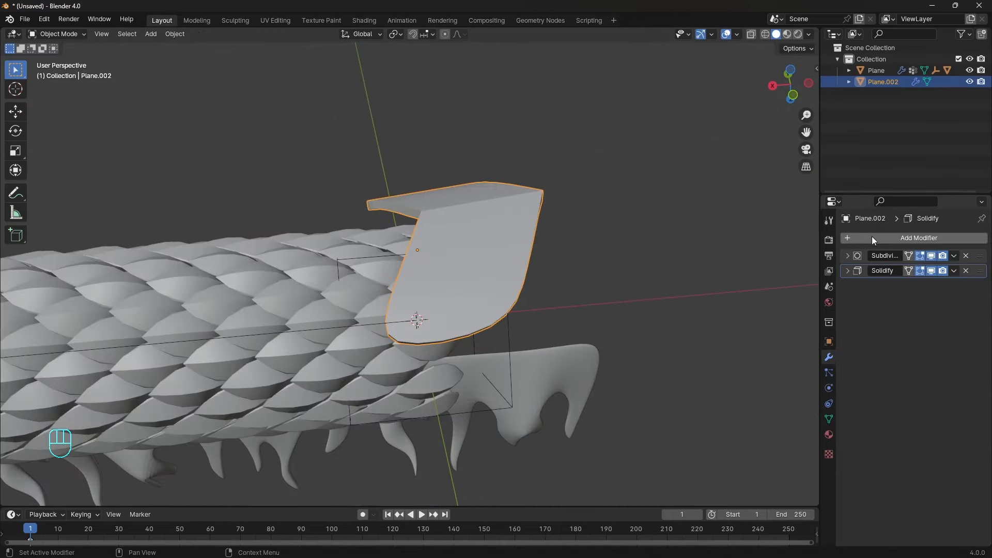
{"action": "left_click", "coordinate": [872, 240]}
{"action": "type", "text": "bev"}
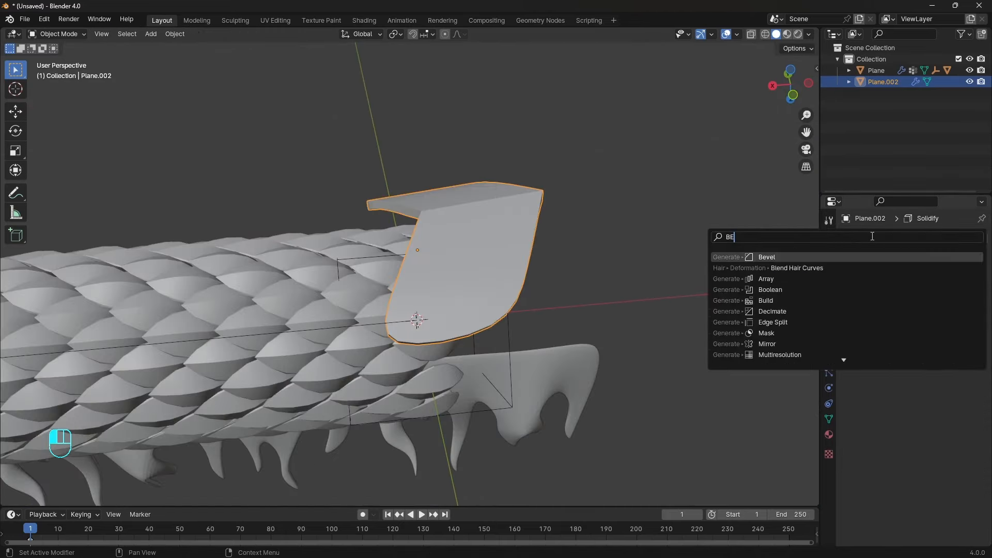
{"action": "left_click", "coordinate": [854, 256]}
{"action": "middle_click_drag", "start_coordinate": [726, 330], "coordinate": [736, 315]}
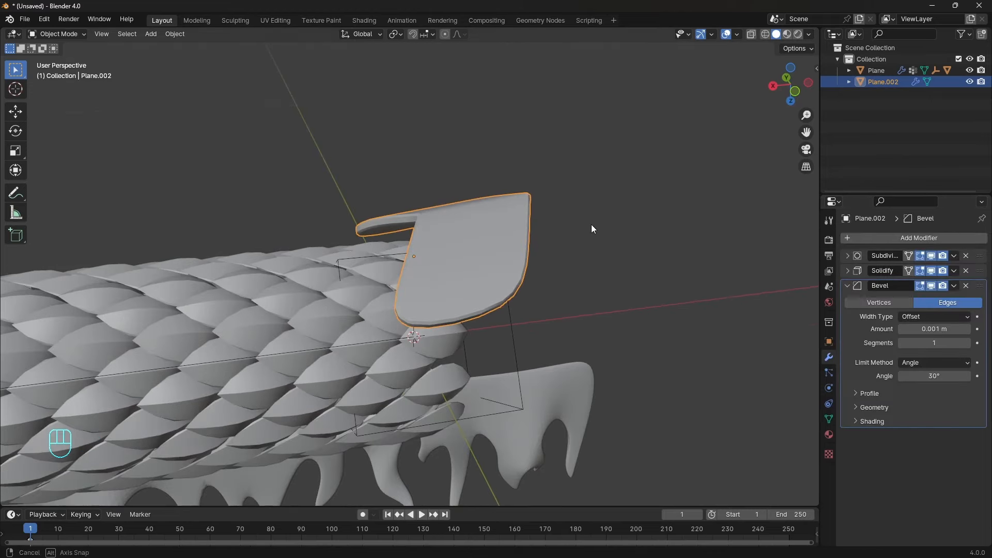
- Turn on Harden Normals in the belly plate's Bevel modifier, keeping 1 segment
{"action": "middle_click_drag", "start_coordinate": [592, 229], "coordinate": [569, 235]}
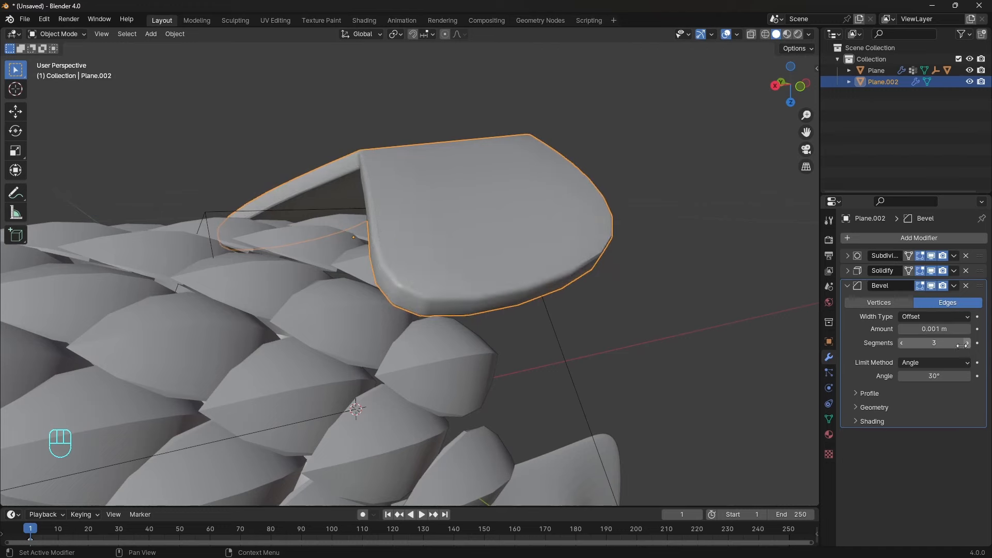
{"action": "left_click", "coordinate": [889, 420]}
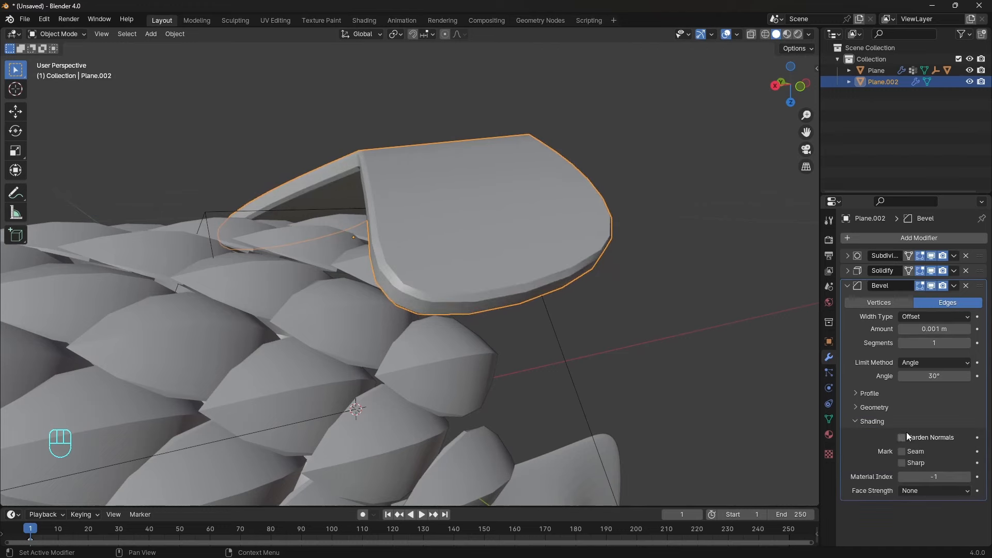
{"action": "left_click", "coordinate": [902, 437]}
{"action": "mouse_move", "coordinate": [714, 313]}
{"action": "middle_mouse_down"}
{"action": "mouse_move", "coordinate": [663, 274]}
{"action": "mouse_move", "coordinate": [594, 282]}
{"action": "middle_mouse_up"}
{"action": "middle_click_drag", "start_coordinate": [527, 250], "coordinate": [649, 241]}
{"action": "left_click", "coordinate": [847, 285]}
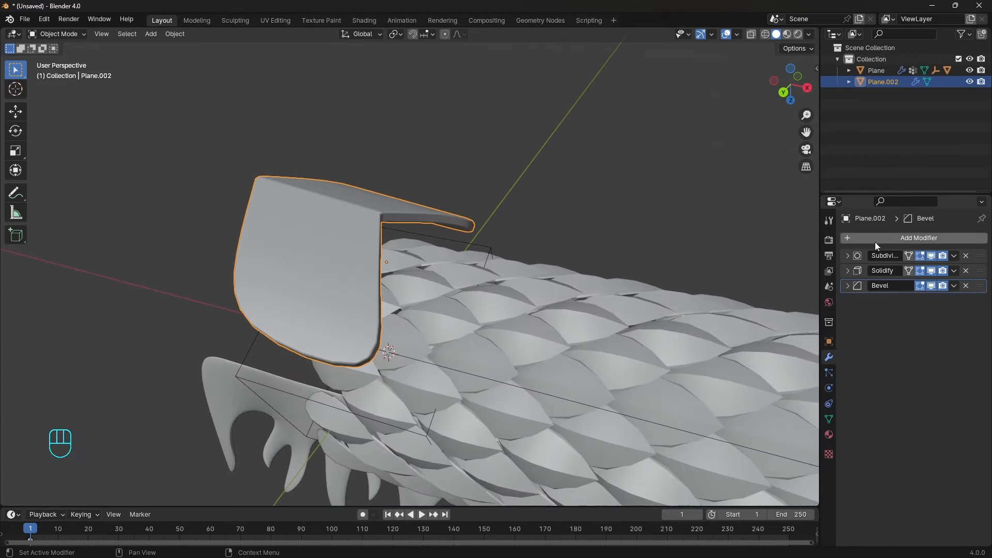
- Add an Array modifier to the belly plate with Fit Curve set to the NurbsPath
{"action": "left_click", "coordinate": [875, 243]}
{"action": "type", "text": "AR"}
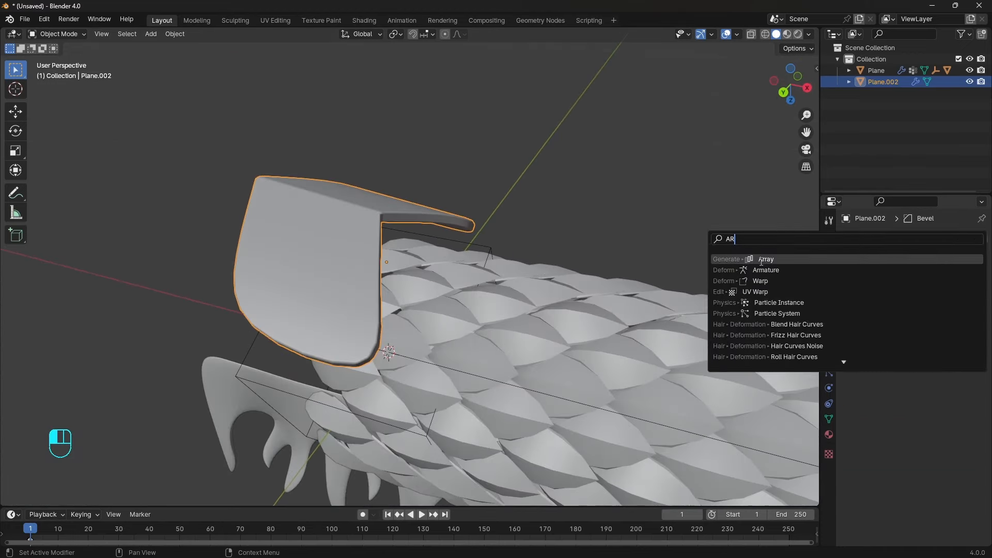
{"action": "left_click", "coordinate": [764, 259]}
{"action": "left_click", "coordinate": [968, 320]}
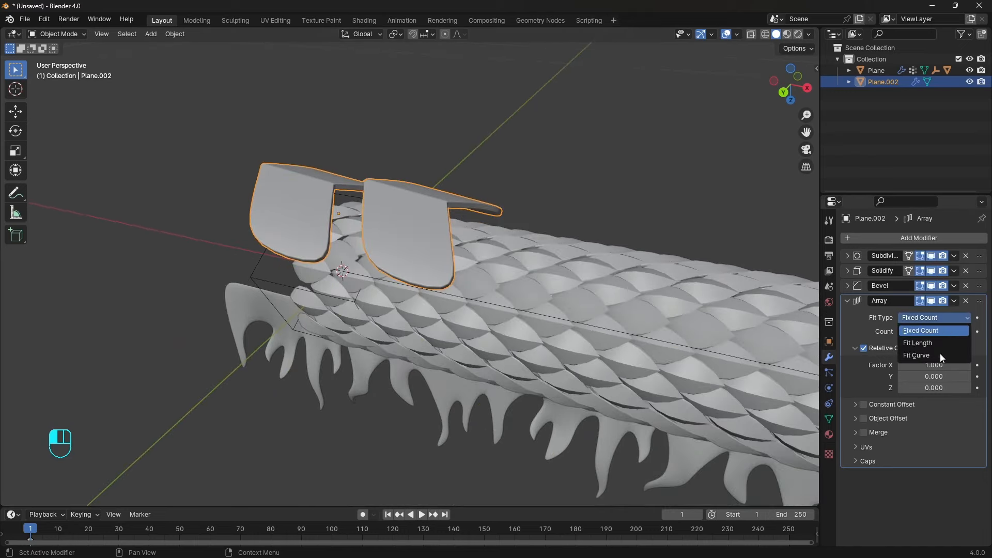
{"action": "left_click", "coordinate": [938, 355]}
{"action": "left_click", "coordinate": [964, 332]}
{"action": "left_click", "coordinate": [711, 347]}
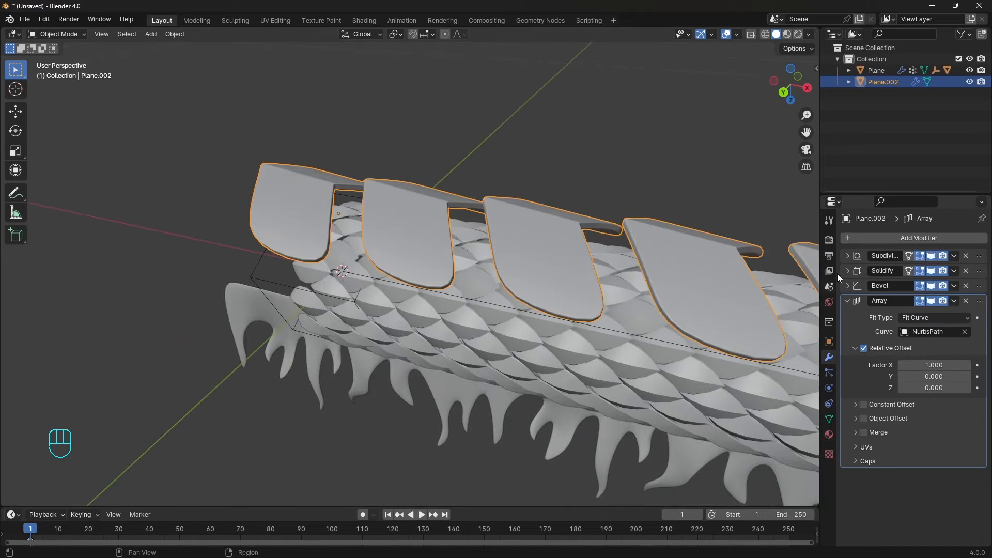
- Add a Curve modifier targeting the NurbsPath and lower the Array's relative X offset so the belly plates overlap
{"action": "left_click", "coordinate": [862, 238]}
{"action": "type", "text": "cu"}
{"action": "left_click", "coordinate": [796, 258]}
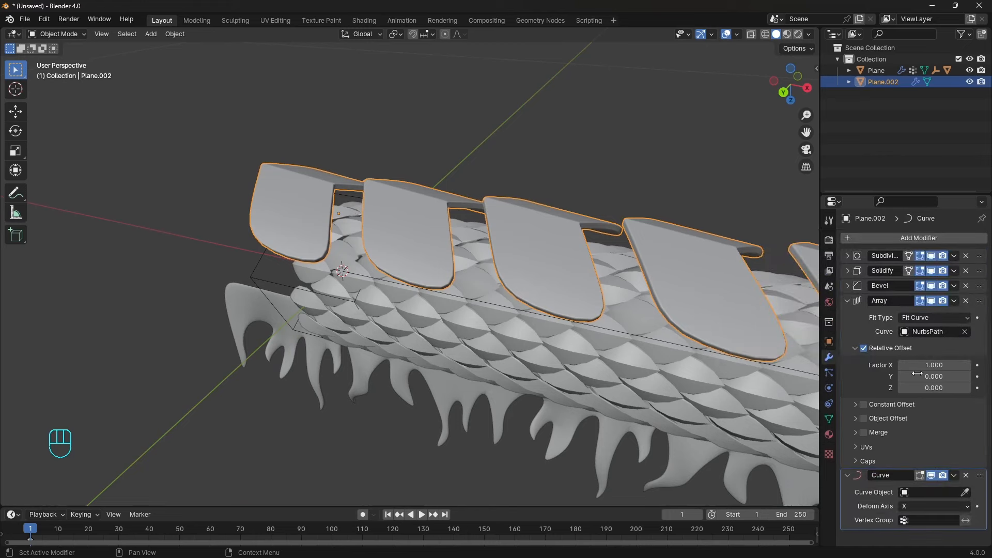
{"action": "left_click", "coordinate": [964, 492]}
{"action": "left_click", "coordinate": [651, 298]}
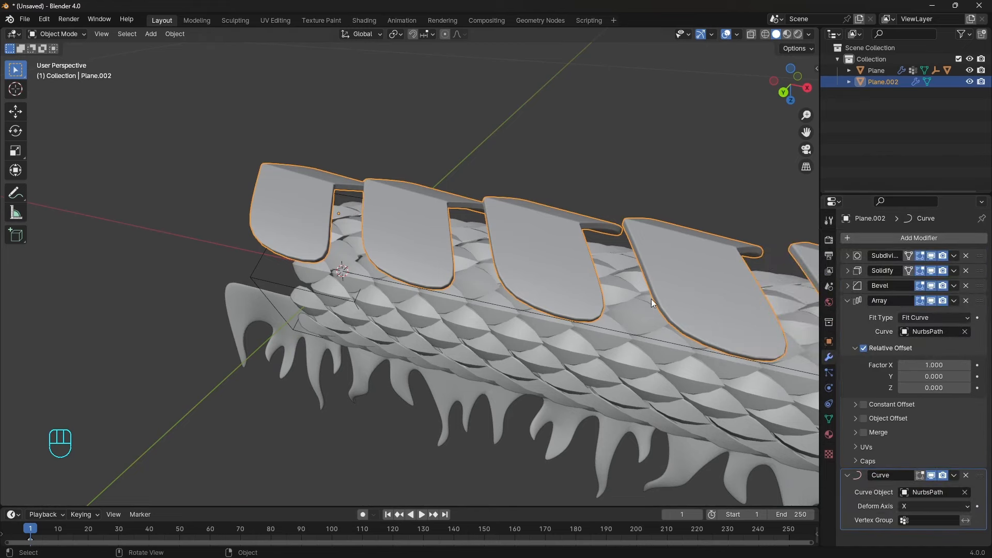
{"action": "left_click_drag", "start_coordinate": [948, 365], "coordinate": [914, 365]}
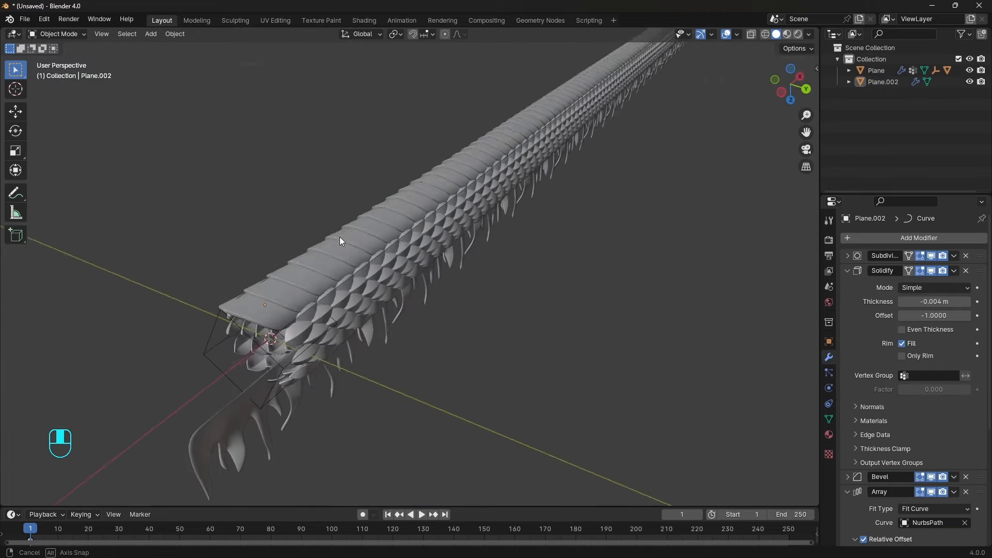
- Set the belly plates' origin to the 3D cursor
{"action": "middle_click_drag", "start_coordinate": [340, 237], "coordinate": [438, 197]}
{"action": "left_click", "coordinate": [381, 214]}
{"action": "right_click", "coordinate": [438, 197]}
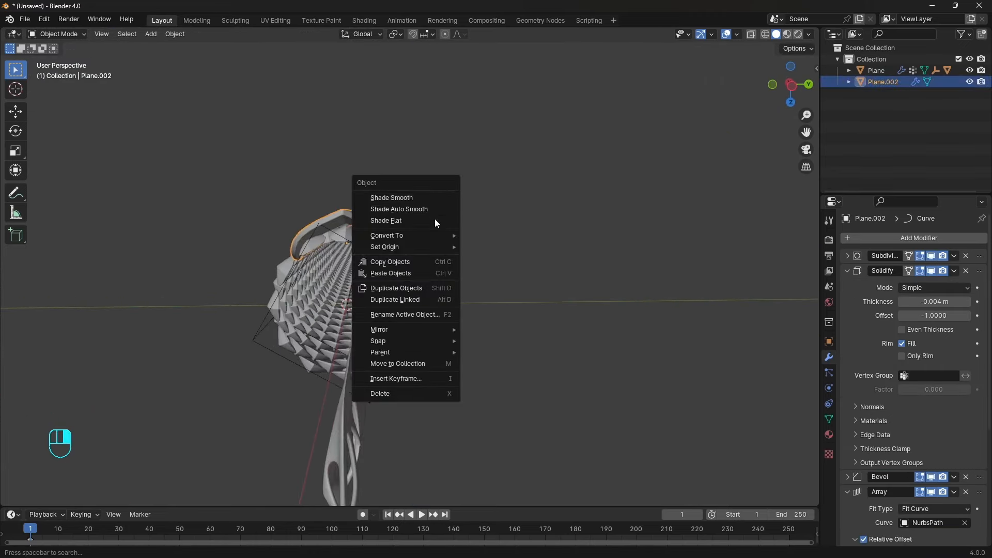
{"action": "mouse_move", "coordinate": [427, 249]}
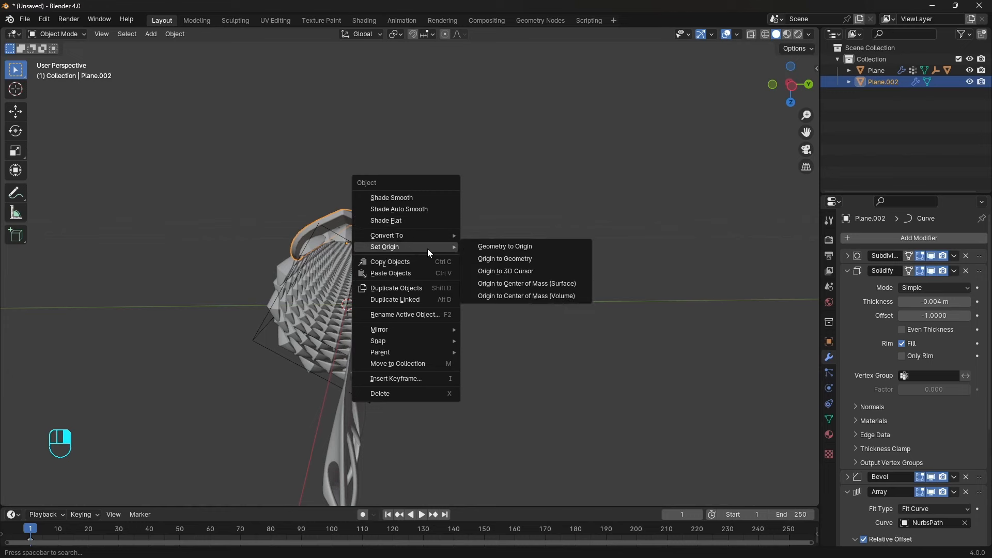
{"action": "left_click", "coordinate": [542, 270]}
- Parent the belly plates to the scale body as an object
{"action": "middle_click_drag", "start_coordinate": [354, 303], "coordinate": [367, 274]}
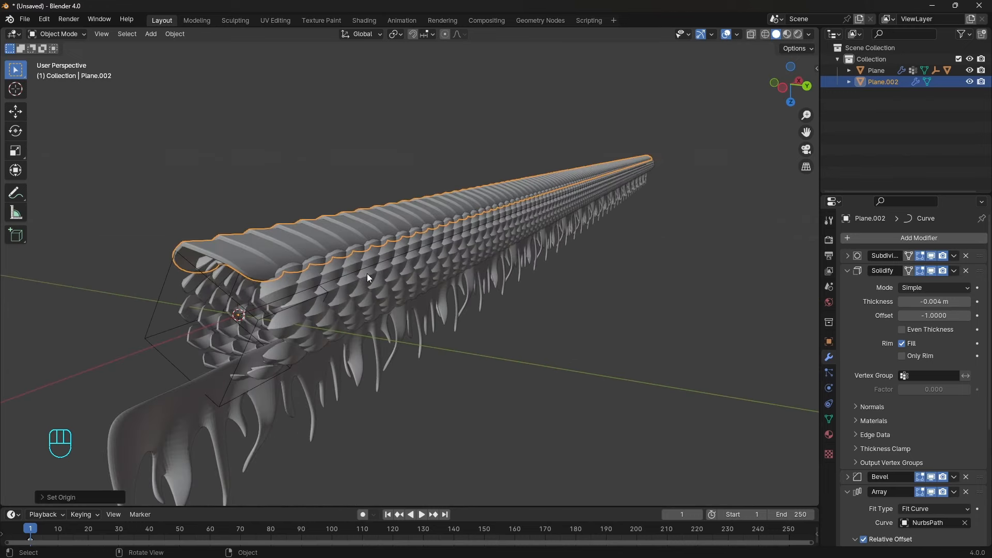
{"action": "left_click", "coordinate": [398, 288], "text": "shift"}
{"action": "key", "text": "ctrl+p"}
{"action": "left_click", "coordinate": [398, 289]}
- Rotate the new cylinder 90° about the Y axis so it lies along the body
{"action": "type", "text": "r"}
{"action": "type", "text": "y"}
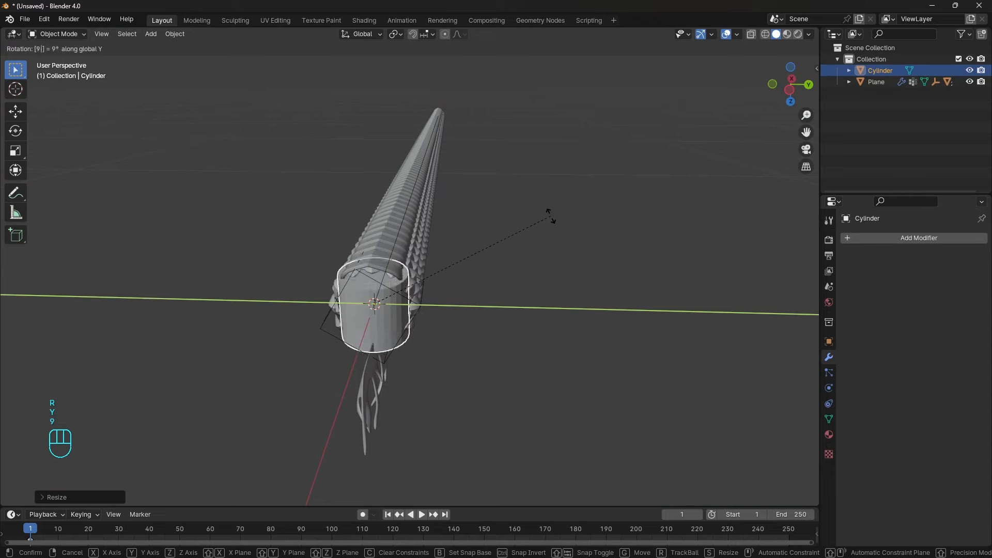
{"action": "type", "text": "90"}
{"action": "key", "text": "Return"}
- Scale the cylinder down to a small pin inside the scale tube and apply its object transform
{"action": "key", "text": "s"}
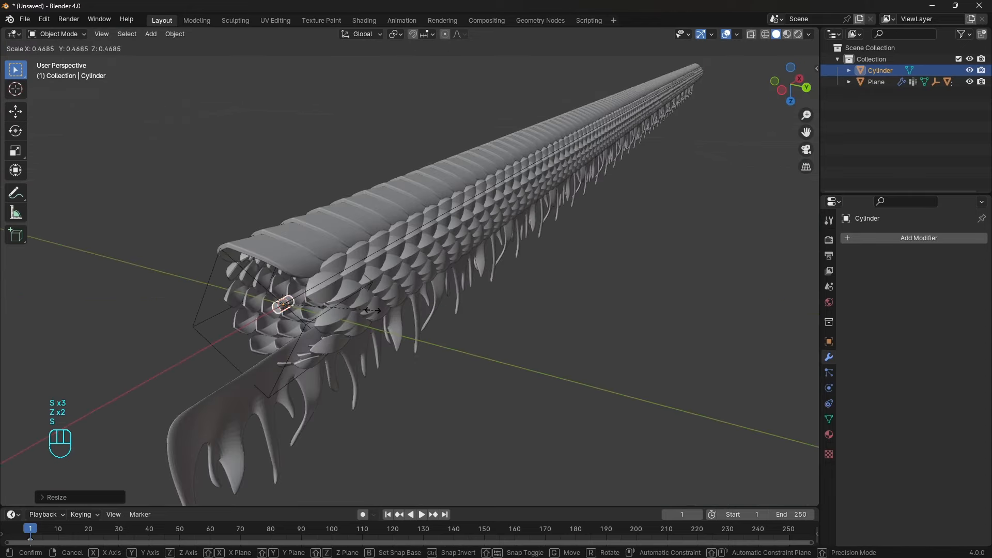
{"action": "left_click", "coordinate": [373, 310]}
{"action": "middle_click_drag", "start_coordinate": [440, 305], "coordinate": [518, 271]}
{"action": "key", "text": "ctrl+a"}
{"action": "left_click", "coordinate": [519, 270]}
- Isolate the cylinder and add a Bevel modifier with an amount of 0.0003 m
{"action": "scroll", "coordinate": [482, 279], "scroll_direction": "up", "scroll_amount": 5}
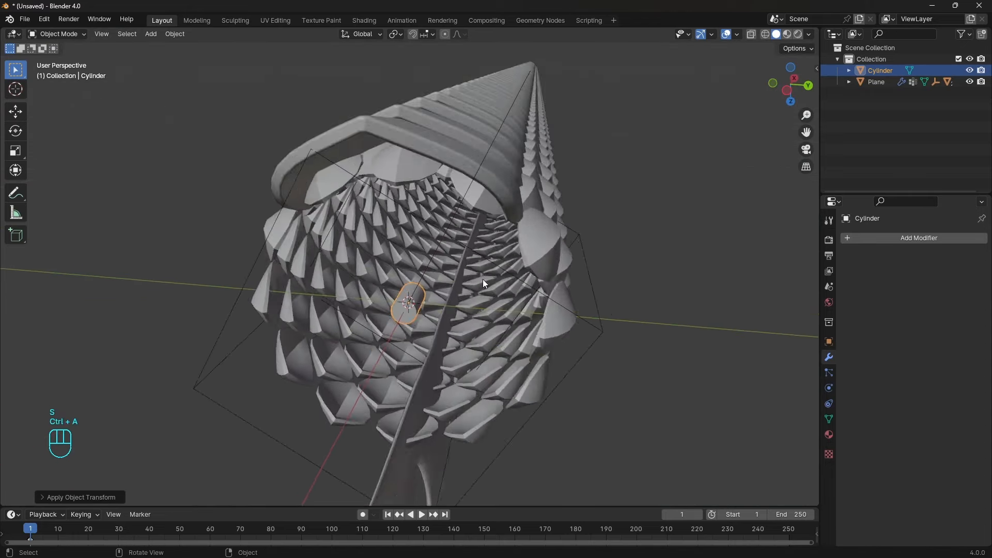
{"action": "key", "text": "slash"}
{"action": "left_click", "coordinate": [903, 238]}
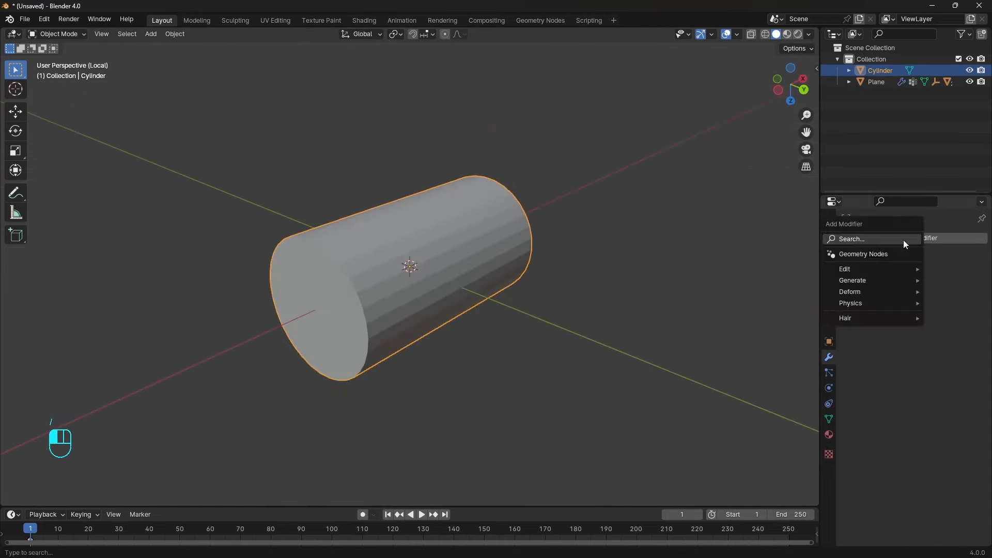
{"action": "type", "text": "BEV"}
{"action": "left_click", "coordinate": [793, 258]}
{"action": "middle_click_drag", "start_coordinate": [643, 257], "coordinate": [633, 257]}
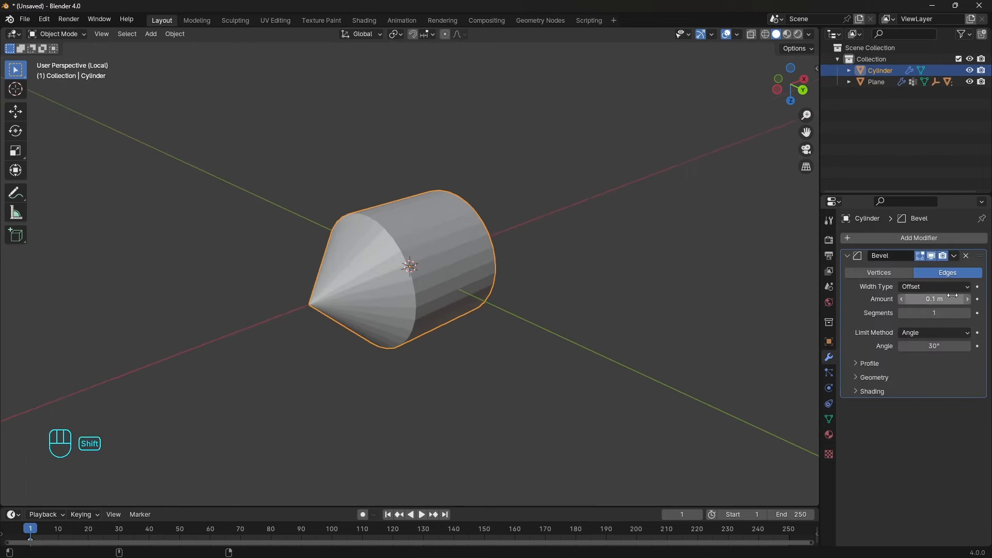
{"action": "left_click_drag", "start_coordinate": [934, 299], "coordinate": [888, 299], "text": "shift"}
{"action": "middle_click_drag", "start_coordinate": [795, 336], "coordinate": [802, 335]}
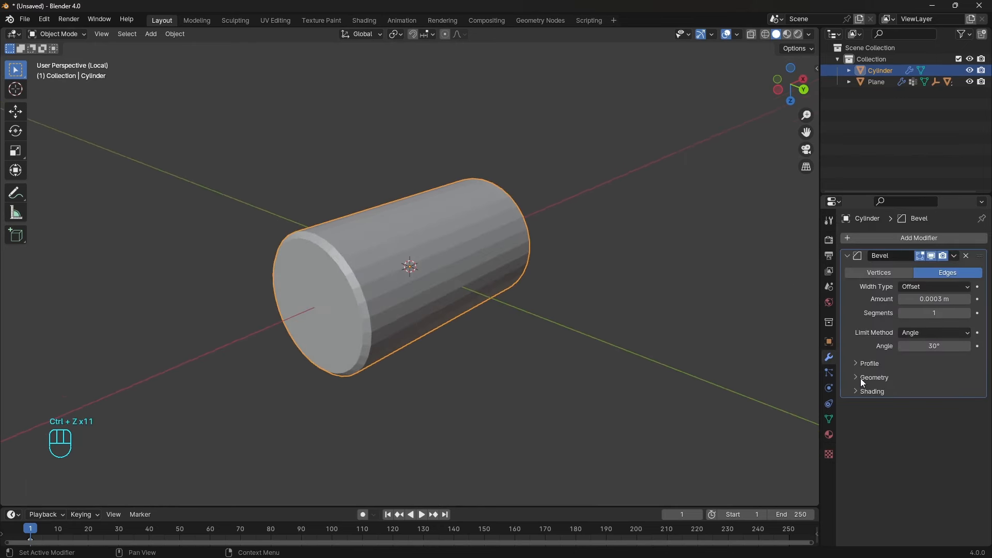
- Turn on Harden Normals for the cylinder's bevel and shade the cylinder smooth with Auto Smooth at 30°
{"action": "left_click", "coordinate": [865, 391]}
{"action": "left_click", "coordinate": [907, 408]}
{"action": "left_click", "coordinate": [828, 419]}
{"action": "left_click", "coordinate": [901, 468]}
{"action": "right_click", "coordinate": [569, 289]}
{"action": "left_click", "coordinate": [584, 297]}
- Move the cylinder's entire mesh about 0.029 m along Y, leaving its origin at the world centre
{"action": "middle_click_drag", "start_coordinate": [627, 292], "coordinate": [542, 241]}
{"action": "mouse_move", "coordinate": [542, 240]}
{"action": "middle_mouse_down", "text": "ctrl"}
{"action": "mouse_move", "coordinate": [540, 259]}
{"action": "mouse_move", "coordinate": [534, 246]}
{"action": "middle_mouse_up", "text": "ctrl"}
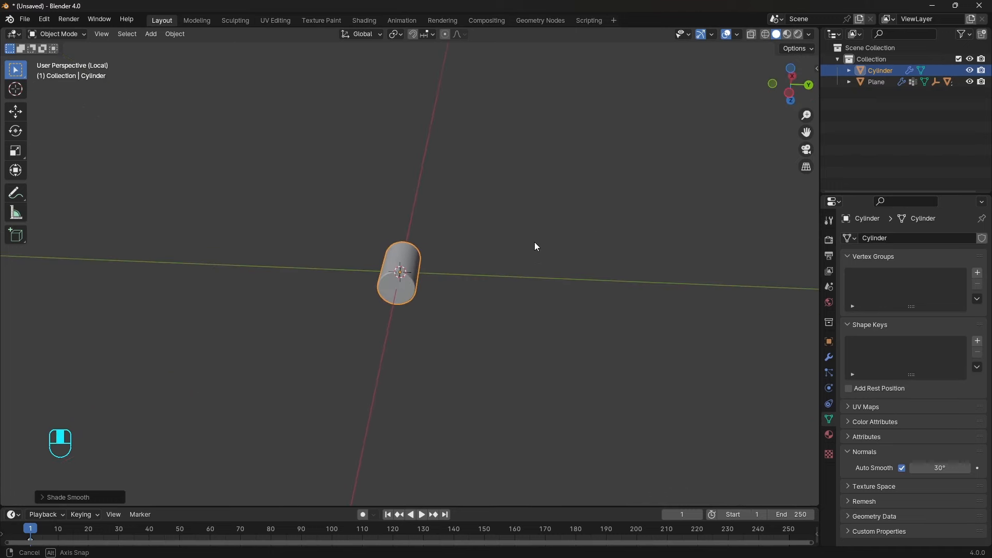
{"action": "key", "text": "Tab"}
{"action": "key", "text": "a"}
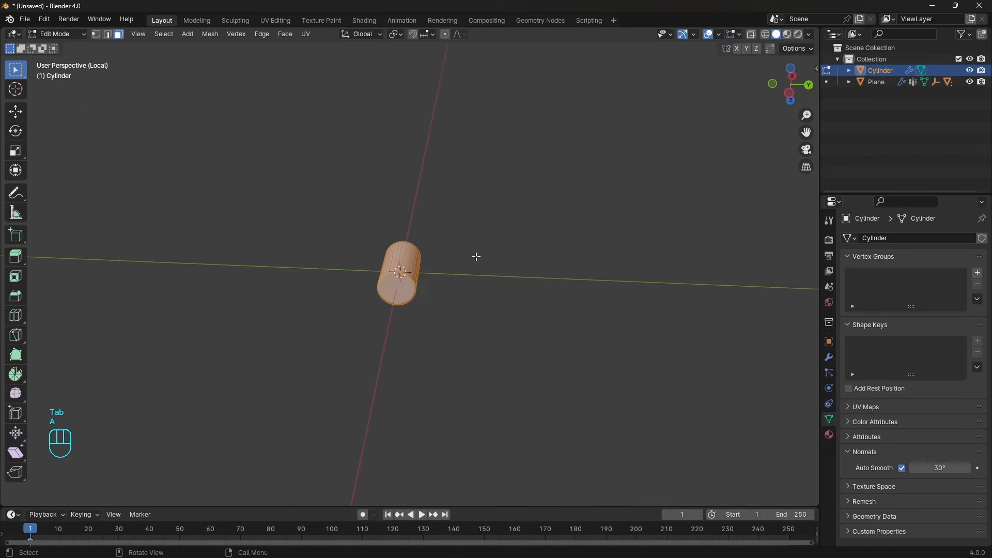
{"action": "key", "text": "g"}
{"action": "key", "text": "x"}
{"action": "key", "text": "y"}
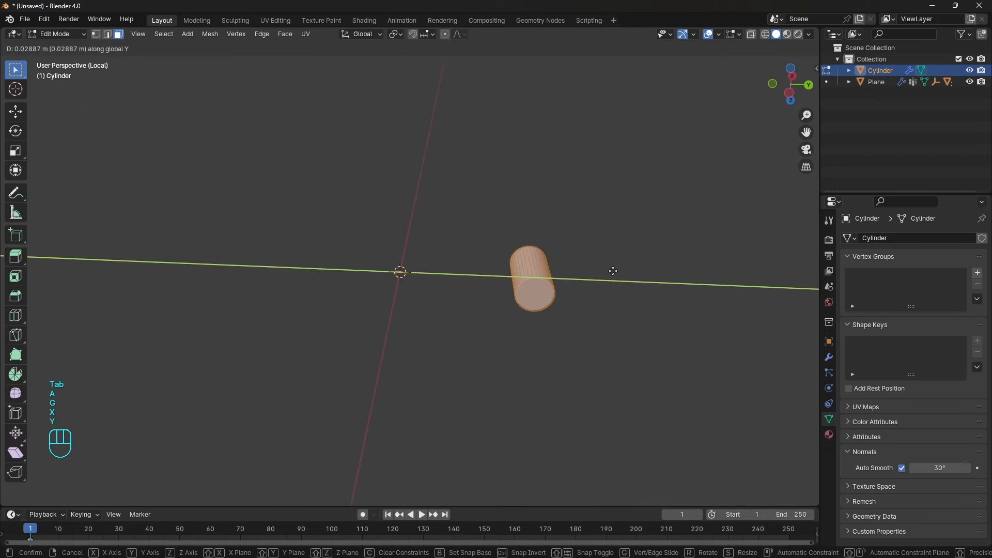
{"action": "left_click", "coordinate": [609, 274]}
{"action": "key", "text": "Tab"}
- Add a Mirror modifier to the cylinder that mirrors it across the Y axis only
{"action": "scroll", "coordinate": [605, 280], "scroll_direction": "down", "scroll_amount": 4}
{"action": "left_click", "coordinate": [833, 358]}
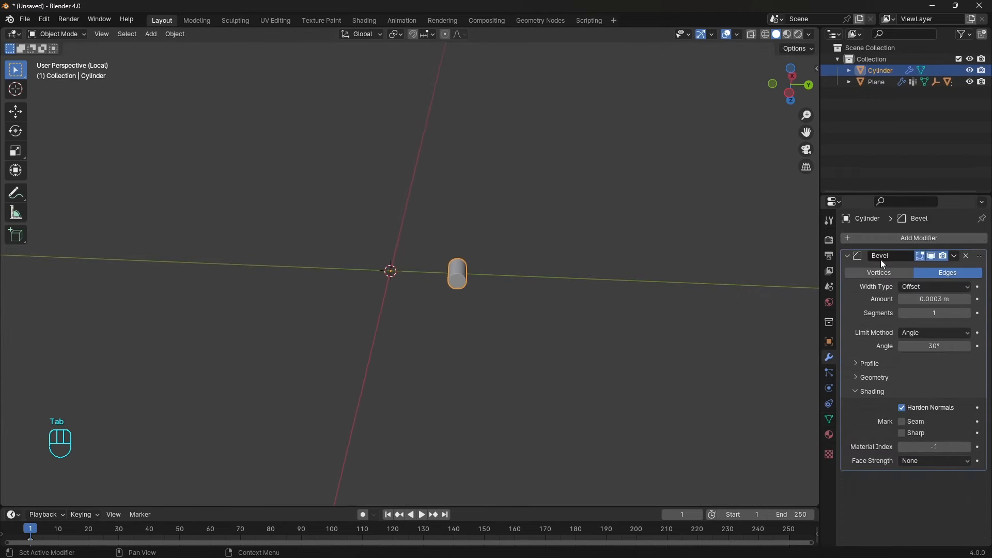
{"action": "left_click", "coordinate": [879, 238]}
{"action": "type", "text": "MI"}
{"action": "left_click", "coordinate": [774, 258]}
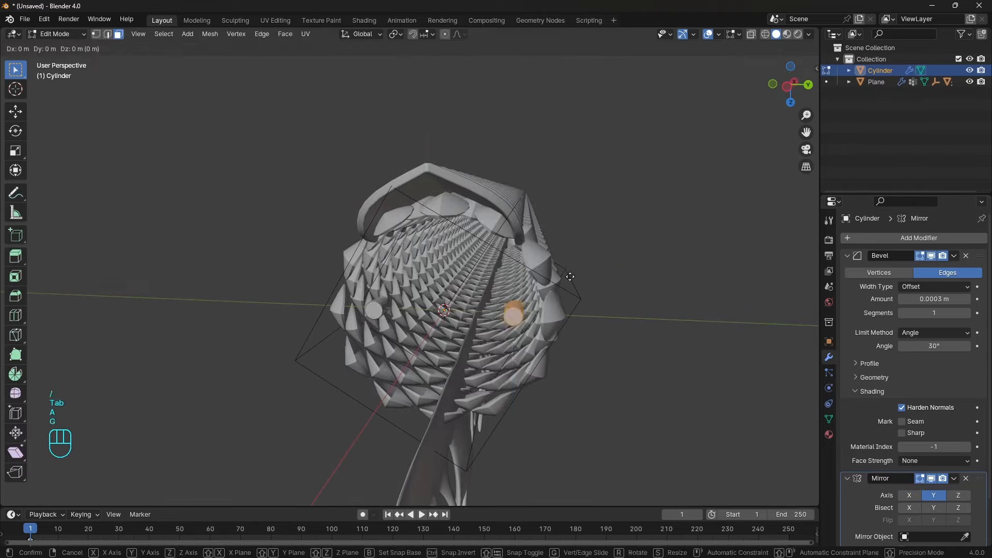
- Move the cylinder's mesh along Z and Y so the mirrored pins sit at the side edges of the belly plate
{"action": "key", "text": "z"}
{"action": "left_click", "coordinate": [582, 193]}
{"action": "key", "text": "g"}
{"action": "key", "text": "y"}
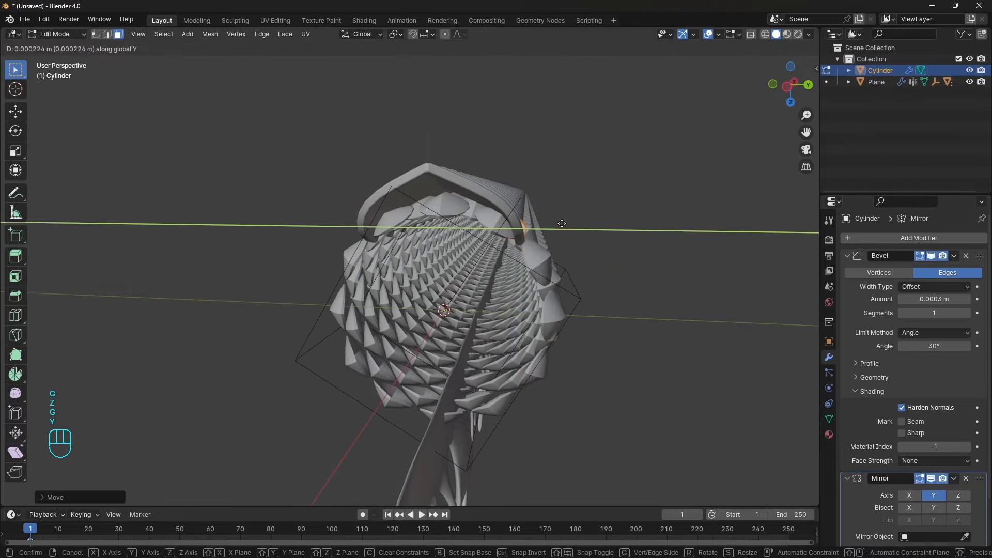
{"action": "left_click", "coordinate": [570, 226]}
{"action": "middle_click_drag", "start_coordinate": [571, 228], "coordinate": [592, 275]}
{"action": "key", "text": "Tab"}
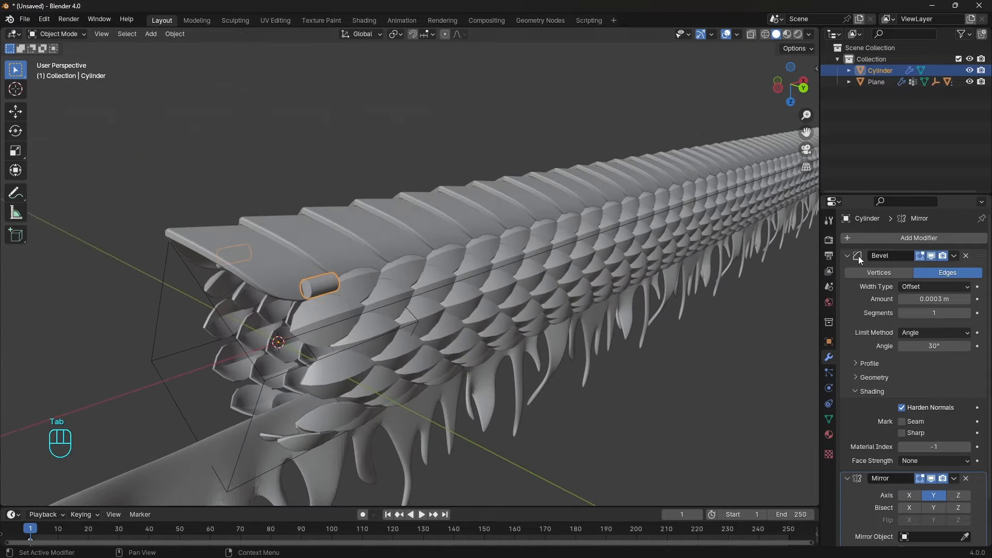
- Add an Array modifier after the cylinder's Bevel and Mirror modifiers and apply the cylinder's object transform so copies line up lengthwise
{"action": "left_click_drag", "start_coordinate": [857, 255], "coordinate": [854, 355]}
{"action": "left_click", "coordinate": [904, 239]}
{"action": "mouse_move", "coordinate": [857, 257]}
{"action": "left_click", "coordinate": [820, 257]}
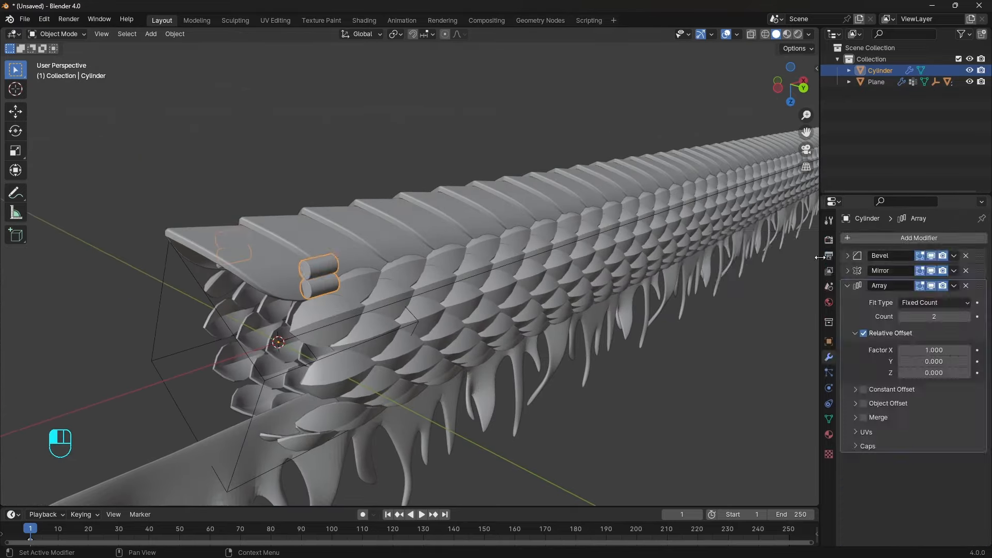
{"action": "key", "text": "ctrl+a"}
{"action": "left_click", "coordinate": [417, 226]}
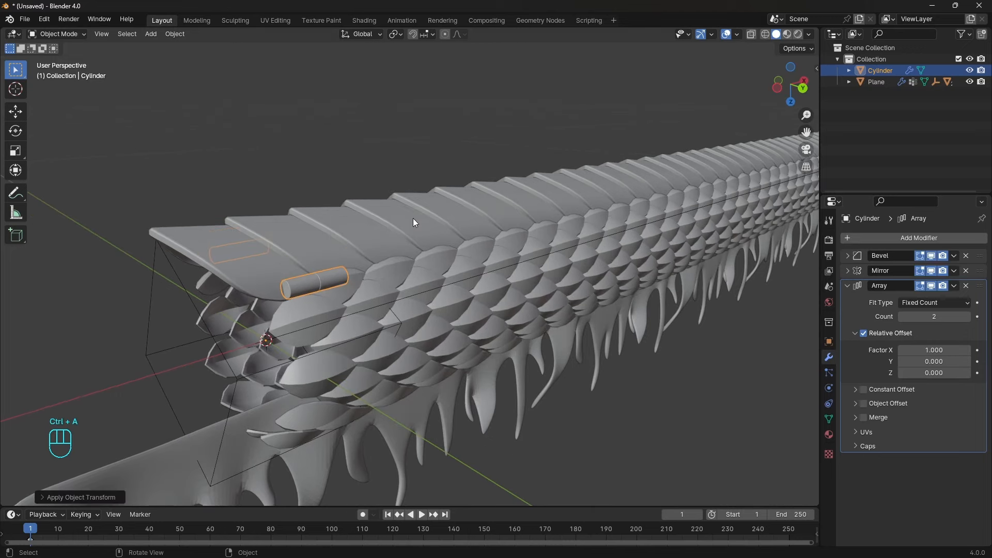
- Set the cylinder's Array modifier to Fit Curve, using NurbsPath as its curve
{"action": "scroll", "coordinate": [384, 304], "scroll_direction": "down", "scroll_amount": 2}
{"action": "left_click", "coordinate": [847, 286]}
{"action": "left_click", "coordinate": [954, 303]}
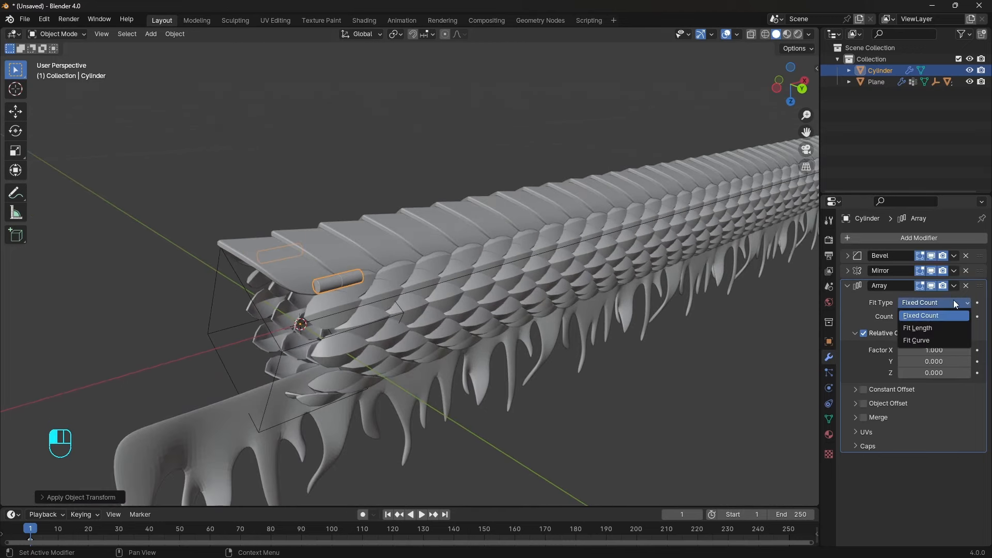
{"action": "left_click", "coordinate": [924, 340]}
{"action": "left_click", "coordinate": [964, 317]}
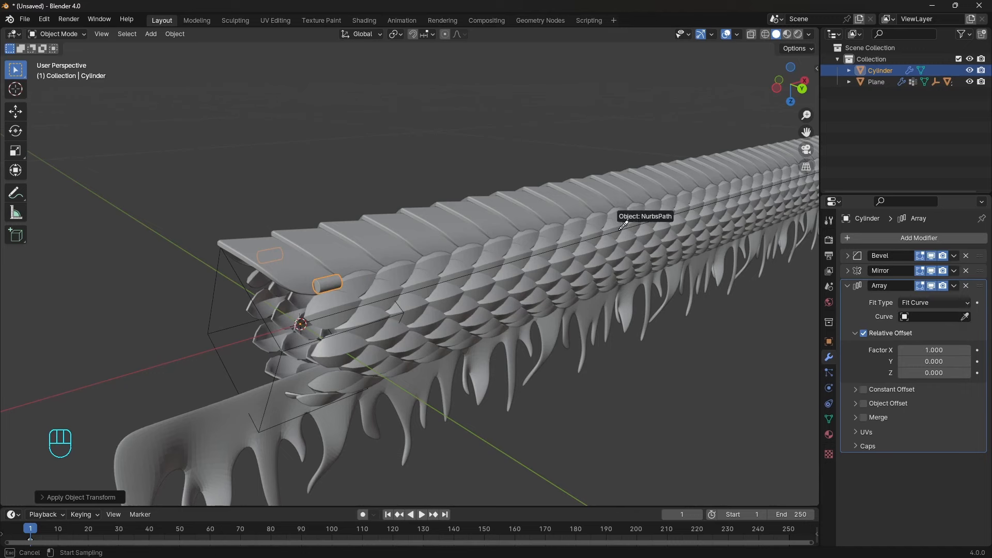
{"action": "left_click", "coordinate": [620, 232]}
{"action": "left_click", "coordinate": [851, 280]}
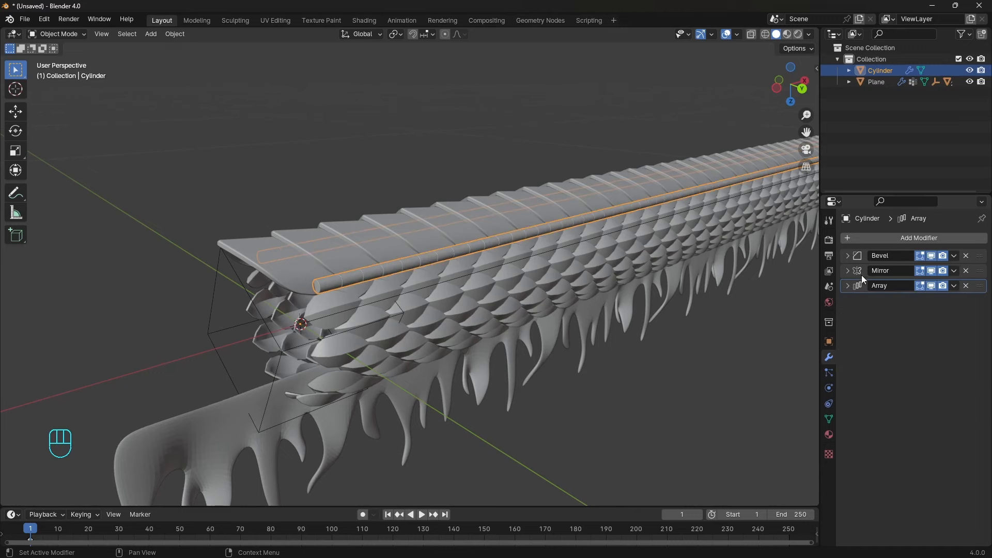
- Add a Curve modifier to the cylinder array with NurbsPath as the curve object
{"action": "left_click", "coordinate": [882, 239]}
{"action": "type", "text": "cu"}
{"action": "key", "text": "Return"}
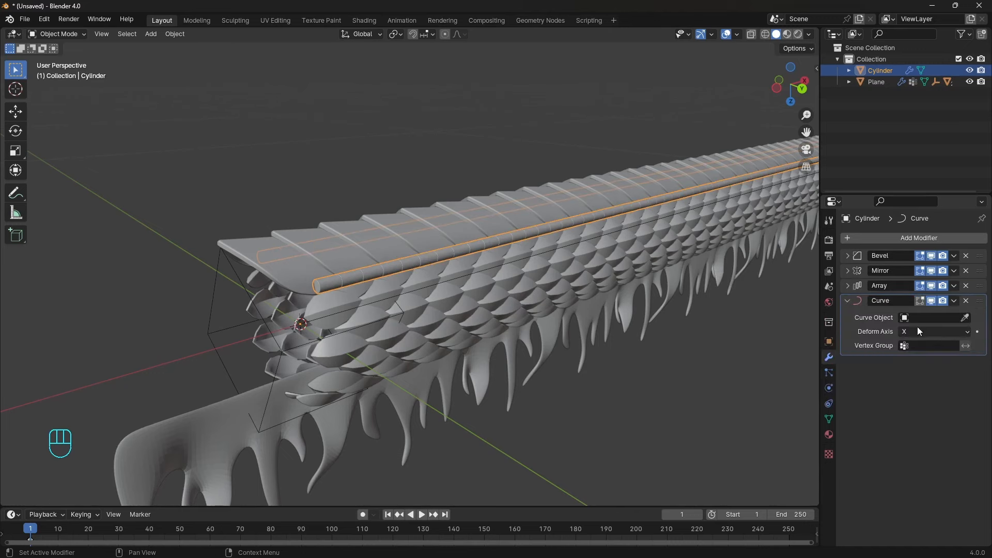
{"action": "left_click", "coordinate": [964, 317]}
{"action": "left_click", "coordinate": [588, 240]}
{"action": "middle_click_drag", "start_coordinate": [587, 241], "coordinate": [246, 306]}
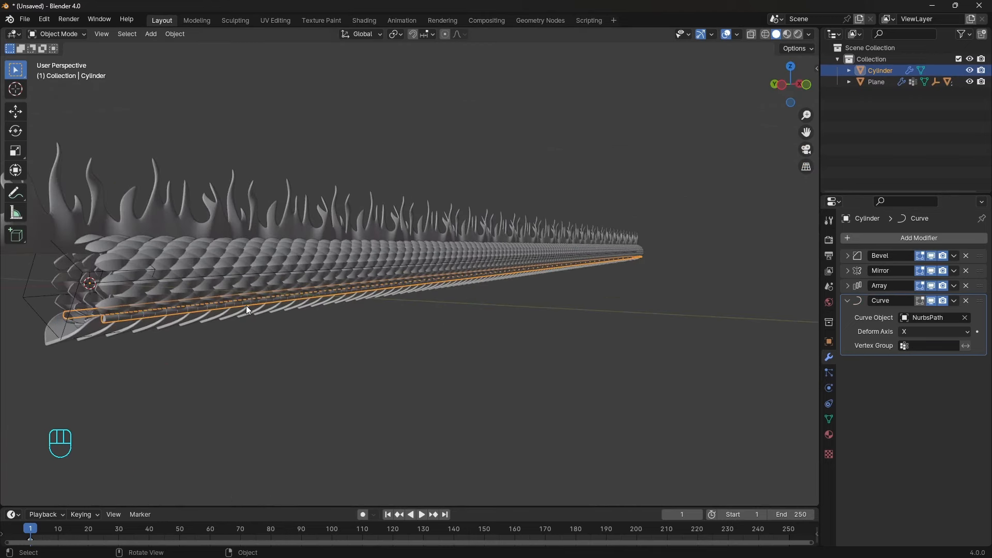
- Parent the cylinder array to the scale tube object
{"action": "left_click", "coordinate": [299, 254], "text": "shift"}
{"action": "key", "text": "ctrl+p"}
{"action": "left_click", "coordinate": [299, 254]}
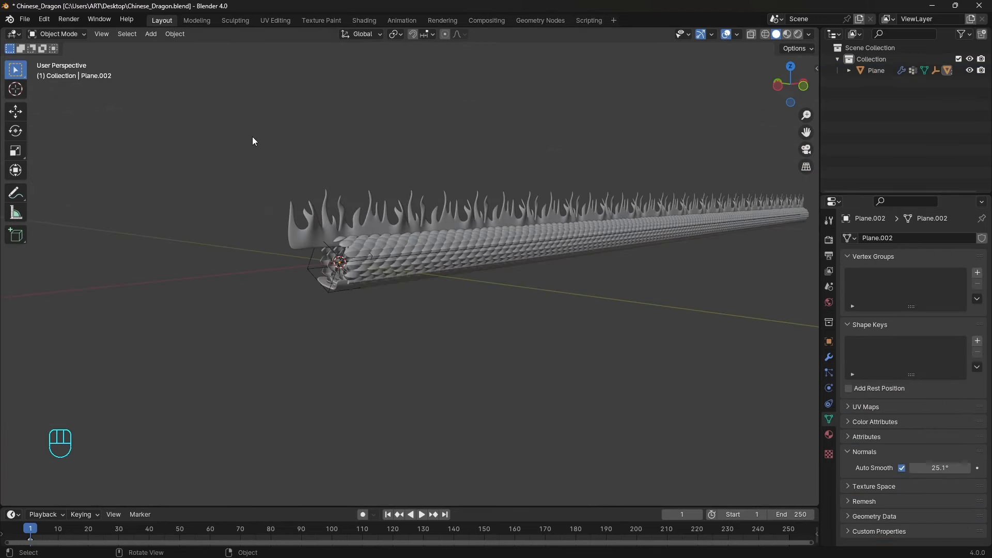
- Move all the dragon body parts into a new collection named Body
{"action": "left_click_drag", "start_coordinate": [252, 136], "coordinate": [517, 339]}
{"action": "key", "text": "m"}
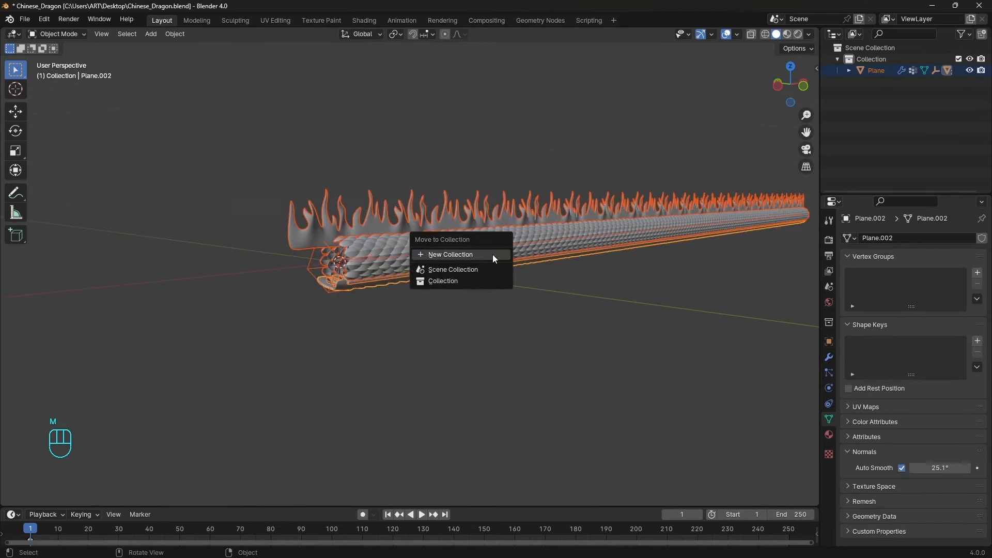
{"action": "left_click", "coordinate": [492, 254]}
{"action": "type", "text": "Body"}
{"action": "key", "text": "Return"}
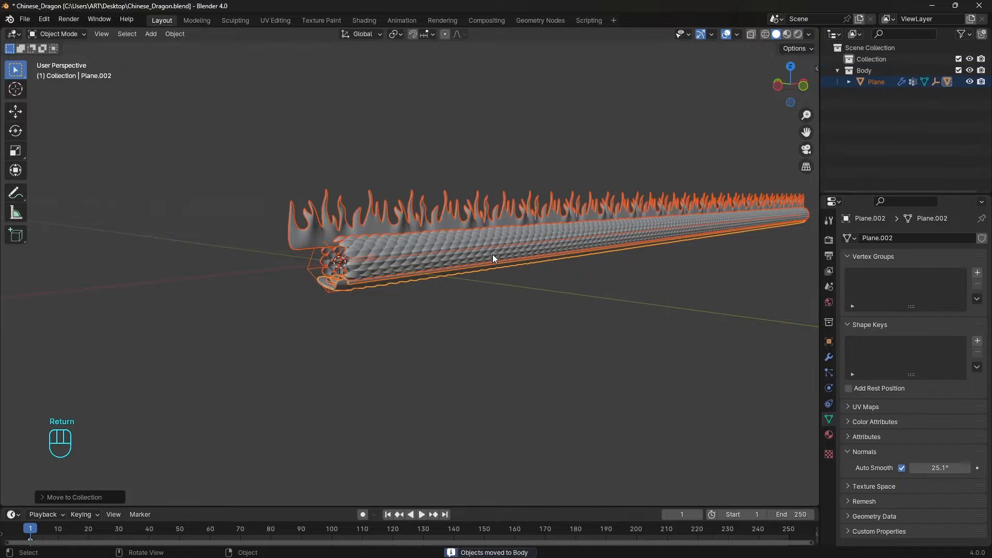
{"action": "left_click", "coordinate": [460, 302]}
{"action": "middle_click_drag", "start_coordinate": [461, 302], "coordinate": [566, 300]}
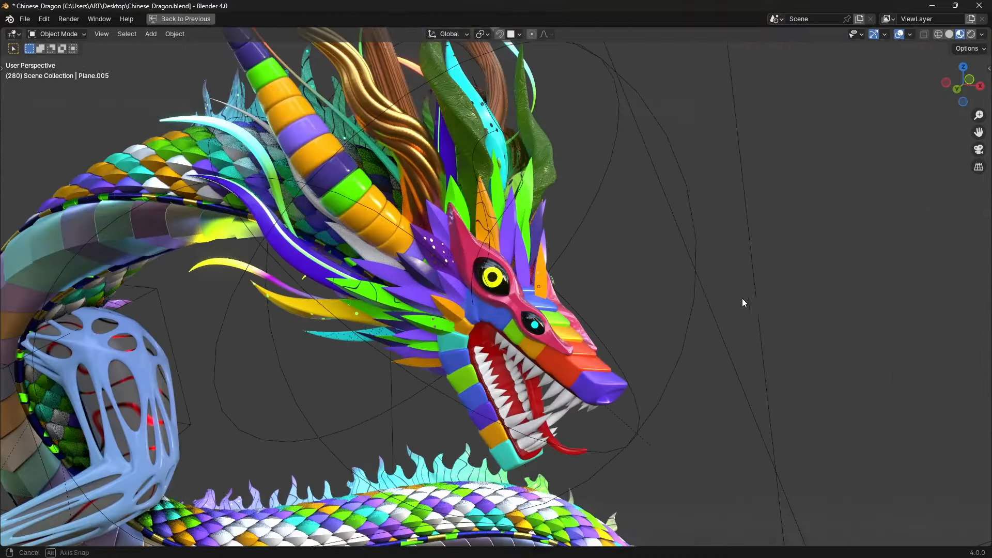
{"action": "middle_click_drag", "start_coordinate": [744, 302], "coordinate": [790, 281]}
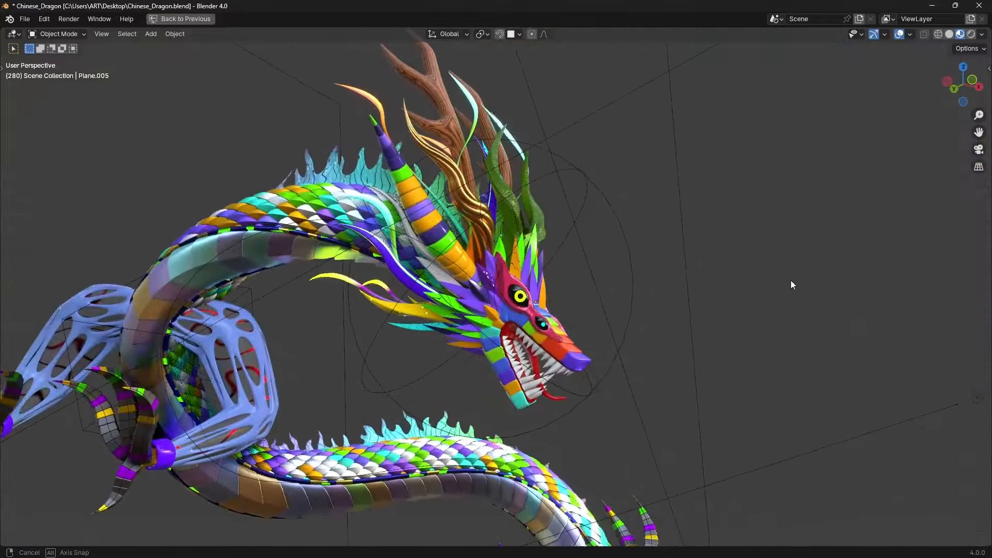
{"action": "scroll", "coordinate": [640, 352], "scroll_direction": "up", "scroll_amount": 4}
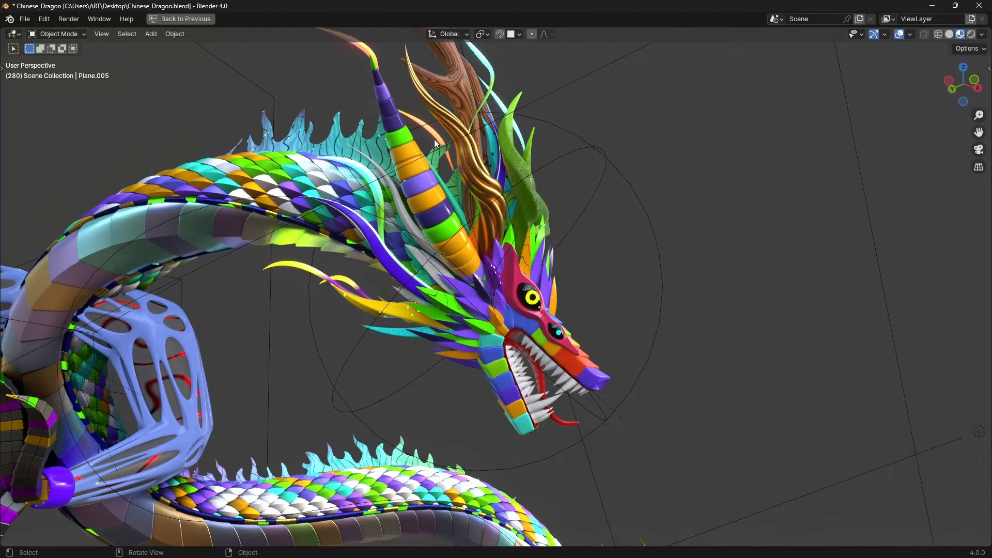
{"action": "scroll", "coordinate": [641, 303], "scroll_direction": "down", "scroll_amount": 3}
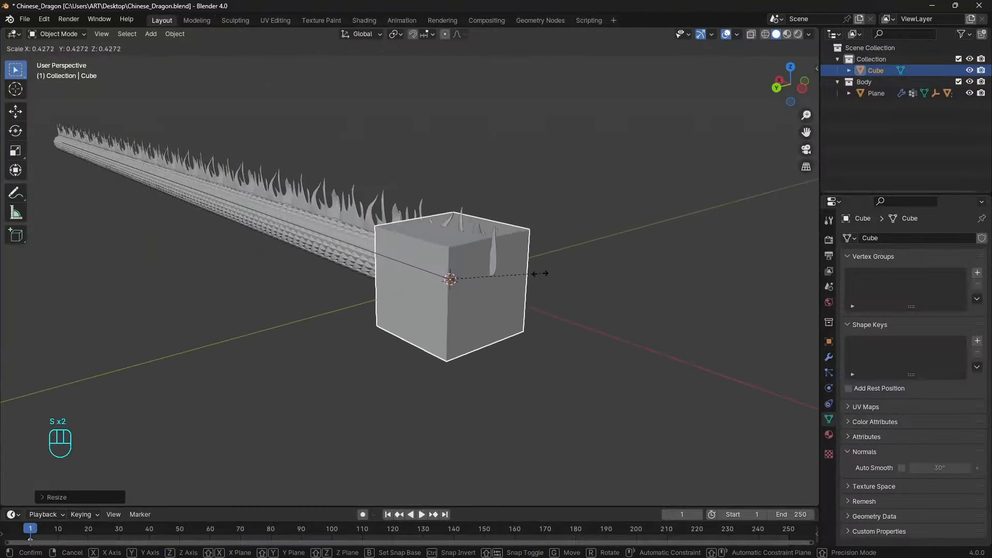
- Scale the cube down to fit the body's open front end, then extrude its front face forward and shrink it into a tapered snout
{"action": "left_click", "coordinate": [474, 305]}
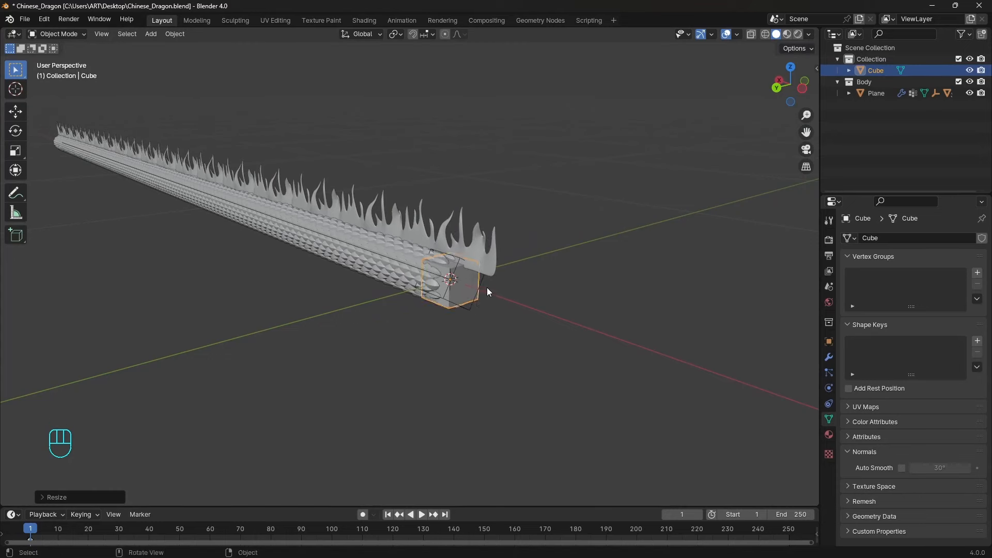
{"action": "middle_click_drag", "start_coordinate": [487, 290], "coordinate": [535, 262]}
{"action": "key", "text": "Tab"}
{"action": "scroll", "coordinate": [532, 287], "scroll_direction": "up", "scroll_amount": 2}
{"action": "key", "text": "3"}
{"action": "left_click", "coordinate": [534, 260]}
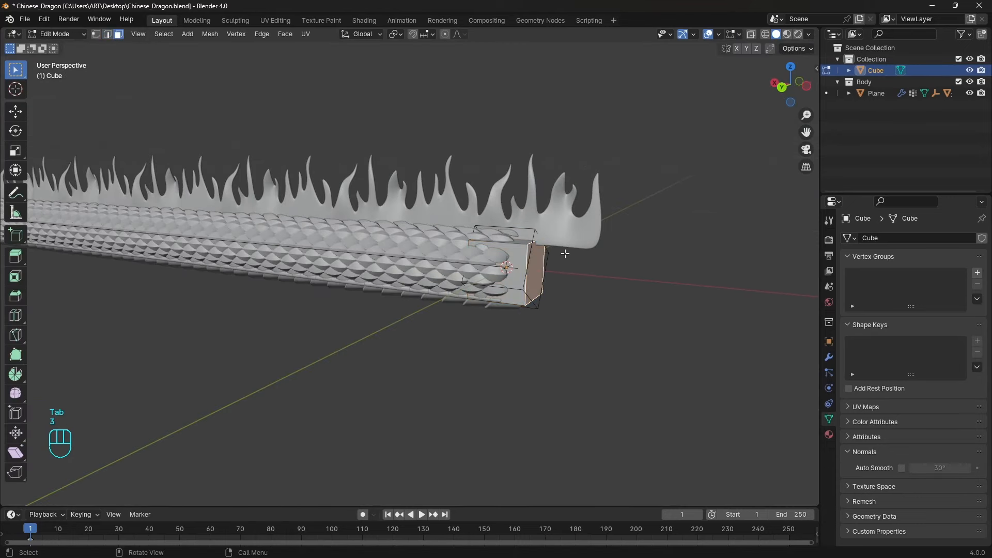
{"action": "key", "text": "e"}
{"action": "left_click", "coordinate": [604, 257]}
{"action": "key", "text": "s"}
{"action": "left_click", "coordinate": [626, 254]}
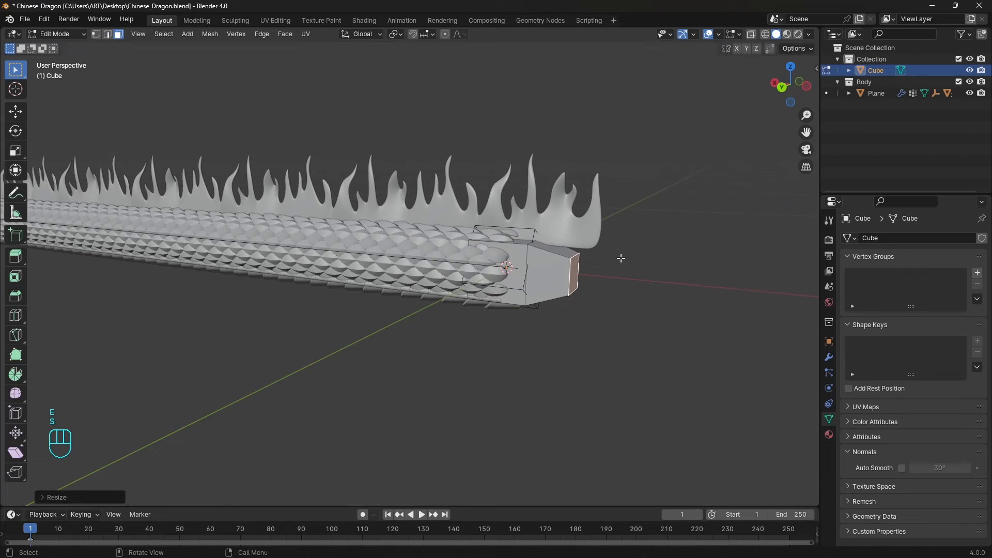
{"action": "key", "text": "Tab"}
{"action": "middle_click_drag", "start_coordinate": [665, 283], "coordinate": [582, 256]}
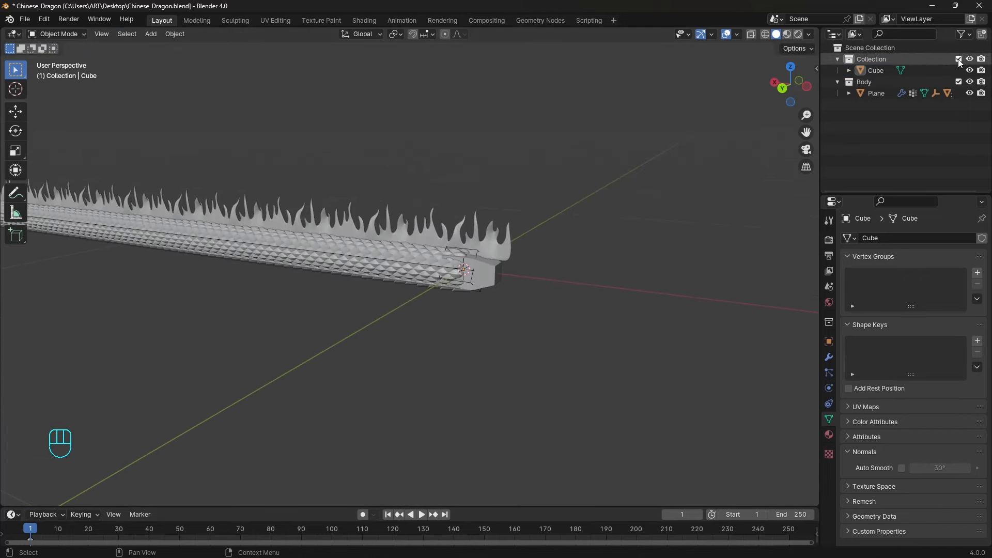
- Exclude the Body collection from the view layer and stretch the isolated new cube along Y to about twice its width
{"action": "left_click", "coordinate": [959, 82]}
{"action": "left_click", "coordinate": [443, 286]}
{"action": "key", "text": "s"}
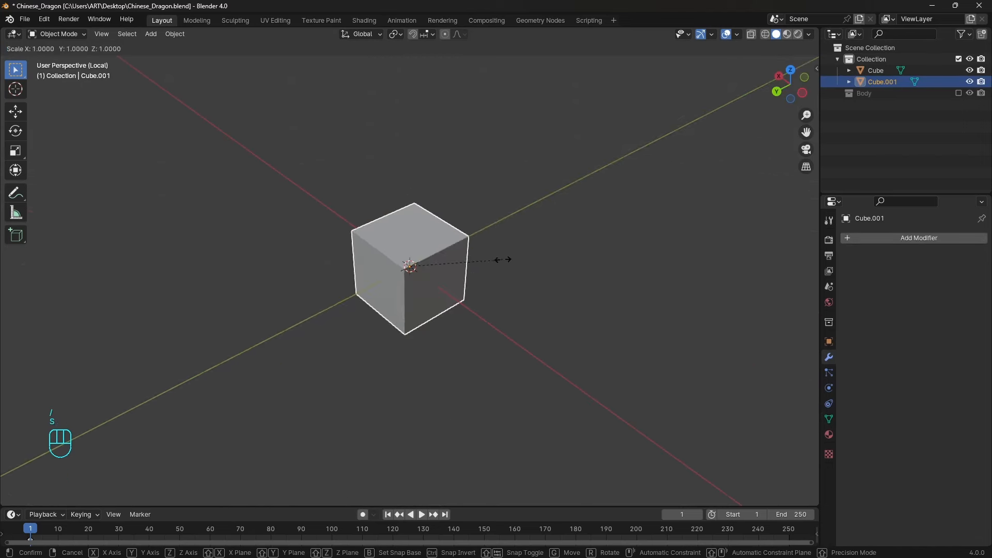
{"action": "key", "text": "y"}
{"action": "left_click", "coordinate": [654, 224]}
- Cut a centred edge loop across the stretched cube's length and delete the vertices of its +Y half
{"action": "key", "text": "Tab"}
{"action": "middle_click_drag", "start_coordinate": [479, 274], "coordinate": [425, 241]}
{"action": "key", "text": "ctrl+r"}
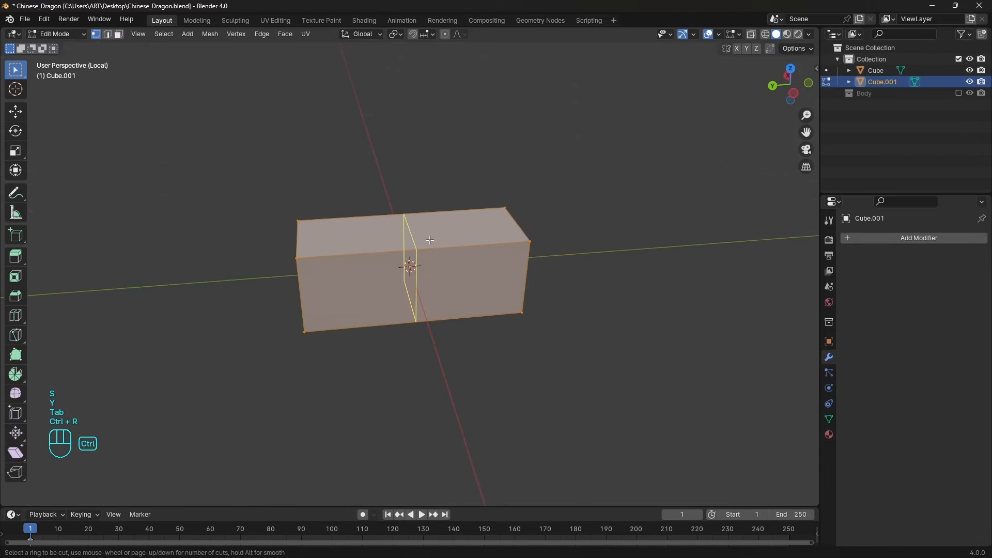
{"action": "left_click", "coordinate": [426, 241]}
{"action": "key", "text": "alt+z"}
{"action": "left_click_drag", "start_coordinate": [256, 201], "coordinate": [360, 356]}
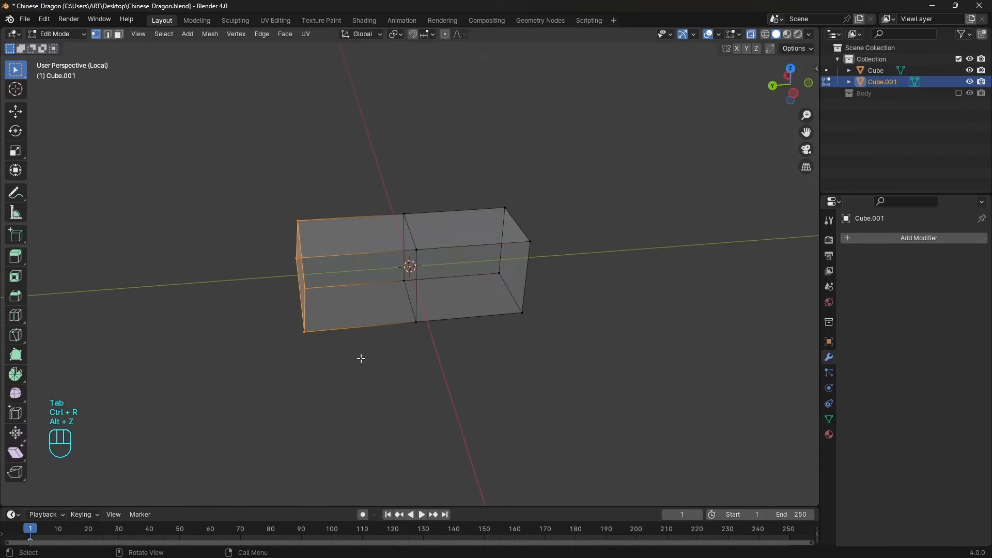
{"action": "key", "text": "x"}
{"action": "left_click", "coordinate": [398, 298]}
{"action": "key", "text": "alt+z"}
{"action": "key", "text": "Tab"}
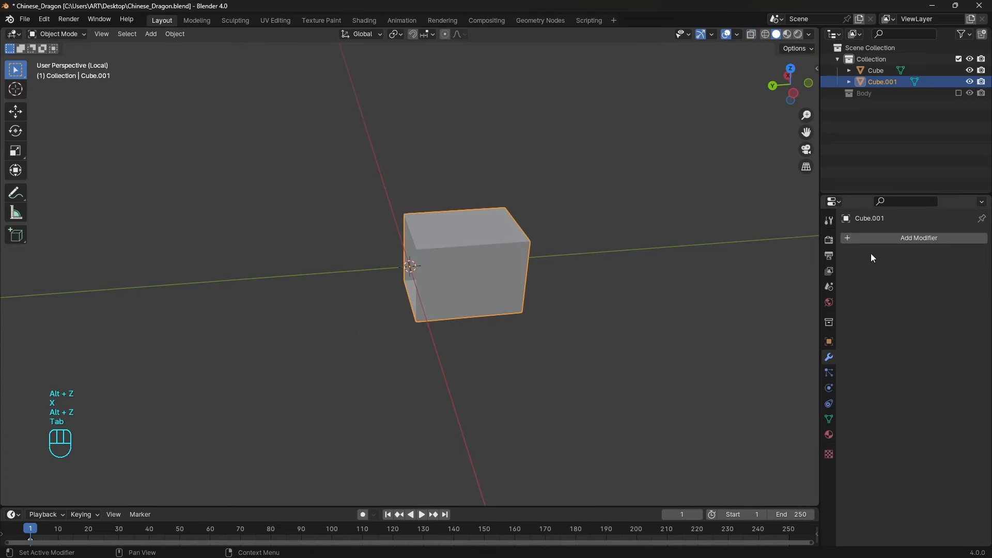
- Add a Mirror modifier to the half cube with Y as its only mirror axis
{"action": "left_click", "coordinate": [867, 240]}
{"action": "type", "text": "m"}
{"action": "left_click", "coordinate": [849, 258]}
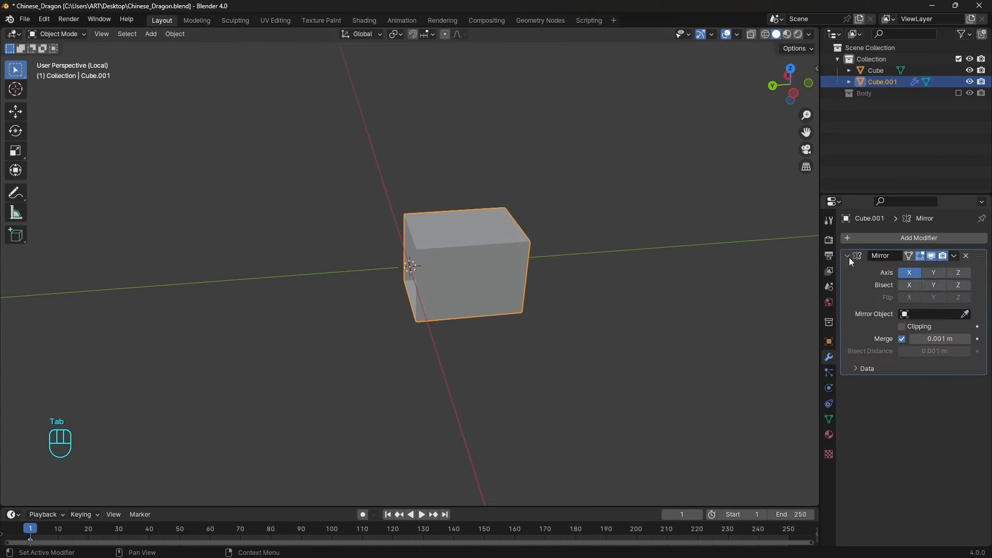
{"action": "left_click", "coordinate": [933, 272]}
{"action": "left_click", "coordinate": [914, 272]}
{"action": "mouse_move", "coordinate": [479, 273]}
{"action": "middle_mouse_down"}
{"action": "mouse_move", "coordinate": [522, 280]}
{"action": "mouse_move", "coordinate": [482, 292]}
{"action": "middle_mouse_up"}
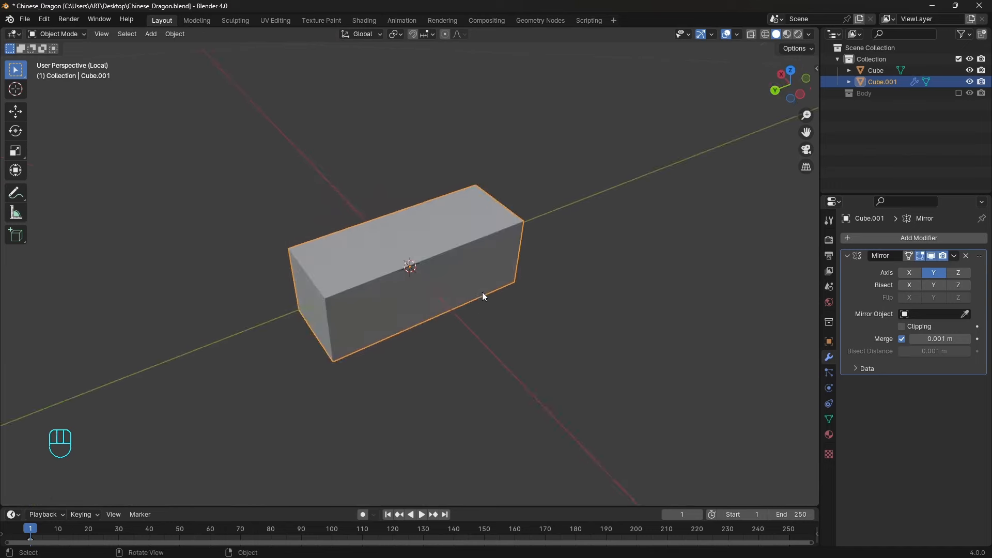
- Move the block's centre edges forward along X and up along Z to form a pointed front and ridged top
{"action": "key", "text": "Tab"}
{"action": "key", "text": "2"}
{"action": "key", "text": "g"}
{"action": "key", "text": "x"}
{"action": "left_click", "coordinate": [505, 290]}
{"action": "key", "text": "g"}
{"action": "key", "text": "z"}
- Inset the block's angled front face and extrude the inner face inward to form a recessed socket
{"action": "key", "text": "3"}
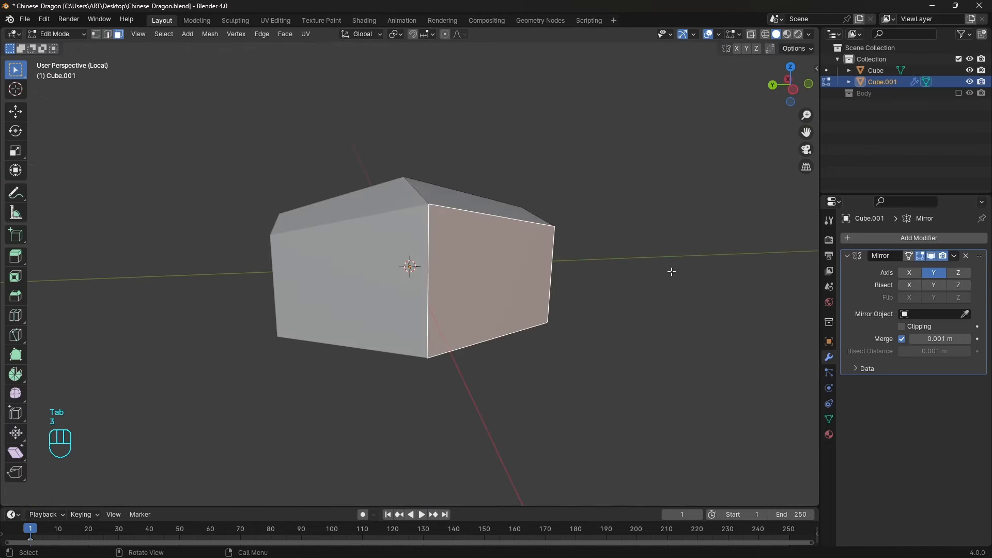
{"action": "key", "text": "i"}
{"action": "left_click", "coordinate": [636, 321]}
{"action": "key", "text": "e"}
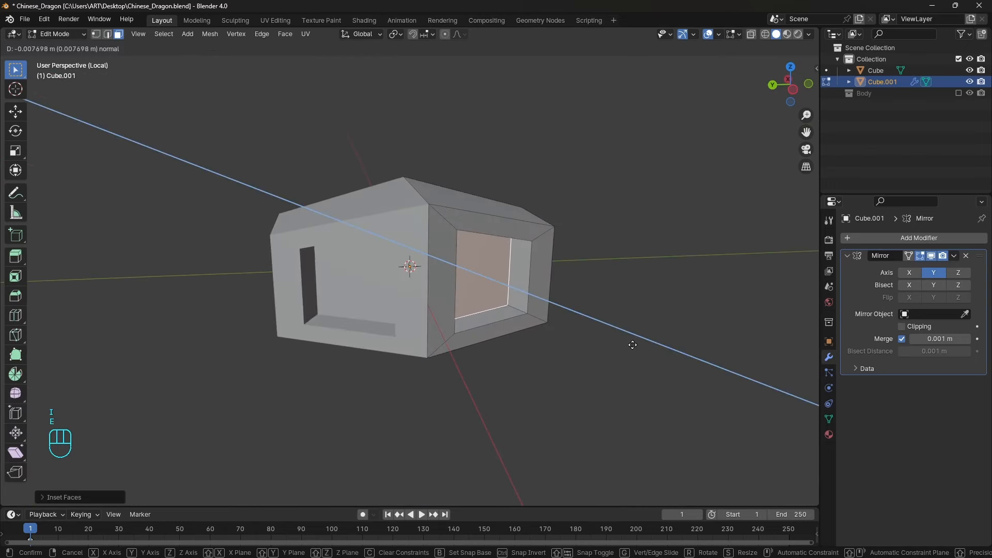
{"action": "left_click", "coordinate": [631, 323]}
{"action": "key", "text": "Tab"}
- Apply the mirrored block's scale and add a Bevel modifier with an amount of 0.002 m
{"action": "key", "text": "ctrl+a"}
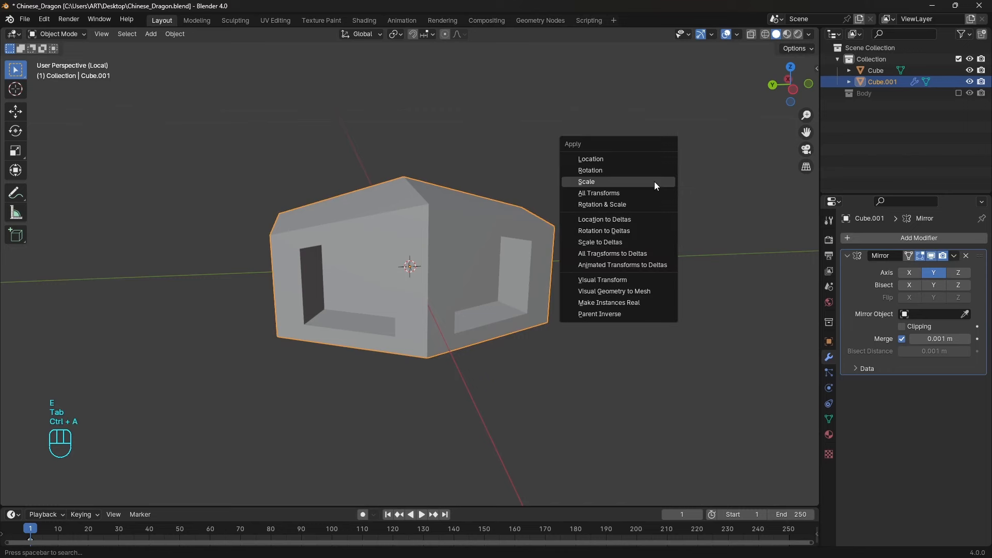
{"action": "left_click", "coordinate": [654, 183]}
{"action": "left_click", "coordinate": [870, 238]}
{"action": "type", "text": "be"}
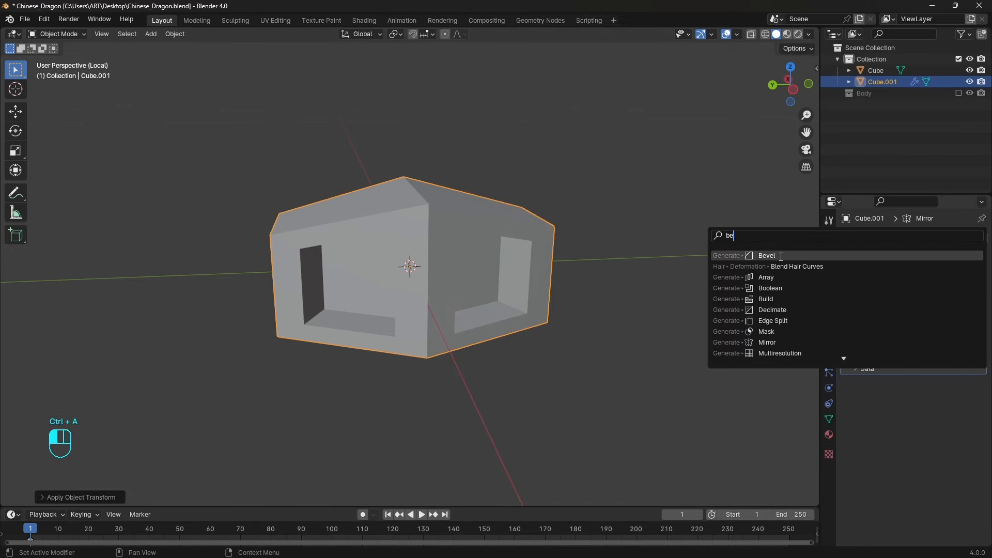
{"action": "left_click", "coordinate": [781, 255]}
{"action": "left_click_drag", "start_coordinate": [934, 426], "coordinate": [911, 426], "text": "shift"}
- Add a Subdivision Surface modifier to the block with both viewport and render levels set to 3
{"action": "left_click", "coordinate": [919, 238]}
{"action": "type", "text": "sub"}
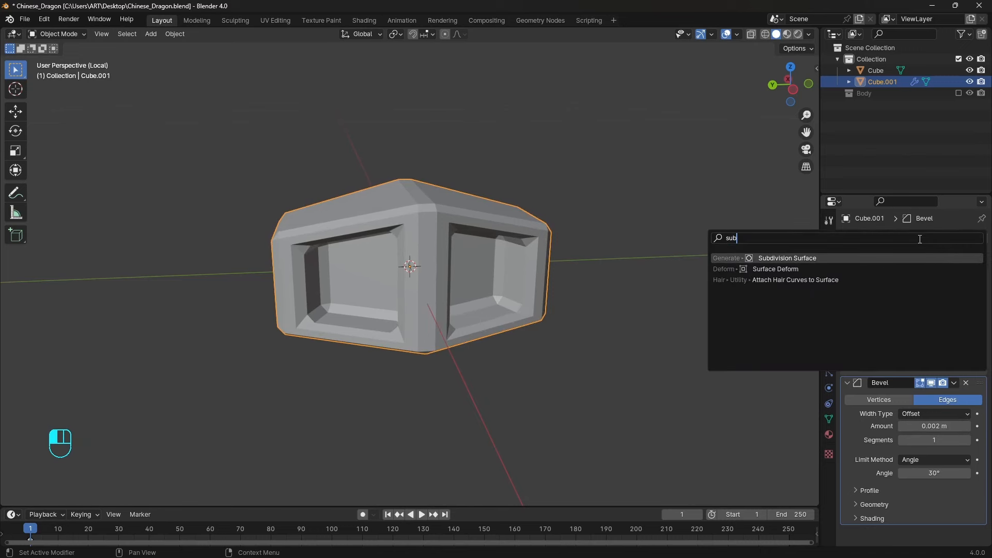
{"action": "left_click", "coordinate": [879, 254]}
{"action": "scroll", "coordinate": [965, 485], "scroll_direction": "down", "scroll_amount": 3}
{"action": "left_click_drag", "start_coordinate": [962, 495], "coordinate": [960, 508]}
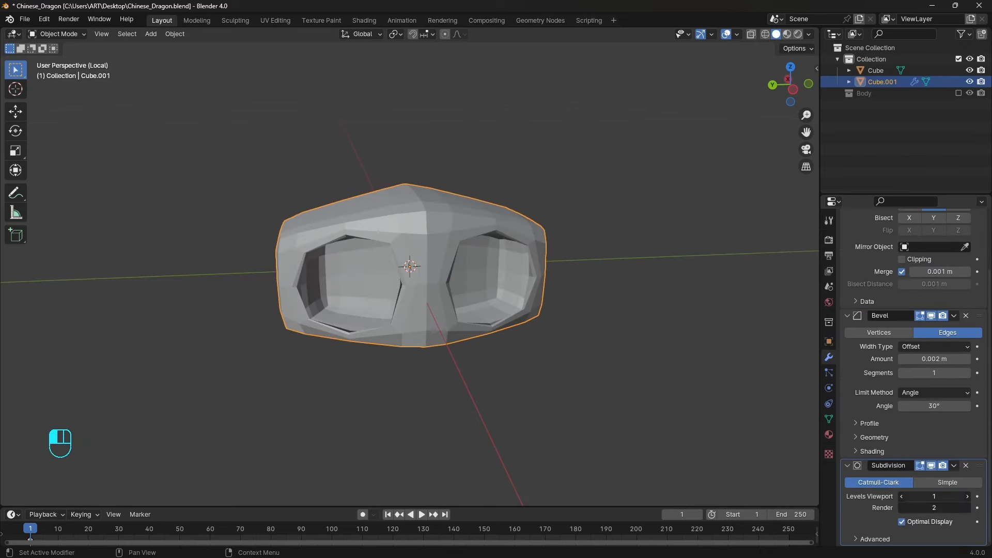
{"action": "type", "text": "3"}
{"action": "key", "text": "Return"}
{"action": "middle_click_drag", "start_coordinate": [721, 342], "coordinate": [535, 204]}
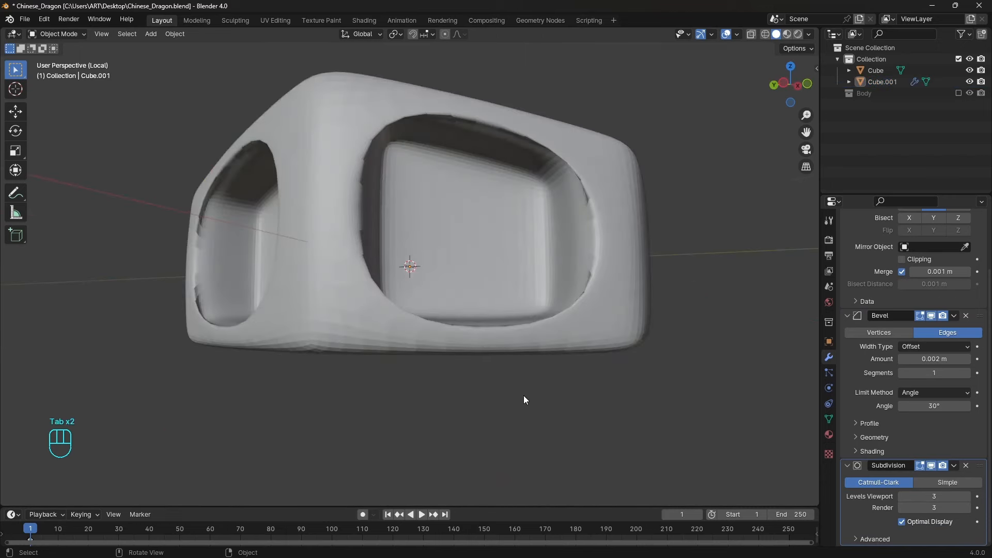
- Move the edges around the block's socket opening about 0.003 m forward along negative X
{"action": "middle_click_drag", "start_coordinate": [523, 370], "coordinate": [478, 396]}
{"action": "scroll", "coordinate": [479, 397], "scroll_direction": "down", "scroll_amount": 3}
{"action": "key", "text": "Tab"}
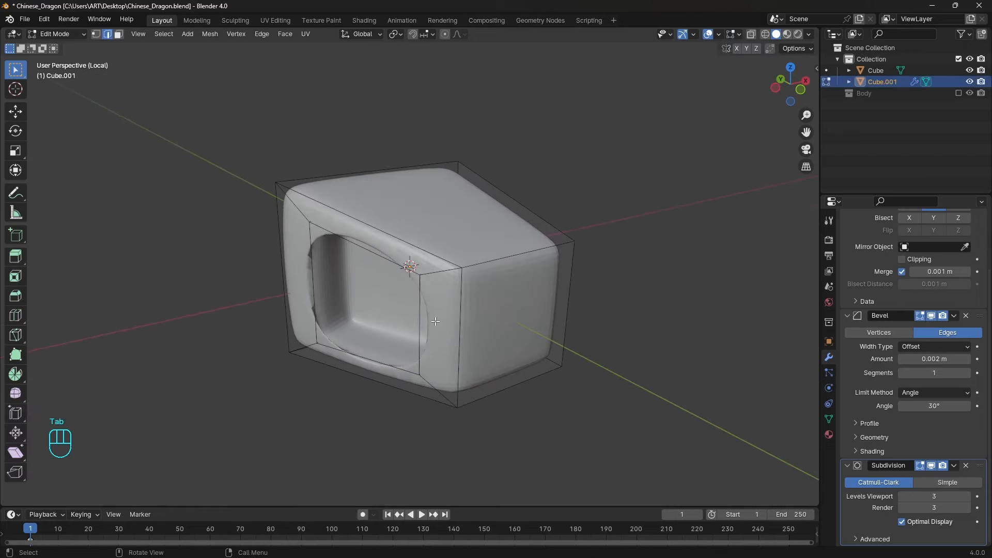
{"action": "key", "text": "2"}
{"action": "key", "text": "g"}
{"action": "key", "text": "x"}
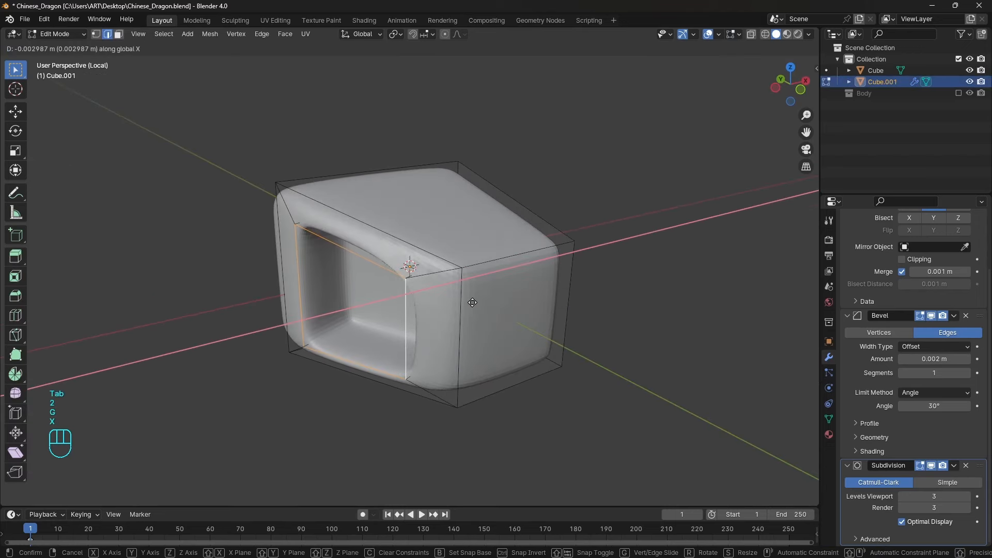
{"action": "left_click", "coordinate": [471, 304]}
{"action": "middle_click_drag", "start_coordinate": [471, 304], "coordinate": [448, 319]}
- Add an Array modifier to the mirrored block with a relative offset factor X of 0.560
{"action": "key", "text": "Tab"}
{"action": "left_click", "coordinate": [918, 238]}
{"action": "left_click_drag", "start_coordinate": [934, 366], "coordinate": [917, 365], "text": "shift"}
- Select a single face of the arrayed block in see-through display and scale it to refine the segment's shape
{"action": "key", "text": "Tab"}
{"action": "middle_click_drag", "start_coordinate": [564, 285], "coordinate": [513, 257]}
{"action": "key", "text": "alt+z"}
{"action": "key", "text": "2"}
{"action": "key", "text": "3"}
{"action": "left_click", "coordinate": [363, 256]}
{"action": "key", "text": "alt+z"}
{"action": "key", "text": "s"}
{"action": "left_click", "coordinate": [531, 264]}
{"action": "mouse_move", "coordinate": [447, 245]}
{"action": "middle_mouse_down"}
{"action": "mouse_move", "coordinate": [627, 239]}
{"action": "mouse_move", "coordinate": [516, 266]}
{"action": "mouse_move", "coordinate": [445, 248]}
{"action": "mouse_move", "coordinate": [463, 241]}
{"action": "middle_mouse_up"}
{"action": "key", "text": "Tab"}
- Add a NURBS path and set the block's Array modifier to Fit Curve using that path
{"action": "key", "text": "shift+a"}
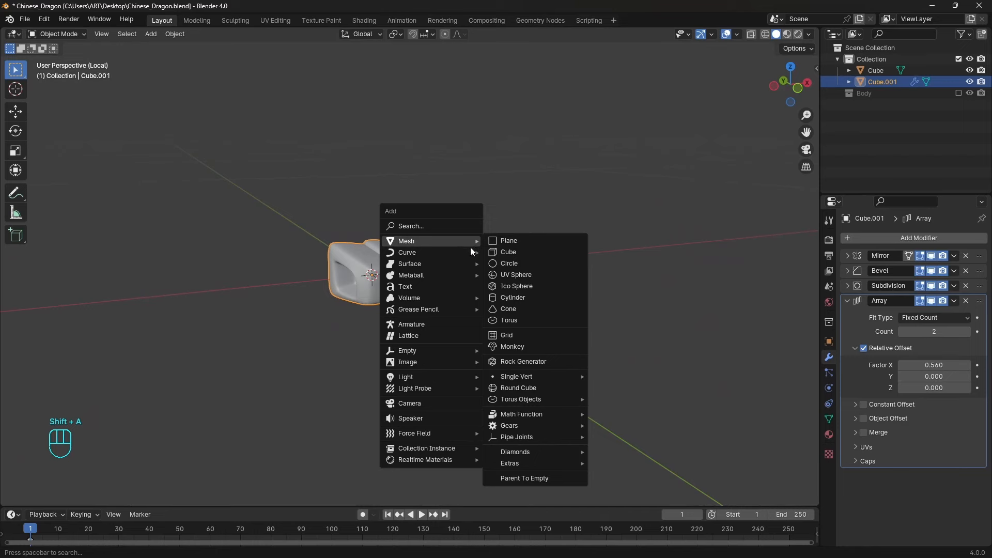
{"action": "mouse_move", "coordinate": [471, 252]}
{"action": "left_click", "coordinate": [507, 298]}
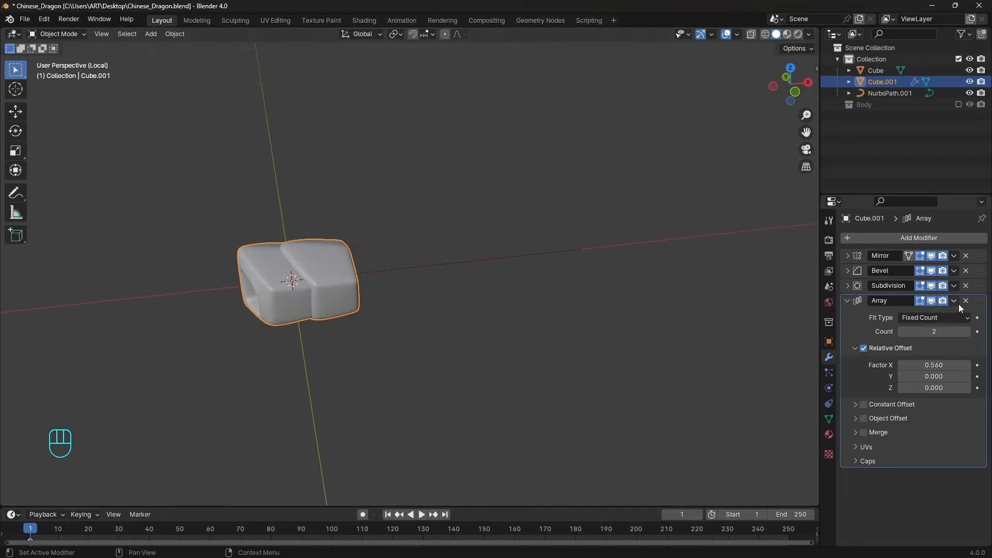
{"action": "left_click", "coordinate": [935, 317]}
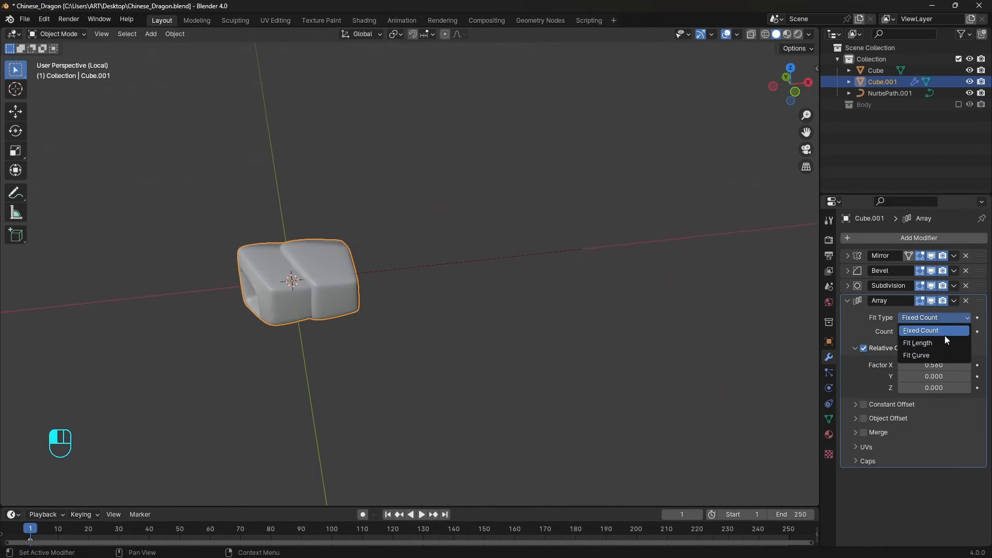
{"action": "left_click", "coordinate": [938, 351]}
{"action": "left_click", "coordinate": [964, 331]}
{"action": "left_click", "coordinate": [563, 247]}
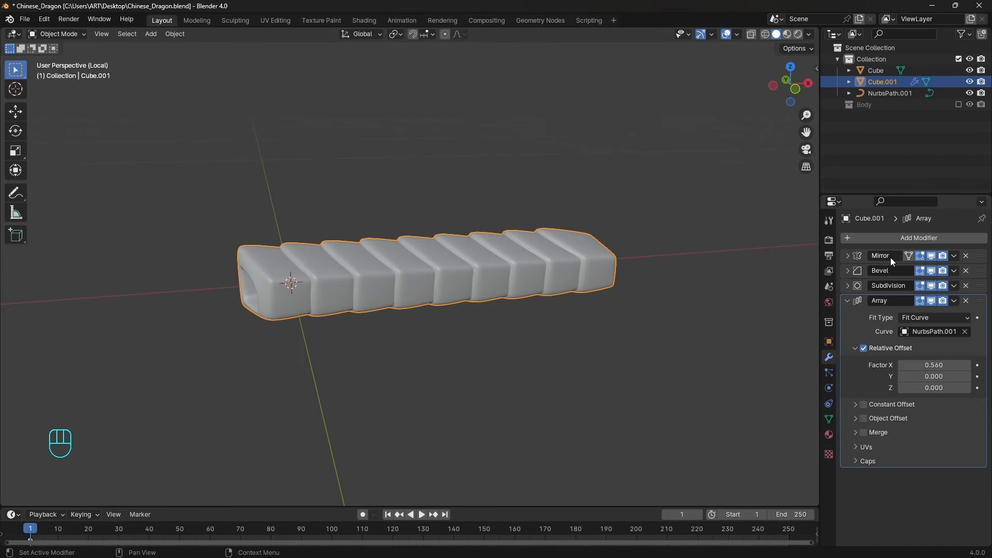
- Add a Curve deform modifier to the arrayed block with the new NURBS path as its curve object
{"action": "left_click", "coordinate": [900, 240]}
{"action": "type", "text": "cur"}
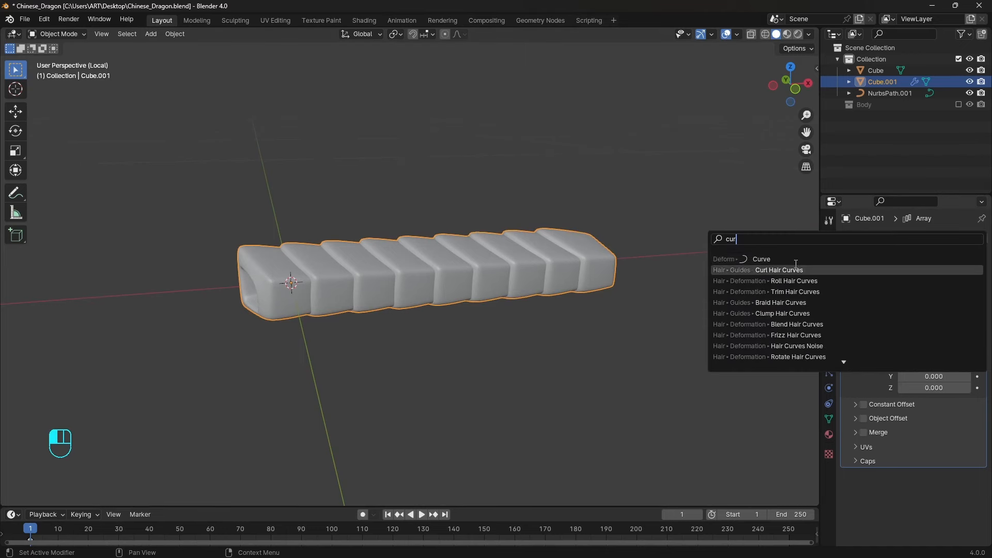
{"action": "left_click", "coordinate": [792, 260]}
{"action": "key", "text": "alt+z"}
{"action": "middle_click_drag", "start_coordinate": [654, 336], "coordinate": [662, 366]}
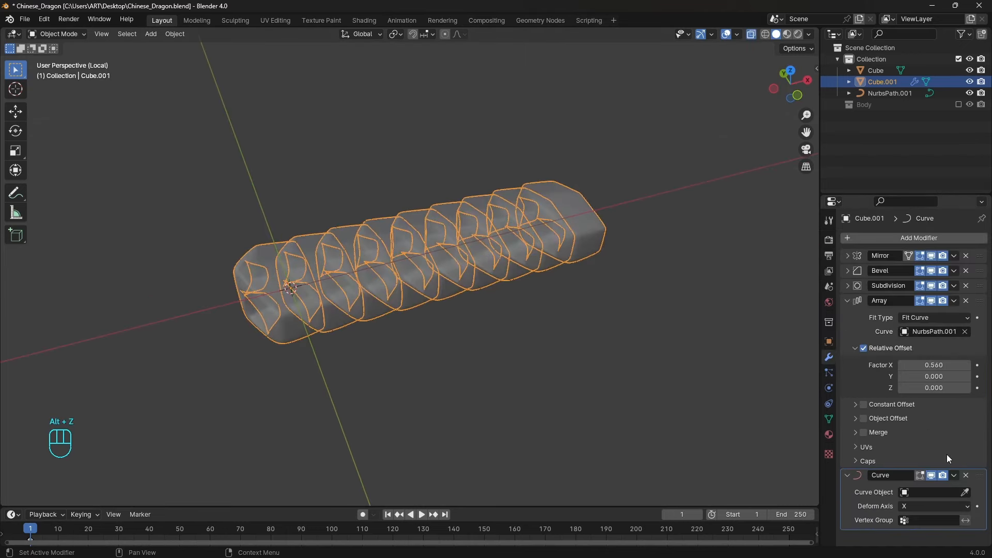
{"action": "left_click", "coordinate": [964, 492]}
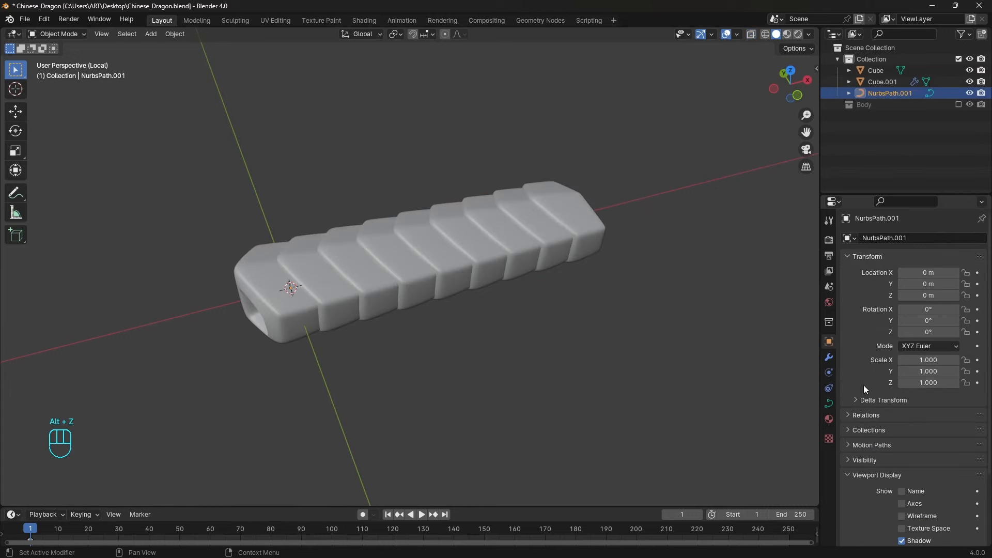
- Set the path to display in front and parent it to the arrayed block as Object
{"action": "scroll", "coordinate": [866, 408], "scroll_direction": "down", "scroll_amount": 4}
{"action": "left_click", "coordinate": [911, 465]}
{"action": "middle_click_drag", "start_coordinate": [609, 310], "coordinate": [555, 268]}
{"action": "left_click", "coordinate": [555, 268], "text": "ctrl"}
{"action": "key", "text": "ctrl+p"}
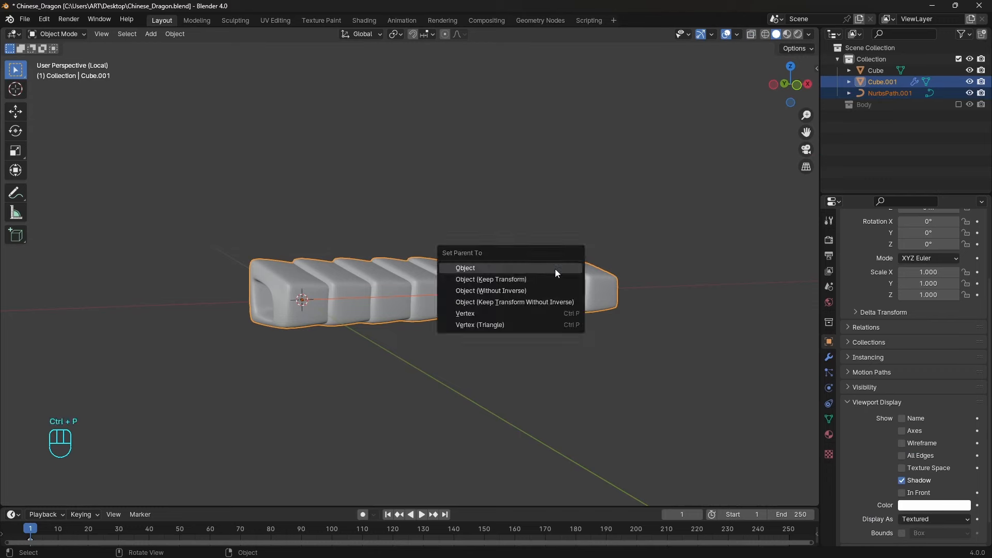
{"action": "left_click", "coordinate": [555, 269]}
- Move the segmented strip and its path along X in front view so it extends ahead of the head cube
{"action": "key", "text": "KP_1"}
{"action": "key", "text": "g"}
{"action": "key", "text": "x"}
{"action": "left_click", "coordinate": [381, 287]}
{"action": "scroll", "coordinate": [280, 290], "scroll_direction": "up", "scroll_amount": 3}
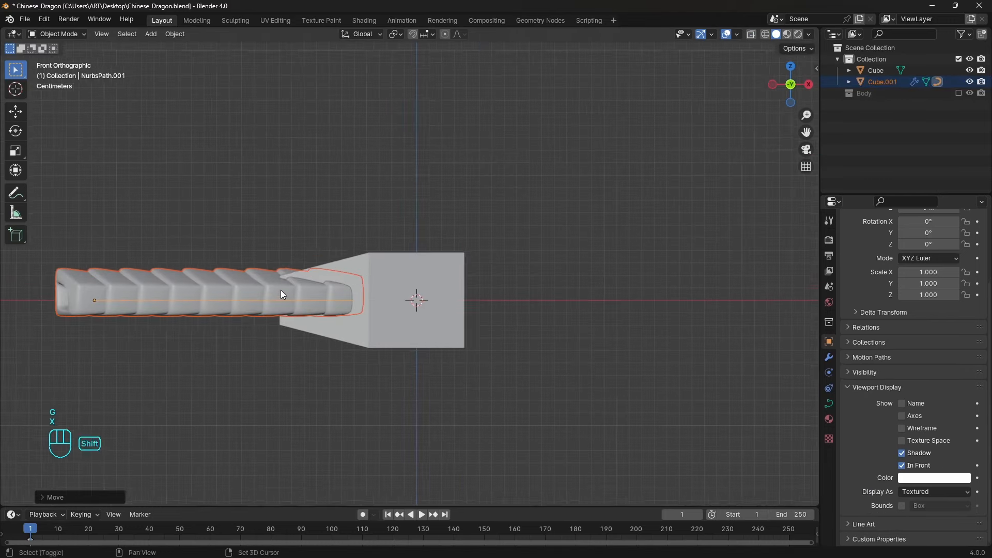
- Extrude the path's end point three times, down and back toward the front, to form a U-shaped jaw
{"action": "key", "text": "Tab"}
{"action": "key", "text": "e"}
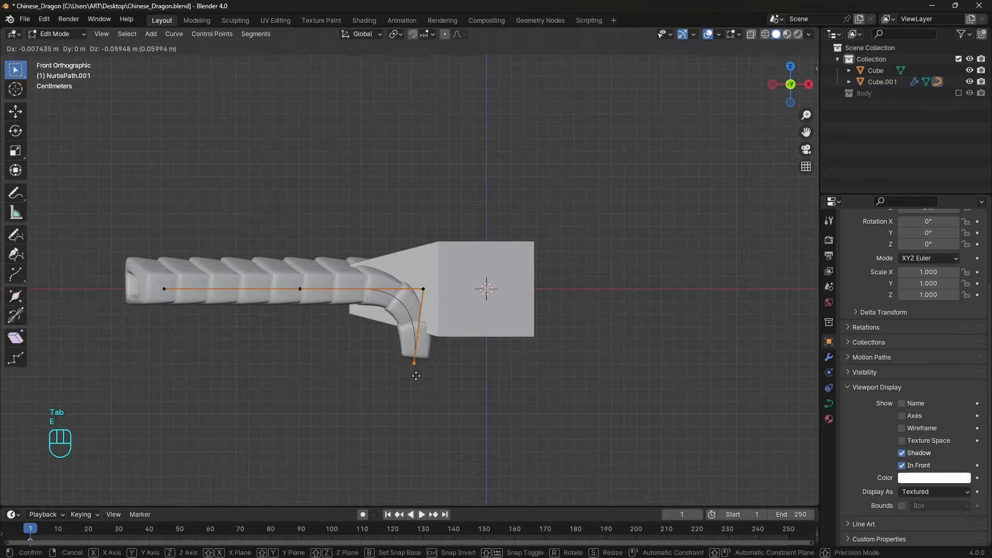
{"action": "left_click", "coordinate": [396, 389]}
{"action": "middle_click_drag", "start_coordinate": [406, 366], "coordinate": [474, 313], "text": "shift"}
{"action": "key", "text": "e"}
{"action": "left_click", "coordinate": [348, 329]}
{"action": "key", "text": "e"}
{"action": "left_click", "coordinate": [284, 330]}
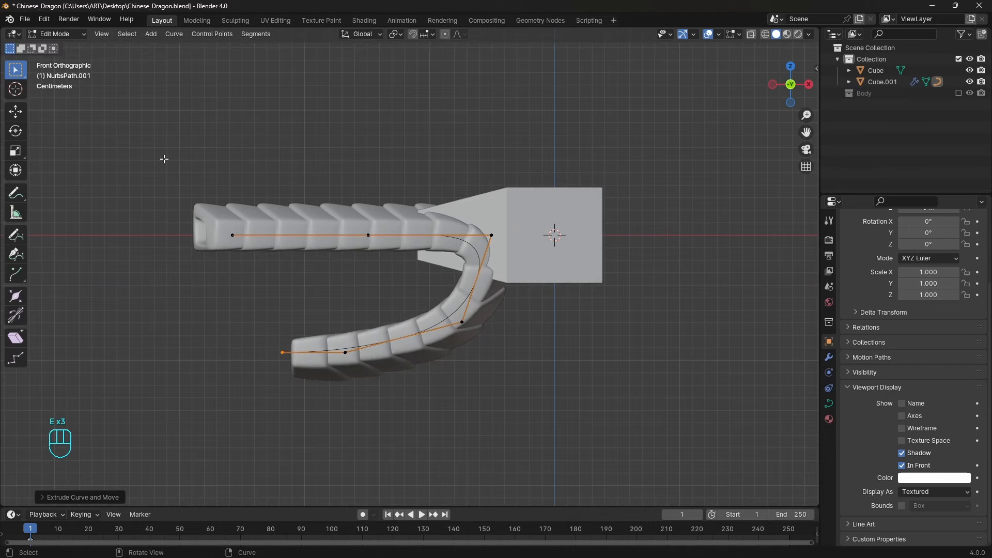
- Move the path's upper front point inward along X and reposition the lower jaw's control points
{"action": "left_click_drag", "start_coordinate": [166, 159], "coordinate": [290, 262]}
{"action": "key", "text": "g"}
{"action": "key", "text": "x"}
{"action": "left_click", "coordinate": [363, 258]}
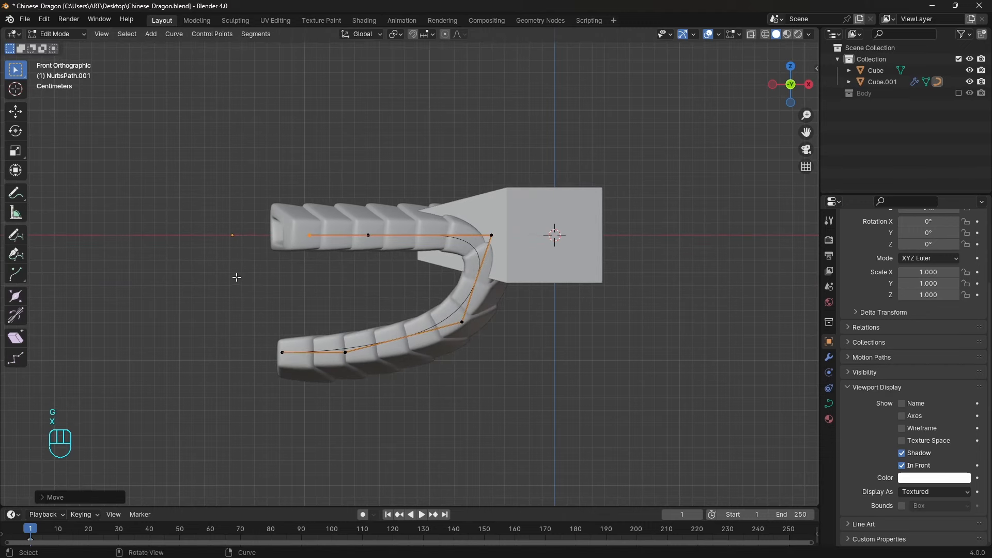
{"action": "left_click_drag", "start_coordinate": [236, 277], "coordinate": [527, 398]}
{"action": "key", "text": "g"}
{"action": "left_click", "coordinate": [541, 375]}
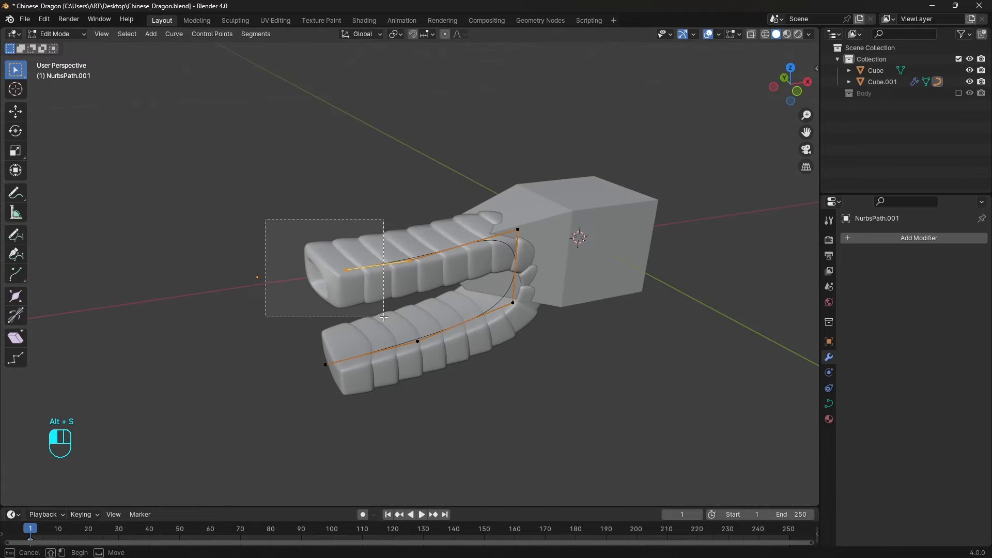
- Adjust the path's point radii with Shrink/Fatten, thickening the bend and tapering the lower jaw's tip
{"action": "middle_click_drag", "start_coordinate": [400, 299], "coordinate": [425, 300]}
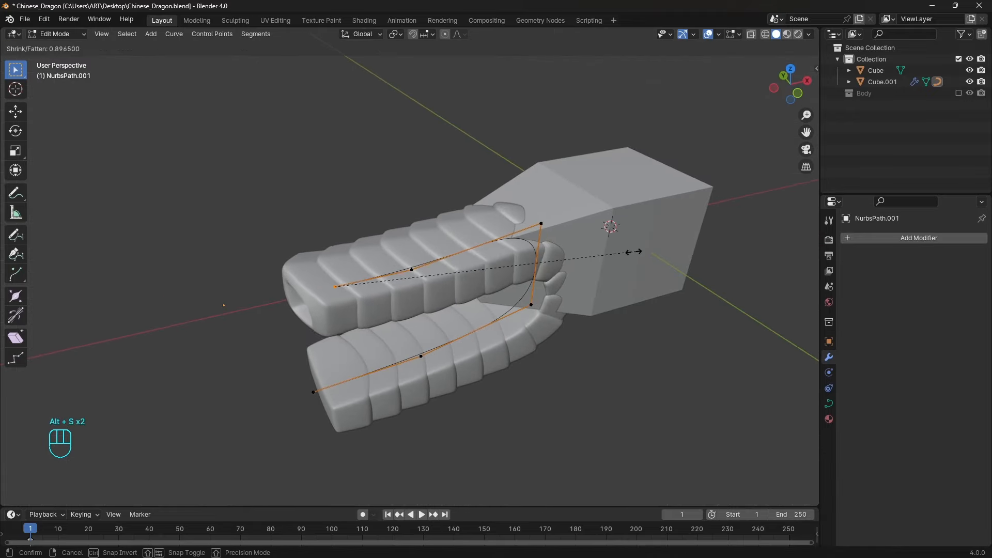
{"action": "key", "text": "alt+s"}
{"action": "key", "text": "alt+s"}
{"action": "left_click", "coordinate": [636, 324]}
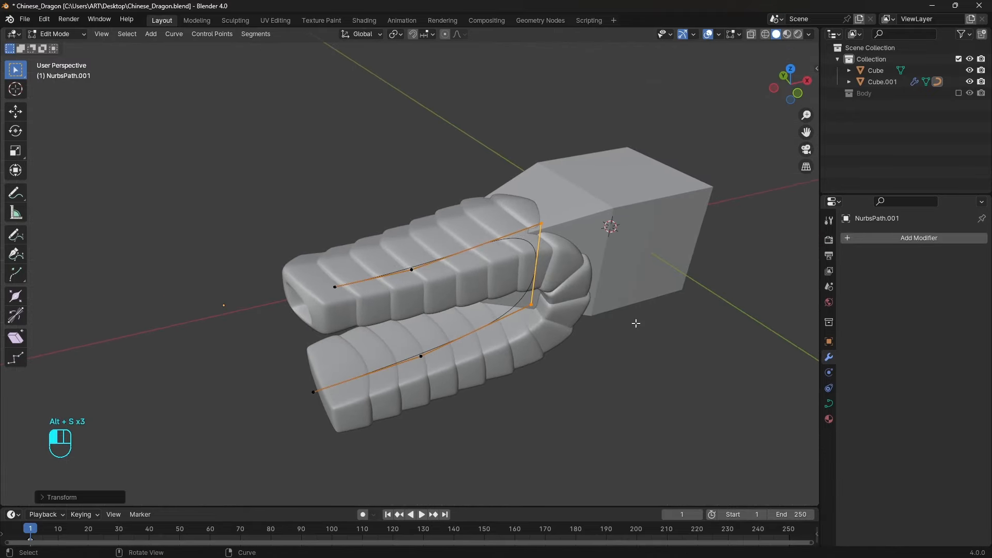
{"action": "middle_click_drag", "start_coordinate": [636, 324], "coordinate": [632, 317]}
{"action": "left_click_drag", "start_coordinate": [280, 349], "coordinate": [332, 421]}
{"action": "key", "text": "alt+s"}
{"action": "left_click", "coordinate": [612, 377]}
{"action": "key", "text": "Tab"}
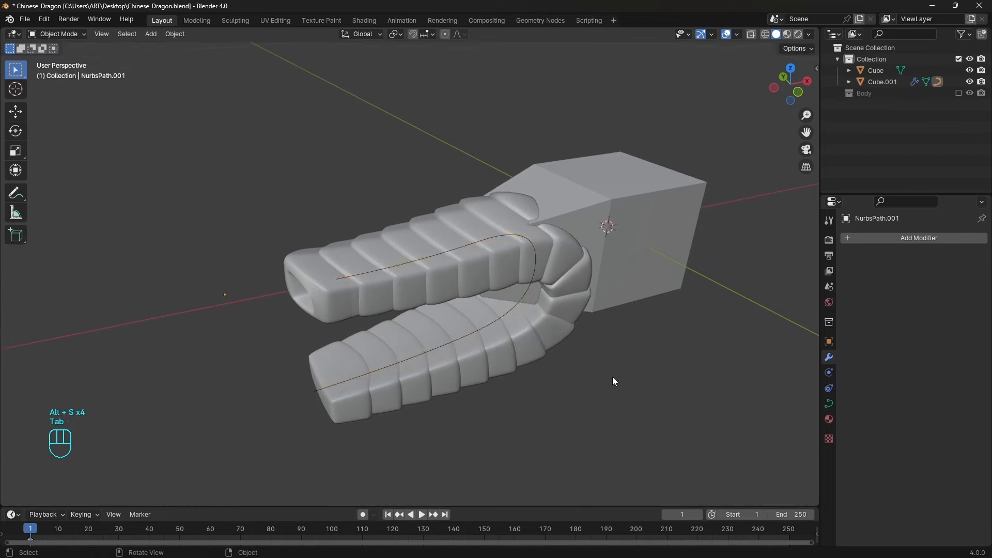
- Add a plane, move it along X beneath the upper jaw, and narrow it along Y to the jaw's width
{"action": "middle_click_drag", "start_coordinate": [612, 377], "coordinate": [465, 186]}
{"action": "key", "text": "shift+a"}
{"action": "mouse_move", "coordinate": [465, 186]}
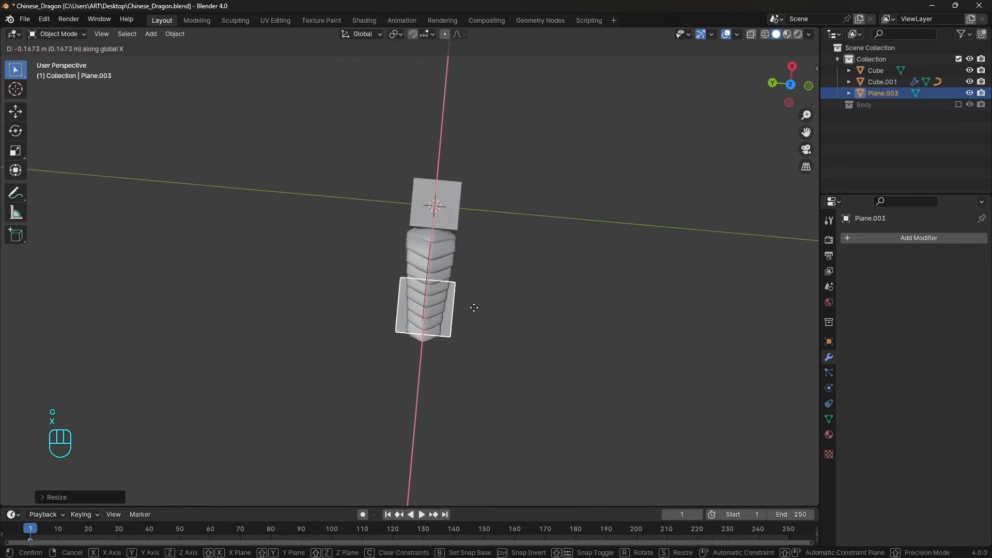
{"action": "left_click", "coordinate": [488, 342]}
{"action": "middle_click_drag", "start_coordinate": [489, 342], "coordinate": [411, 241]}
{"action": "key", "text": "s"}
{"action": "key", "text": "x"}
{"action": "key", "text": "y"}
{"action": "left_click", "coordinate": [562, 256]}
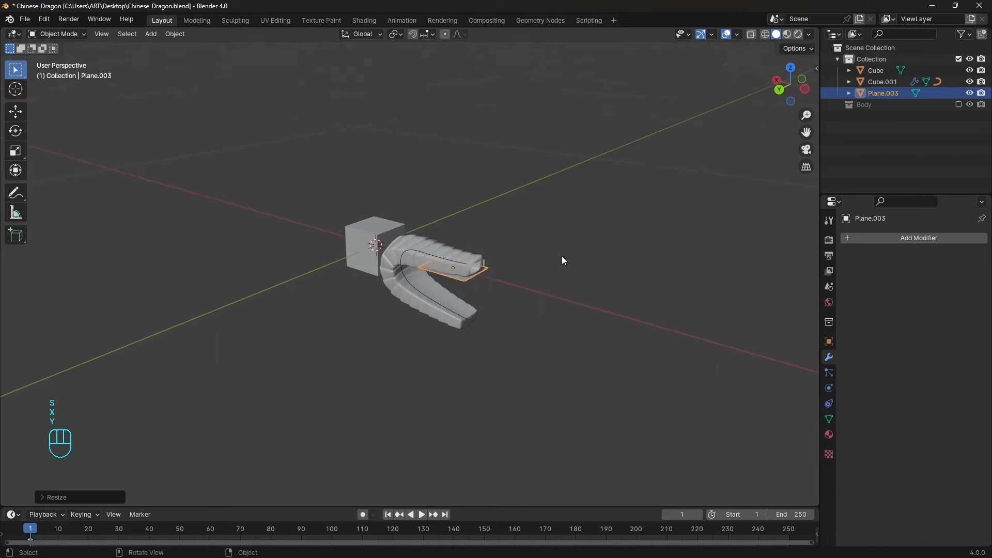
- Extrude the plane's rear edge in front view so it follows the inner bend between the jaws
{"action": "middle_click_drag", "start_coordinate": [509, 328], "coordinate": [454, 303]}
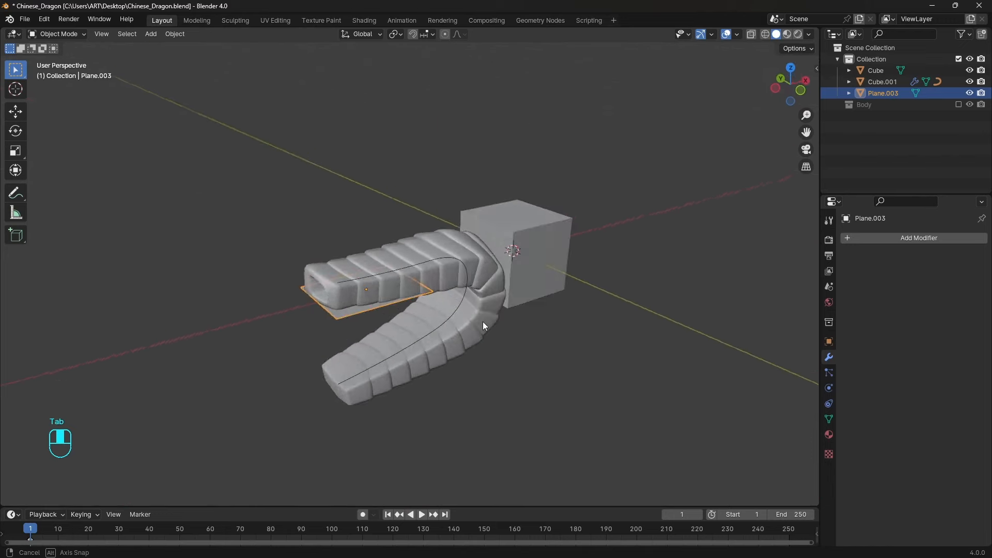
{"action": "key", "text": "grave"}
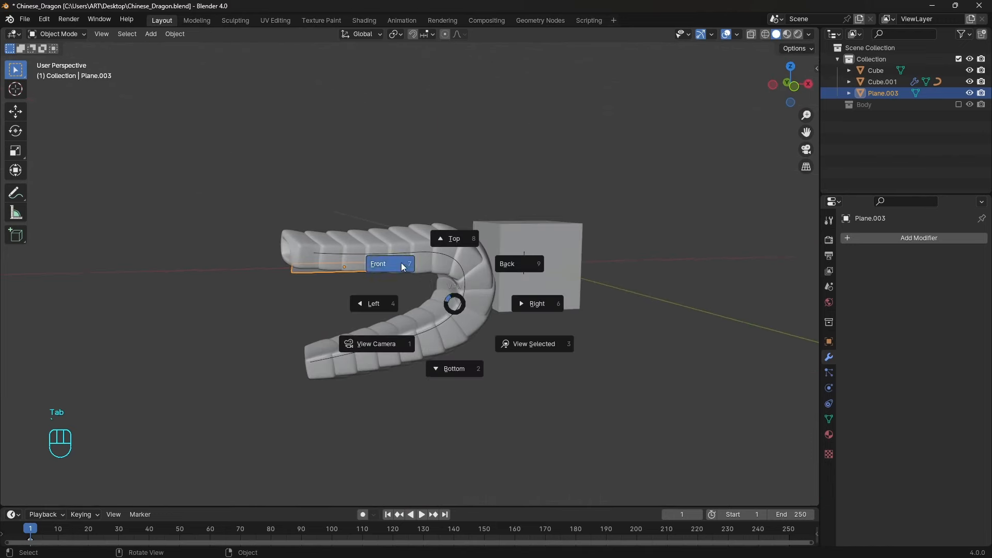
{"action": "left_click", "coordinate": [404, 267]}
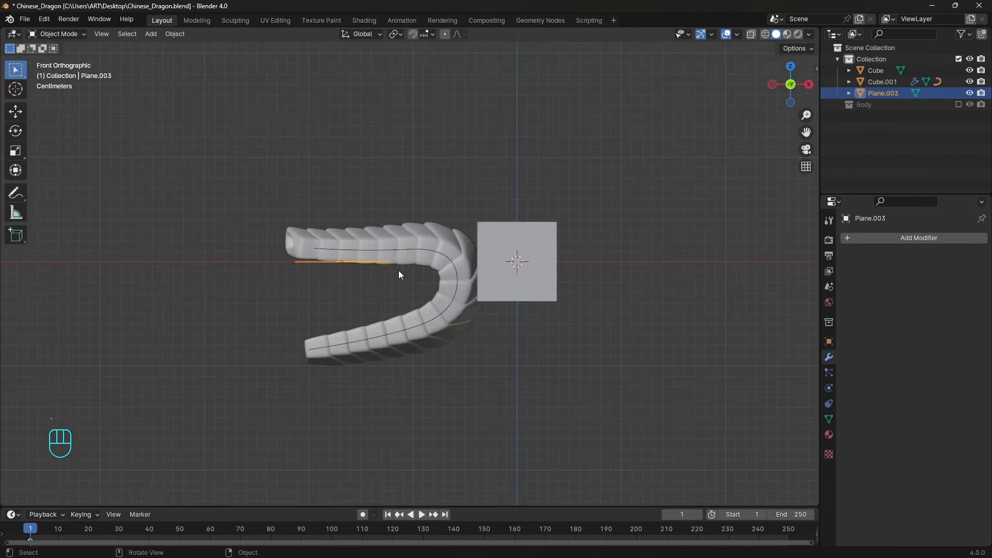
{"action": "scroll", "coordinate": [399, 271], "scroll_direction": "up", "scroll_amount": 5}
{"action": "key", "text": "Tab"}
{"action": "key", "text": "alt+z"}
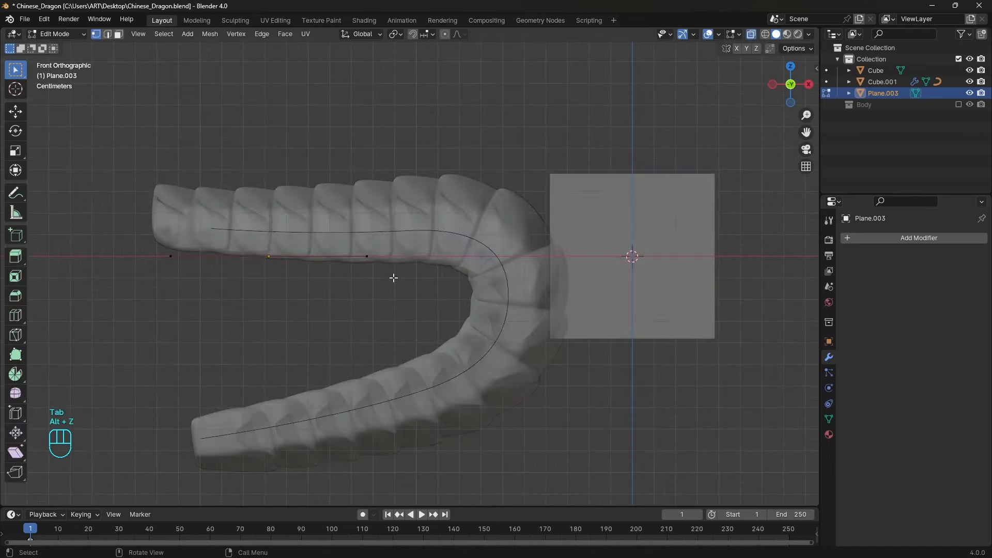
{"action": "left_click_drag", "start_coordinate": [391, 237], "coordinate": [349, 277]}
{"action": "key", "text": "e"}
{"action": "left_click", "coordinate": [449, 268]}
{"action": "key", "text": "e"}
{"action": "left_click", "coordinate": [420, 366]}
- Continue extruding the strip along the lower jaw's inner surface until it passes the tip
{"action": "key", "text": "e"}
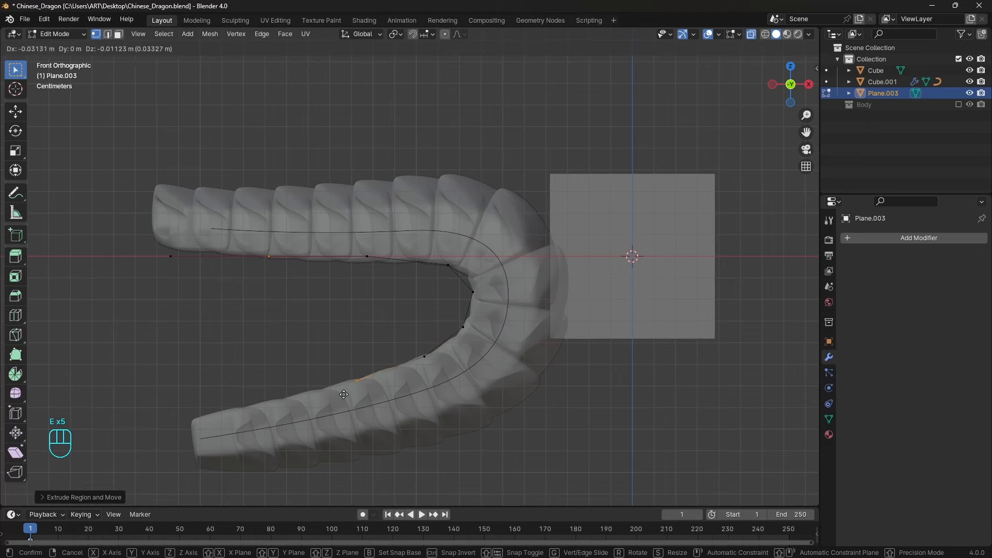
{"action": "left_click", "coordinate": [341, 394]}
{"action": "key", "text": "e"}
{"action": "left_click", "coordinate": [211, 421]}
{"action": "key", "text": "e"}
{"action": "left_click", "coordinate": [158, 433]}
{"action": "key", "text": "Tab"}
- Add a Subdivision Surface modifier to the inner mouth strip
{"action": "middle_click_drag", "start_coordinate": [401, 343], "coordinate": [662, 406]}
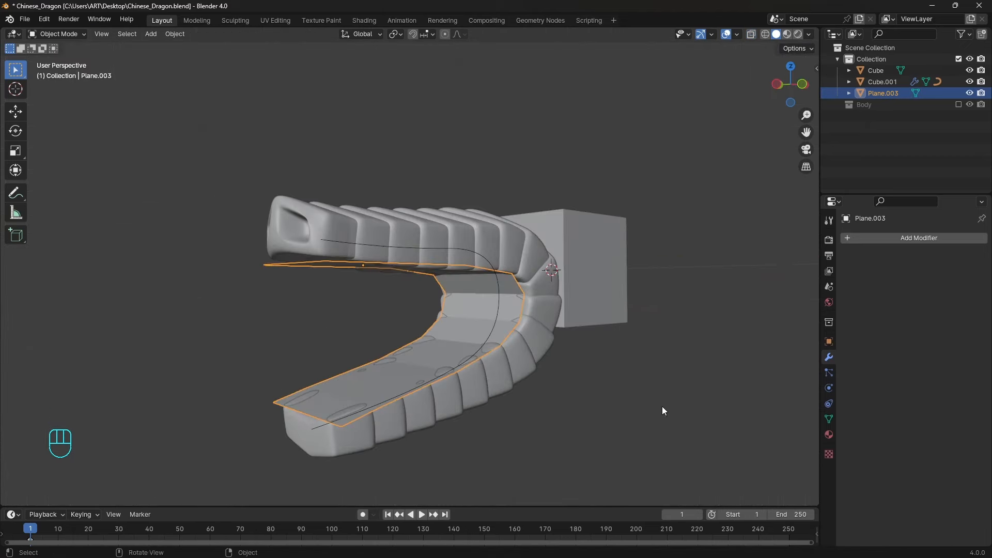
{"action": "left_click", "coordinate": [948, 238]}
{"action": "type", "text": "sub"}
{"action": "key", "text": "Return"}
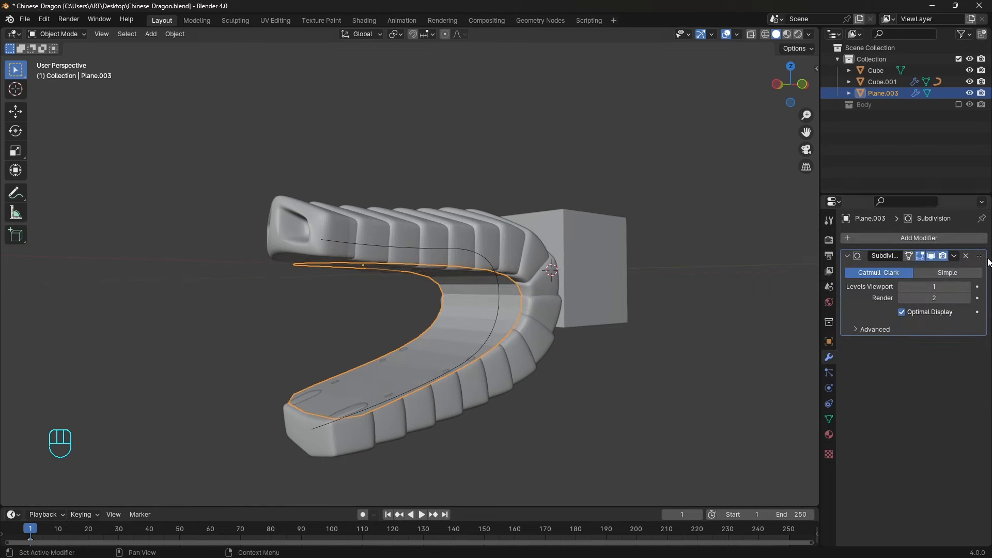
- Add a Solidify modifier to the mouth strip with a thickness of 0.004 m
{"action": "left_click", "coordinate": [902, 238]}
{"action": "type", "text": "so"}
{"action": "left_click", "coordinate": [817, 260]}
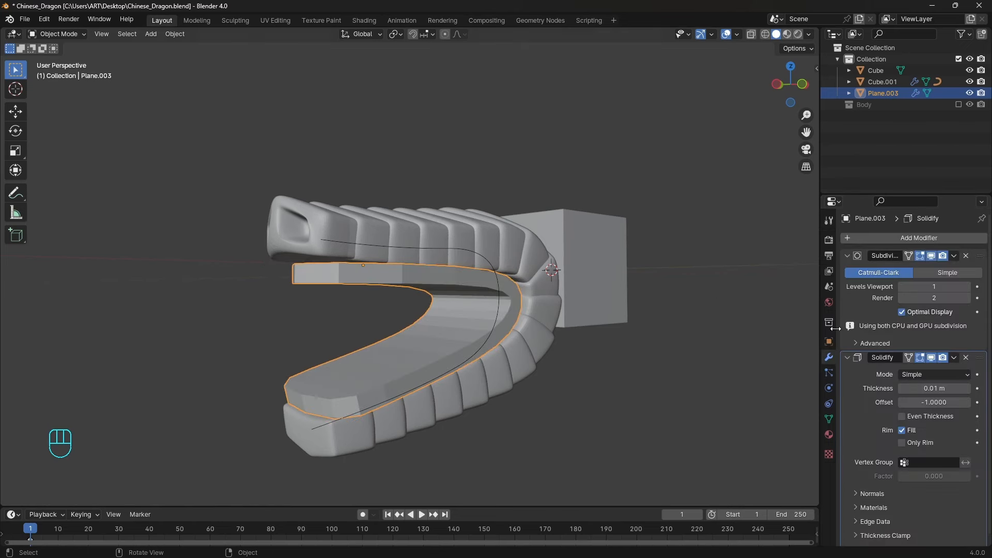
{"action": "mouse_move", "coordinate": [933, 389]}
{"action": "left_mouse_down", "text": "ctrl"}
{"action": "mouse_move", "coordinate": [917, 389]}
{"action": "mouse_move", "coordinate": [930, 388]}
{"action": "left_mouse_up", "text": "ctrl"}
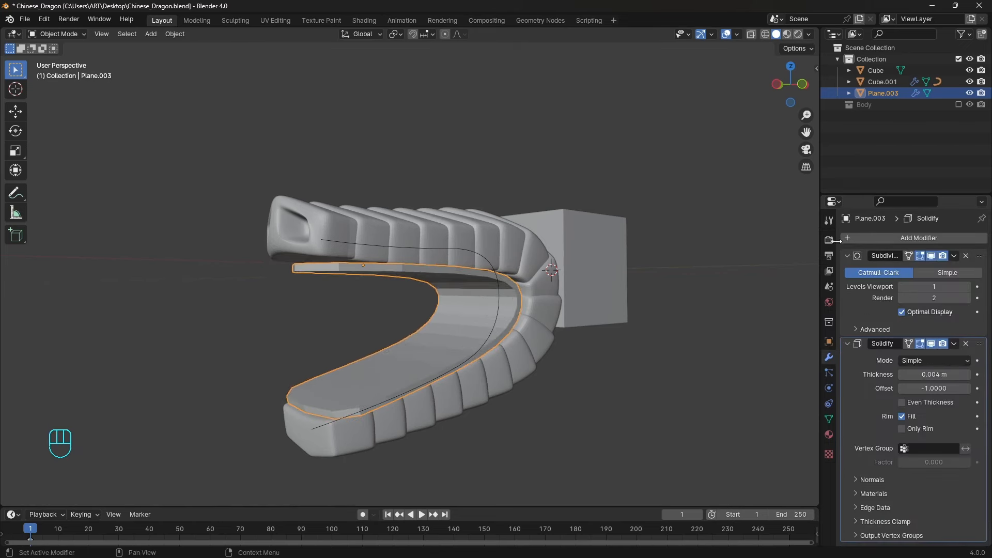
- Add a Bevel modifier of 0.001 m to the strip and set its subdivision viewport and render levels to 3
{"action": "left_click", "coordinate": [867, 239]}
{"action": "type", "text": "bev"}
{"action": "left_click", "coordinate": [798, 262]}
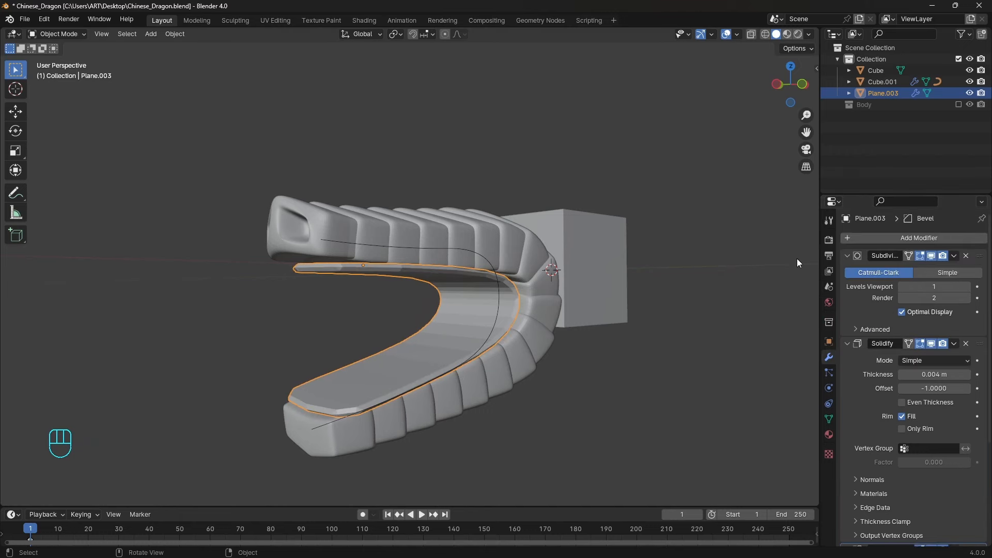
{"action": "scroll", "coordinate": [905, 416], "scroll_direction": "down", "scroll_amount": 7}
{"action": "left_click_drag", "start_coordinate": [934, 446], "coordinate": [988, 467], "text": "shift"}
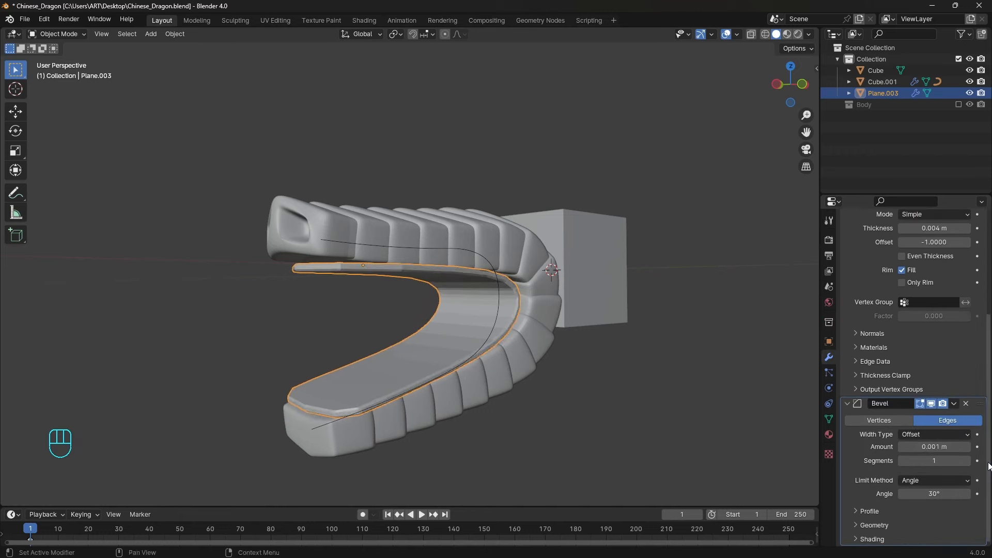
{"action": "scroll", "coordinate": [934, 361], "scroll_direction": "up", "scroll_amount": 7}
{"action": "left_click_drag", "start_coordinate": [934, 287], "coordinate": [951, 298]}
- Edge-slide a cross edge of the mouth strip to refit the strip against the jaw
{"action": "middle_click_drag", "start_coordinate": [568, 289], "coordinate": [455, 356]}
{"action": "key", "text": "Tab"}
{"action": "key", "text": "alt+z"}
{"action": "left_click", "coordinate": [455, 336]}
{"action": "key", "text": "alt+z"}
{"action": "key", "text": "g"}
{"action": "key", "text": "g"}
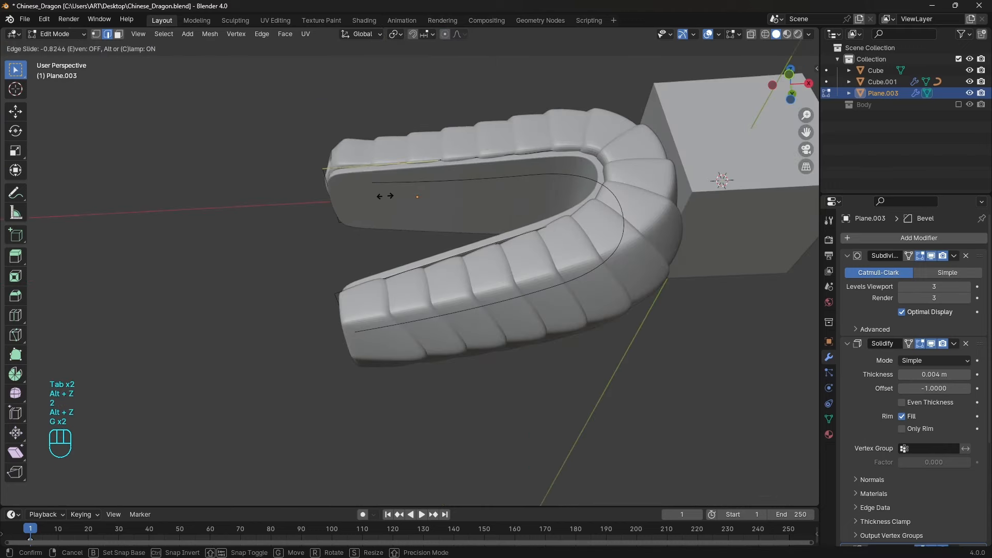
{"action": "left_click", "coordinate": [385, 196]}
{"action": "key", "text": "Tab"}
- Open the mouth strip's mesh for further editing in see-through display
{"action": "middle_click_drag", "start_coordinate": [385, 196], "coordinate": [433, 228]}
{"action": "key", "text": "Tab"}
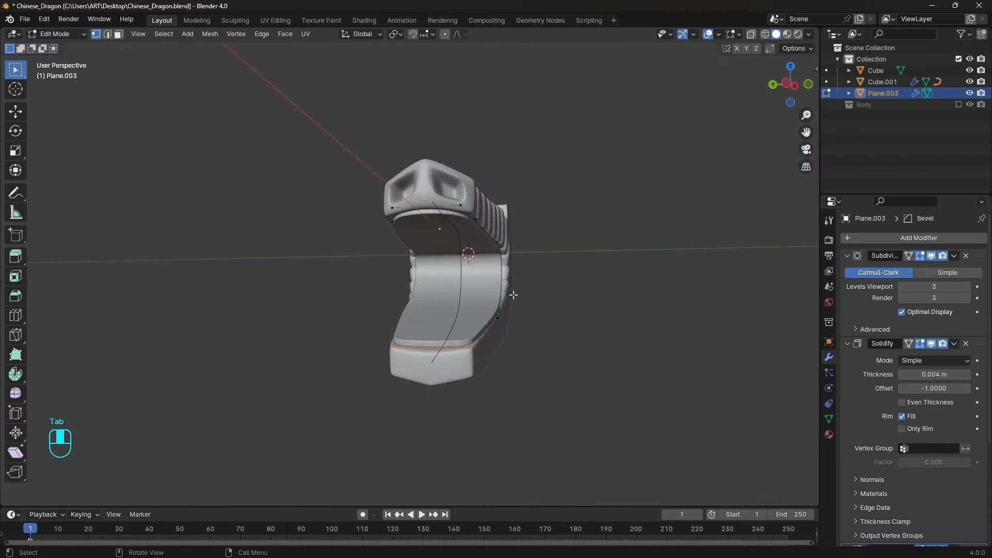
{"action": "middle_click_drag", "start_coordinate": [514, 295], "coordinate": [477, 293]}
{"action": "key", "text": "alt+z"}
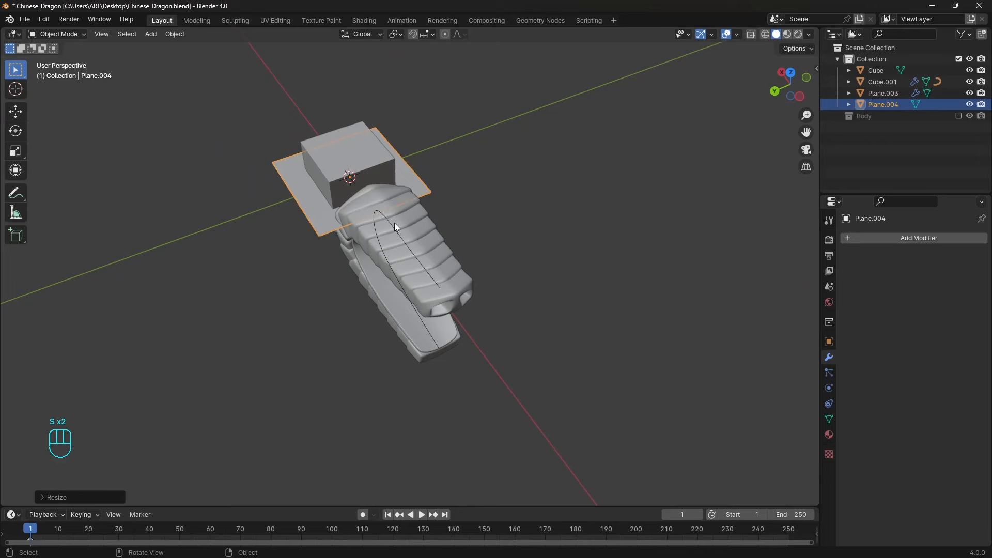
- Move the plane along X to the jaws, shrink it to tongue size, and shift it vertically into the mouth
{"action": "middle_click_drag", "start_coordinate": [395, 222], "coordinate": [457, 248], "text": "alt"}
{"action": "key", "text": "g"}
{"action": "key", "text": "x"}
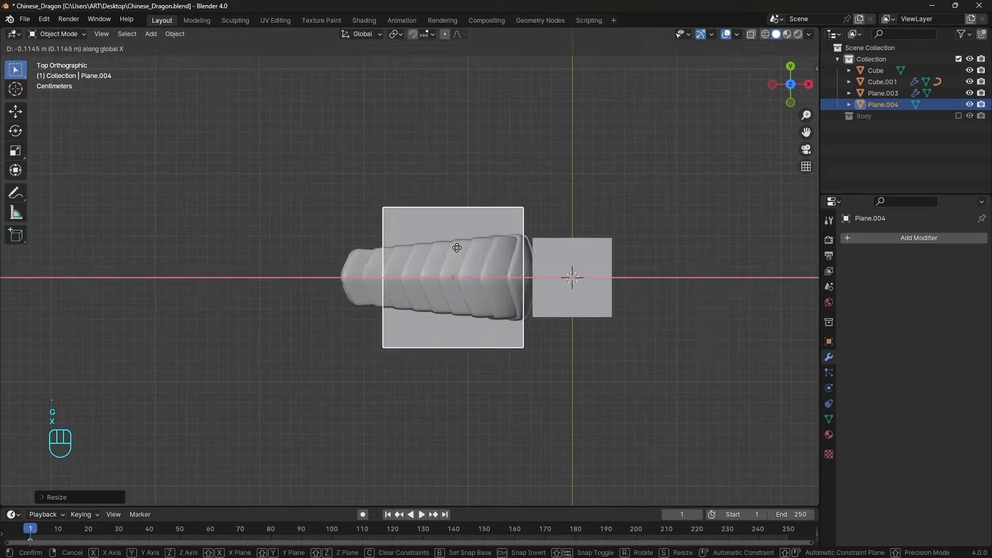
{"action": "left_click", "coordinate": [452, 247]}
{"action": "key", "text": "s"}
{"action": "left_click", "coordinate": [509, 240]}
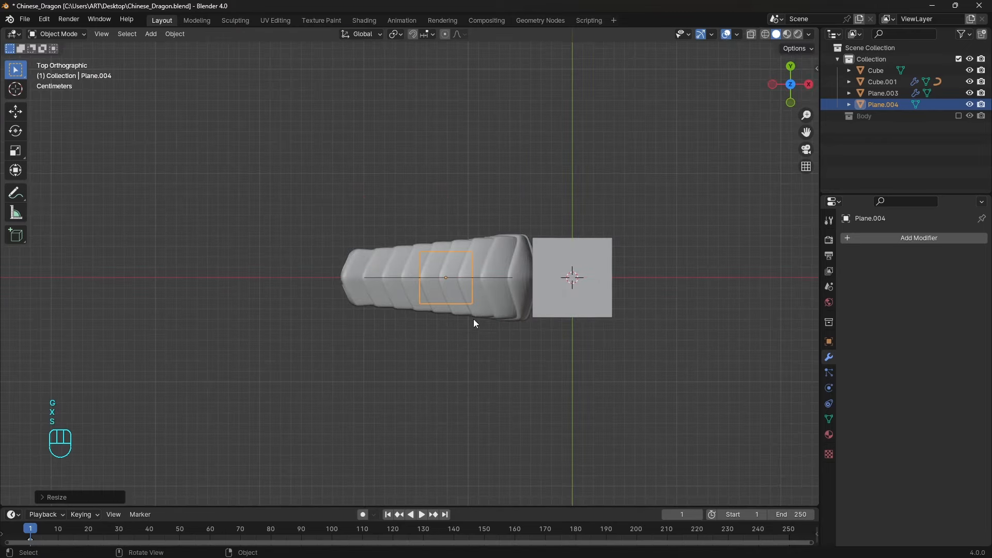
{"action": "middle_click_drag", "start_coordinate": [473, 318], "coordinate": [488, 297]}
{"action": "key", "text": "g"}
{"action": "key", "text": "z"}
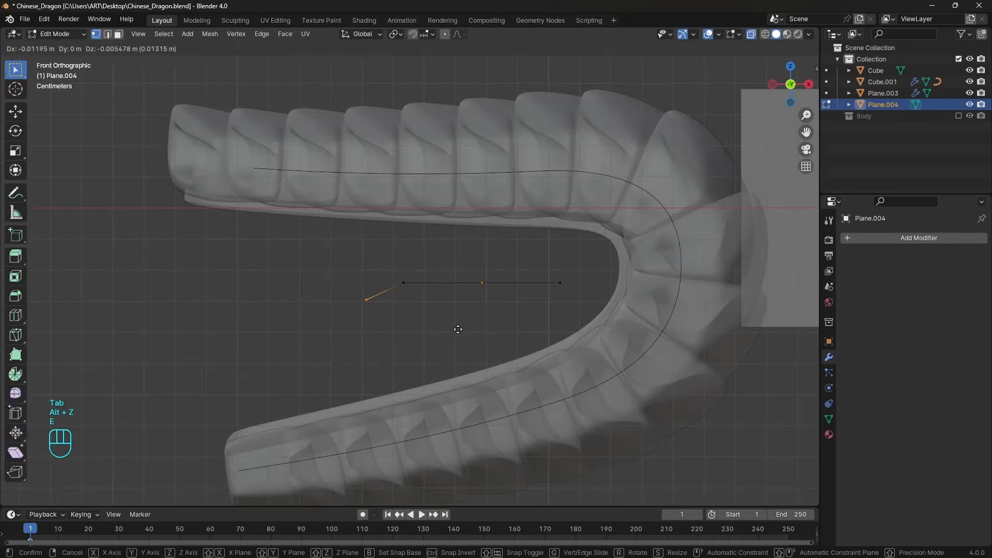
- Extrude the plane's end edges in front view into a wavy tongue profile running from the throat to an upturned tip
{"action": "left_click", "coordinate": [449, 379]}
{"action": "key", "text": "e"}
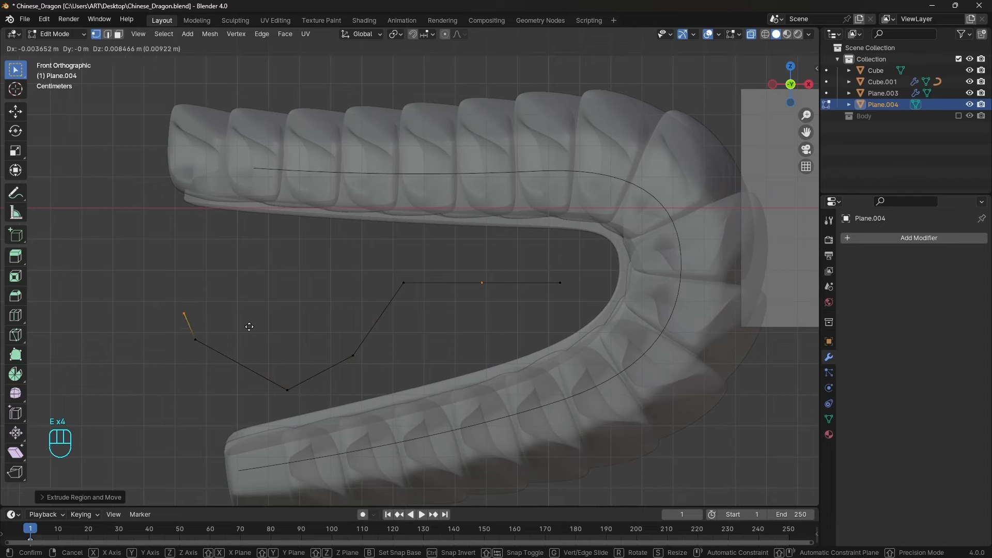
{"action": "left_click", "coordinate": [246, 317]}
{"action": "left_click", "coordinate": [560, 282]}
{"action": "key", "text": "e"}
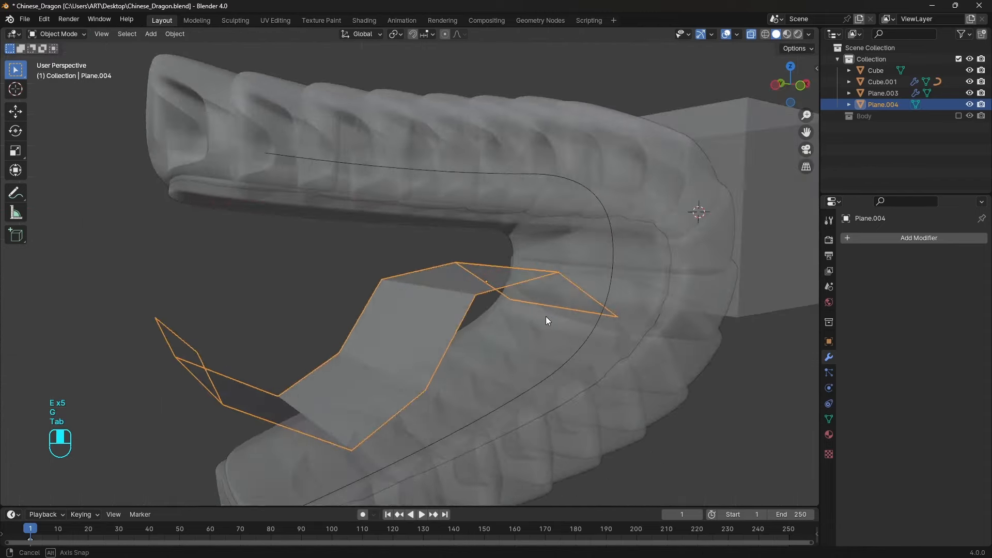
{"action": "key", "text": "Tab"}
{"action": "key", "text": "alt+z"}
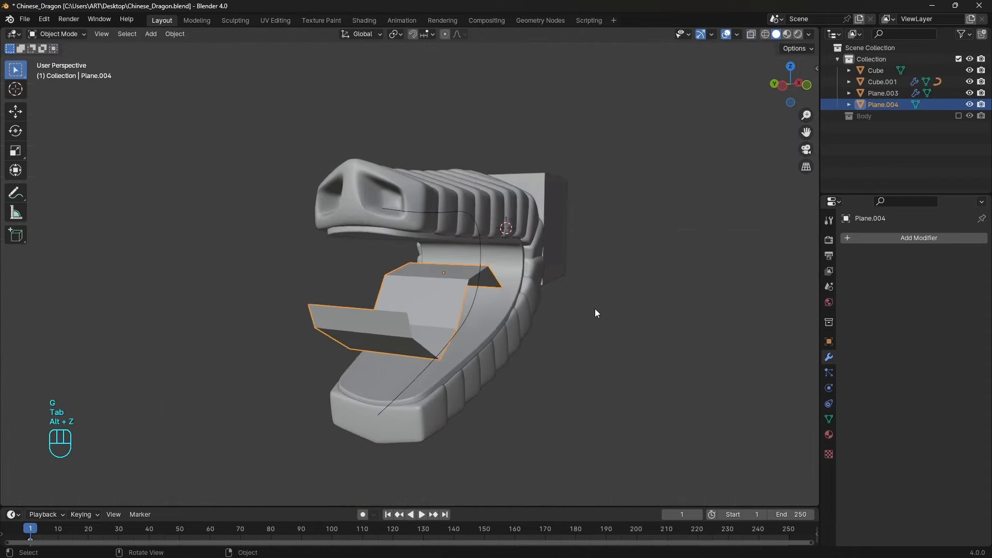
- Add a level 3 Subdivision Surface to the tongue, cut a loop along its centre, and lower that loop along Z
{"action": "key", "text": "ctrl+3"}
{"action": "middle_click_drag", "start_coordinate": [590, 346], "coordinate": [653, 257]}
{"action": "key", "text": "Tab"}
{"action": "key", "text": "ctrl+r"}
{"action": "left_click", "coordinate": [439, 279]}
{"action": "right_click", "coordinate": [439, 279]}
{"action": "key", "text": "g"}
{"action": "key", "text": "z"}
{"action": "left_click", "coordinate": [477, 305]}
- Narrow the tongue's tip by scaling its end vertices along Y with proportional editing
{"action": "key", "text": "Tab"}
{"action": "key", "text": "Tab"}
{"action": "key", "text": "o"}
{"action": "key", "text": "s"}
{"action": "key", "text": "x"}
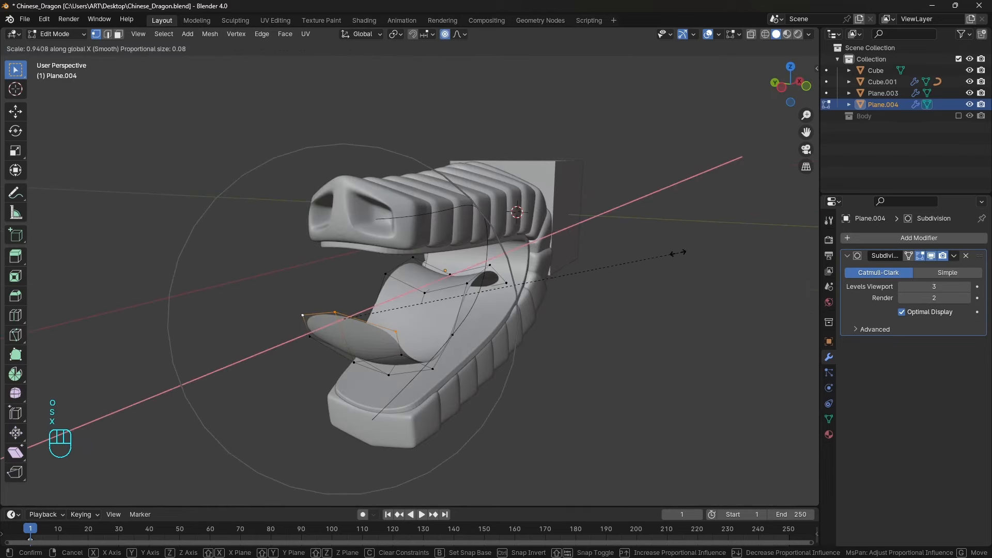
{"action": "key", "text": "y"}
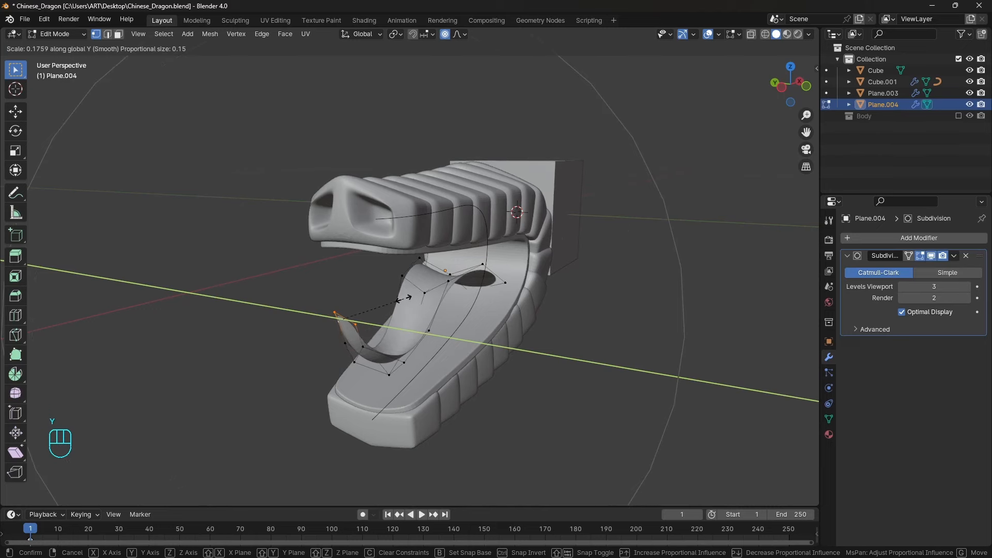
{"action": "scroll", "coordinate": [403, 298], "scroll_direction": "up", "scroll_amount": 2}
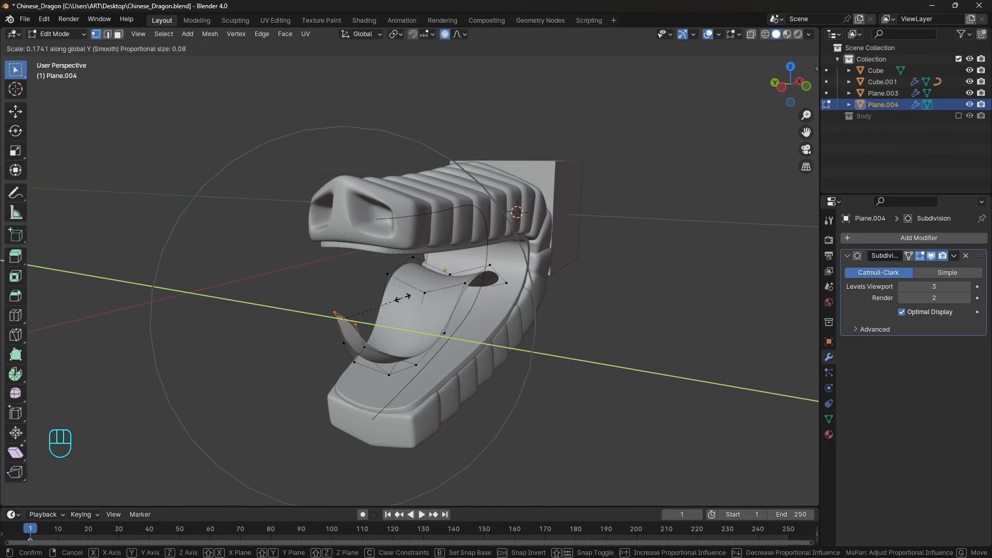
{"action": "left_click", "coordinate": [373, 321]}
- Apply the tongue's object transform and add a Solidify modifier to it
{"action": "key", "text": "Tab"}
{"action": "middle_click_drag", "start_coordinate": [373, 320], "coordinate": [611, 270]}
{"action": "key", "text": "ctrl+a"}
{"action": "left_click", "coordinate": [628, 276]}
{"action": "left_click", "coordinate": [888, 238]}
{"action": "type", "text": "sol"}
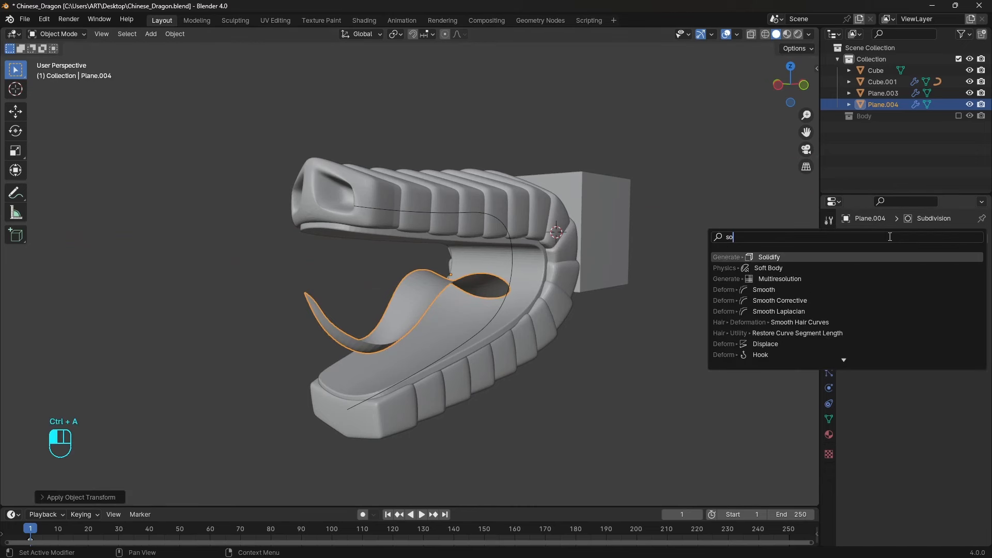
{"action": "key", "text": "Return"}
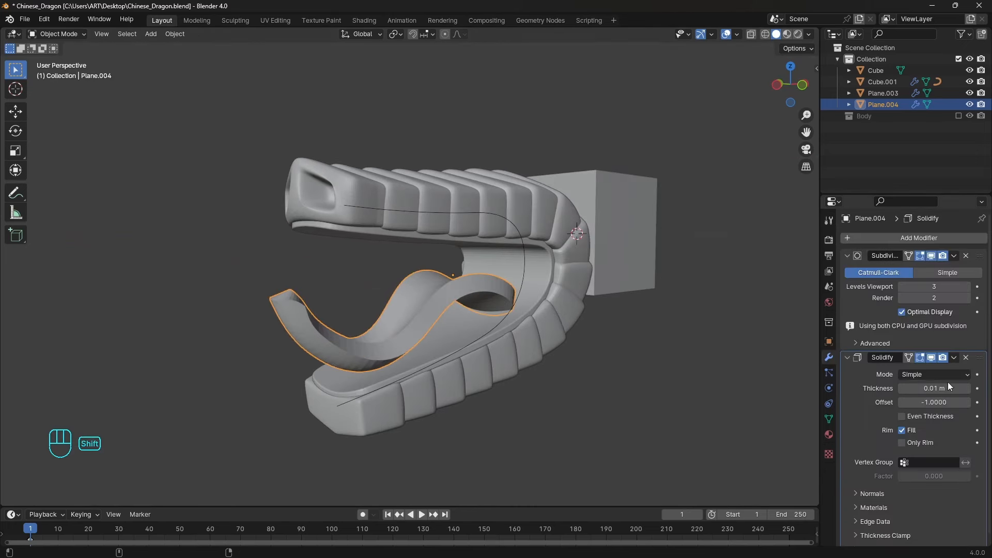
- Set the tongue's Solidify thickness to -0.006 m and place that modifier above the Subdivision one
{"action": "left_click_drag", "start_coordinate": [947, 388], "coordinate": [925, 388]}
{"action": "left_click_drag", "start_coordinate": [979, 343], "coordinate": [960, 260]}
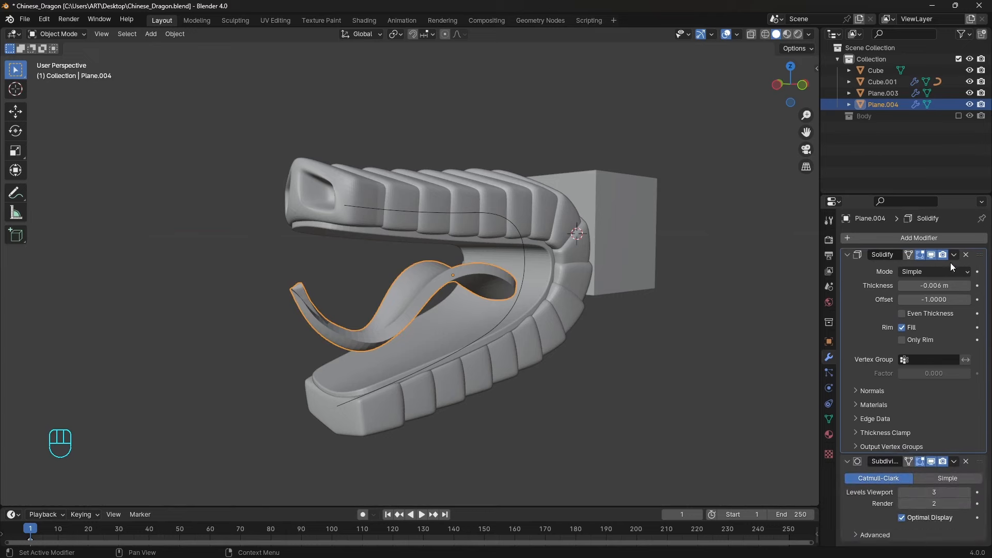
{"action": "middle_click_drag", "start_coordinate": [481, 289], "coordinate": [469, 290]}
{"action": "left_click", "coordinate": [626, 392]}
{"action": "middle_click_drag", "start_coordinate": [626, 396], "coordinate": [594, 401]}
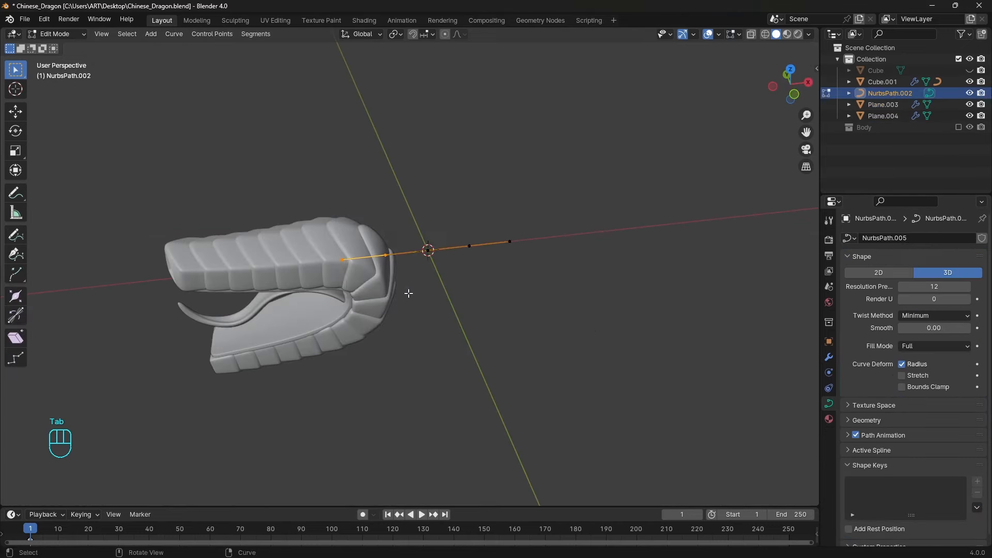
- Delete the selected control points at the jaw end of the NURBS path to shorten it
{"action": "key", "text": "x"}
{"action": "left_click", "coordinate": [428, 268]}
{"action": "key", "text": "Tab"}
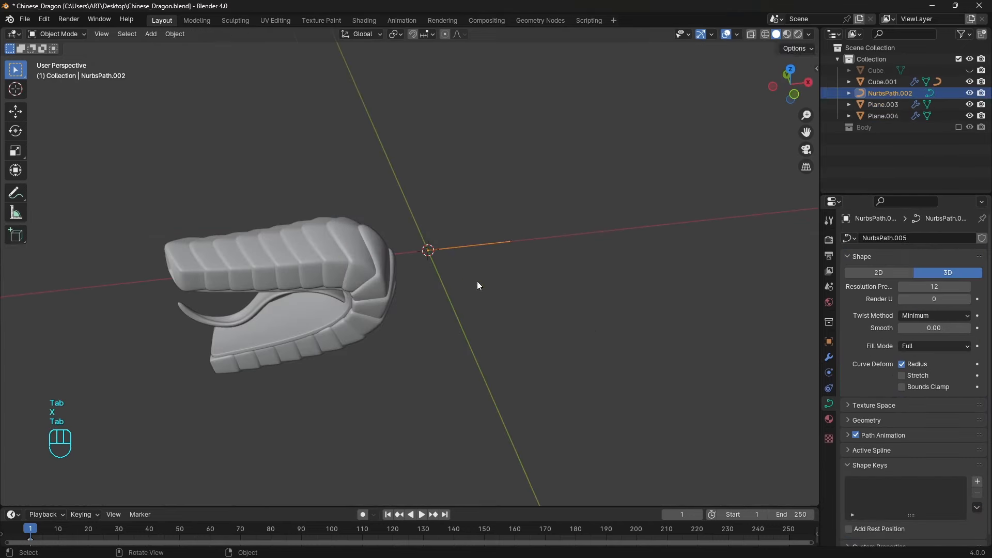
- Give the path a round bevel with 0.143 m depth and filled caps
{"action": "left_click", "coordinate": [852, 420]}
{"action": "scroll", "coordinate": [939, 420], "scroll_direction": "down", "scroll_amount": 4}
{"action": "left_click_drag", "start_coordinate": [934, 444], "coordinate": [956, 444], "text": "shift"}
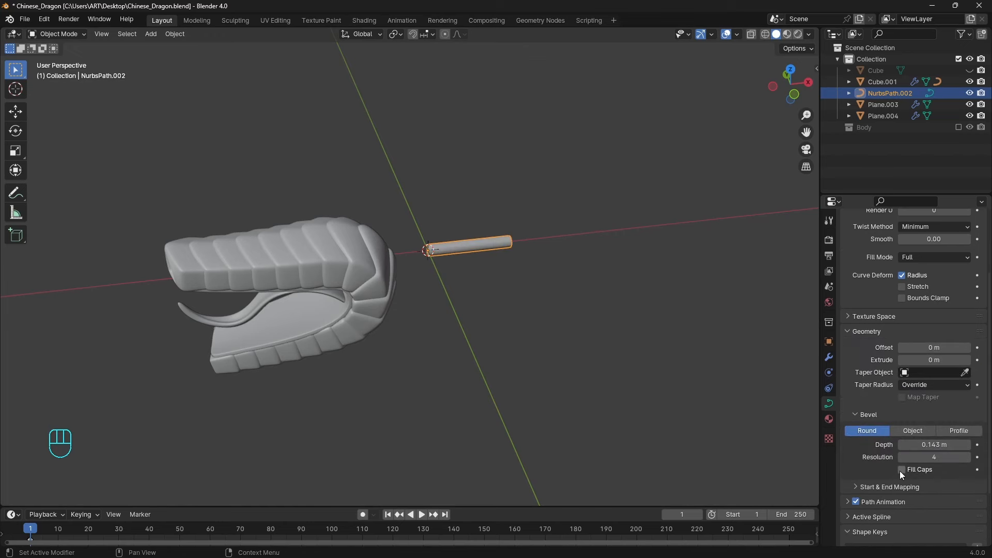
{"action": "scroll", "coordinate": [599, 298], "scroll_direction": "up", "scroll_amount": 2}
- Taper the path into a tooth by shrinking the radius of its far end control points to a point
{"action": "key", "text": "Tab"}
{"action": "left_click_drag", "start_coordinate": [609, 173], "coordinate": [538, 288]}
{"action": "key", "text": "alt+s"}
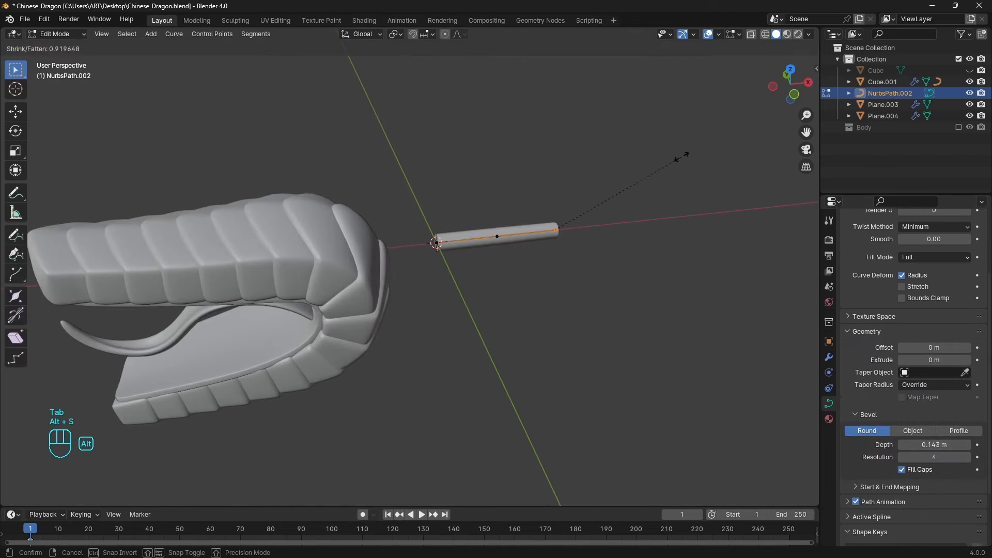
{"action": "left_click", "coordinate": [551, 231]}
{"action": "key", "text": "alt+s"}
{"action": "left_click", "coordinate": [588, 222]}
{"action": "key", "text": "Tab"}
- Rotate the tooth to point downward and fit it, scaled down, under the front of the upper jaw
{"action": "key", "text": "r"}
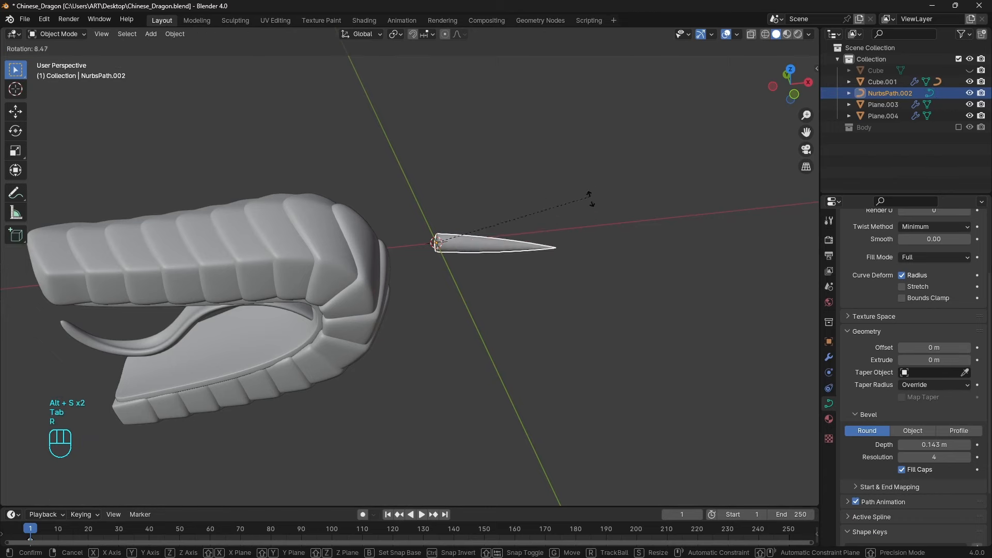
{"action": "left_click", "coordinate": [469, 271]}
{"action": "middle_click_drag", "start_coordinate": [470, 272], "coordinate": [553, 266]}
{"action": "key", "text": "grave"}
{"action": "left_click", "coordinate": [417, 224]}
{"action": "key", "text": "g"}
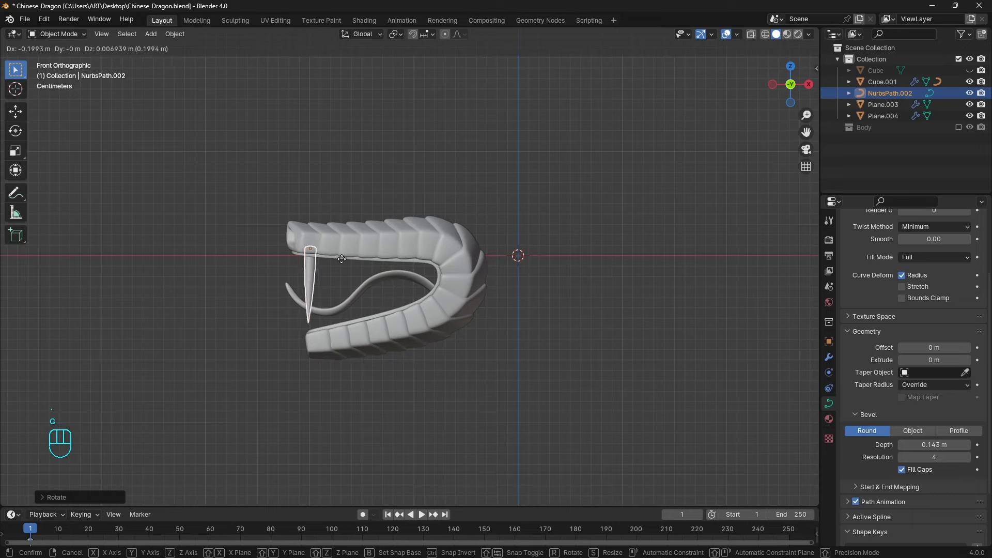
{"action": "left_click", "coordinate": [408, 237]}
{"action": "key", "text": "s"}
{"action": "left_click", "coordinate": [405, 233]}
- Thicken the tooth's root and move its control points to shape the fang
{"action": "scroll", "coordinate": [397, 266], "scroll_direction": "up", "scroll_amount": 2}
{"action": "key", "text": "Tab"}
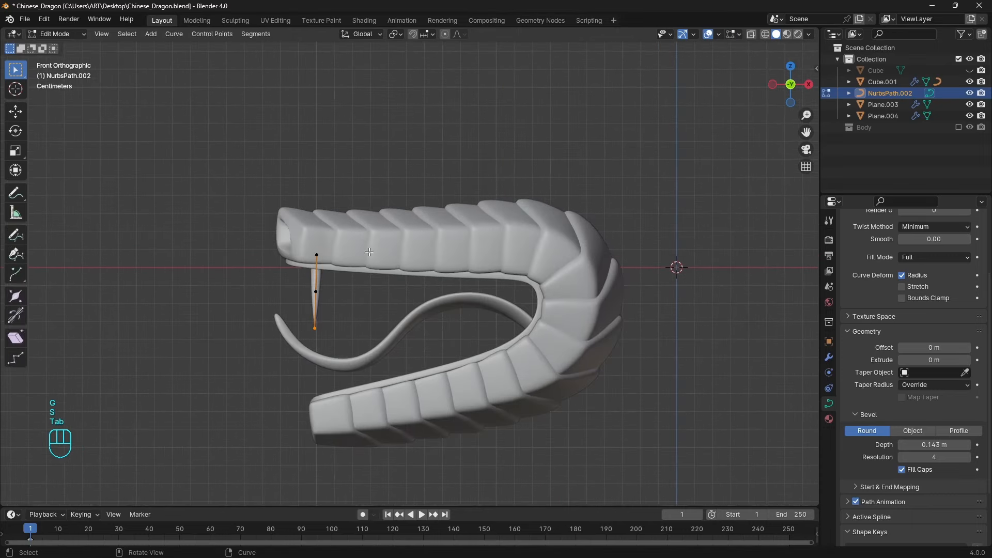
{"action": "scroll", "coordinate": [234, 219], "scroll_direction": "up", "scroll_amount": 3}
{"action": "key", "text": "alt+s"}
{"action": "left_click", "coordinate": [288, 271]}
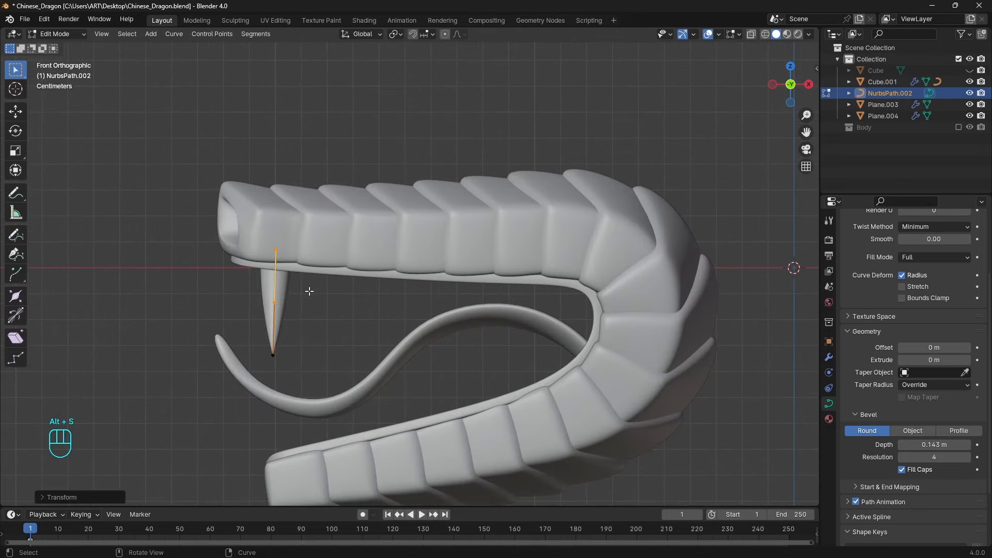
{"action": "key", "text": "g"}
{"action": "left_click", "coordinate": [347, 340]}
- Duplicate the fang along the upper jaw and adjust the radius of the copy's upper control points
{"action": "key", "text": "shift+d"}
{"action": "key", "text": "Tab"}
{"action": "left_click_drag", "start_coordinate": [307, 275], "coordinate": [365, 291]}
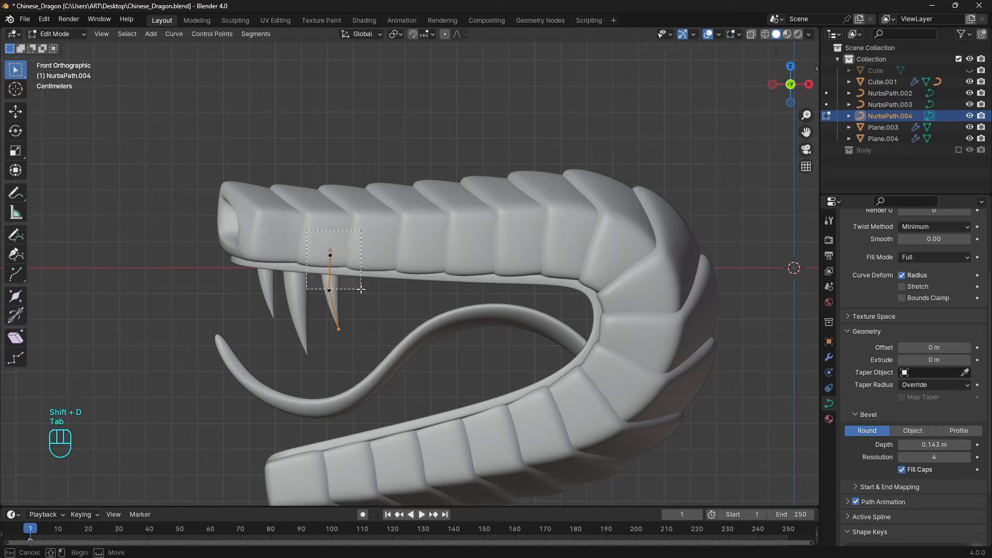
{"action": "key", "text": "alt+s"}
{"action": "left_click", "coordinate": [377, 296]}
{"action": "key", "text": "Tab"}
- Duplicate more teeth along the upper jaw toward the corner of the mouth, varying their shape and angle
{"action": "key", "text": "shift+d"}
{"action": "left_click", "coordinate": [424, 279]}
{"action": "key", "text": "shift+d"}
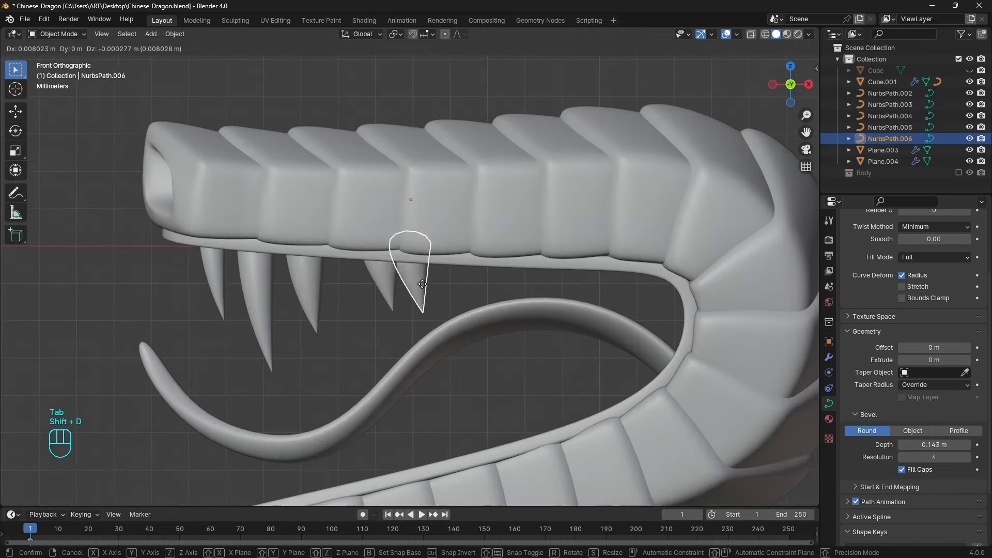
{"action": "left_click", "coordinate": [420, 274]}
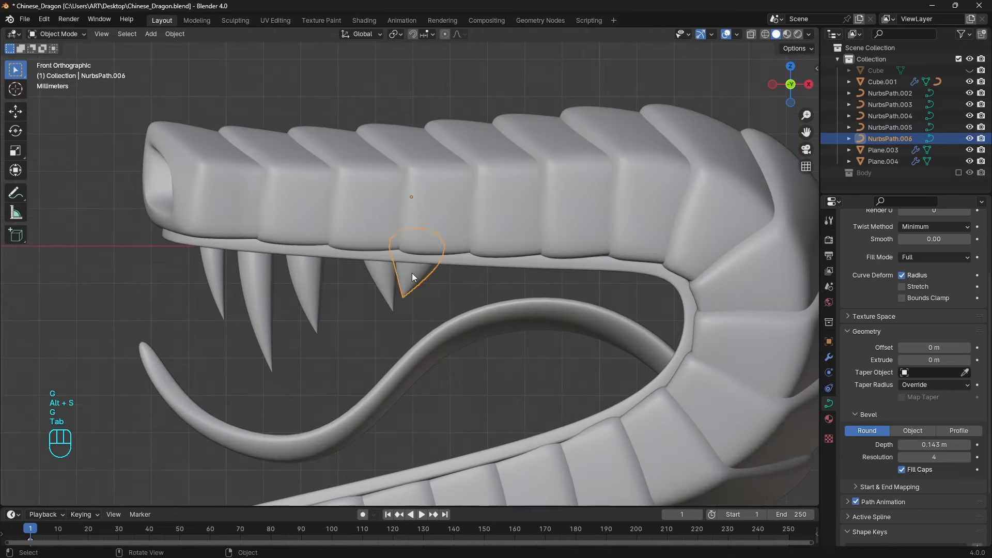
{"action": "key", "text": "shift+d"}
{"action": "left_click", "coordinate": [502, 273]}
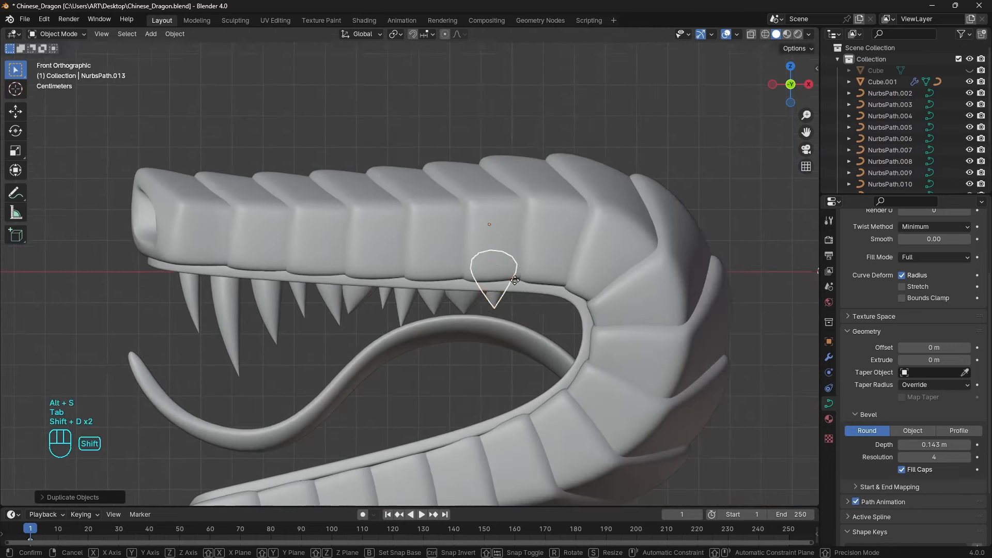
{"action": "key", "text": "r"}
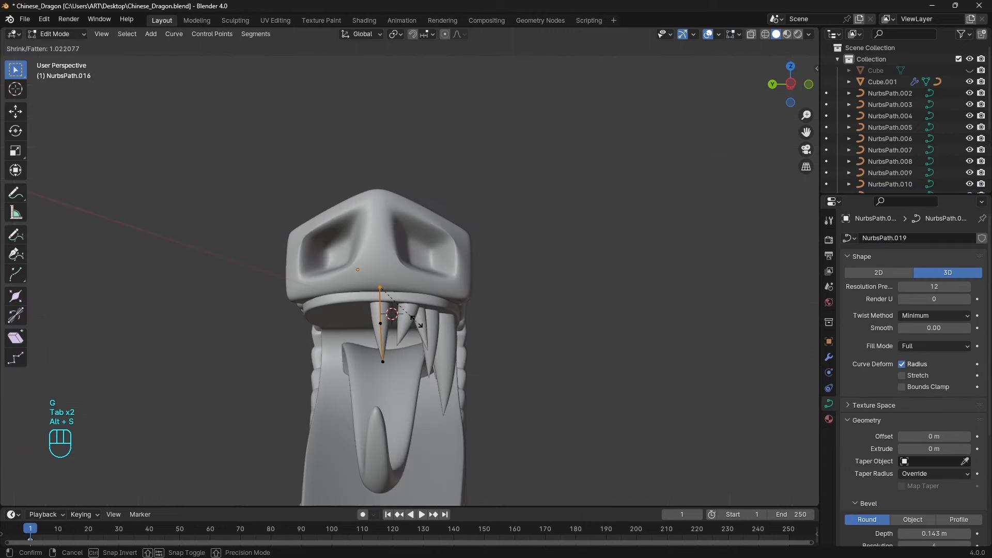
- Adjust the root thickness of the frontmost upper tooth and reposition the tooth beside it
{"action": "left_click", "coordinate": [424, 325]}
{"action": "key", "text": "alt+s"}
{"action": "left_click", "coordinate": [424, 325]}
{"action": "key", "text": "Tab"}
{"action": "left_click", "coordinate": [407, 316]}
{"action": "key", "text": "g"}
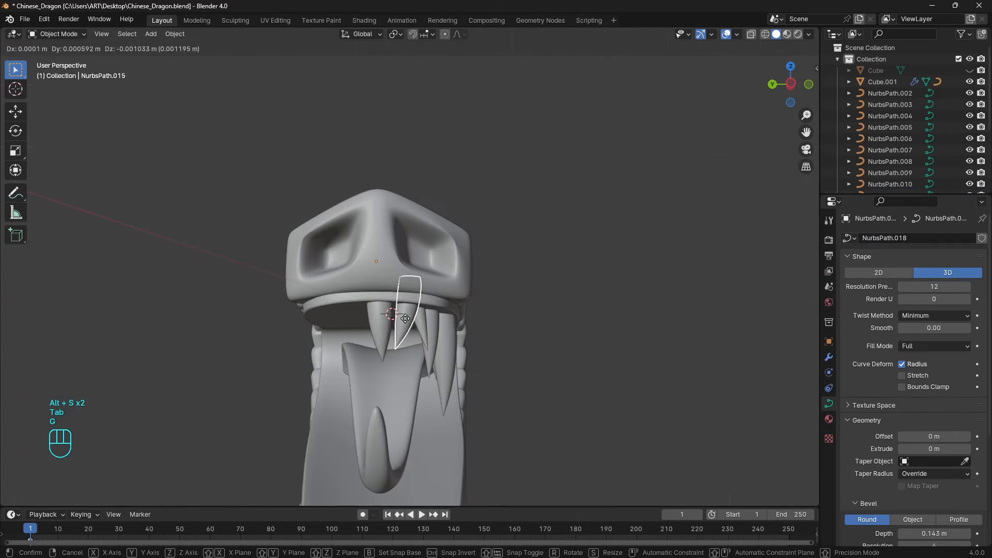
{"action": "left_click", "coordinate": [408, 312]}
{"action": "middle_click_drag", "start_coordinate": [628, 331], "coordinate": [553, 341]}
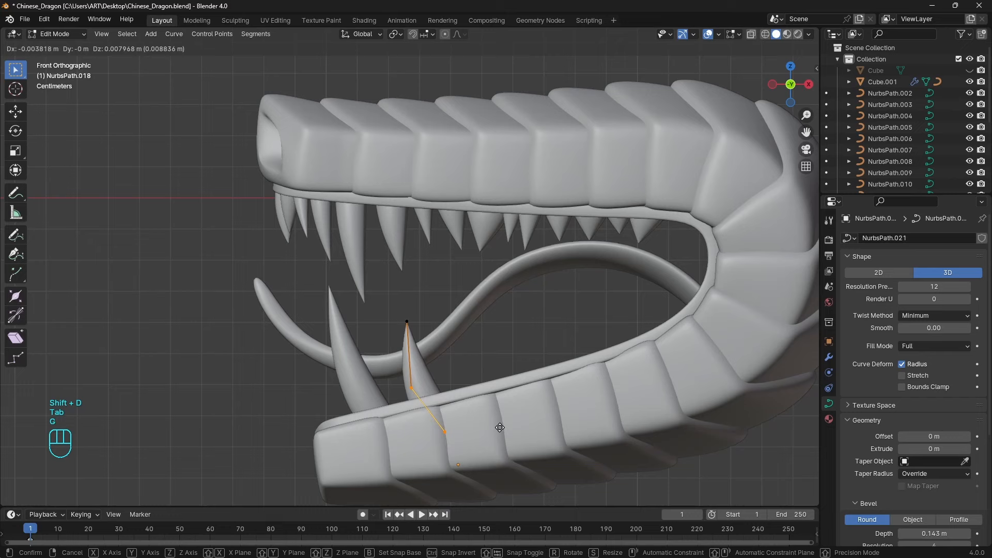
- Move and rotate the control points of the tooth behind the large lower fang to shape it
{"action": "key", "text": "g"}
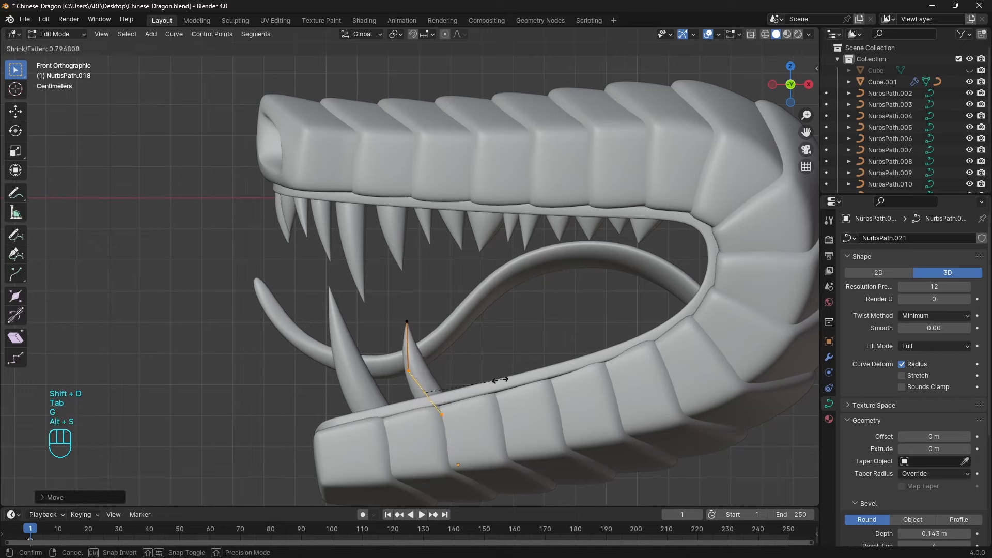
{"action": "key", "text": "r"}
{"action": "left_click", "coordinate": [478, 331]}
- Duplicate a lower tooth and position the copies along the front rim of the lower jaw
{"action": "key", "text": "shift+d"}
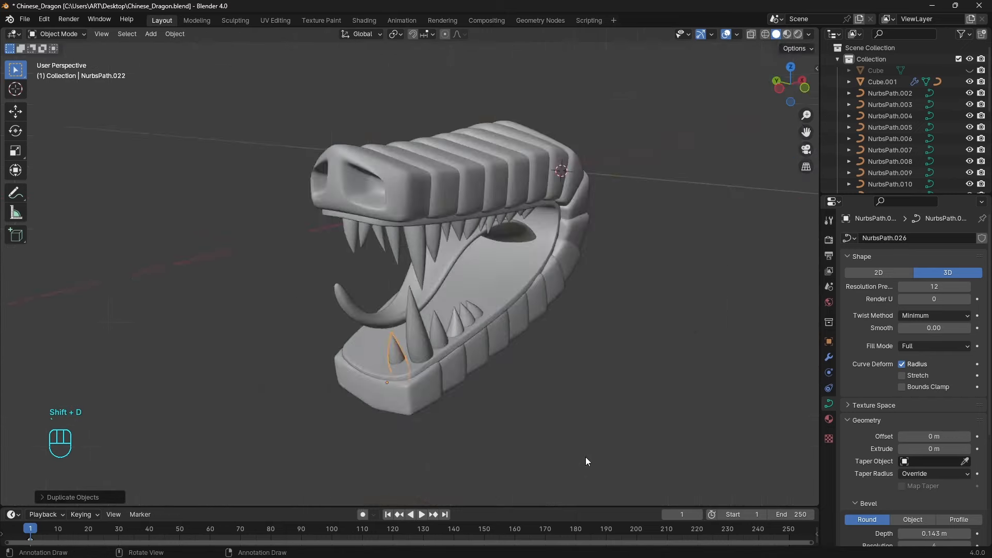
{"action": "middle_click_drag", "start_coordinate": [590, 380], "coordinate": [616, 384]}
{"action": "scroll", "coordinate": [589, 370], "scroll_direction": "down", "scroll_amount": 3}
{"action": "middle_click_drag", "start_coordinate": [547, 354], "coordinate": [420, 317]}
{"action": "key", "text": "g"}
{"action": "left_click", "coordinate": [535, 358]}
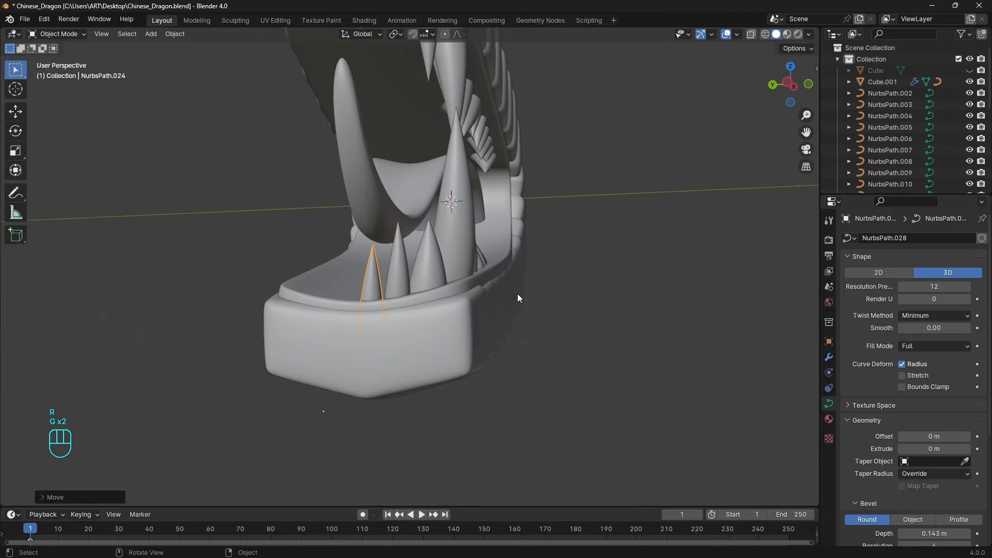
- Reposition the second small tooth on the front rim of the lower jaw
{"action": "scroll", "coordinate": [517, 294], "scroll_direction": "down", "scroll_amount": 2}
{"action": "left_click", "coordinate": [417, 284]}
{"action": "key", "text": "g"}
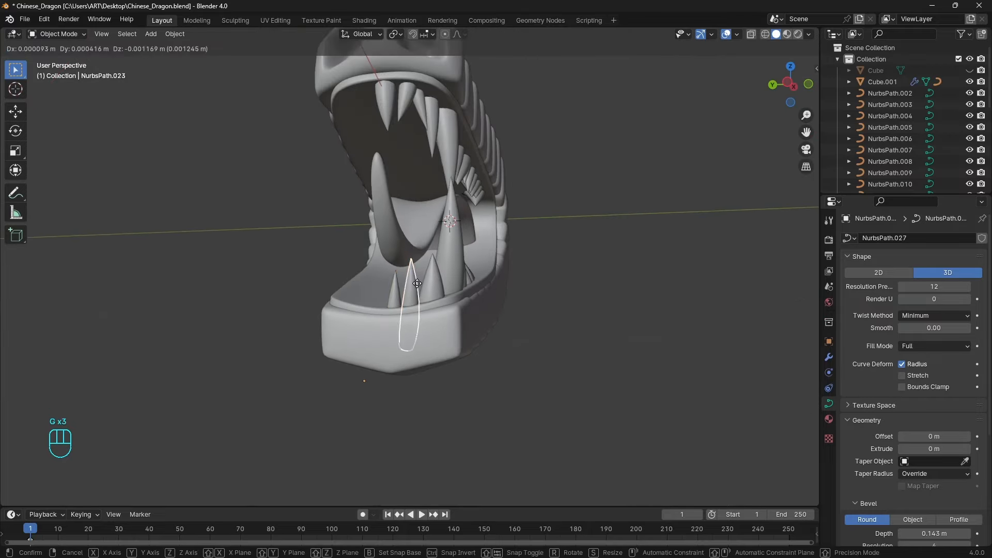
{"action": "left_click", "coordinate": [419, 299]}
{"action": "middle_click_drag", "start_coordinate": [421, 310], "coordinate": [531, 321]}
{"action": "scroll", "coordinate": [532, 321], "scroll_direction": "down", "scroll_amount": 2}
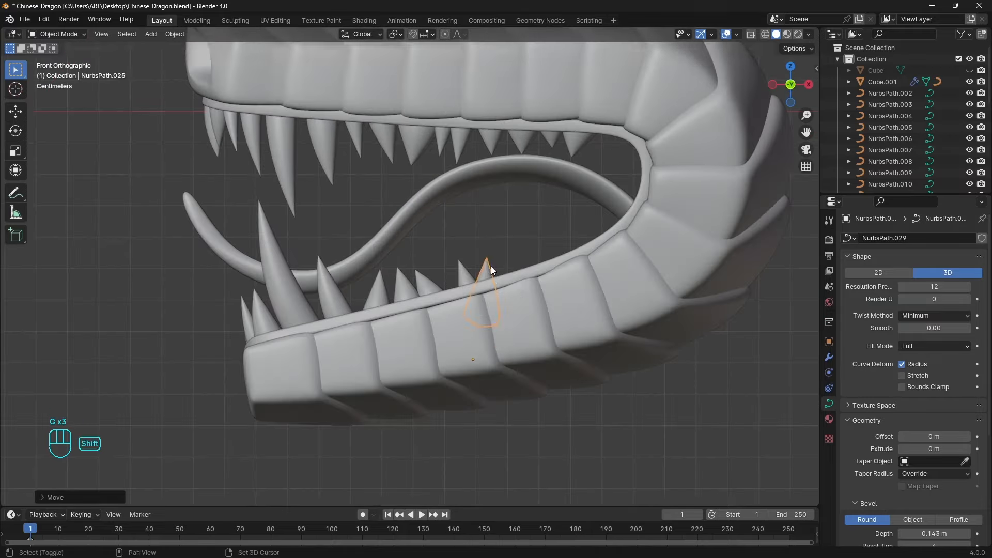
- Duplicate the rearmost lower tooth toward the corner of the mouth, adjust its thickness, and seat it on the jaw rim
{"action": "key", "text": "shift+d"}
{"action": "left_click", "coordinate": [513, 249]}
{"action": "key", "text": "Tab"}
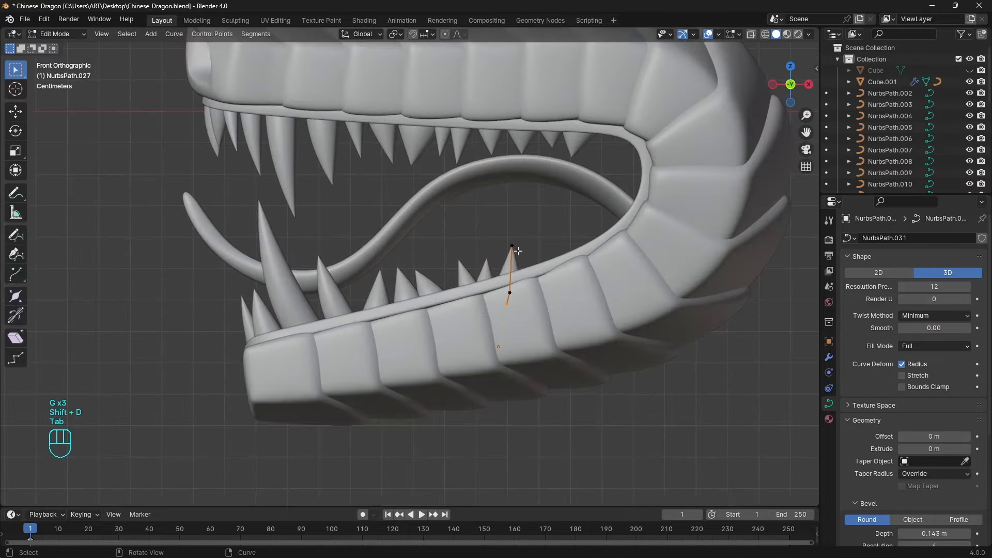
{"action": "key", "text": "a"}
{"action": "key", "text": "alt+s"}
{"action": "left_click", "coordinate": [549, 251]}
{"action": "key", "text": "Tab"}
{"action": "key", "text": "g"}
{"action": "left_click", "coordinate": [573, 236]}
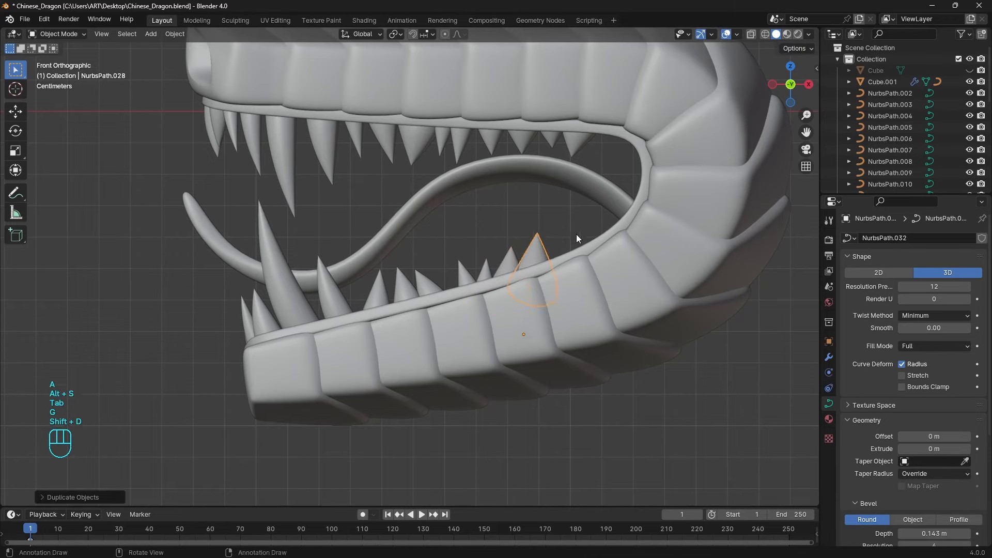
- Add another copy of the rearmost lower tooth, rotated and placed closer to the corner of the mouth
{"action": "key", "text": "shift+d"}
{"action": "key", "text": "r"}
{"action": "key", "text": "g"}
{"action": "left_click", "coordinate": [571, 240]}
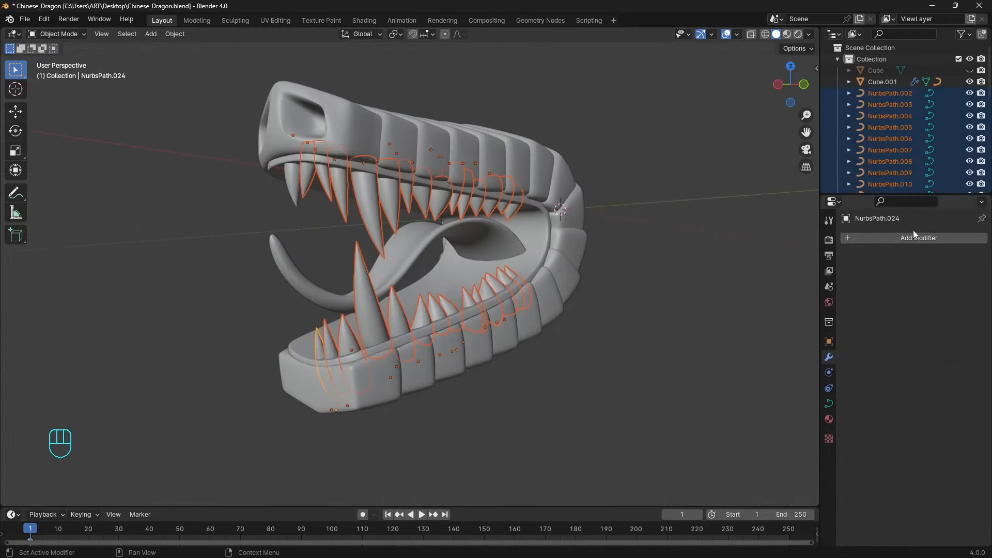
- Add a Mirror modifier to the active front lower tooth, mirroring across Y only with Plane.003 as the mirror object
{"action": "left_click", "coordinate": [913, 237]}
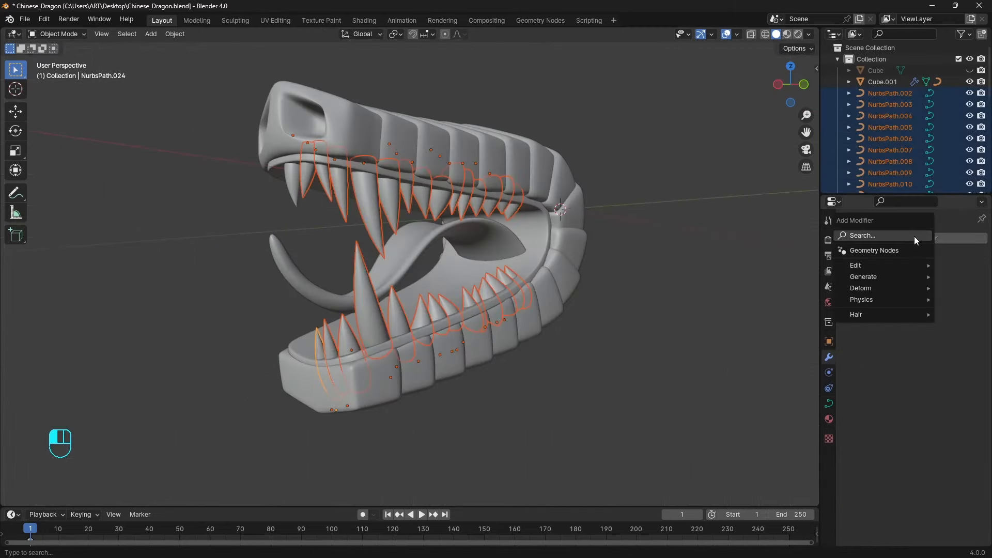
{"action": "type", "text": "mi"}
{"action": "key", "text": "Return"}
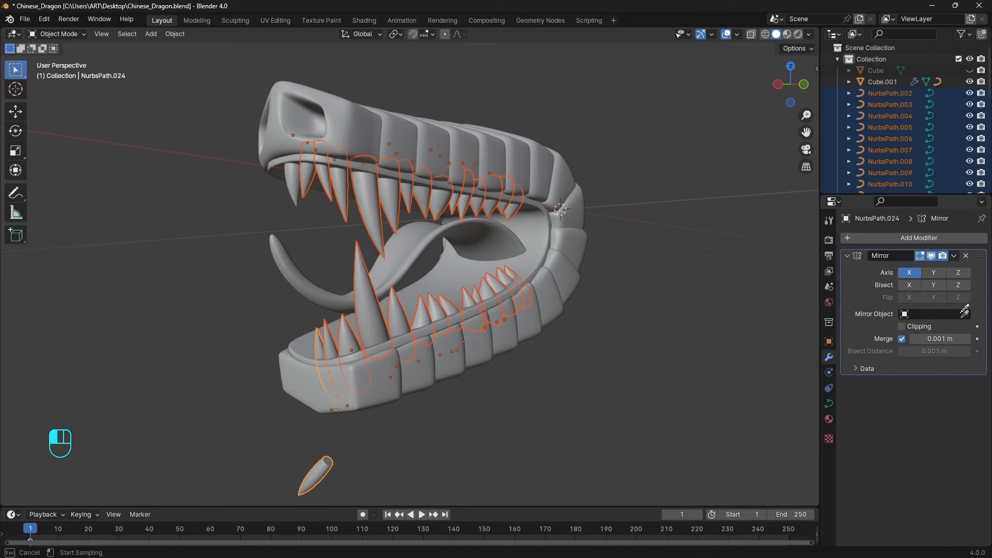
{"action": "left_click", "coordinate": [546, 243]}
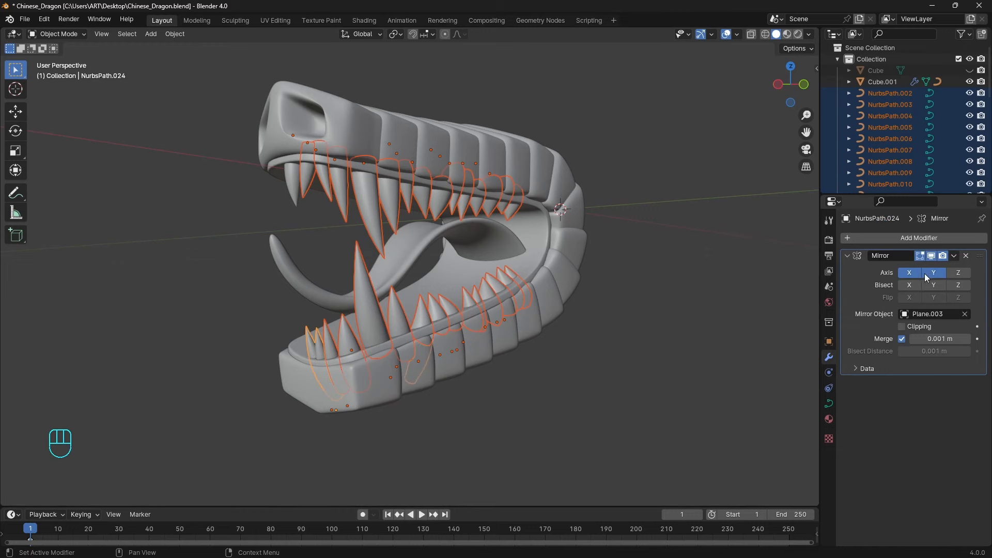
{"action": "middle_click_drag", "start_coordinate": [749, 237], "coordinate": [662, 214]}
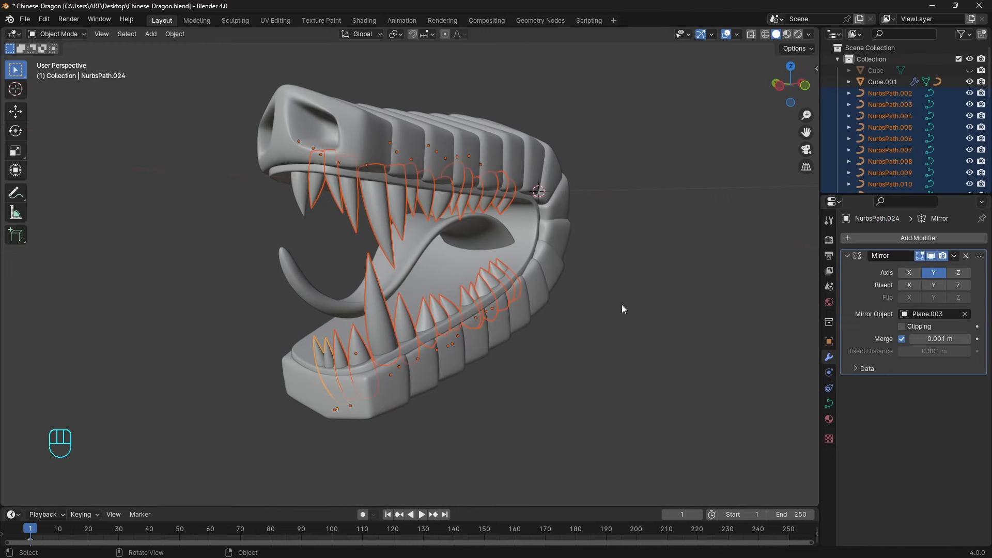
- Copy the Mirror modifier from the active tooth to all the other selected teeth
{"action": "key", "text": "ctrl+l"}
{"action": "left_click", "coordinate": [592, 288]}
{"action": "mouse_move", "coordinate": [510, 335]}
{"action": "middle_mouse_down"}
{"action": "mouse_move", "coordinate": [660, 311]}
{"action": "mouse_move", "coordinate": [635, 325]}
{"action": "mouse_move", "coordinate": [392, 309]}
{"action": "middle_mouse_up"}
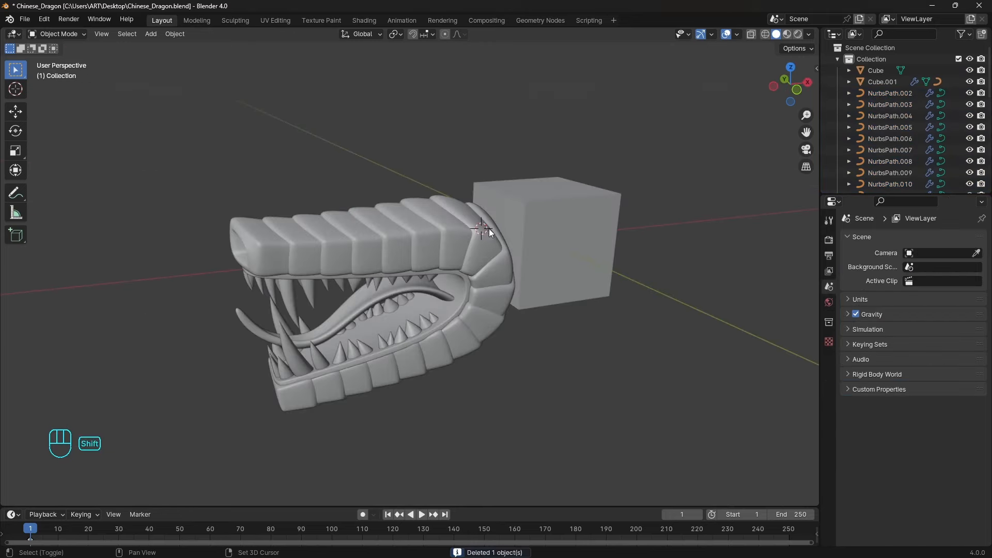
- Add a cube at the rear of the upper jaw and scale it down to eye size
{"action": "key", "text": "shift+a"}
{"action": "mouse_move", "coordinate": [566, 219]}
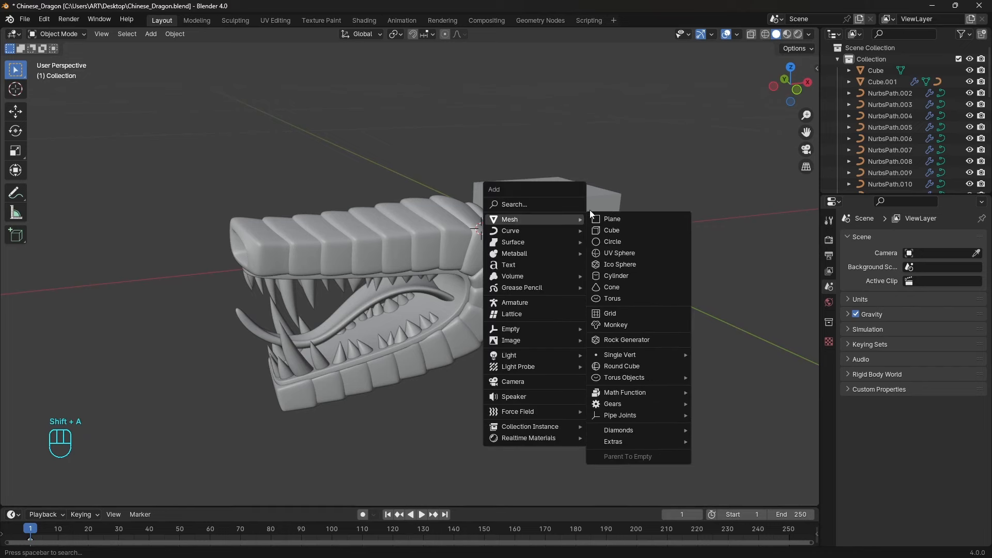
{"action": "left_click", "coordinate": [613, 231]}
{"action": "key", "text": "s"}
{"action": "key", "text": "s"}
{"action": "left_click", "coordinate": [516, 224]}
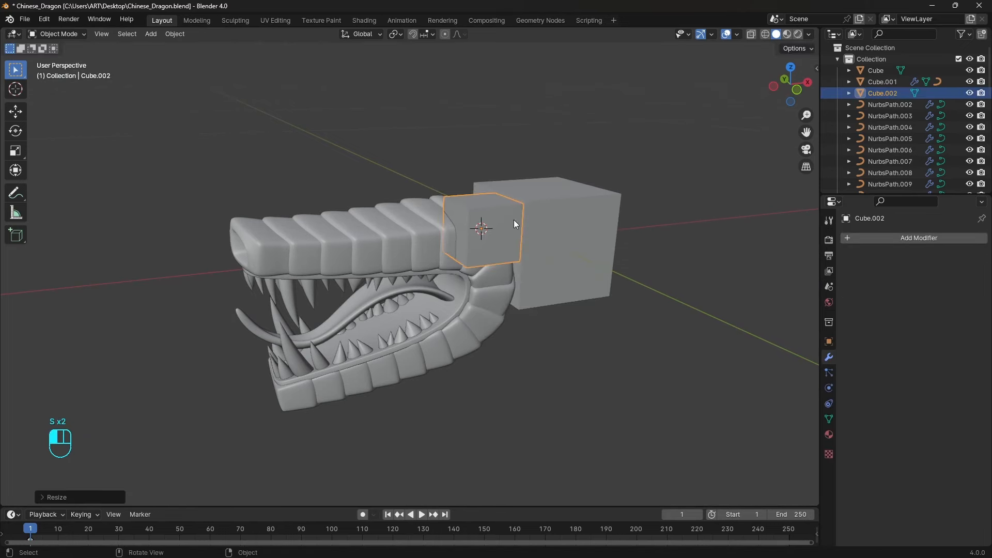
- Apply the new cube's scale and collapse its end faces to points by scaling them to 0 on every axis except X
{"action": "key", "text": "ctrl+a"}
{"action": "left_click", "coordinate": [564, 201]}
{"action": "key", "text": "Tab"}
{"action": "key", "text": "s"}
{"action": "key", "text": "shift+x"}
{"action": "key", "text": "0"}
{"action": "key", "text": "Return"}
{"action": "key", "text": "Tab"}
{"action": "mouse_move", "coordinate": [587, 233]}
{"action": "middle_mouse_down"}
{"action": "mouse_move", "coordinate": [569, 212]}
{"action": "mouse_move", "coordinate": [594, 219]}
{"action": "mouse_move", "coordinate": [580, 226]}
{"action": "middle_mouse_up"}
- Give the pointed cube a level-3 subdivision and smooth shading to form the eyeball
{"action": "key", "text": "ctrl+3"}
{"action": "right_click", "coordinate": [593, 219]}
{"action": "left_click", "coordinate": [595, 222]}
- Scale the new plane down to about the eye's size and rotate it upright beside the head, around the eye
{"action": "key", "text": "s"}
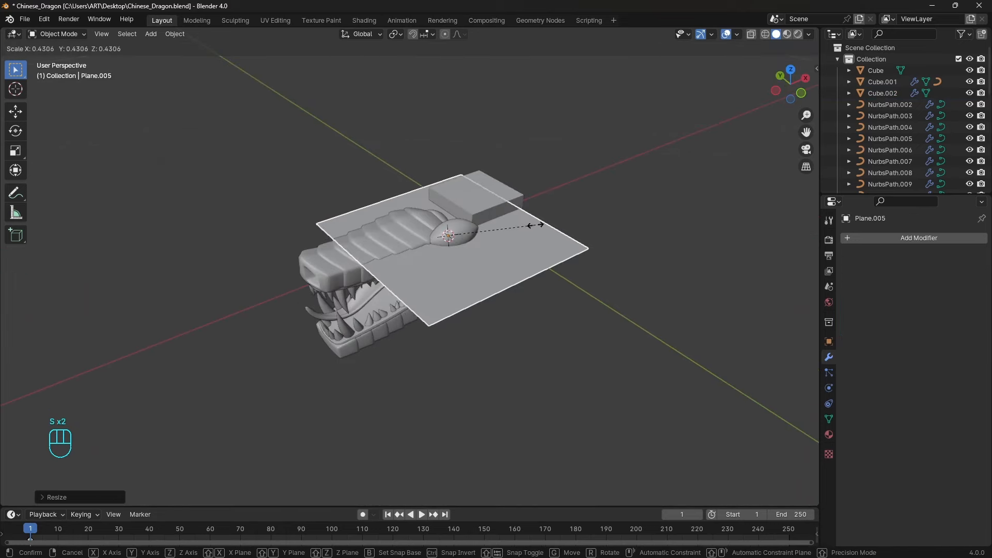
{"action": "left_click", "coordinate": [489, 231]}
{"action": "middle_click_drag", "start_coordinate": [547, 231], "coordinate": [496, 223]}
{"action": "key", "text": "r"}
{"action": "key", "text": "r"}
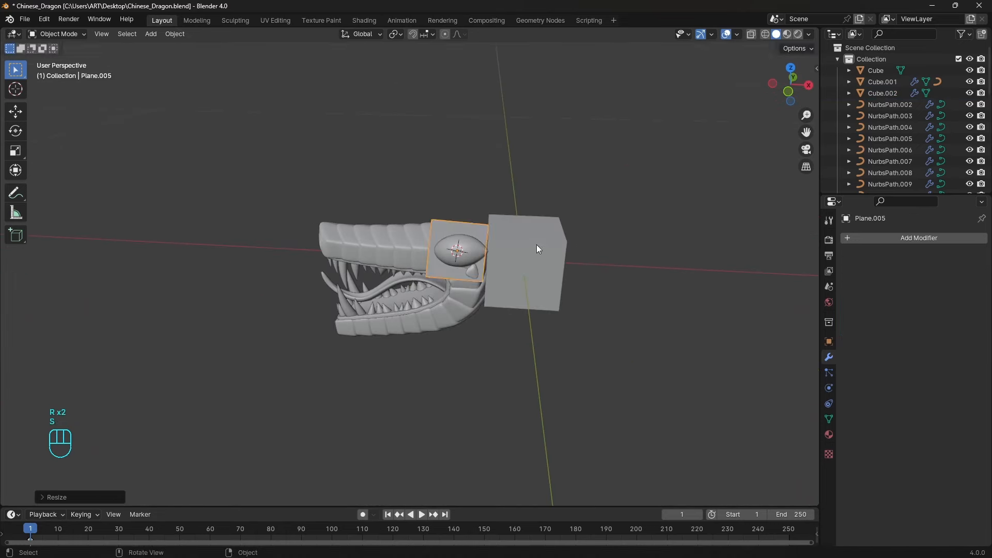
{"action": "key", "text": "alt+z"}
{"action": "key", "text": "shift+r"}
- Add a lengthwise loop cut to the plane and extrude its rear edges backward and upward behind the eye, rotating the end
{"action": "key", "text": "Tab"}
{"action": "key", "text": "ctrl+r"}
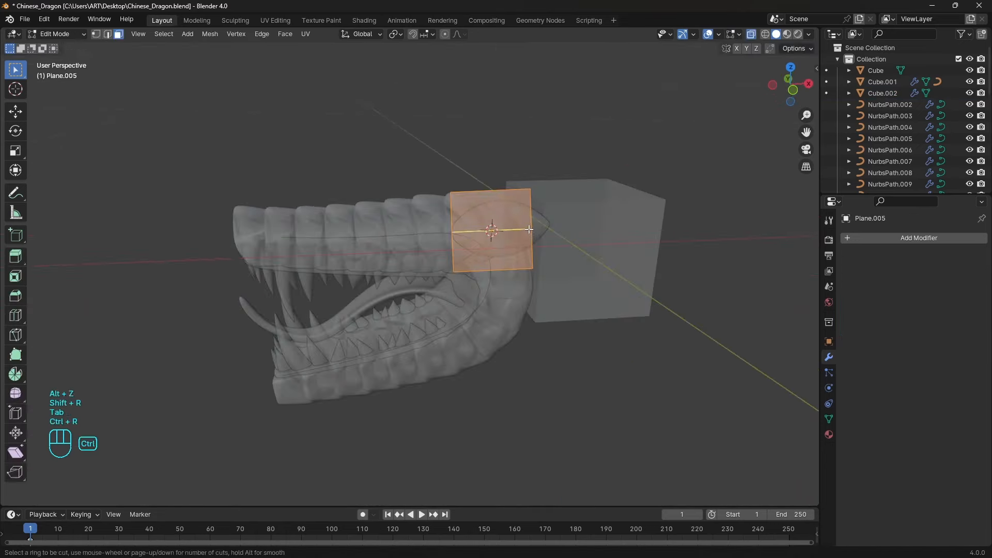
{"action": "left_click", "coordinate": [529, 229]}
{"action": "key", "text": "alt+z"}
{"action": "key", "text": "2"}
{"action": "key", "text": "e"}
{"action": "left_click", "coordinate": [675, 201]}
{"action": "key", "text": "r"}
{"action": "left_click", "coordinate": [686, 165]}
- Move the plane's two front edges into place, extrude them forward and scale the new end
{"action": "left_click_drag", "start_coordinate": [519, 227], "coordinate": [484, 230], "text": "alt"}
{"action": "left_click", "coordinate": [450, 208]}
{"action": "left_click", "coordinate": [453, 265], "text": "shift"}
{"action": "key", "text": "g"}
{"action": "left_click", "coordinate": [501, 221]}
{"action": "key", "text": "e"}
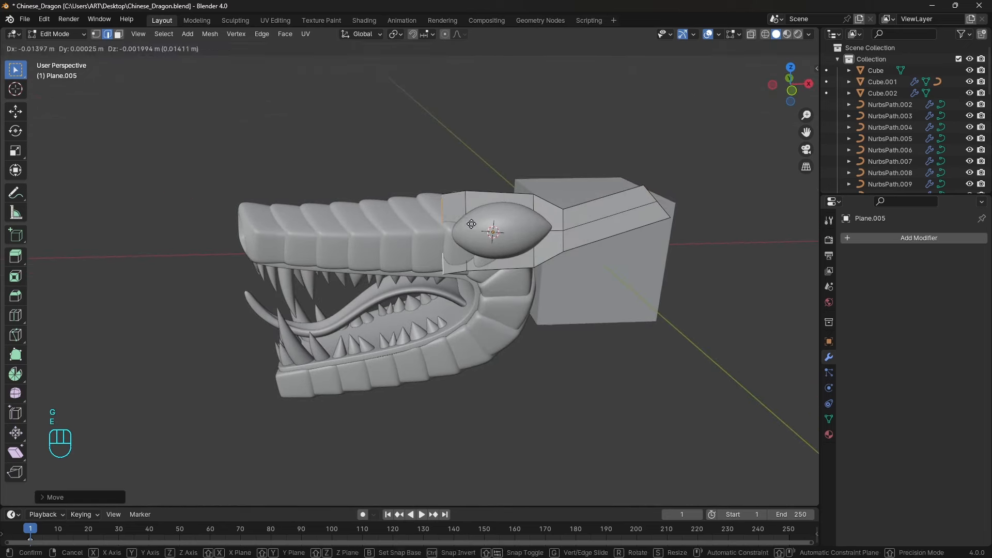
{"action": "left_click", "coordinate": [471, 224]}
{"action": "key", "text": "s"}
{"action": "left_click", "coordinate": [466, 219]}
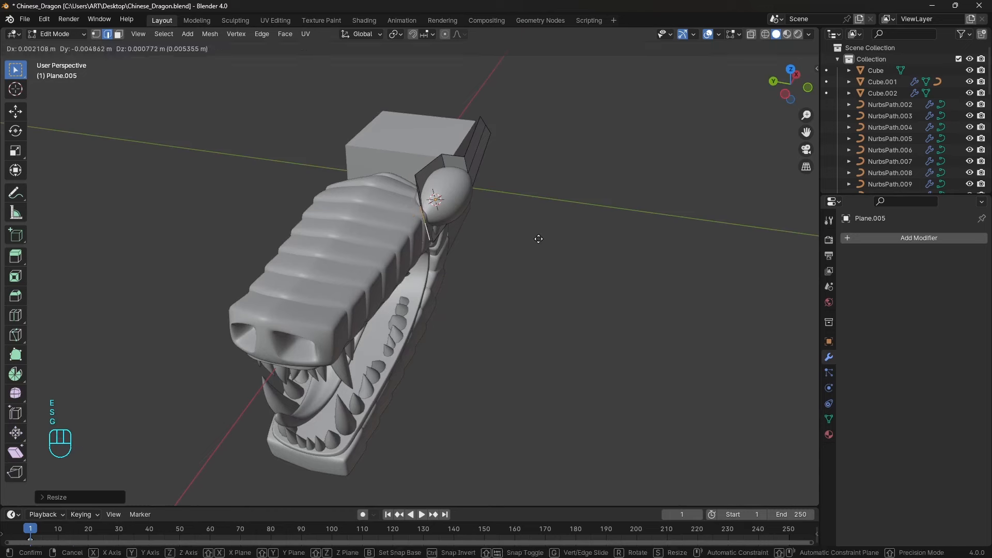
- Fit the plate's front end against the snout, extrude another section forward and resize its end edges
{"action": "middle_click_drag", "start_coordinate": [560, 247], "coordinate": [492, 217]}
{"action": "key", "text": "g"}
{"action": "left_click", "coordinate": [486, 230]}
{"action": "key", "text": "e"}
{"action": "left_click", "coordinate": [474, 221]}
{"action": "key", "text": "s"}
{"action": "left_click", "coordinate": [489, 186]}
- Extrude further sections along the side of the snout, tapering the plate to a narrow front tip
{"action": "key", "text": "e"}
{"action": "left_click", "coordinate": [465, 217]}
{"action": "key", "text": "e"}
{"action": "key", "text": "s"}
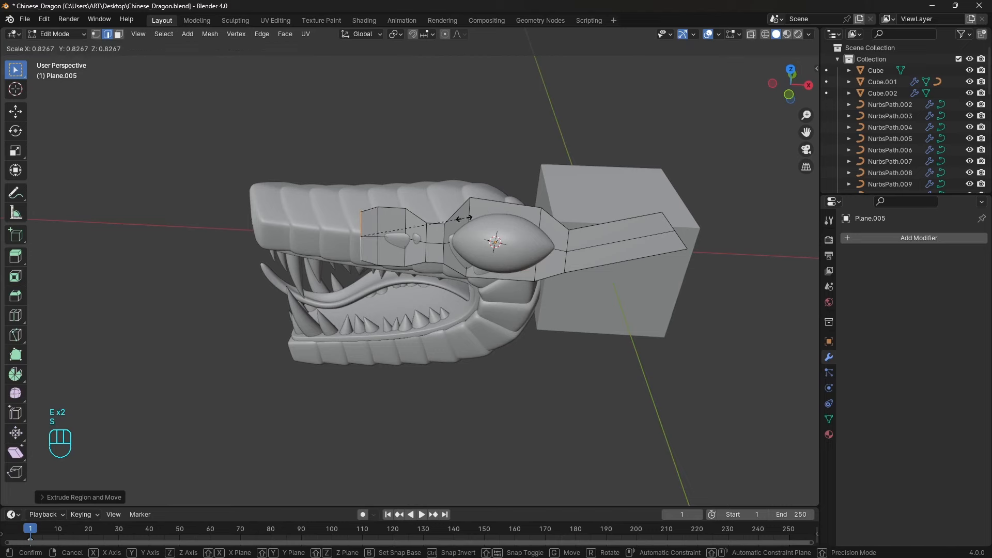
{"action": "left_click", "coordinate": [421, 244]}
{"action": "middle_click_drag", "start_coordinate": [421, 245], "coordinate": [414, 227]}
{"action": "key", "text": "e"}
{"action": "left_click", "coordinate": [413, 224]}
{"action": "key", "text": "Tab"}
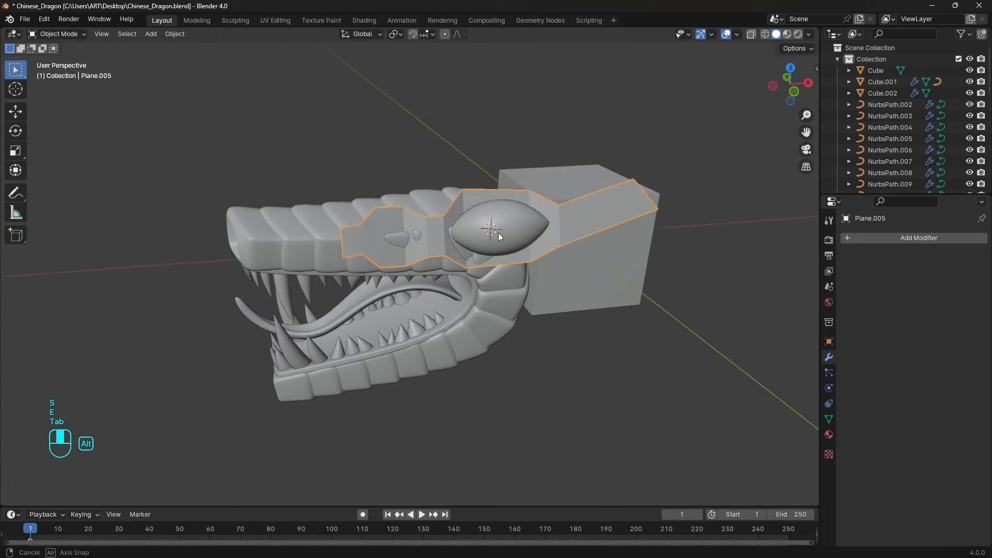
- Reposition the upper vertices on the widened front section of the plate
{"action": "key", "text": "Tab"}
{"action": "key", "text": "1"}
{"action": "left_click_drag", "start_coordinate": [368, 188], "coordinate": [415, 212]}
{"action": "key", "text": "g"}
{"action": "left_click", "coordinate": [414, 222]}
{"action": "key", "text": "Tab"}
{"action": "middle_click_drag", "start_coordinate": [516, 247], "coordinate": [519, 250]}
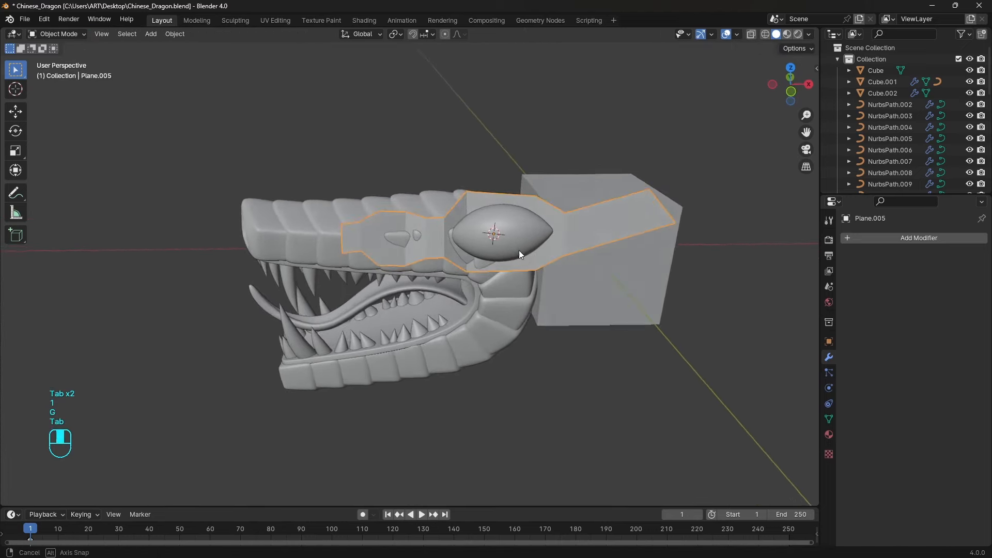
- Add a level-2 Subdivision modifier to the eye-socket plate
{"action": "left_click", "coordinate": [522, 238]}
{"action": "left_click_drag", "start_coordinate": [522, 238], "coordinate": [566, 263], "text": "alt"}
{"action": "left_click", "coordinate": [535, 174]}
{"action": "left_click_drag", "start_coordinate": [536, 209], "coordinate": [504, 243], "text": "alt+shift"}
{"action": "key", "text": "ctrl+2"}
{"action": "middle_click_drag", "start_coordinate": [509, 247], "coordinate": [548, 231]}
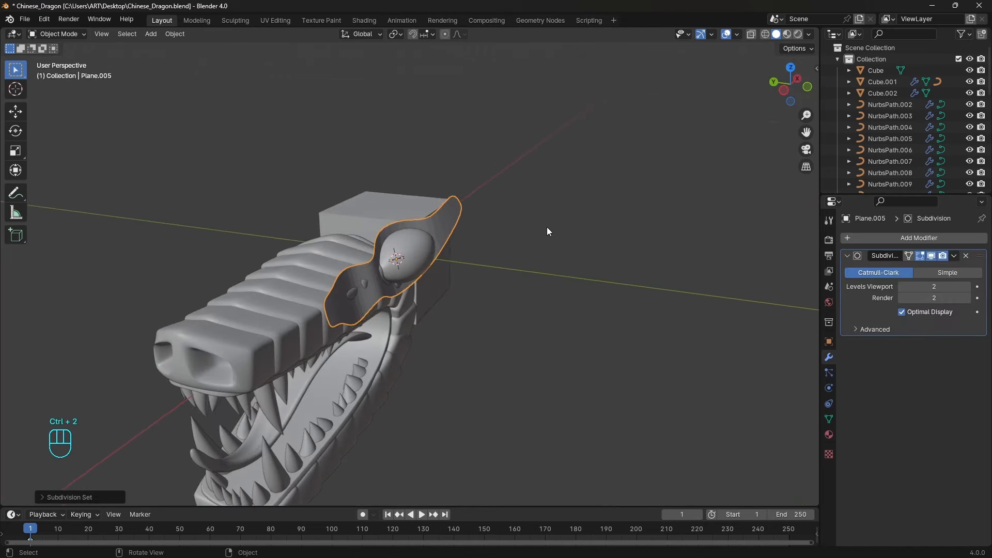
- Thicken the eye-socket plate with a Solidify modifier of 0.03 m thickness and apply its object transform
{"action": "left_click", "coordinate": [951, 240]}
{"action": "left_click", "coordinate": [951, 240]}
{"action": "type", "text": "sol"}
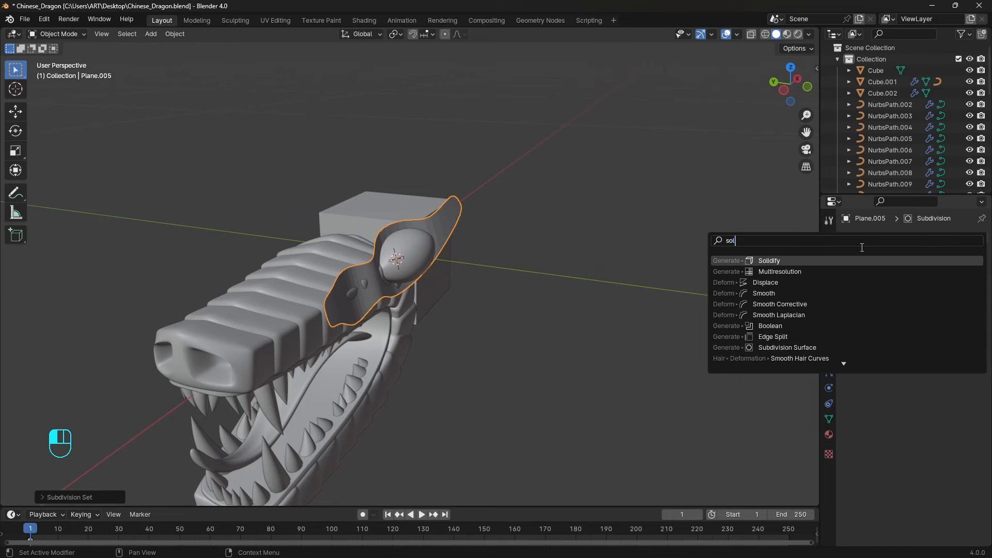
{"action": "left_click", "coordinate": [824, 257]}
{"action": "middle_click_drag", "start_coordinate": [713, 248], "coordinate": [655, 255]}
{"action": "key", "text": "ctrl+a"}
{"action": "left_click", "coordinate": [680, 260]}
{"action": "middle_click_drag", "start_coordinate": [655, 255], "coordinate": [661, 273], "text": "shift"}
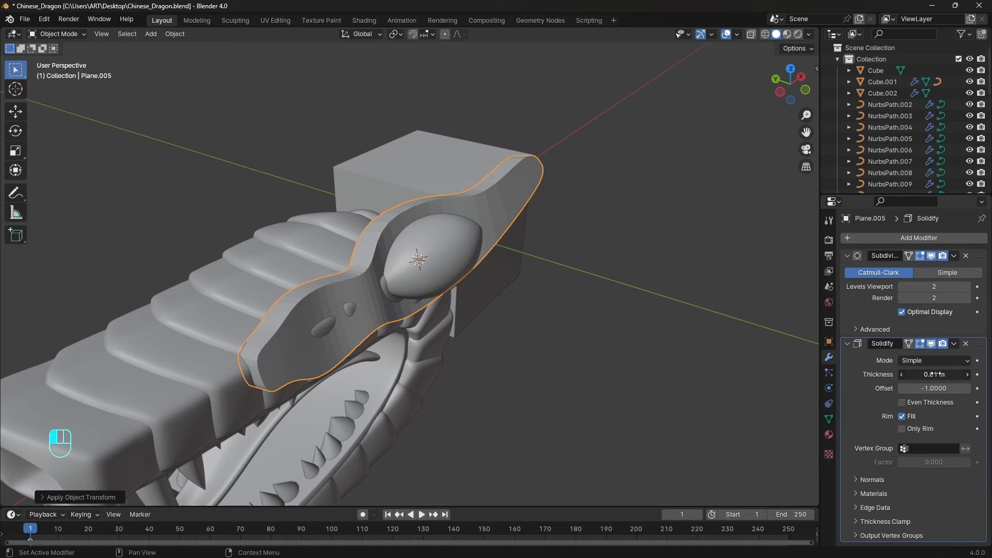
{"action": "left_click_drag", "start_coordinate": [934, 374], "coordinate": [897, 374]}
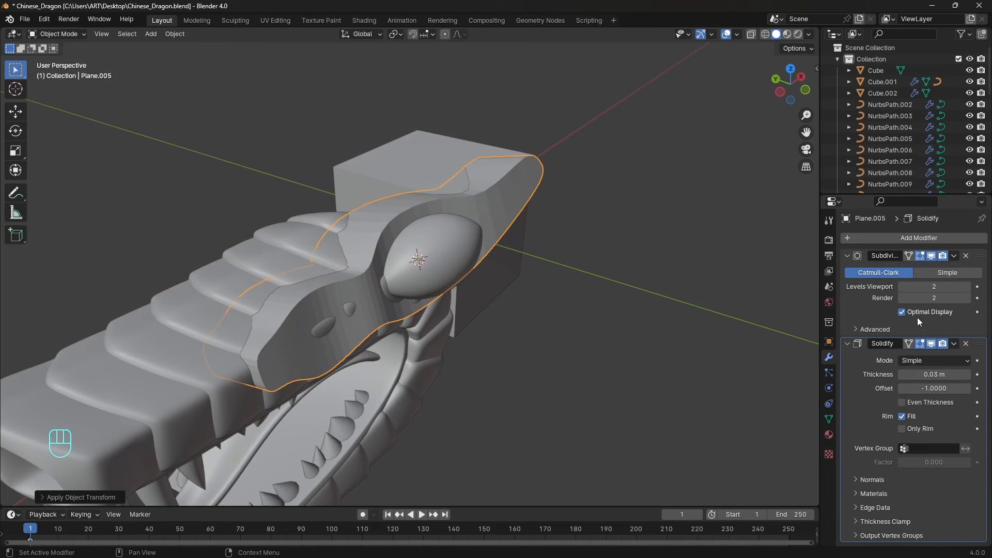
- Add a second Subdivision modifier after Solidify on the eye-socket plate, with 2 viewport levels
{"action": "left_click", "coordinate": [847, 255]}
{"action": "left_click", "coordinate": [847, 268]}
{"action": "left_click", "coordinate": [916, 237]}
{"action": "type", "text": "s"}
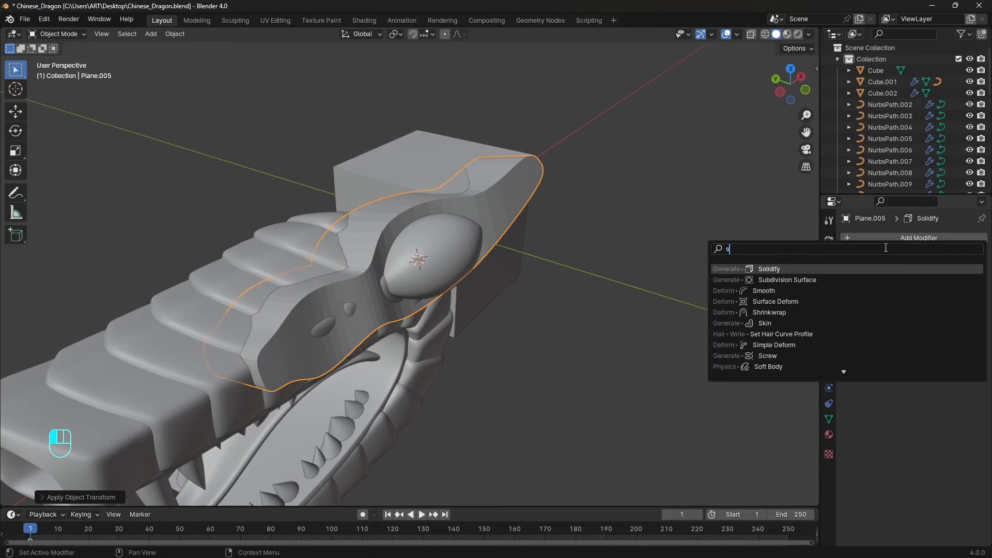
{"action": "type", "text": "ub"}
{"action": "key", "text": "Return"}
{"action": "left_click_drag", "start_coordinate": [789, 281], "coordinate": [619, 296], "text": "alt"}
{"action": "left_click", "coordinate": [967, 317]}
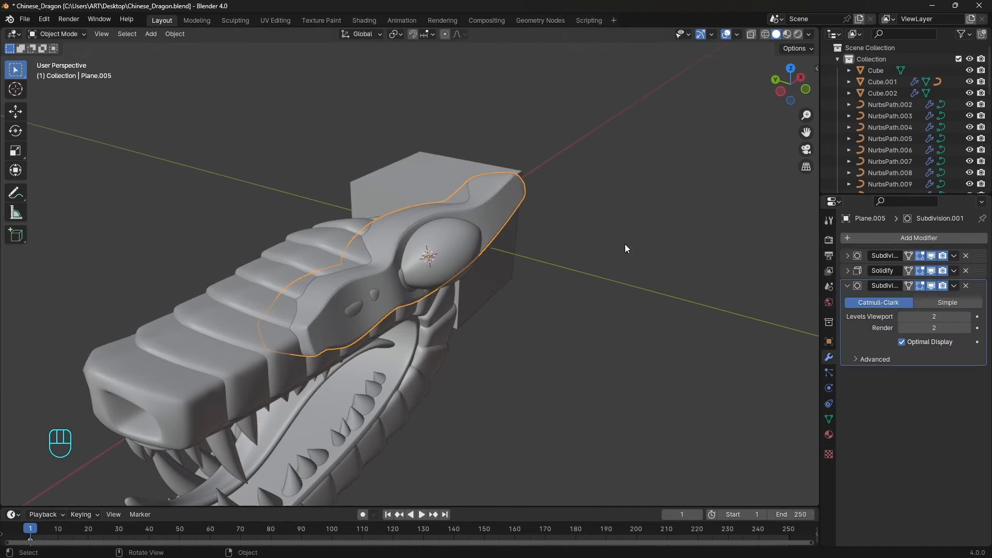
- Shade the eye-socket plate smooth
{"action": "right_click", "coordinate": [607, 227]}
{"action": "left_click", "coordinate": [608, 227]}
{"action": "left_click_drag", "start_coordinate": [620, 258], "coordinate": [602, 250], "text": "alt"}
{"action": "scroll", "coordinate": [602, 250], "scroll_direction": "up", "scroll_amount": 1}
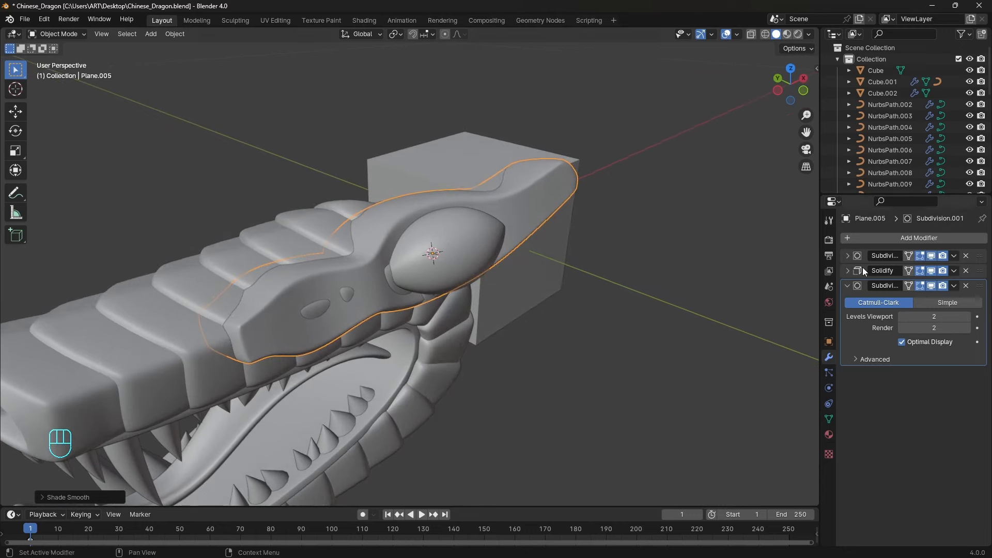
- Try a higher viewport level on the eye-socket plate's first Subdivision modifier
{"action": "left_click", "coordinate": [855, 256]}
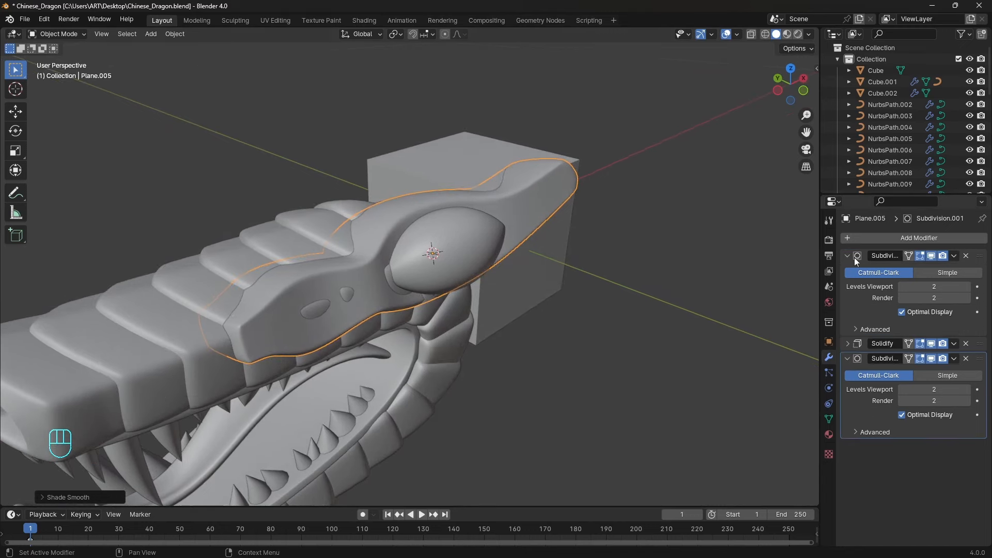
{"action": "left_click", "coordinate": [967, 287]}
{"action": "mouse_move", "coordinate": [724, 280]}
{"action": "left_mouse_down", "text": "alt"}
{"action": "mouse_move", "coordinate": [692, 285]}
{"action": "mouse_move", "coordinate": [723, 289]}
{"action": "left_mouse_up", "text": "alt"}
{"action": "left_click", "coordinate": [901, 287]}
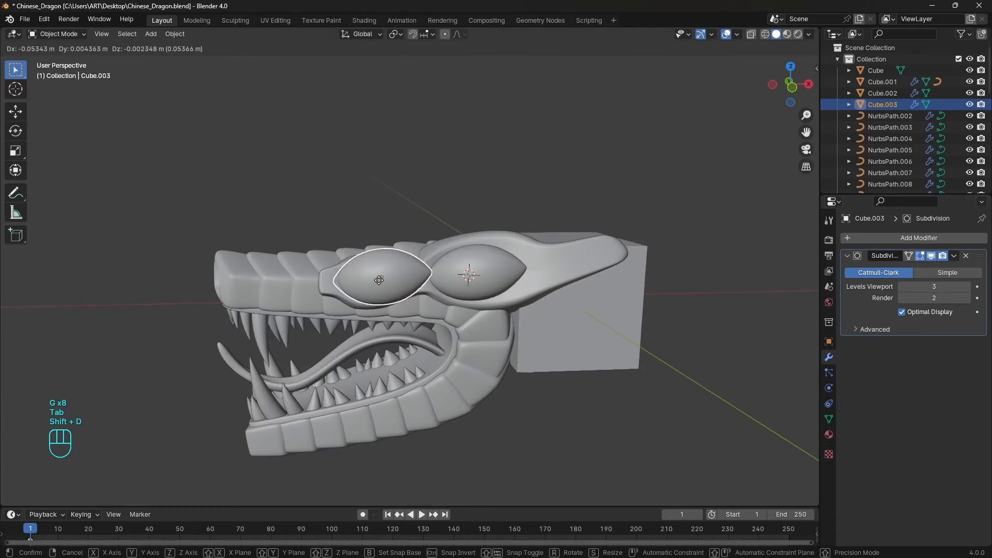
- Place the duplicated eye in the front socket on the snout, rotated and scaled down to fit
{"action": "left_click", "coordinate": [438, 253]}
{"action": "key", "text": "r"}
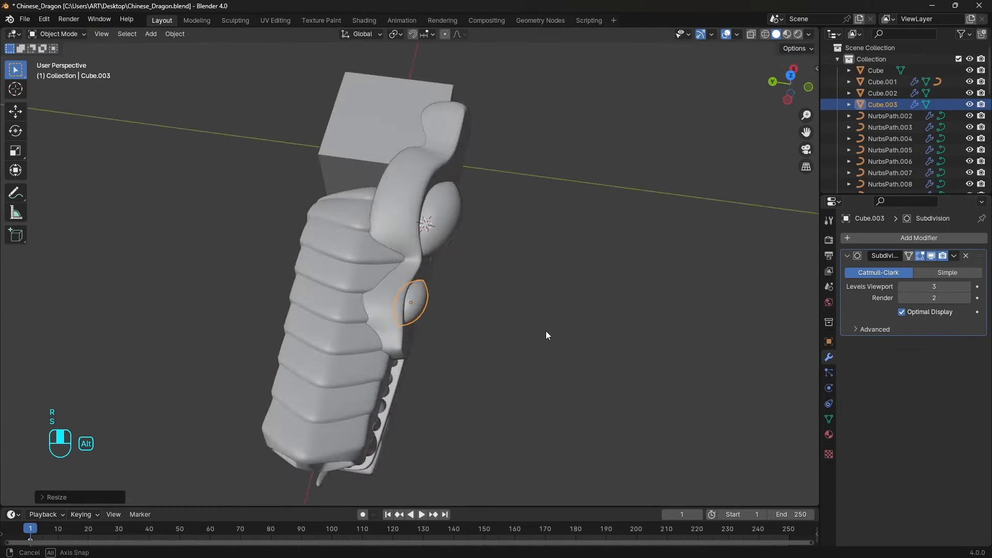
{"action": "left_click_drag", "start_coordinate": [547, 336], "coordinate": [509, 288], "text": "alt"}
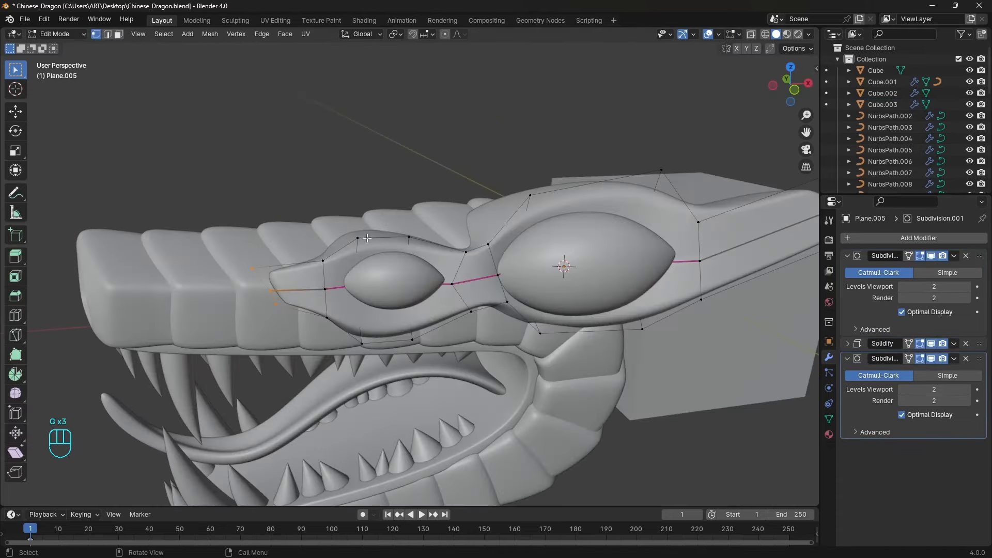
- Narrow the front tip of the eye-socket plate and move its vertices to follow the small eye
{"action": "key", "text": "s"}
{"action": "key", "text": "g"}
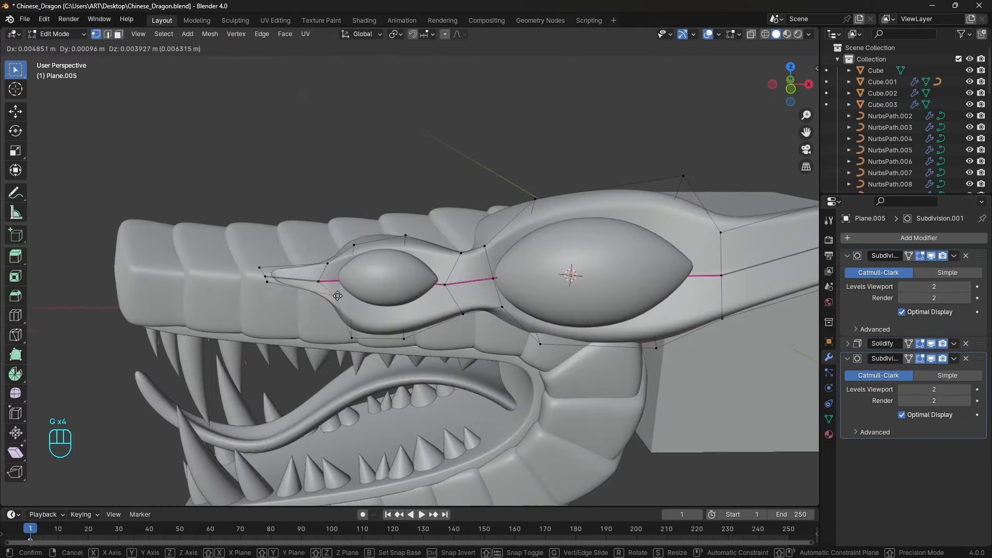
{"action": "left_click", "coordinate": [349, 288]}
- Copy the small eye's modifiers, including the Y-axis Mirror, to the large eye
{"action": "key", "text": "ctrl+l"}
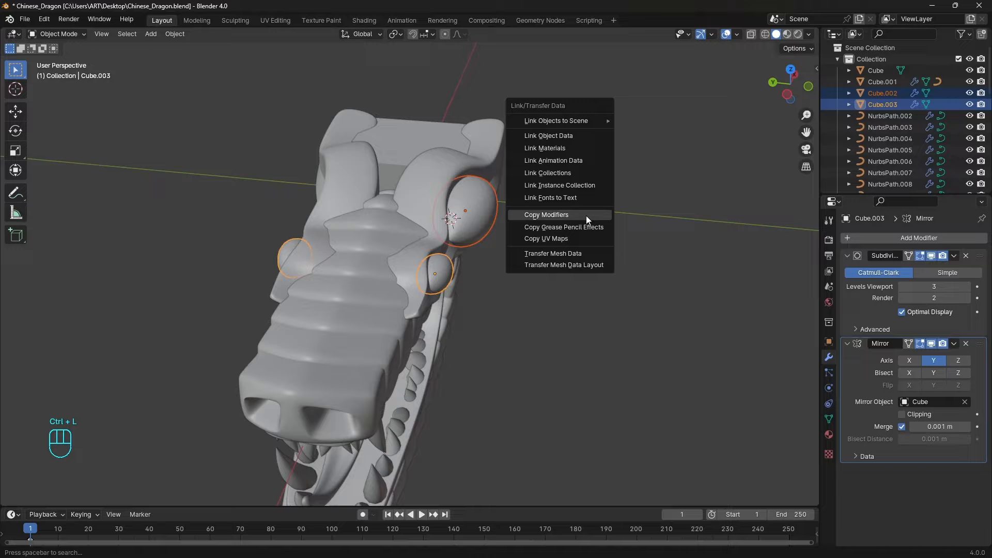
{"action": "left_click", "coordinate": [586, 215]}
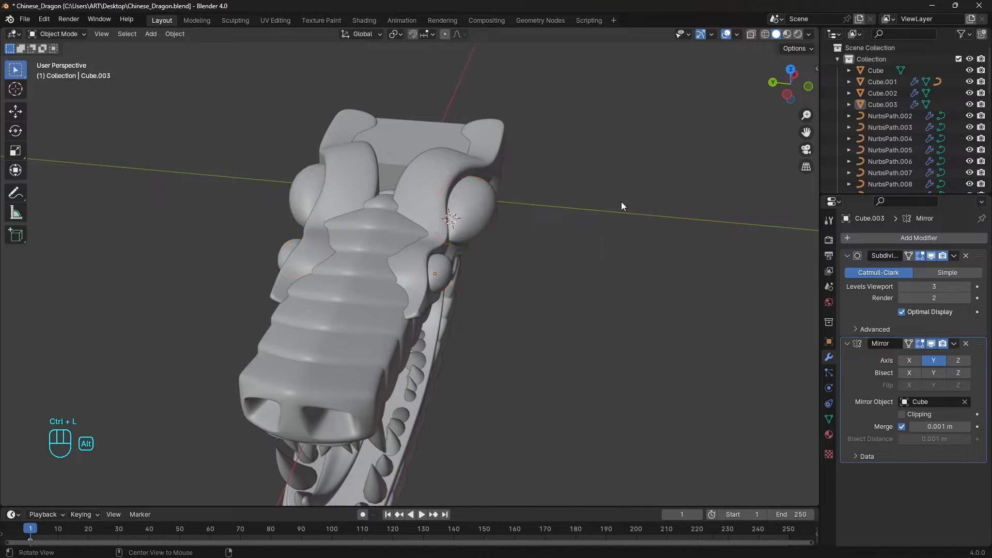
{"action": "scroll", "coordinate": [621, 201], "scroll_direction": "down", "scroll_amount": 5}
{"action": "middle_click_drag", "start_coordinate": [621, 202], "coordinate": [547, 270], "text": "alt"}
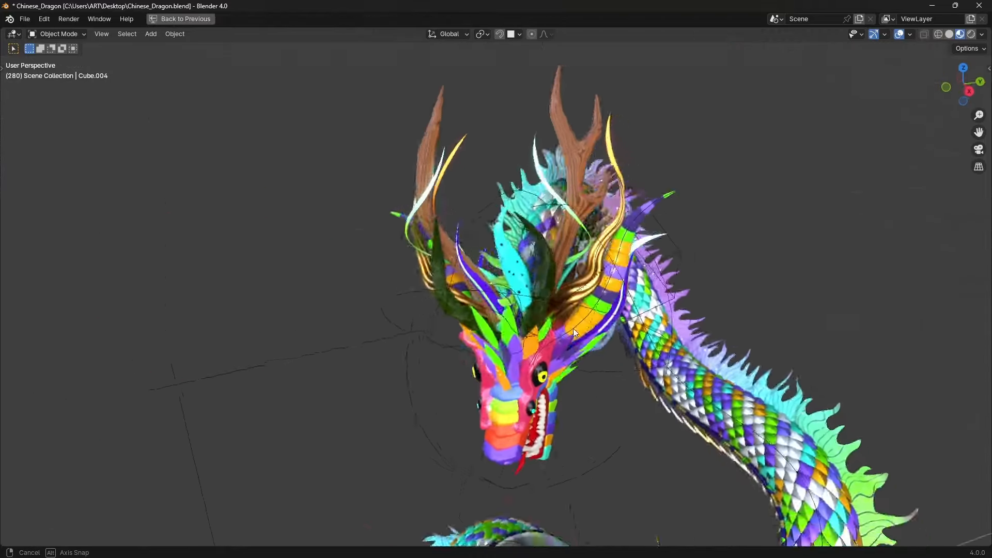
- Scale down the new cube behind the head and merge all its vertices into a single point
{"action": "middle_click_drag", "start_coordinate": [589, 335], "coordinate": [702, 286], "text": "alt"}
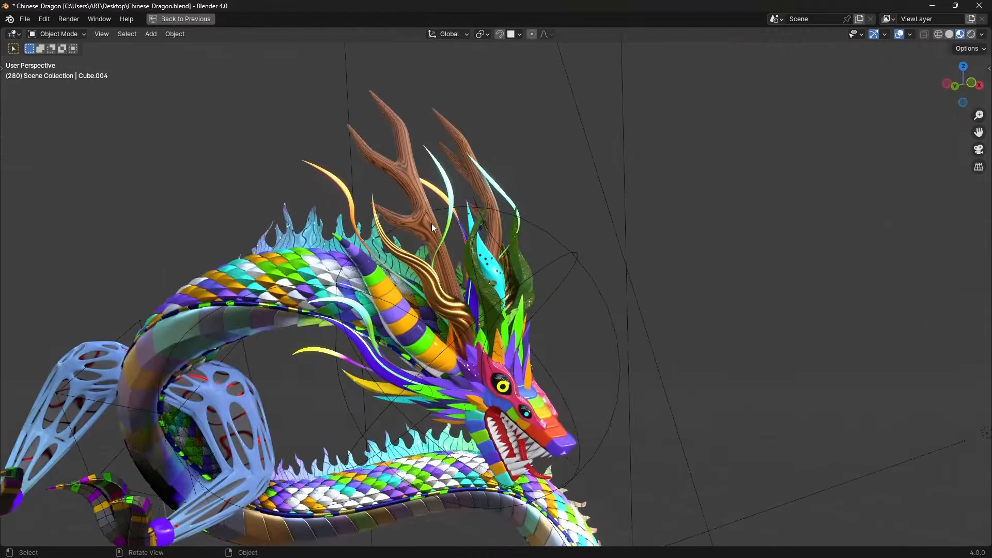
{"action": "key", "text": "s"}
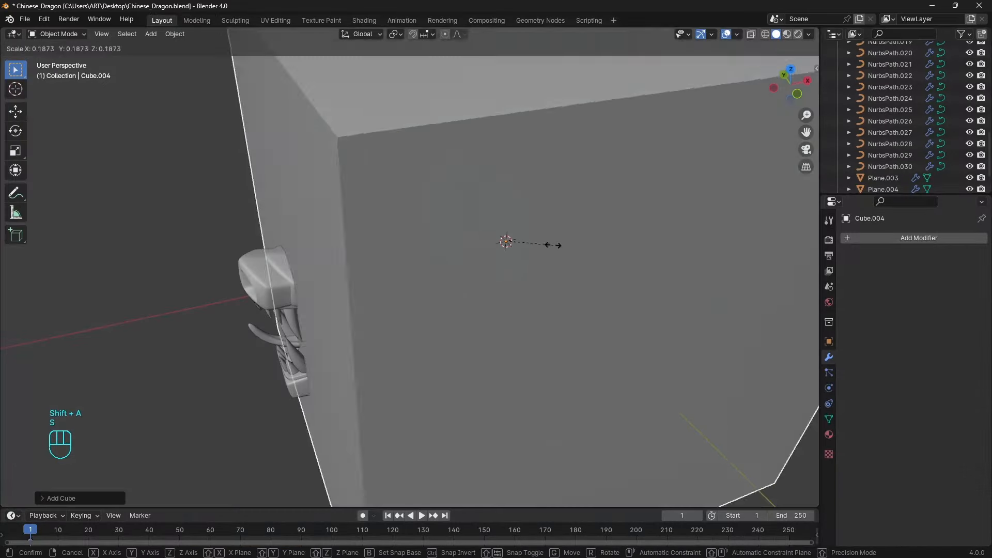
{"action": "left_click", "coordinate": [514, 259]}
{"action": "key", "text": "Tab"}
{"action": "key", "text": "alt+z"}
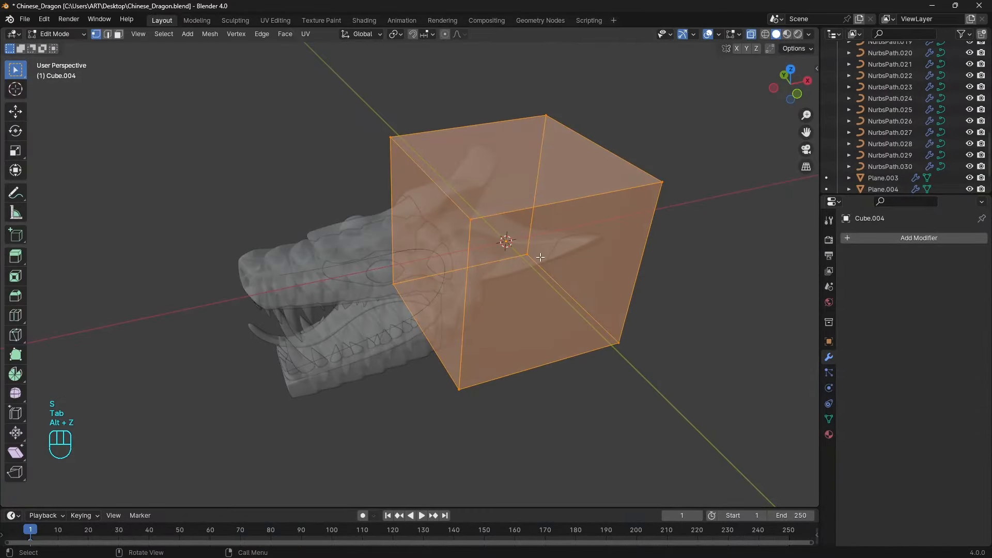
{"action": "key", "text": "m"}
{"action": "left_click", "coordinate": [545, 255]}
- Add a Skin modifier to the single-vertex object behind the head
{"action": "key", "text": "Tab"}
{"action": "mouse_move", "coordinate": [564, 261]}
{"action": "middle_mouse_down"}
{"action": "mouse_move", "coordinate": [568, 237]}
{"action": "mouse_move", "coordinate": [552, 252]}
{"action": "middle_mouse_up"}
{"action": "left_click", "coordinate": [918, 238]}
{"action": "left_click", "coordinate": [811, 409]}
- Extrude the vertex twice, up and away from the head, to form the lower stem of the antler
{"action": "key", "text": "Tab"}
{"action": "key", "text": "e"}
{"action": "key", "text": "e"}
{"action": "left_click", "coordinate": [557, 193]}
{"action": "middle_click_drag", "start_coordinate": [557, 196], "coordinate": [555, 290]}
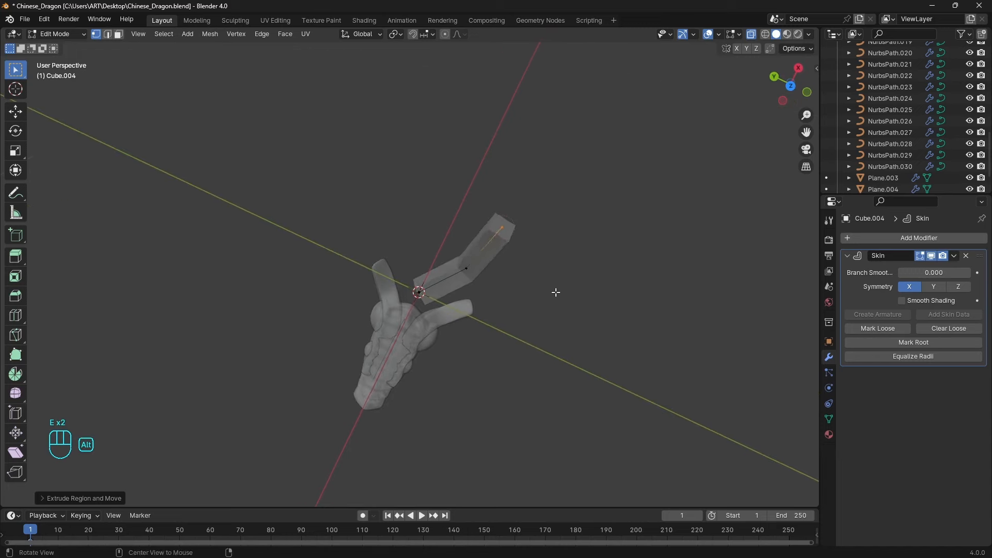
- Extrude the antler's stem onward and branch off two side prongs, giving the antler three tips
{"action": "key", "text": "e"}
{"action": "left_click", "coordinate": [566, 171]}
{"action": "left_click", "coordinate": [502, 227]}
{"action": "key", "text": "e"}
{"action": "left_click", "coordinate": [560, 228]}
{"action": "key", "text": "e"}
{"action": "middle_click_drag", "start_coordinate": [548, 191], "coordinate": [498, 256], "text": "shift"}
{"action": "key", "text": "e"}
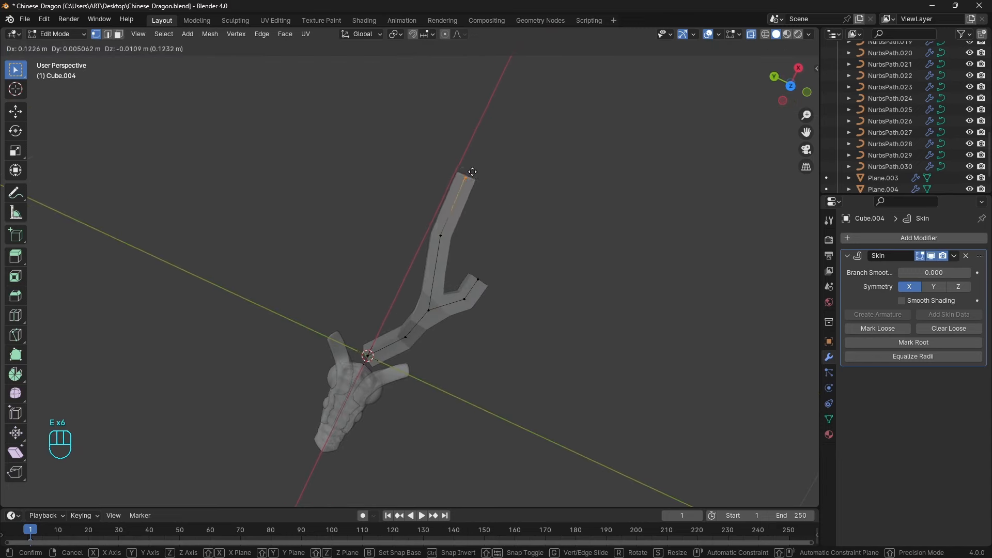
{"action": "key", "text": "e"}
{"action": "left_click", "coordinate": [537, 192]}
{"action": "middle_click_drag", "start_coordinate": [544, 195], "coordinate": [602, 227]}
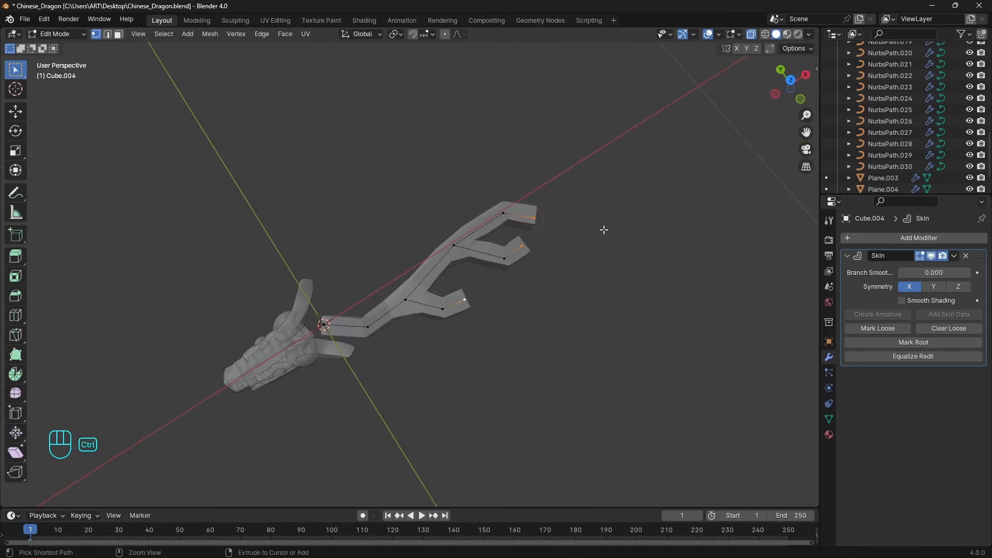
- Taper the three antler tips with Skin Resize and adjust the skin thickness of the whole antler
{"action": "key", "text": "ctrl+a"}
{"action": "left_click", "coordinate": [548, 251]}
{"action": "key", "text": "a"}
{"action": "middle_click_drag", "start_coordinate": [531, 288], "coordinate": [540, 230]}
{"action": "key", "text": "ctrl+a"}
{"action": "left_click", "coordinate": [566, 235]}
- Reposition the antler's lower joint, and rotate and move the upper branches above the head
{"action": "key", "text": "alt+z"}
{"action": "left_click", "coordinate": [339, 310]}
{"action": "key", "text": "g"}
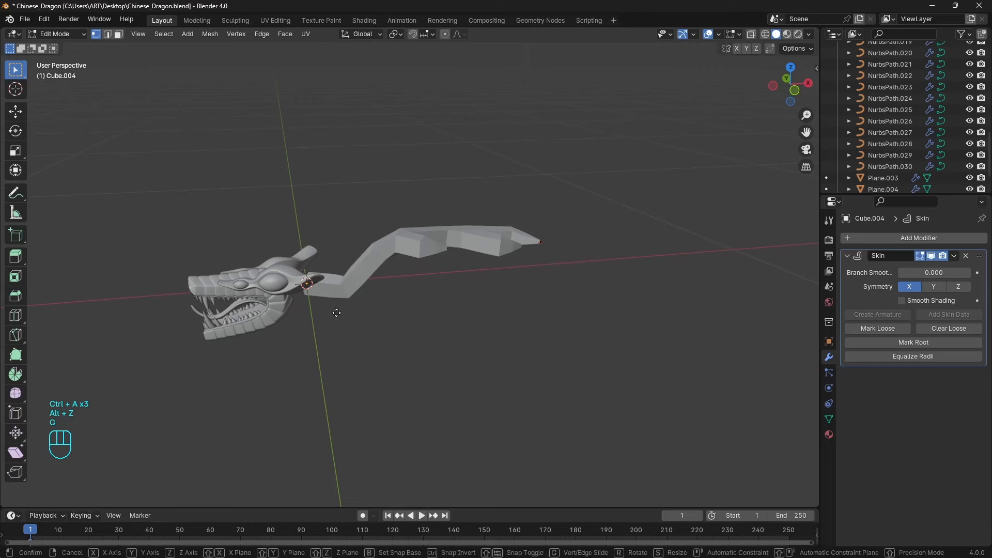
{"action": "left_click_drag", "start_coordinate": [526, 172], "coordinate": [397, 249]}
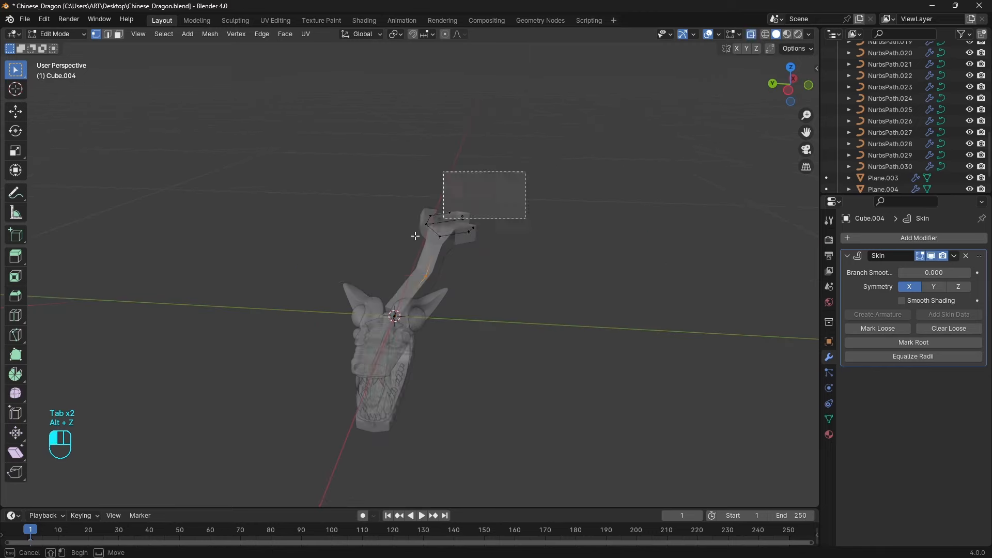
{"action": "key", "text": "alt+z"}
{"action": "middle_click_drag", "start_coordinate": [514, 219], "coordinate": [531, 216]}
{"action": "key", "text": "r"}
{"action": "left_click", "coordinate": [533, 221]}
{"action": "key", "text": "g"}
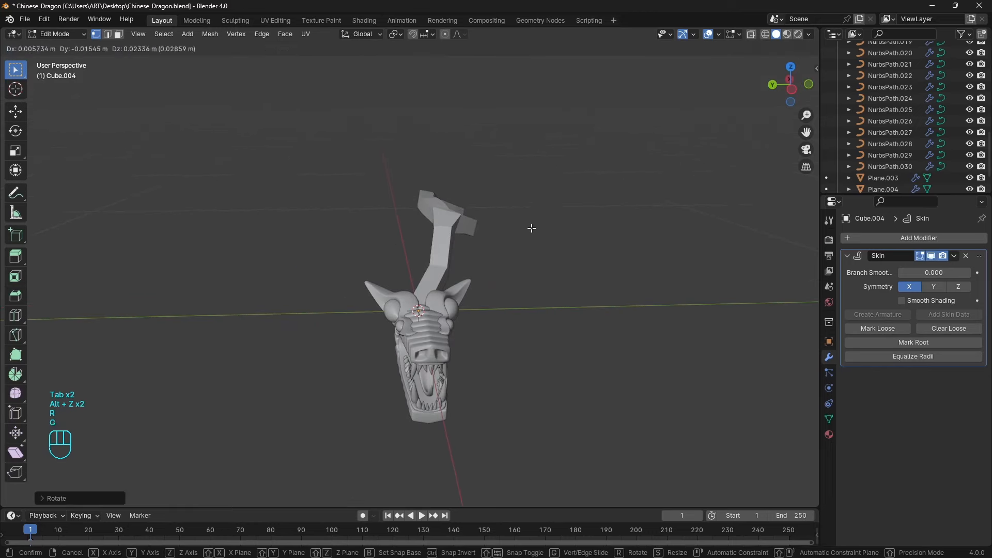
{"action": "left_click", "coordinate": [509, 232]}
- Freely rotate the antler's upper branches and scale down the whole antler object
{"action": "key", "text": "r"}
{"action": "key", "text": "r"}
{"action": "key", "text": "s"}
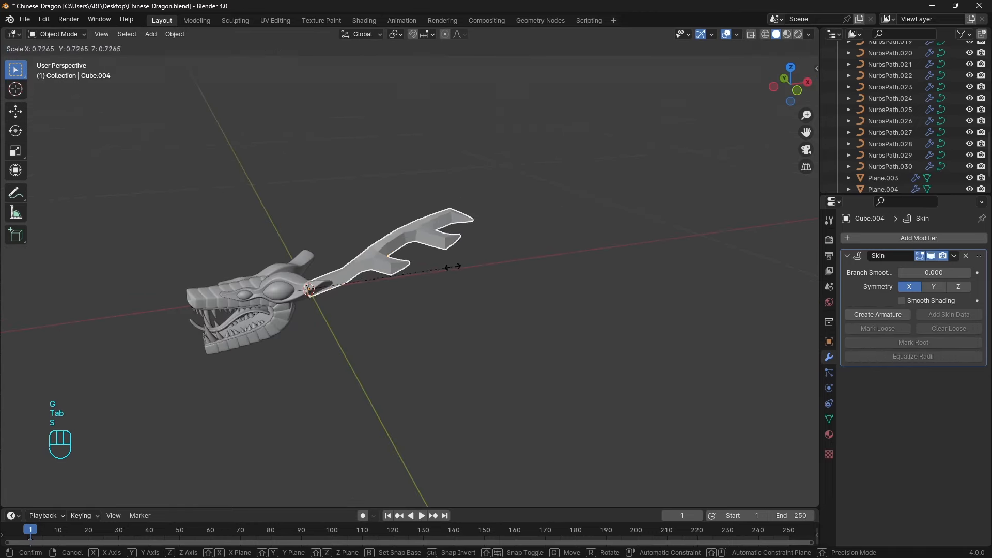
{"action": "left_click", "coordinate": [449, 267]}
{"action": "middle_click_drag", "start_coordinate": [449, 267], "coordinate": [541, 265]}
- Add a Subdivision modifier with viewport and render levels of 3 to the antler and shade it smooth
{"action": "key", "text": "ctrl+3"}
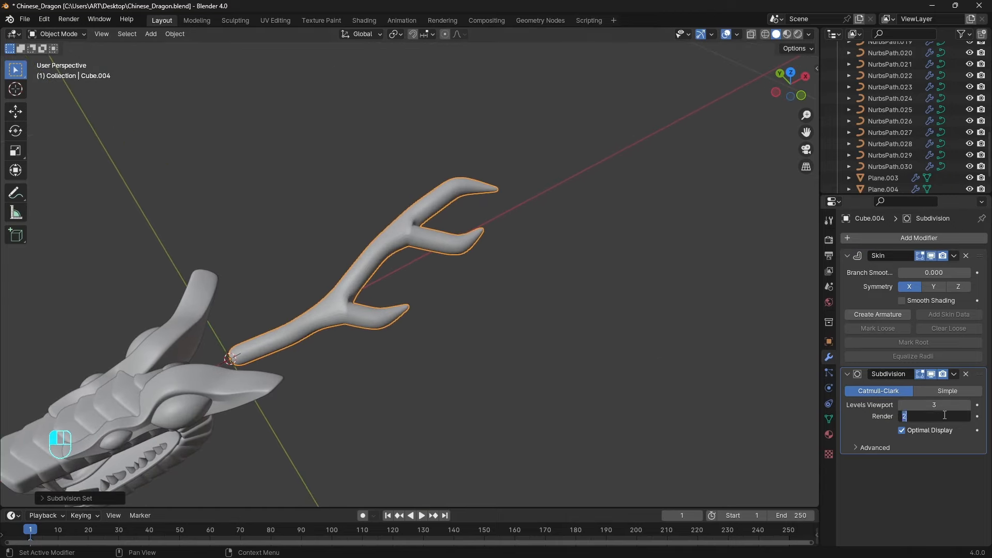
{"action": "middle_click_drag", "start_coordinate": [513, 225], "coordinate": [528, 244], "text": "ctrl"}
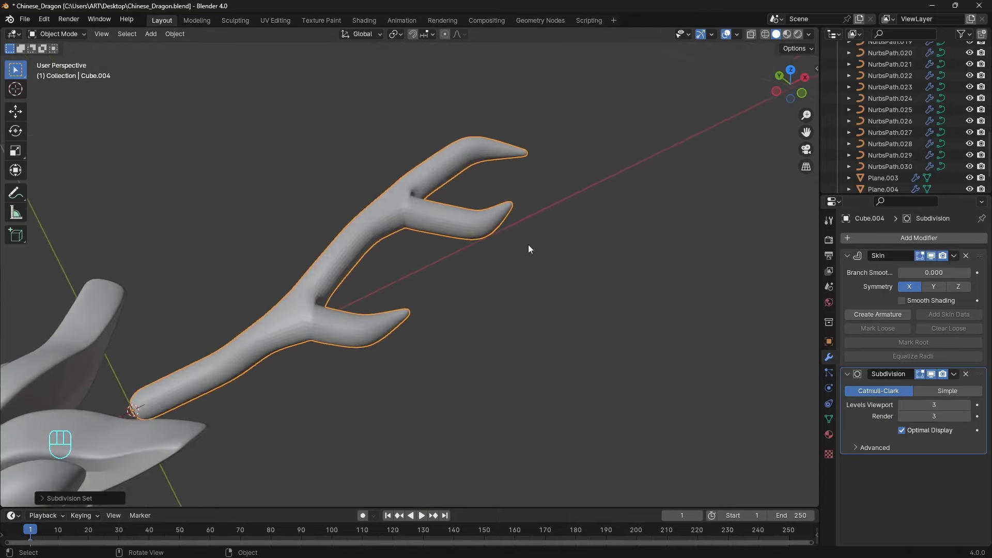
{"action": "right_click", "coordinate": [529, 237]}
{"action": "left_click", "coordinate": [529, 236]}
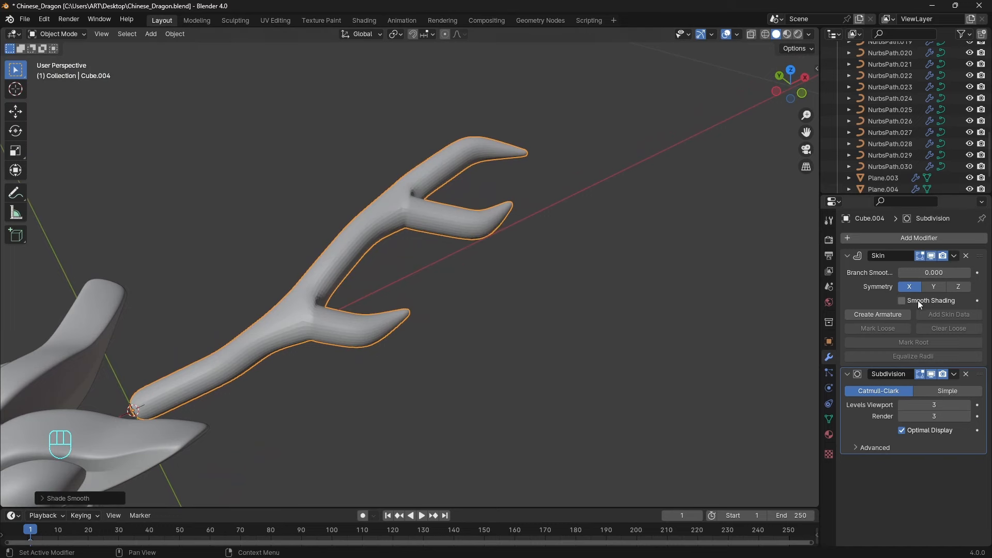
- Resize the skin at the antler's upper joints in Edit Mode to thin the top branches
{"action": "middle_click_drag", "start_coordinate": [513, 225], "coordinate": [499, 274]}
{"action": "key", "text": "Tab"}
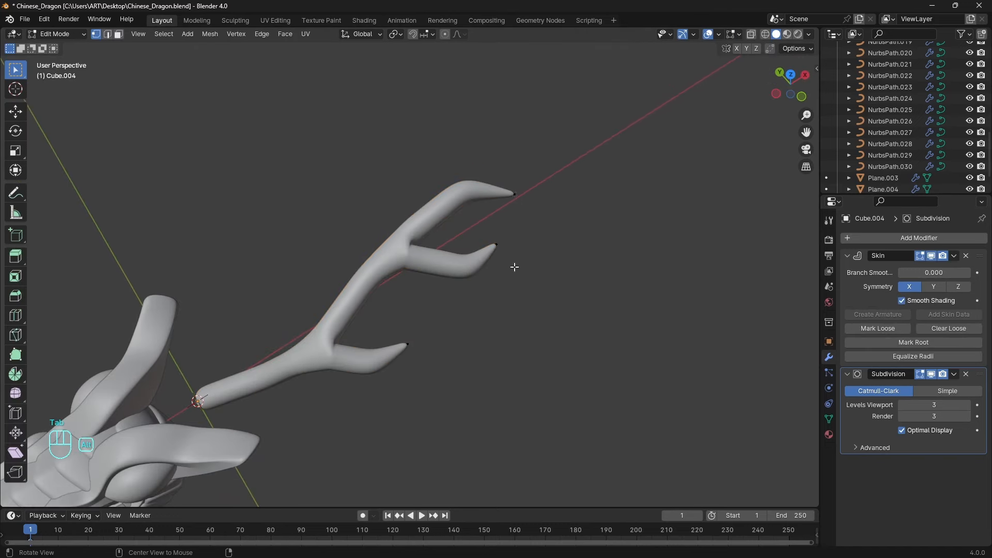
{"action": "key", "text": "ctrl+a"}
{"action": "left_click", "coordinate": [505, 251]}
{"action": "left_click", "coordinate": [469, 194]}
{"action": "key", "text": "ctrl+a"}
{"action": "left_click", "coordinate": [513, 188]}
- Move the vertices of the antler's middle prong and top tip to bend the ends of the branches
{"action": "key", "text": "g"}
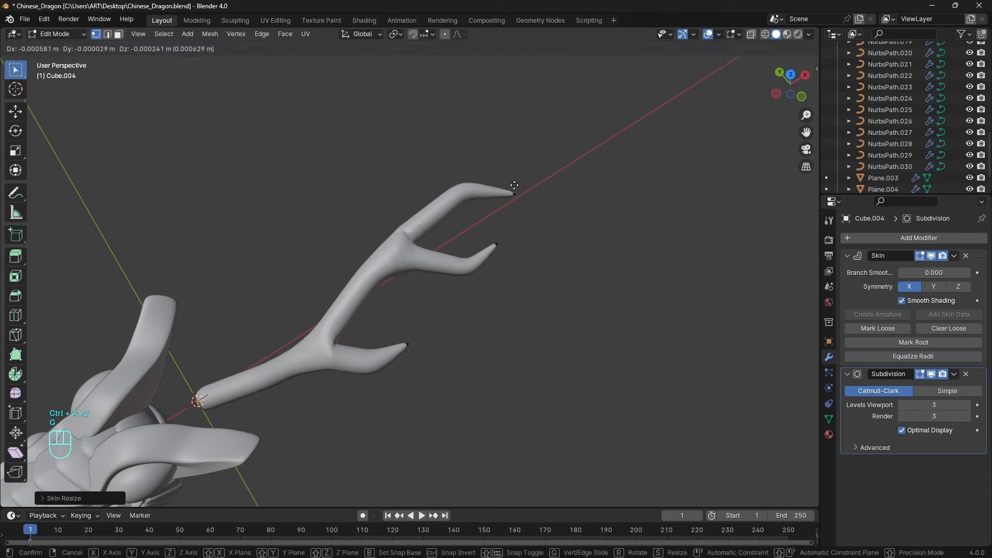
{"action": "left_click", "coordinate": [514, 191]}
{"action": "middle_click_drag", "start_coordinate": [517, 242], "coordinate": [484, 208]}
{"action": "key", "text": "g"}
{"action": "left_click", "coordinate": [485, 224]}
{"action": "left_click", "coordinate": [439, 243]}
{"action": "middle_click_drag", "start_coordinate": [439, 242], "coordinate": [457, 282]}
{"action": "key", "text": "g"}
{"action": "left_click", "coordinate": [476, 280]}
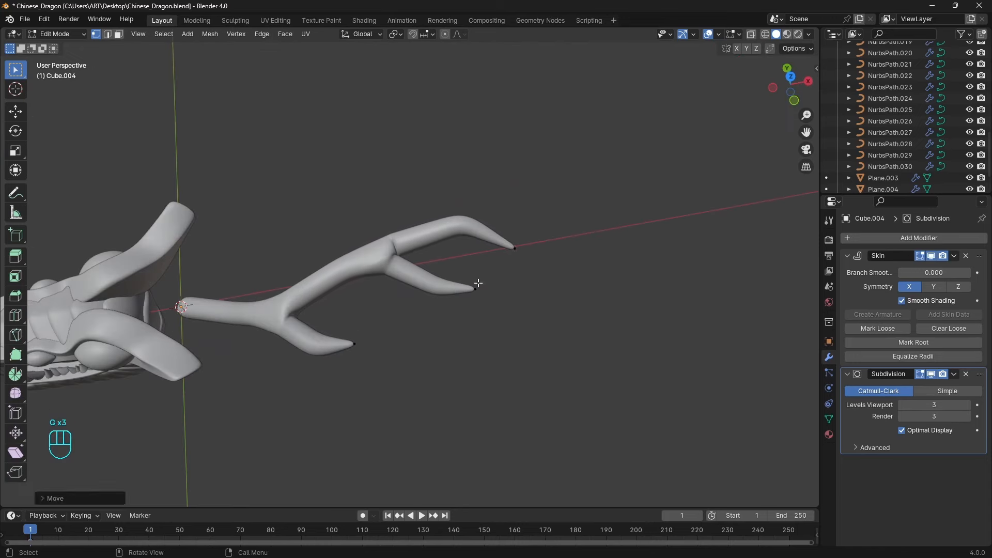
{"action": "left_click", "coordinate": [515, 243]}
{"action": "key", "text": "g"}
{"action": "left_click", "coordinate": [517, 227]}
- Move the bend vertex below the antler's top tip to refine the curve of the upper branch
{"action": "middle_click_drag", "start_coordinate": [520, 225], "coordinate": [562, 197]}
{"action": "left_click", "coordinate": [452, 226], "text": "shift"}
{"action": "key", "text": "g"}
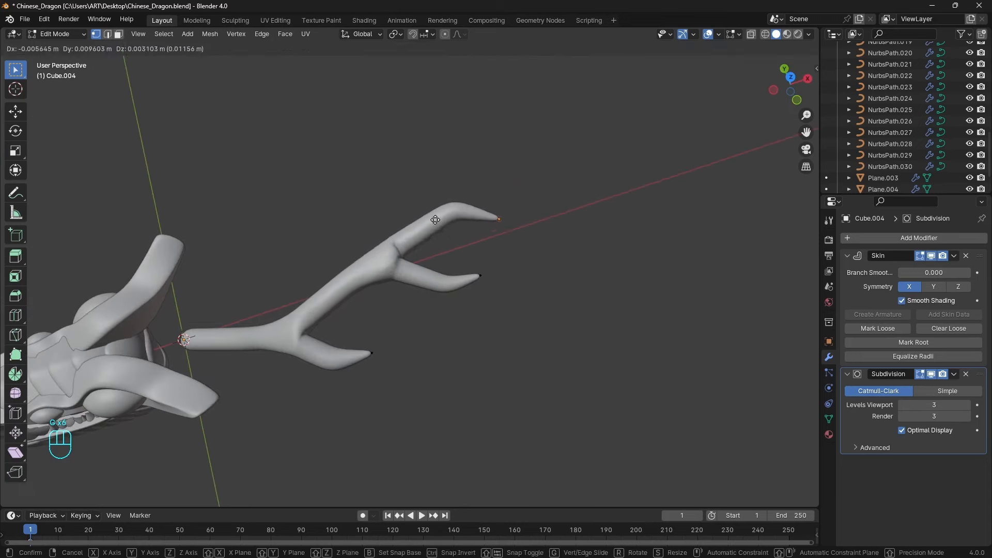
{"action": "left_click", "coordinate": [433, 210]}
{"action": "mouse_move", "coordinate": [439, 213]}
{"action": "middle_mouse_down"}
{"action": "mouse_move", "coordinate": [471, 222]}
{"action": "mouse_move", "coordinate": [456, 209]}
{"action": "middle_mouse_up"}
{"action": "key", "text": "g"}
{"action": "left_click", "coordinate": [445, 225]}
{"action": "middle_click_drag", "start_coordinate": [436, 243], "coordinate": [461, 272]}
- Move the lower prong's vertices to curve it upward and reposition the antler's upper branches
{"action": "left_click", "coordinate": [328, 355]}
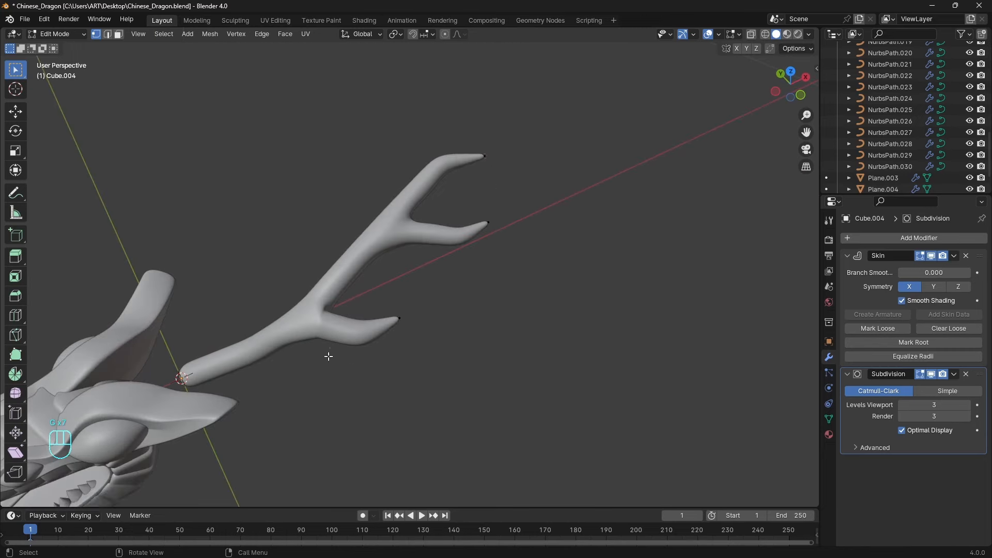
{"action": "key", "text": "g"}
{"action": "middle_click_drag", "start_coordinate": [329, 354], "coordinate": [518, 274]}
{"action": "left_click", "coordinate": [383, 325]}
{"action": "key", "text": "g"}
{"action": "left_click", "coordinate": [387, 289]}
{"action": "left_click", "coordinate": [398, 296]}
{"action": "key", "text": "g"}
{"action": "left_click_drag", "start_coordinate": [580, 150], "coordinate": [331, 327]}
{"action": "key", "text": "g"}
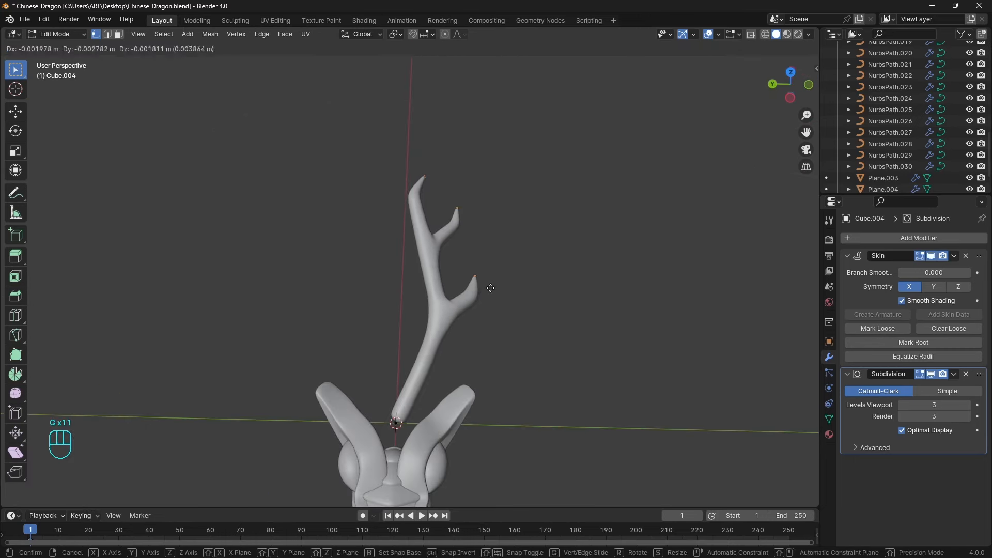
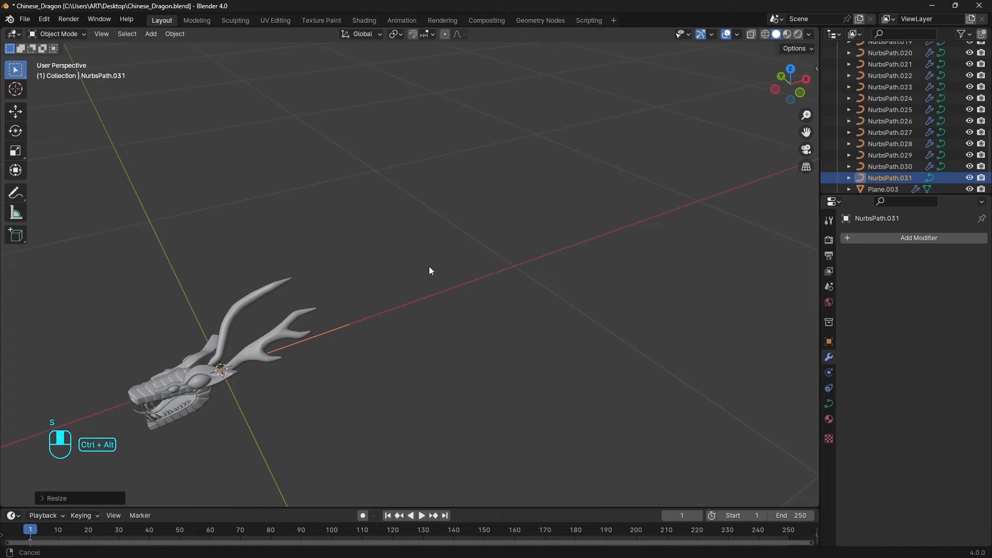
- Give the new path behind the head a Profile bevel 0.12 m deep with filled caps
{"action": "middle_click_drag", "start_coordinate": [429, 266], "coordinate": [486, 238], "text": "shift"}
{"action": "middle_click_drag", "start_coordinate": [439, 346], "coordinate": [460, 293], "text": "ctrl"}
{"action": "left_click", "coordinate": [827, 404]}
{"action": "scroll", "coordinate": [929, 392], "scroll_direction": "down", "scroll_amount": 5}
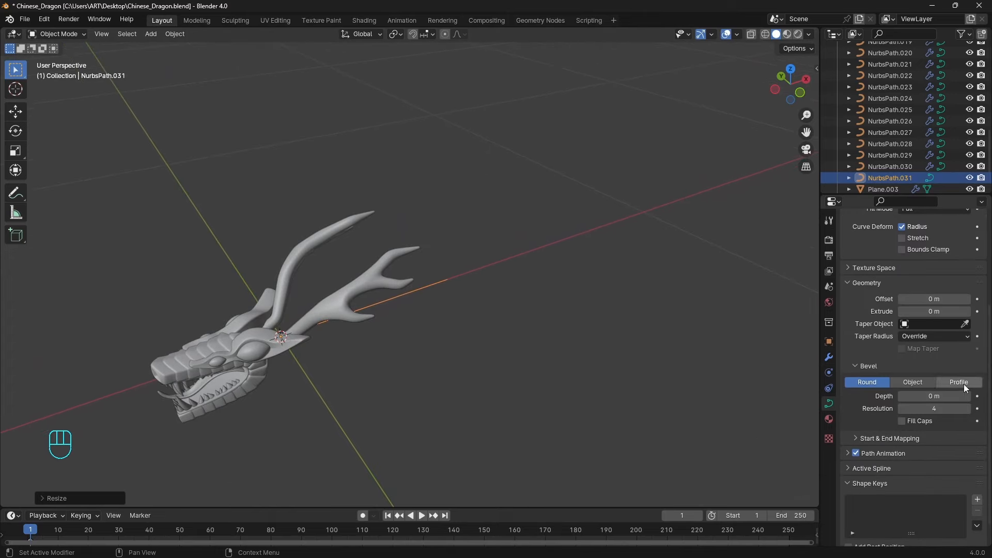
{"action": "left_click_drag", "start_coordinate": [935, 395], "coordinate": [959, 389]}
{"action": "left_click", "coordinate": [959, 382]}
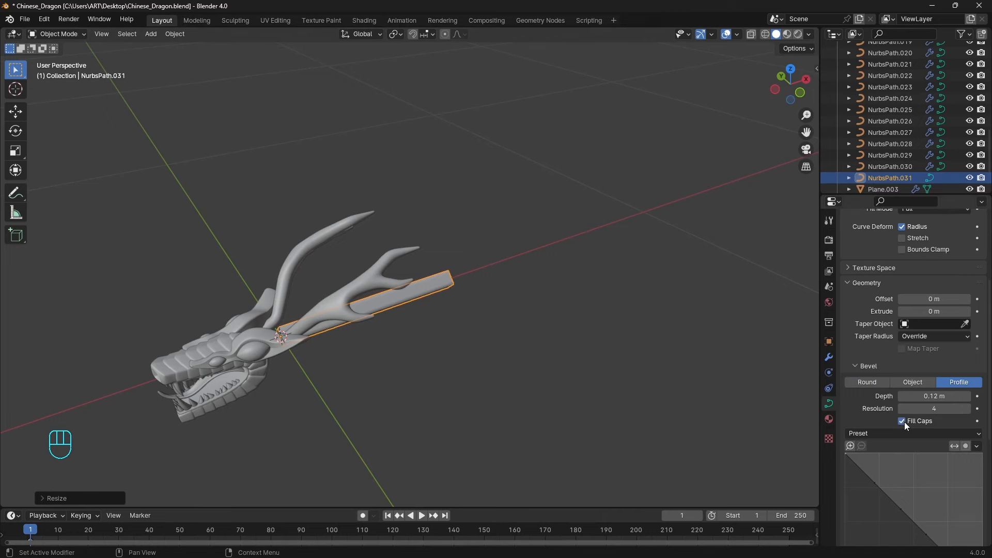
- Shrink the radius at the far end of the beveled path to taper it into a horn tip
{"action": "key", "text": "Tab"}
{"action": "middle_click_drag", "start_coordinate": [547, 333], "coordinate": [630, 281]}
{"action": "key", "text": "alt+s"}
{"action": "left_click", "coordinate": [469, 277]}
- Move the path's control points to bend the horn upward and outward beside the antler
{"action": "key", "text": "g"}
{"action": "left_click", "coordinate": [443, 220]}
{"action": "key", "text": "g"}
{"action": "left_click", "coordinate": [532, 236]}
{"action": "middle_click_drag", "start_coordinate": [535, 240], "coordinate": [459, 295]}
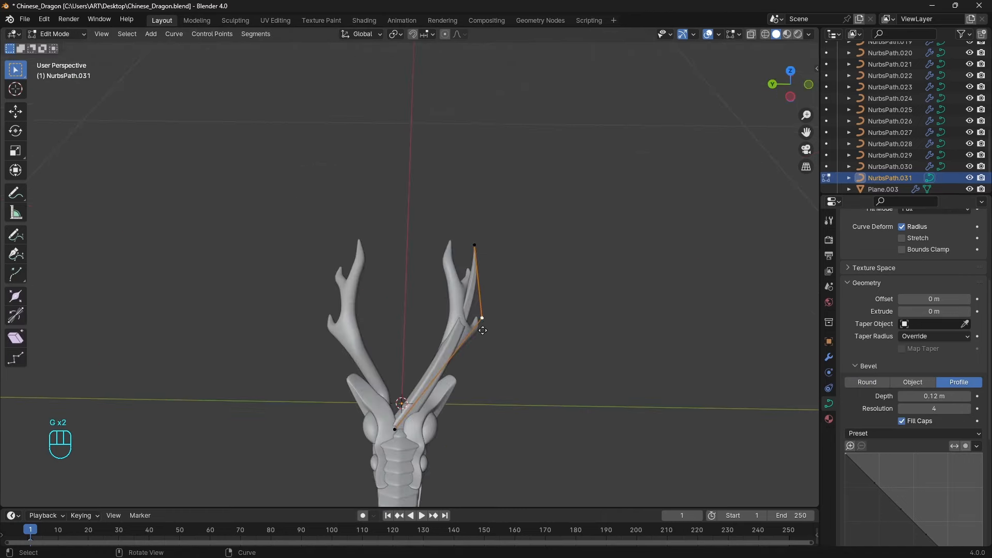
{"action": "left_click", "coordinate": [448, 361]}
{"action": "key", "text": "g"}
{"action": "left_click", "coordinate": [429, 289]}
{"action": "middle_click_drag", "start_coordinate": [447, 361], "coordinate": [421, 284]}
- Tilt successive groups of the horn's control points toward the tip to twist it into a spiral
{"action": "left_click_drag", "start_coordinate": [498, 184], "coordinate": [356, 364]}
{"action": "key", "text": "ctrl+t"}
{"action": "left_click", "coordinate": [512, 155]}
{"action": "left_click_drag", "start_coordinate": [515, 148], "coordinate": [416, 298]}
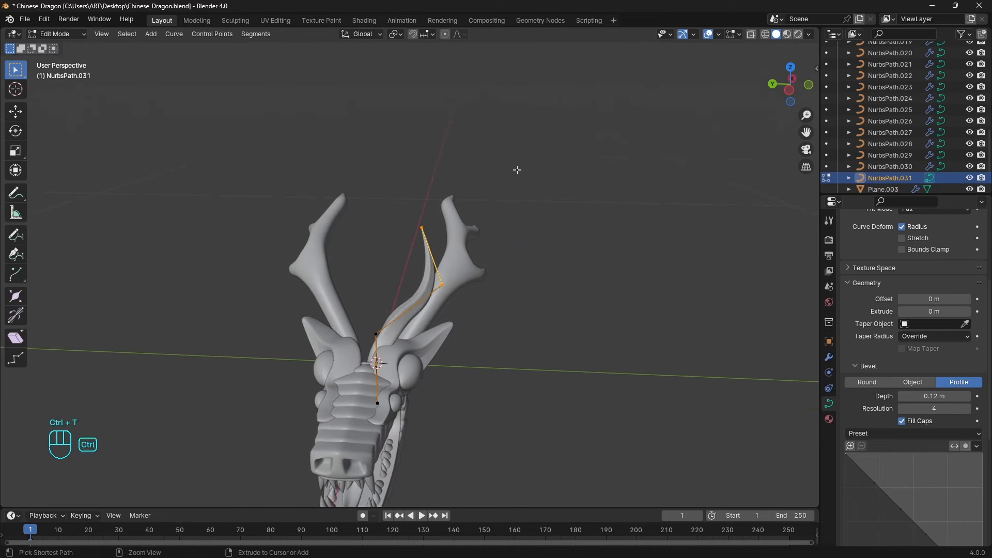
{"action": "key", "text": "ctrl+t"}
{"action": "left_click", "coordinate": [449, 362]}
{"action": "left_click_drag", "start_coordinate": [491, 180], "coordinate": [374, 273]}
{"action": "key", "text": "ctrl+t"}
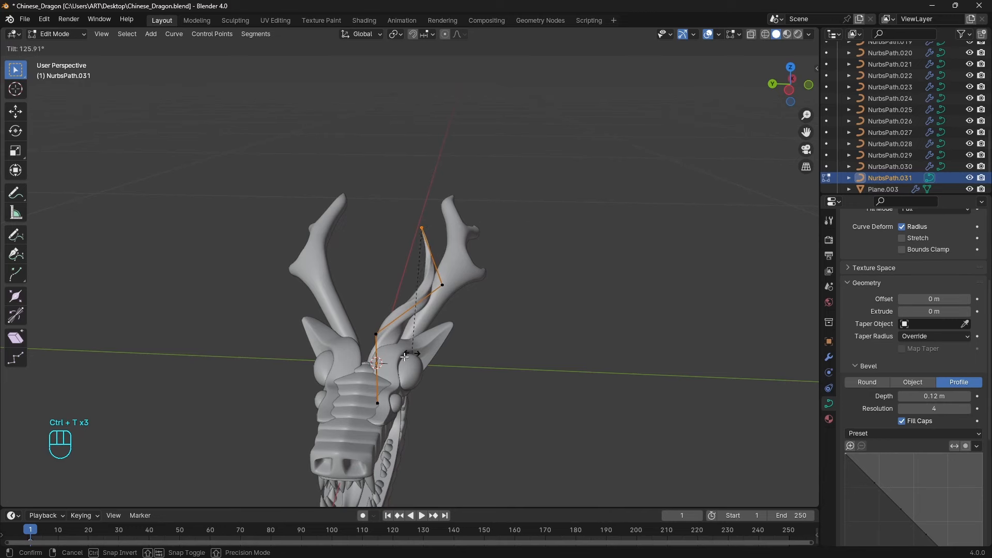
{"action": "left_click", "coordinate": [405, 356]}
{"action": "left_click_drag", "start_coordinate": [527, 154], "coordinate": [341, 364]}
{"action": "key", "text": "ctrl+t"}
{"action": "left_click", "coordinate": [494, 306]}
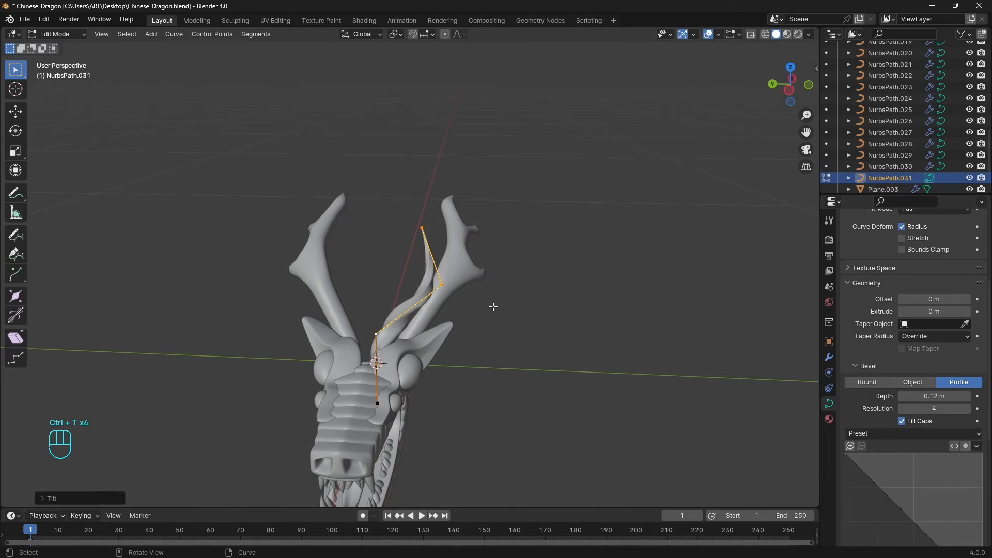
- Leave Edit Mode, then move and rotate the twisted horn into place on top of the head
{"action": "key", "text": "Tab"}
{"action": "left_click", "coordinate": [509, 308]}
{"action": "middle_click_drag", "start_coordinate": [515, 309], "coordinate": [568, 306]}
{"action": "middle_click_drag", "start_coordinate": [568, 306], "coordinate": [585, 306]}
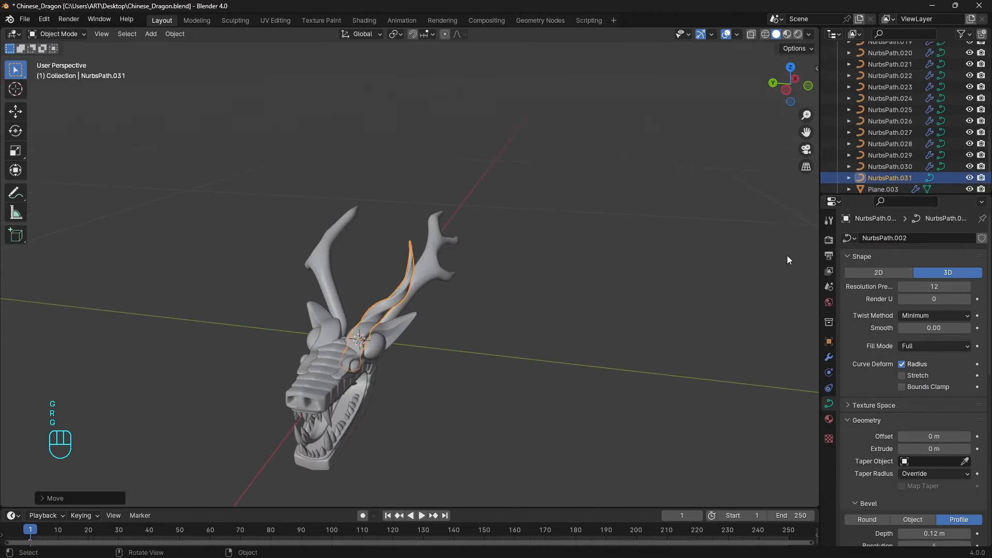
- Add a Mirror modifier to the twisted horn, using Cube as the mirror object and the Y axis
{"action": "left_click", "coordinate": [828, 358]}
{"action": "left_click", "coordinate": [919, 238]}
{"action": "type", "text": "mi"}
{"action": "left_click", "coordinate": [754, 272]}
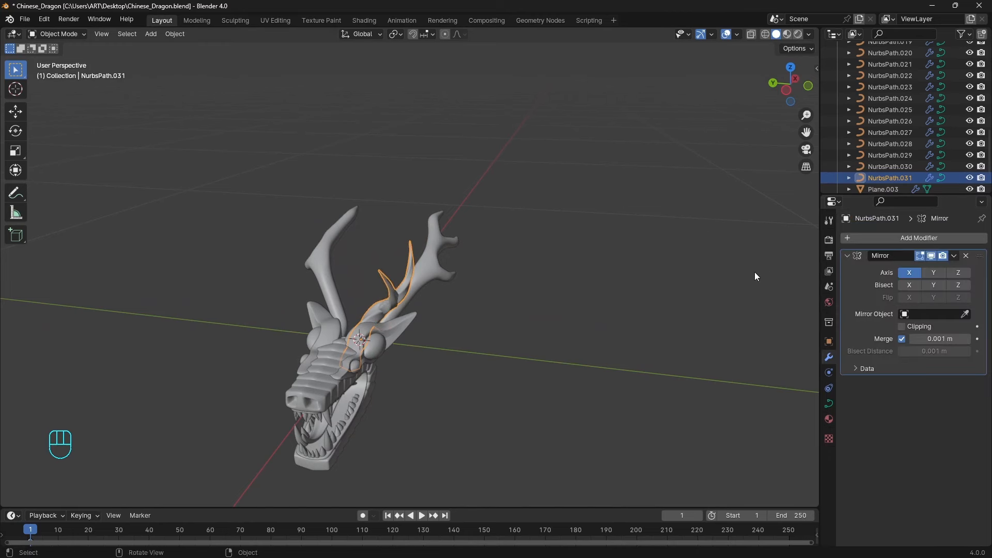
{"action": "middle_click_drag", "start_coordinate": [755, 273], "coordinate": [755, 315]}
{"action": "left_click", "coordinate": [930, 314]}
{"action": "left_click", "coordinate": [897, 327]}
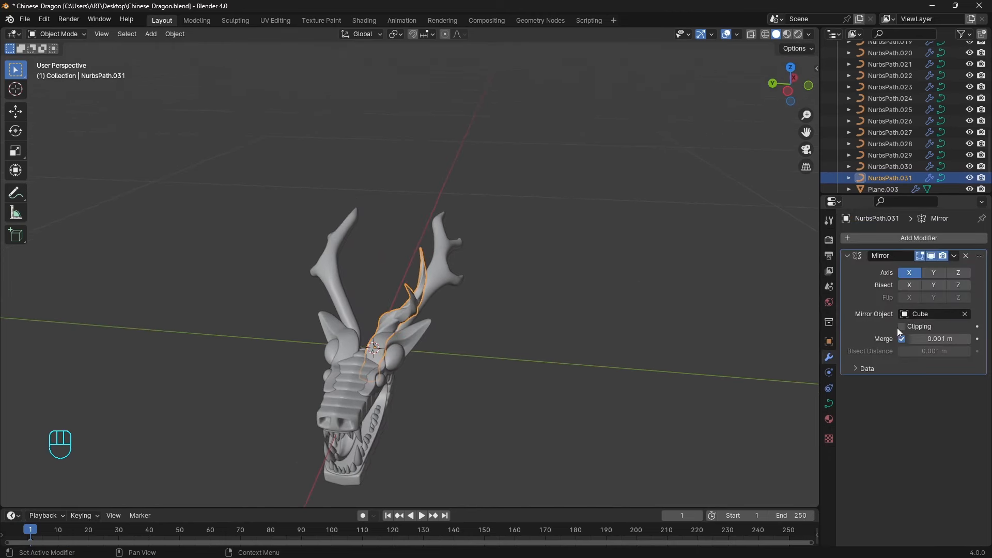
{"action": "left_click", "coordinate": [933, 272]}
{"action": "left_click", "coordinate": [692, 296]}
- Add a Bezier circle at the 3D cursor and scale it down to a small ring behind the head
{"action": "key", "text": "shift+a"}
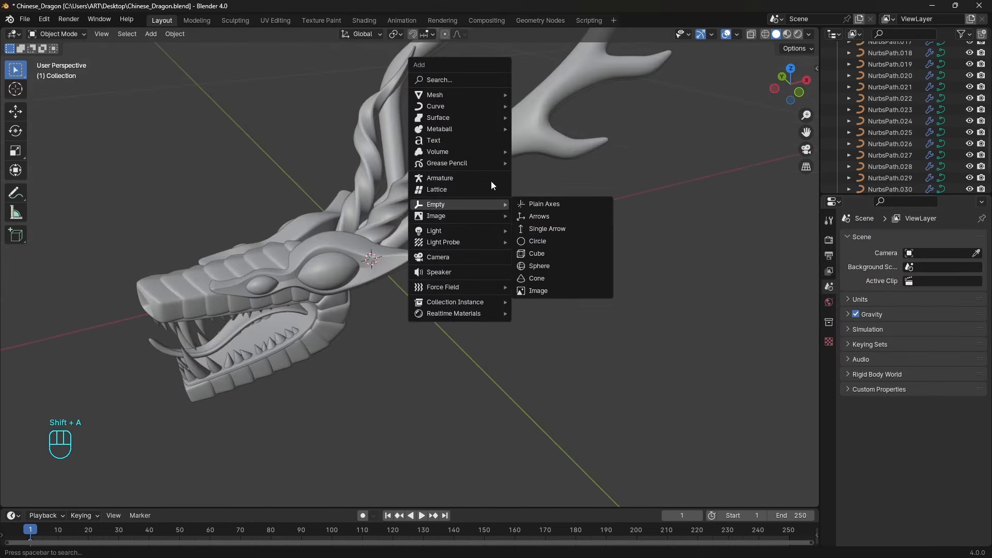
{"action": "mouse_move", "coordinate": [471, 107]}
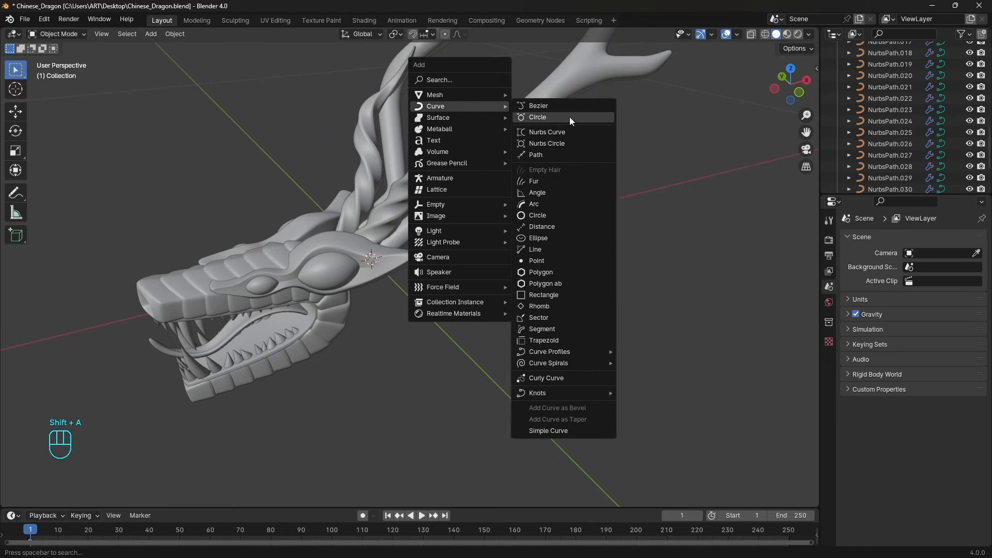
{"action": "left_click", "coordinate": [570, 117]}
{"action": "key", "text": "s"}
{"action": "left_click", "coordinate": [409, 261]}
{"action": "key", "text": "s"}
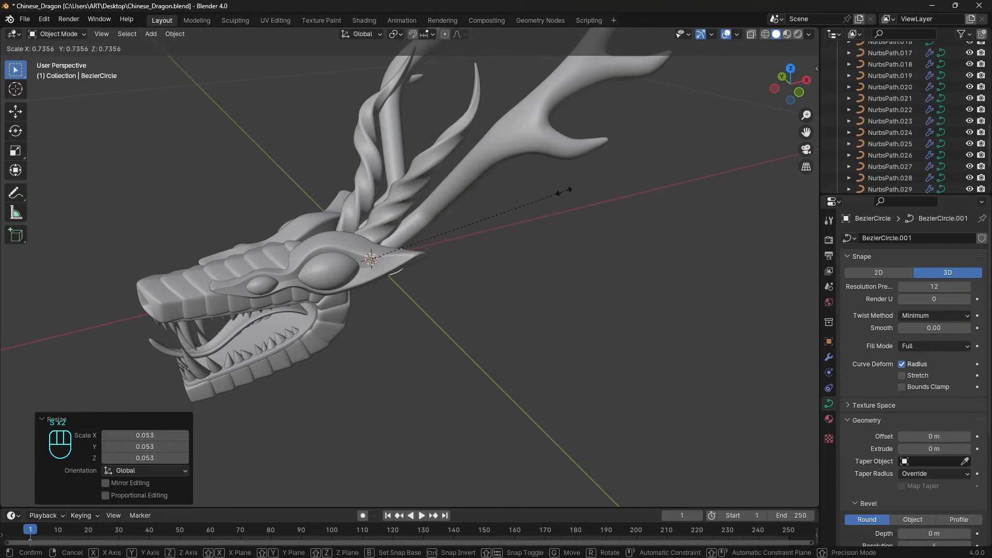
{"action": "left_click", "coordinate": [519, 225]}
{"action": "mouse_move", "coordinate": [520, 225]}
{"action": "middle_mouse_down", "text": "alt"}
{"action": "mouse_move", "coordinate": [479, 209]}
{"action": "mouse_move", "coordinate": [514, 210]}
{"action": "middle_mouse_up", "text": "alt"}
{"action": "key", "text": "s"}
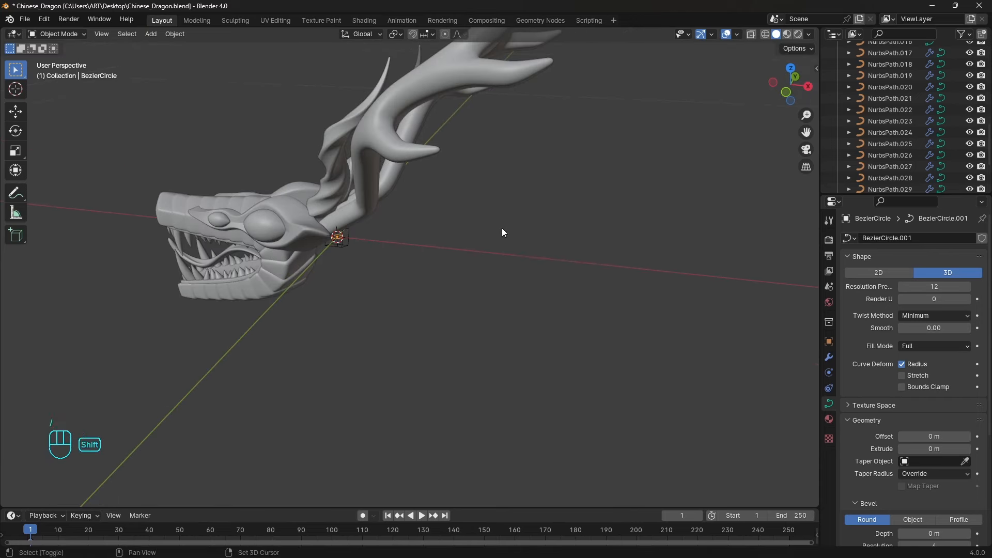
- Add a path curve starting at the circle's centre and isolate both curves in Local View
{"action": "key", "text": "shift+a"}
{"action": "mouse_move", "coordinate": [502, 229]}
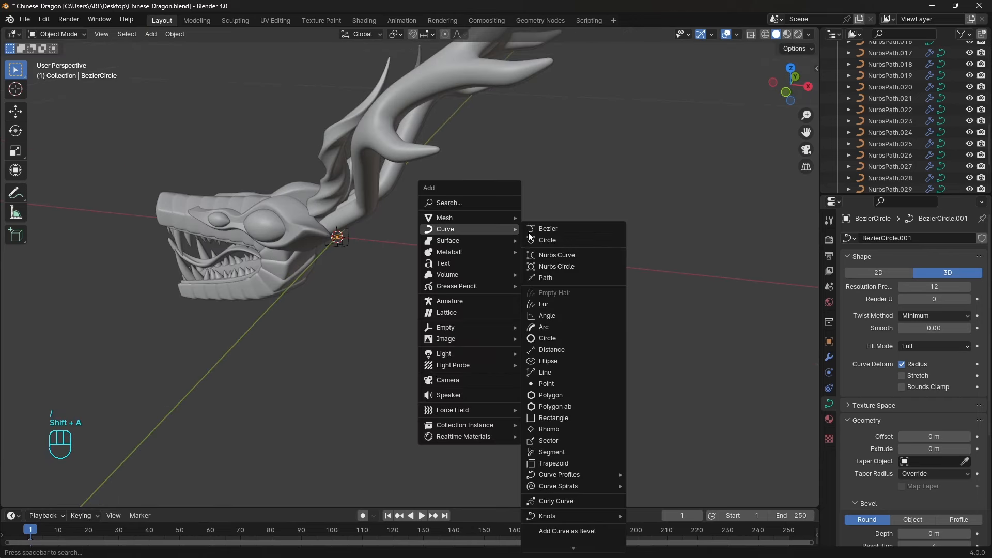
{"action": "left_click", "coordinate": [562, 278]}
{"action": "key", "text": "KP_Divide"}
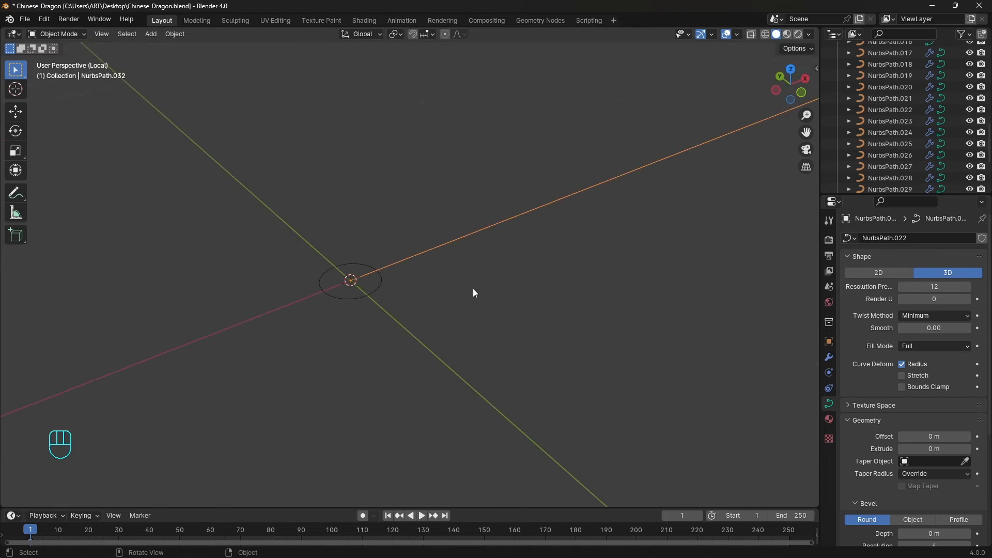
{"action": "left_click", "coordinate": [474, 287]}
- Extrude the Bezier circle 0.32 m and stand it up by rotating it 90 degrees about Y, applying the transform
{"action": "left_click", "coordinate": [380, 279]}
{"action": "left_click_drag", "start_coordinate": [934, 449], "coordinate": [951, 449]}
{"action": "key", "text": "r"}
{"action": "key", "text": "y"}
{"action": "key", "text": "9"}
{"action": "key", "text": "0"}
{"action": "key", "text": "Return"}
{"action": "key", "text": "ctrl+a"}
{"action": "left_click", "coordinate": [481, 268]}
- Tilt all of the Bezier circle's control points by 90 degrees to turn its flat band into a tube ring
{"action": "mouse_move", "coordinate": [481, 269]}
{"action": "middle_mouse_down"}
{"action": "mouse_move", "coordinate": [492, 272]}
{"action": "mouse_move", "coordinate": [416, 277]}
{"action": "mouse_move", "coordinate": [493, 283]}
{"action": "middle_mouse_up"}
{"action": "key", "text": "Tab"}
{"action": "key", "text": "a"}
{"action": "key", "text": "ctrl+t"}
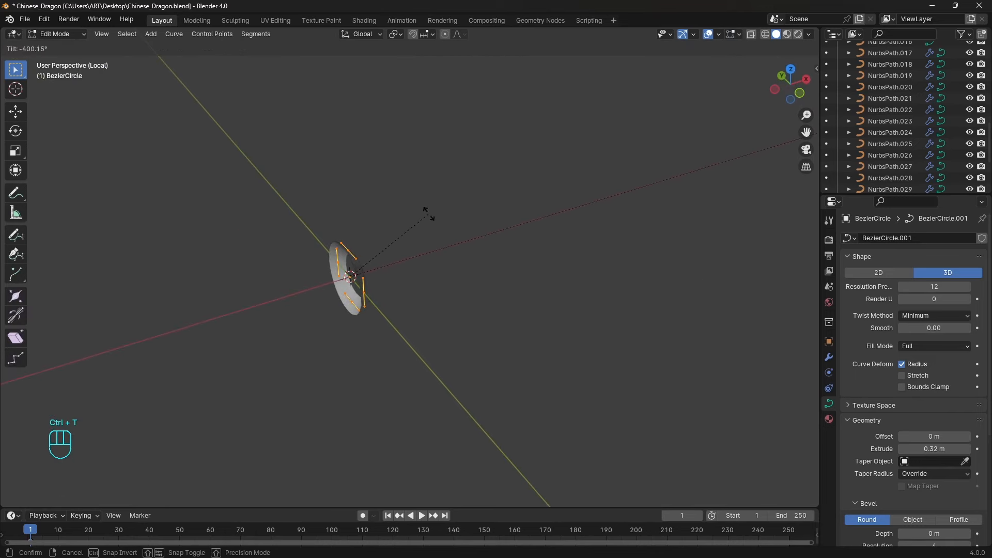
{"action": "key", "text": "9"}
{"action": "key", "text": "0"}
{"action": "key", "text": "Return"}
{"action": "key", "text": "Tab"}
{"action": "middle_click_drag", "start_coordinate": [464, 275], "coordinate": [517, 261]}
- Add an Array modifier to the Bezier circle, with Relative Offset disabled and Object Offset enabled
{"action": "left_click", "coordinate": [829, 357]}
{"action": "left_click", "coordinate": [901, 238]}
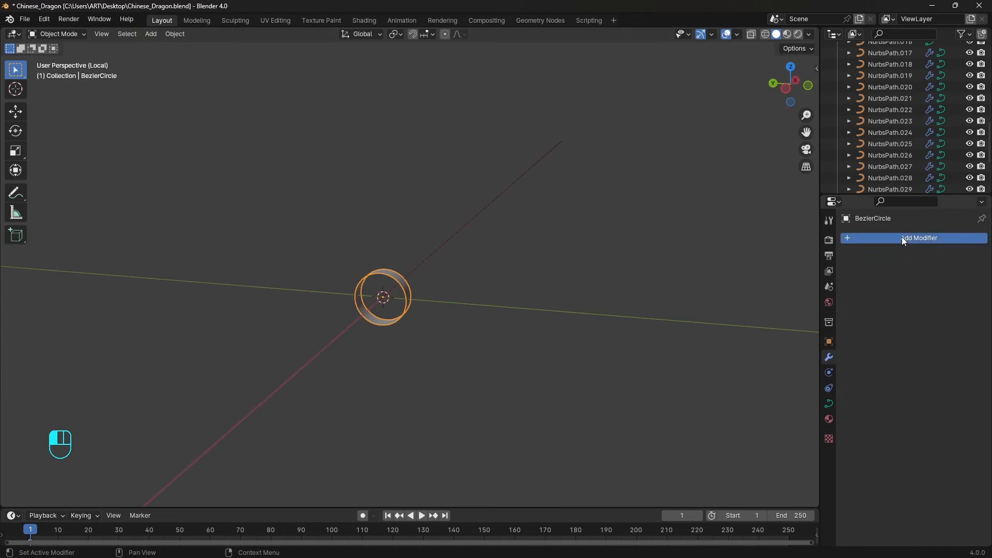
{"action": "left_click", "coordinate": [880, 259]}
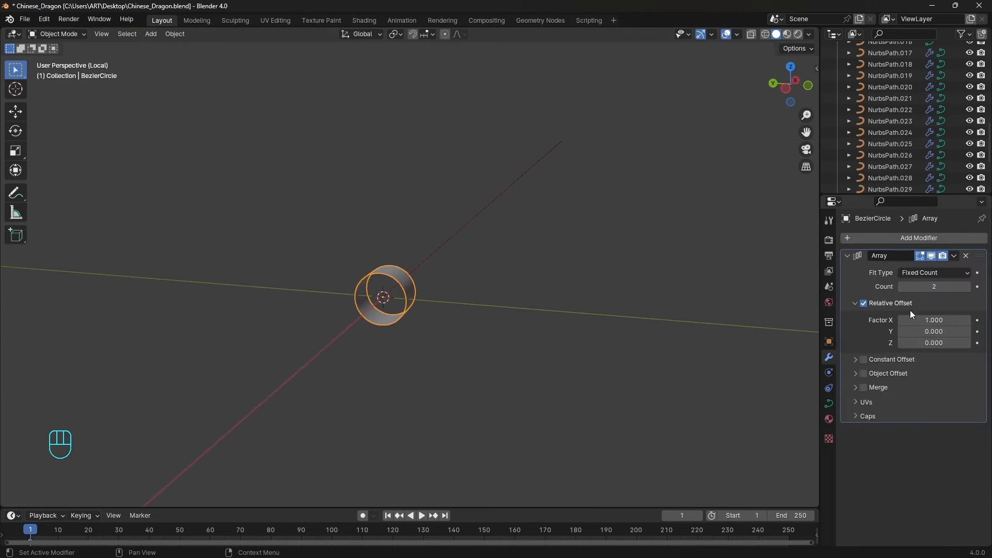
{"action": "left_click", "coordinate": [863, 303]}
{"action": "left_click", "coordinate": [854, 303]}
{"action": "left_click", "coordinate": [863, 331]}
{"action": "left_click", "coordinate": [855, 331]}
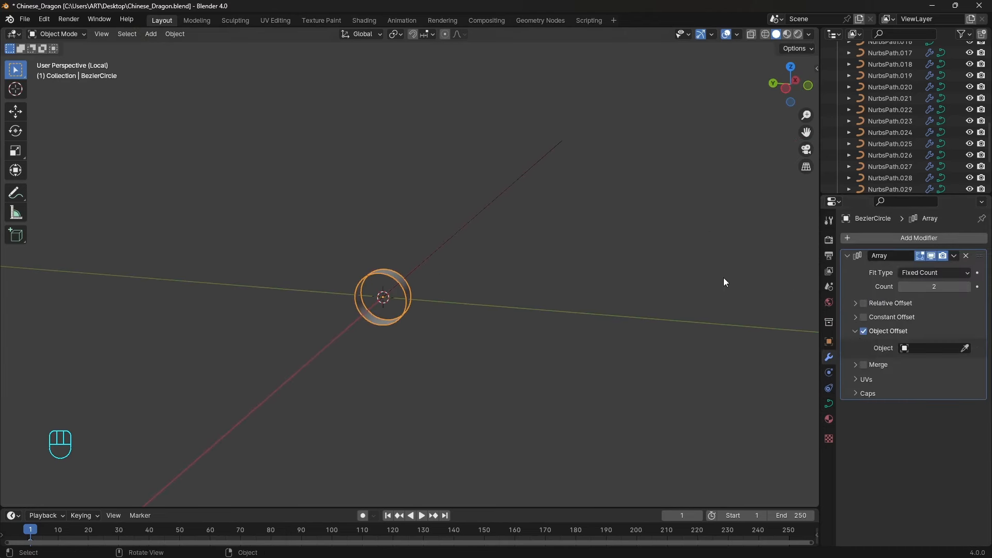
- Add a cube-shaped empty at the circle's centre and reduce its display size to slightly larger than the ring
{"action": "key", "text": "shift+a"}
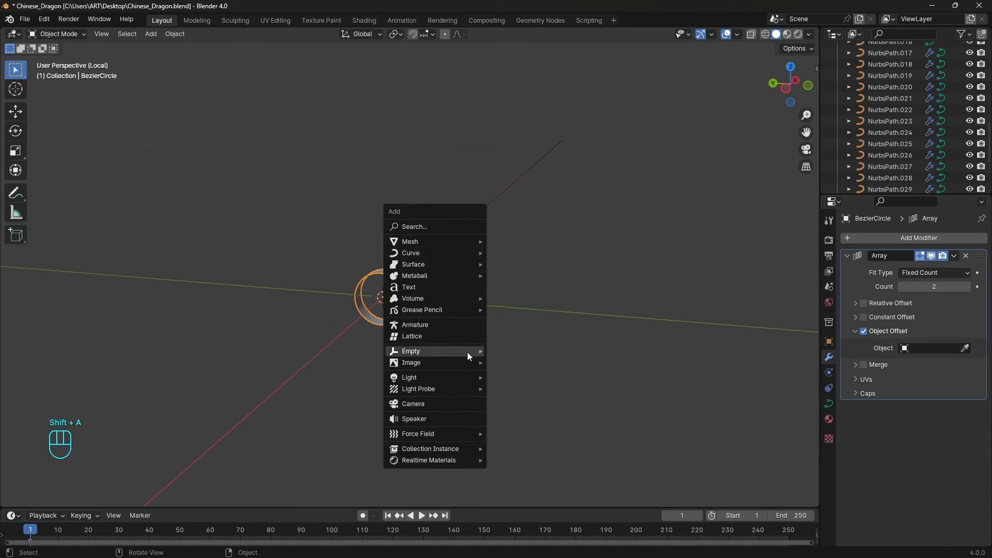
{"action": "mouse_move", "coordinate": [469, 352]}
{"action": "left_click", "coordinate": [522, 401]}
{"action": "right_click", "coordinate": [606, 253]}
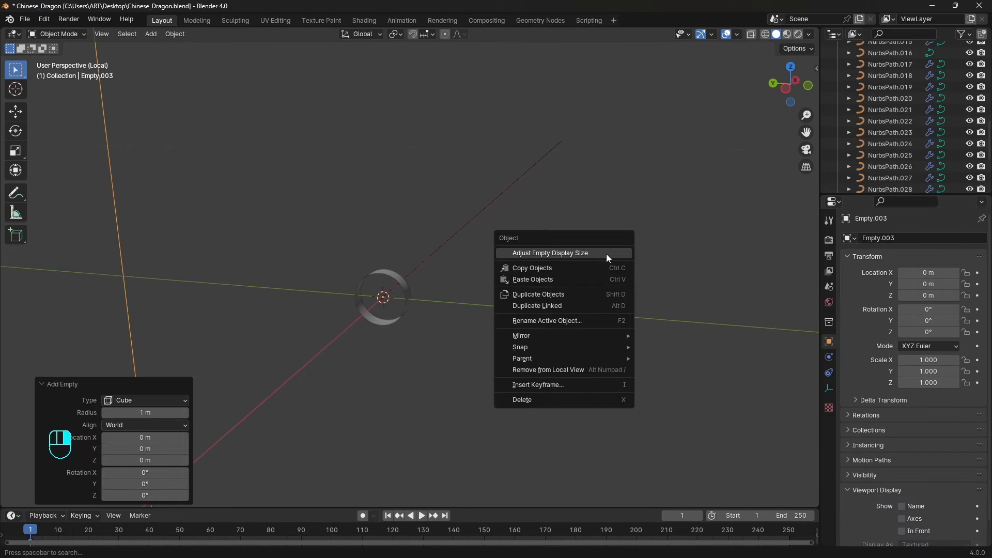
{"action": "left_click", "coordinate": [606, 253]}
{"action": "left_click", "coordinate": [554, 256]}
{"action": "mouse_move", "coordinate": [555, 256]}
{"action": "middle_mouse_down"}
{"action": "mouse_move", "coordinate": [526, 253]}
{"action": "mouse_move", "coordinate": [565, 252]}
{"action": "mouse_move", "coordinate": [554, 256]}
{"action": "middle_mouse_up"}
{"action": "middle_click_drag", "start_coordinate": [553, 257], "coordinate": [478, 274], "text": "ctrl"}
- Move all of the Bezier circle's control points up along Z in Edit Mode, leaving its origin at the centre
{"action": "left_click", "coordinate": [421, 294]}
{"action": "key", "text": "Tab"}
{"action": "key", "text": "a"}
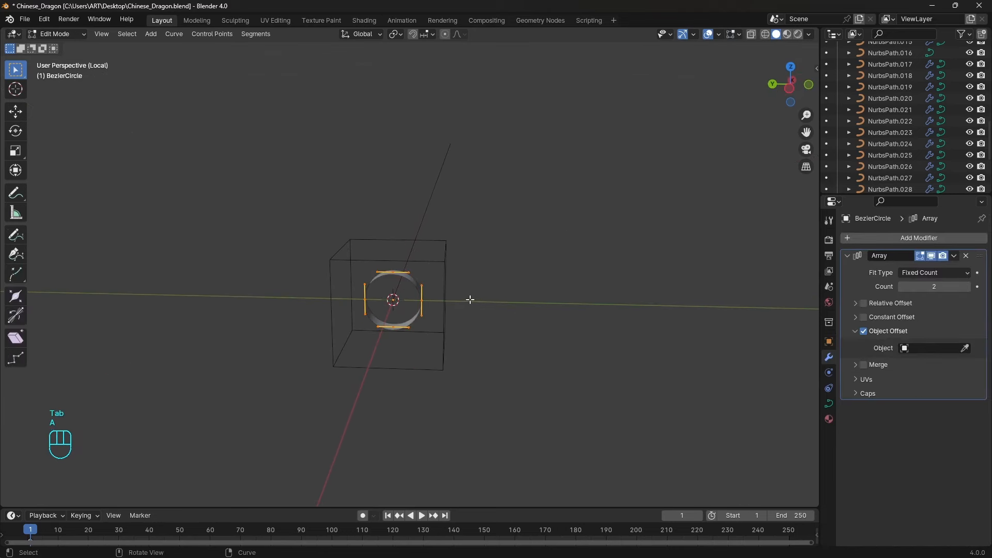
{"action": "key", "text": "g"}
{"action": "key", "text": "z"}
{"action": "left_click", "coordinate": [476, 245]}
{"action": "key", "text": "Tab"}
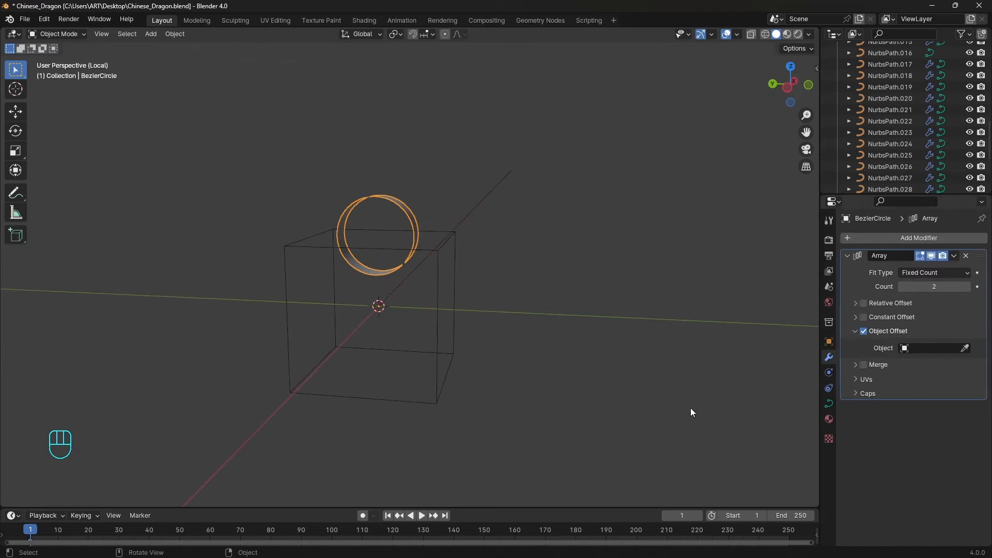
- Set the cube empty as the array's offset object and rotate the empty about 24 degrees around X
{"action": "left_click", "coordinate": [964, 348]}
{"action": "left_click", "coordinate": [460, 253]}
{"action": "left_click", "coordinate": [469, 245]}
{"action": "key", "text": "r"}
{"action": "key", "text": "x"}
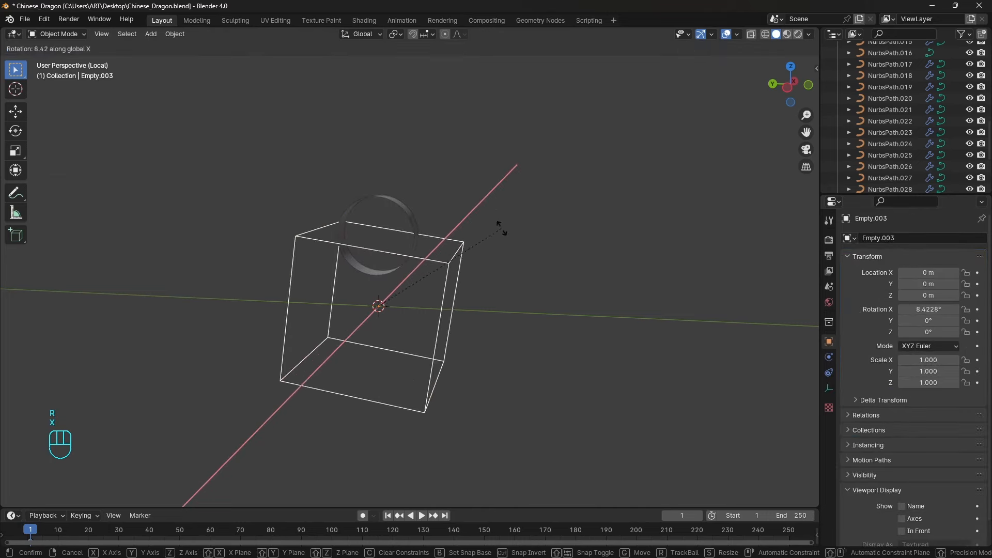
{"action": "left_click", "coordinate": [500, 266]}
- Apply the Bezier circle's scale and adjust the rotation of the cube empty that drives the array
{"action": "left_click", "coordinate": [408, 222]}
{"action": "key", "text": "ctrl+a"}
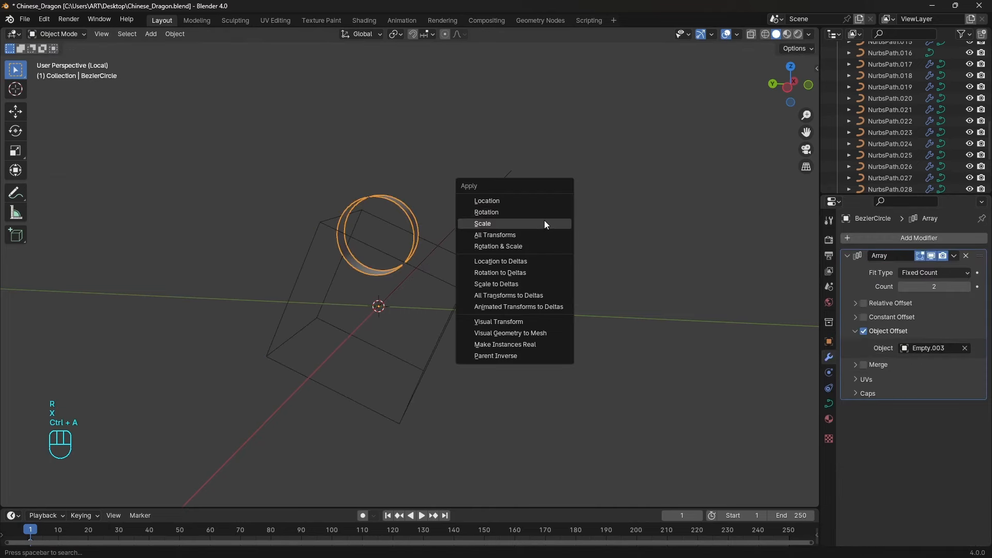
{"action": "left_click", "coordinate": [544, 221]}
{"action": "left_click", "coordinate": [472, 275]}
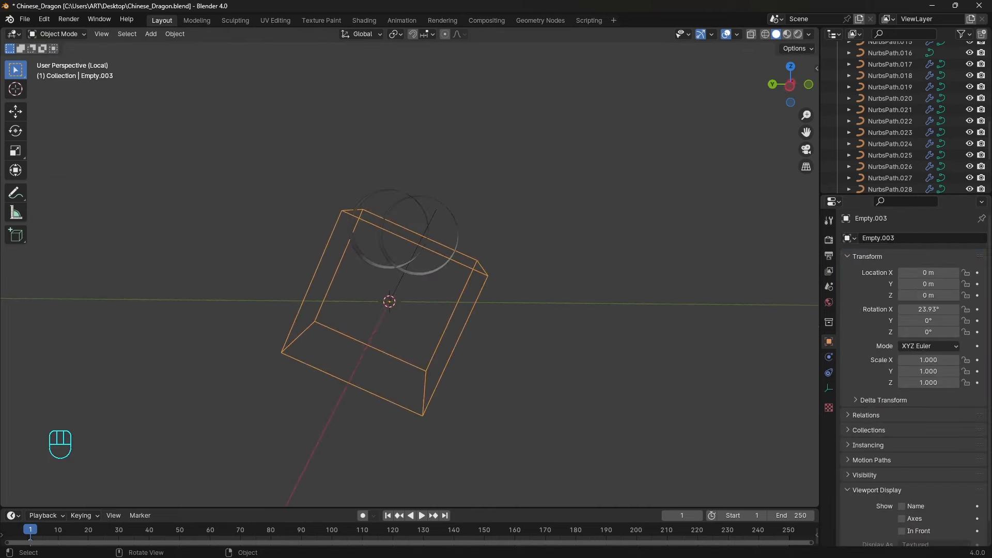
{"action": "key", "text": "r"}
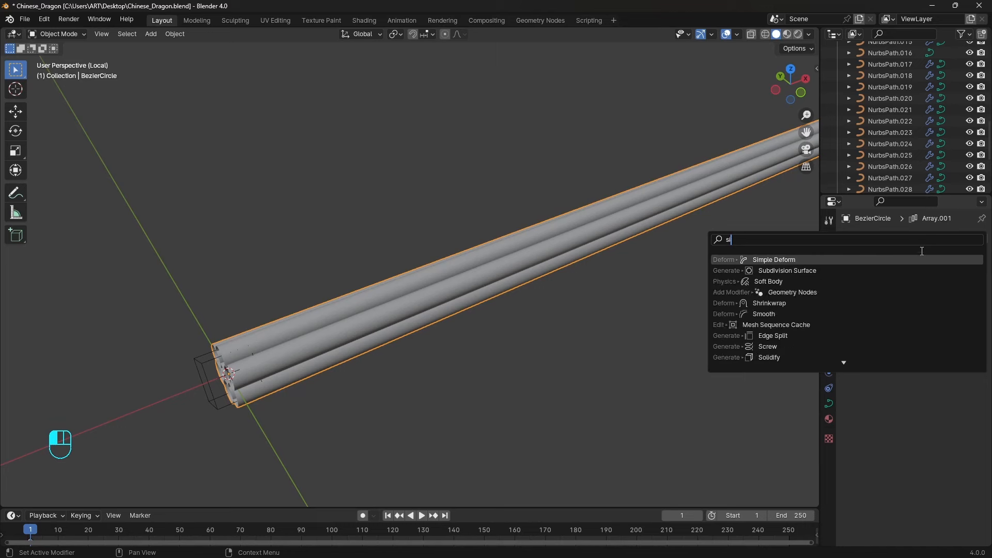
- Add a Simple Deform modifier to the tube bundle, set to Twist by 360 degrees around X
{"action": "left_click", "coordinate": [909, 259]}
{"action": "left_click", "coordinate": [934, 316]}
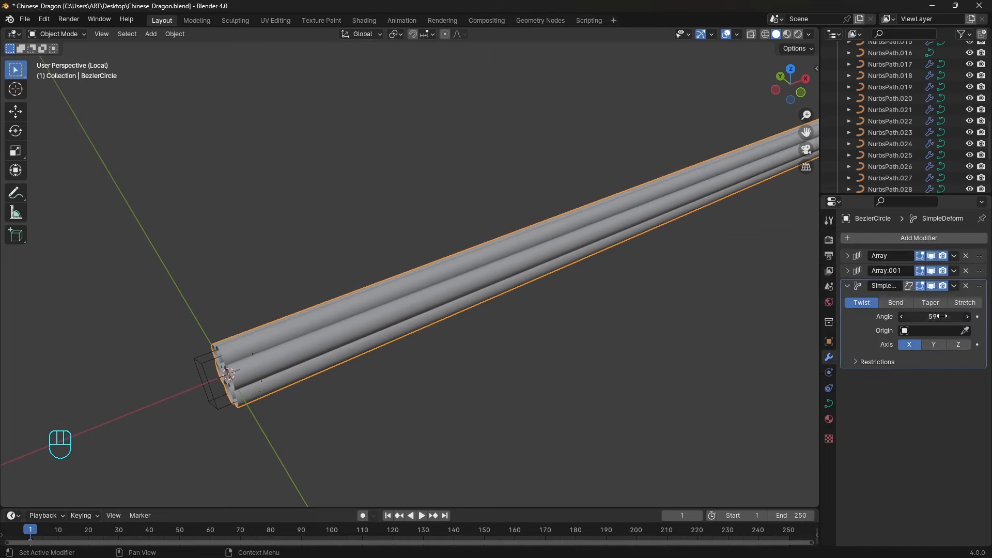
{"action": "type", "text": "360"}
{"action": "key", "text": "Return"}
{"action": "left_click_drag", "start_coordinate": [563, 306], "coordinate": [599, 295], "text": "alt"}
{"action": "left_click_drag", "start_coordinate": [600, 294], "coordinate": [619, 281], "text": "ctrl+alt"}
- Enable In Front display for the path curve running inside the twisted tube bundle
{"action": "key", "text": "shift+a"}
{"action": "key", "text": "alt+z"}
{"action": "key", "text": "alt+z"}
{"action": "left_click", "coordinate": [828, 342]}
{"action": "left_click_drag", "start_coordinate": [873, 439], "coordinate": [873, 352], "text": "alt"}
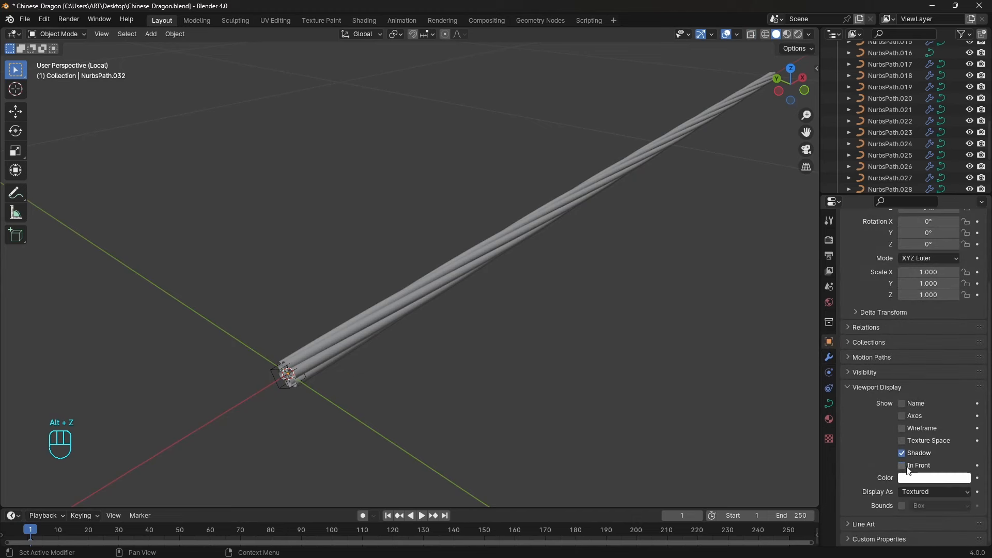
{"action": "left_click", "coordinate": [907, 466]}
- Shrink the radius of the path's far end control point so the twisted bundle tapers to a tip
{"action": "scroll", "coordinate": [679, 299], "scroll_direction": "up", "scroll_amount": 3}
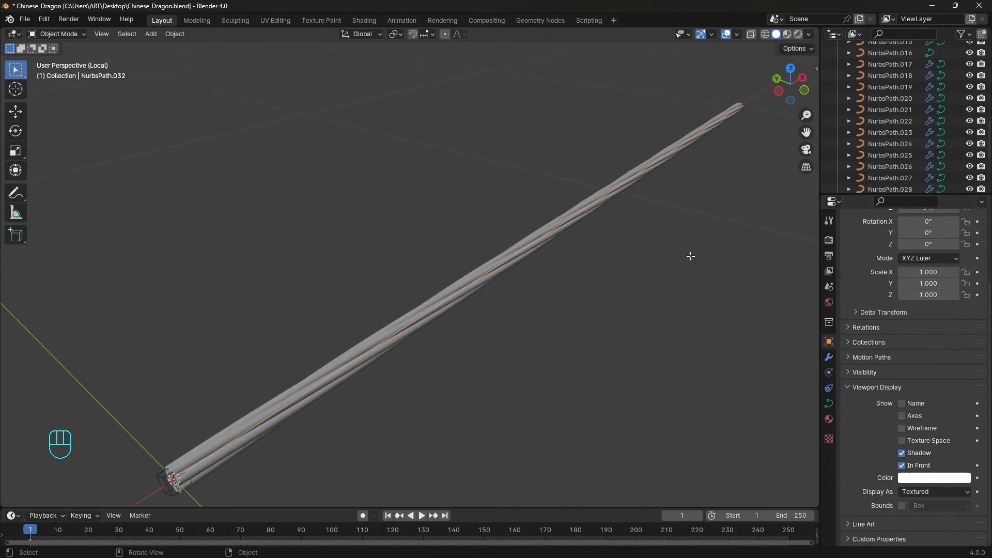
{"action": "key", "text": "Tab"}
{"action": "left_click_drag", "start_coordinate": [706, 85], "coordinate": [765, 144]}
{"action": "key", "text": "alt+s"}
{"action": "left_click", "coordinate": [746, 207]}
{"action": "key", "text": "Tab"}
{"action": "middle_click_drag", "start_coordinate": [609, 281], "coordinate": [580, 314], "text": "ctrl+alt"}
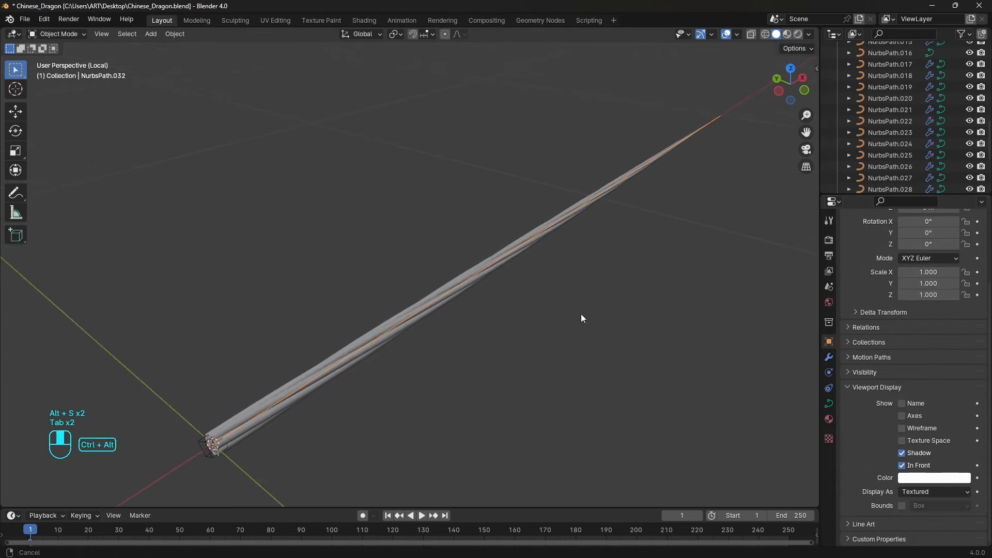
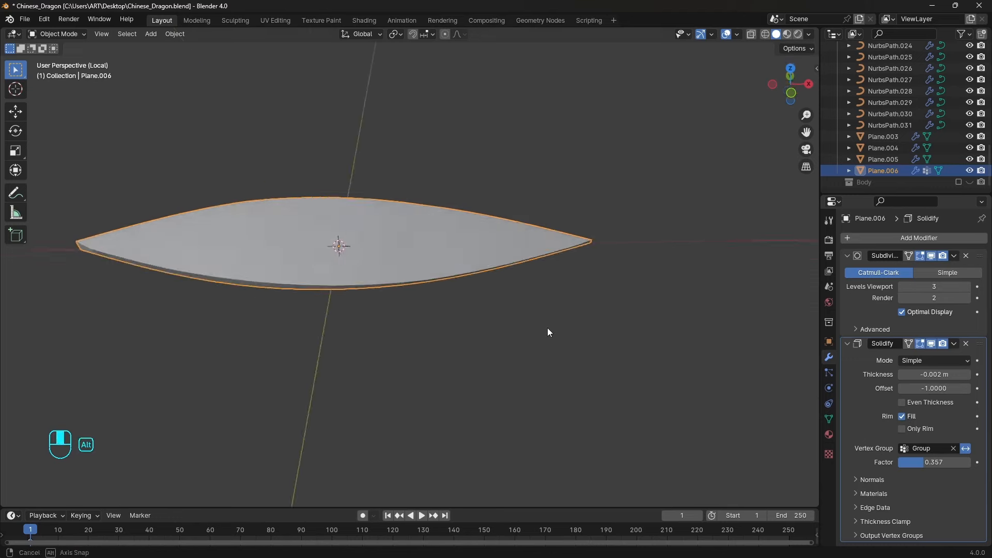
- Shade the leaf-shaped plane smooth and enable Auto Smooth at 30°
{"action": "right_click", "coordinate": [561, 282]}
{"action": "left_click", "coordinate": [556, 283]}
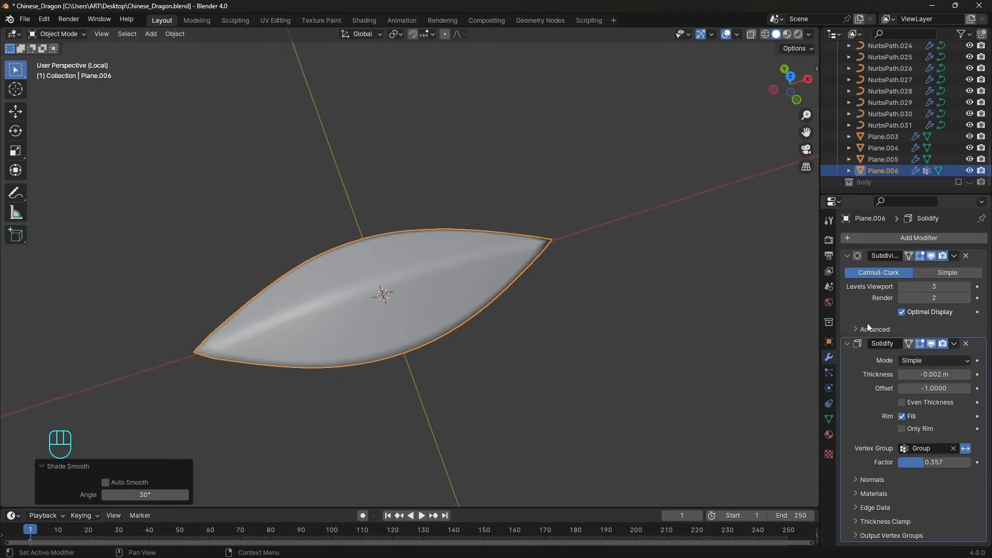
{"action": "left_click", "coordinate": [828, 419]}
{"action": "left_click", "coordinate": [902, 490]}
{"action": "middle_click_drag", "start_coordinate": [805, 439], "coordinate": [638, 277]}
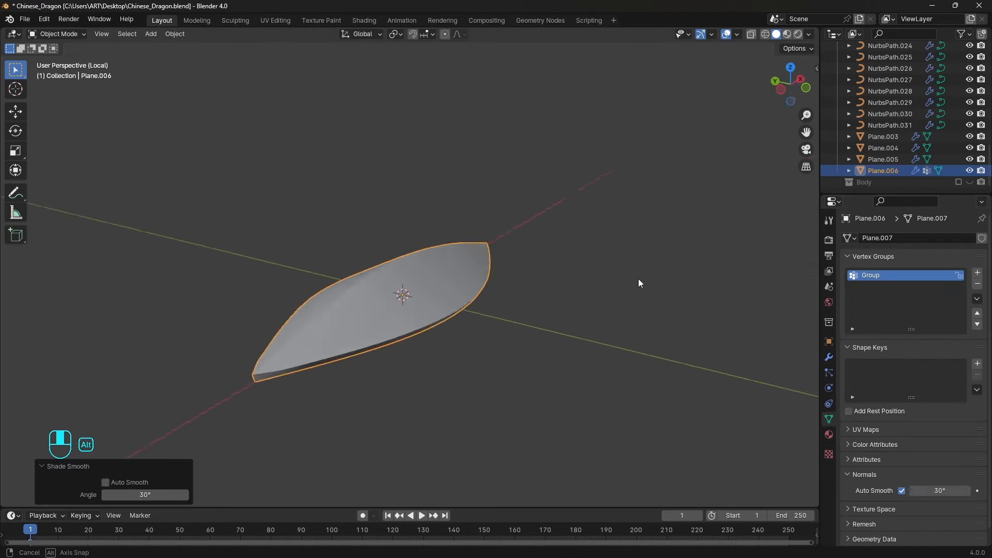
- Leave Local View, then rotate, scale and move the leaf-shaped spike onto the dragon's forehead between the horns
{"action": "key", "text": "KP_Divide"}
{"action": "key", "text": "r"}
{"action": "left_click", "coordinate": [443, 242]}
{"action": "key", "text": "s"}
{"action": "left_click", "coordinate": [444, 274]}
{"action": "key", "text": "g"}
{"action": "left_click", "coordinate": [414, 234]}
{"action": "key", "text": "r"}
{"action": "left_click", "coordinate": [481, 238]}
{"action": "left_click", "coordinate": [496, 248]}
{"action": "left_click_drag", "start_coordinate": [456, 270], "coordinate": [573, 310], "text": "alt"}
- Duplicate the forehead spike, place the copy beside the original and rotate it
{"action": "key", "text": "shift+d"}
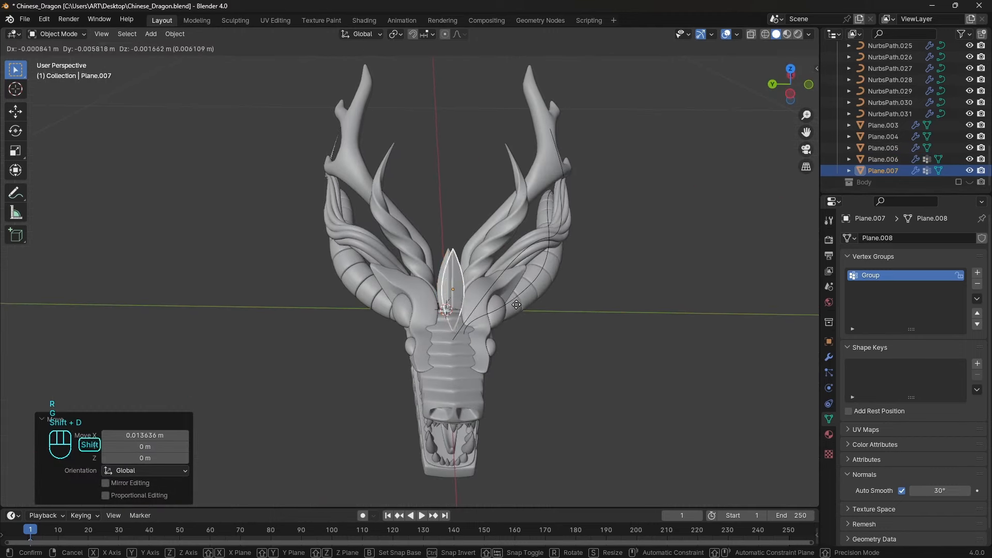
{"action": "left_click", "coordinate": [531, 279]}
{"action": "key", "text": "r"}
{"action": "left_click", "coordinate": [511, 296]}
{"action": "left_click_drag", "start_coordinate": [511, 296], "coordinate": [491, 309], "text": "alt"}
- Rotate and resize the duplicated forehead spikes and move the smaller front one into the tuft
{"action": "key", "text": "r"}
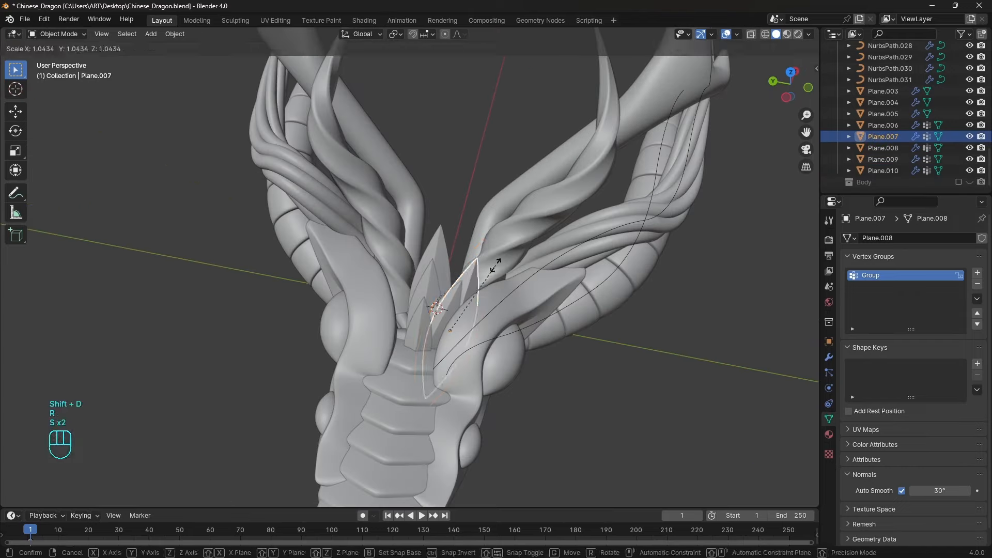
{"action": "left_click", "coordinate": [469, 255]}
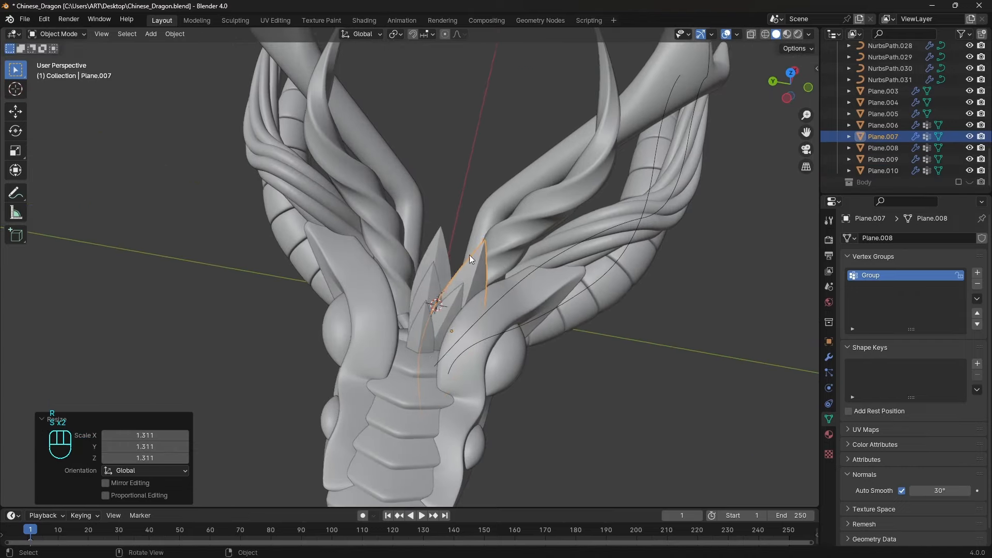
{"action": "key", "text": "s"}
{"action": "left_click", "coordinate": [470, 278]}
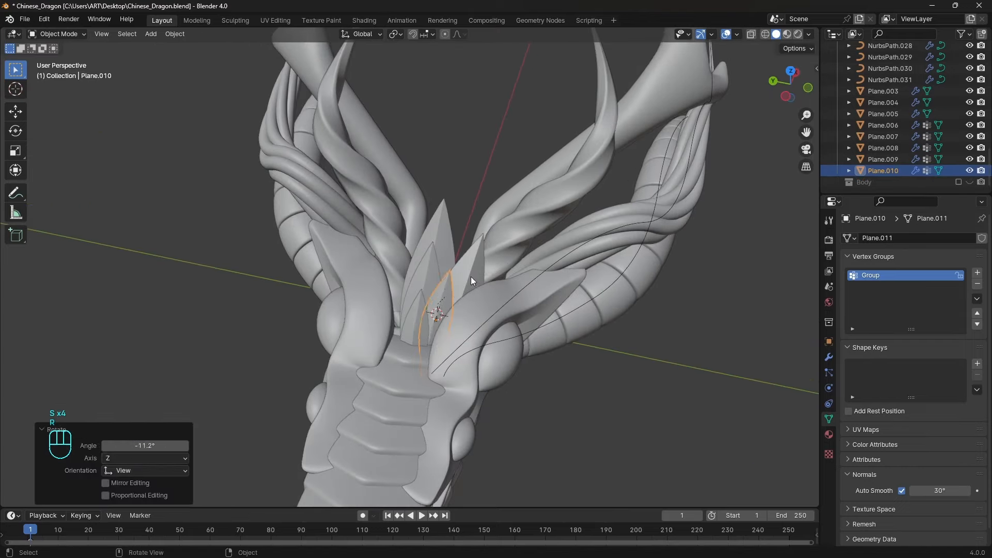
{"action": "key", "text": "g"}
{"action": "left_click", "coordinate": [469, 286]}
{"action": "left_click_drag", "start_coordinate": [469, 285], "coordinate": [513, 280], "text": "alt"}
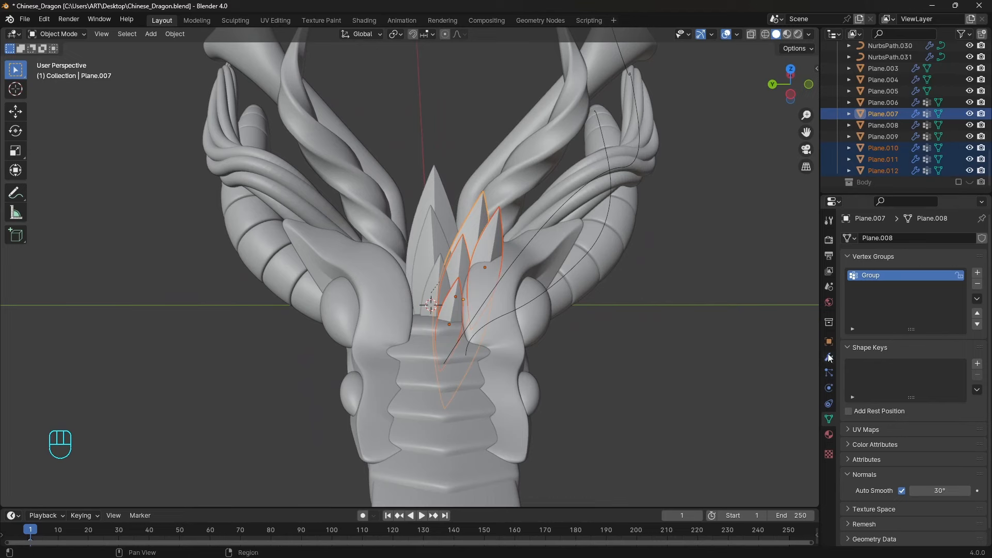
- Add a Mirror modifier to the side spike, on Y only about Cube, and copy its modifiers to the other selected spikes
{"action": "left_click", "coordinate": [829, 357]}
{"action": "left_click_drag", "start_coordinate": [847, 256], "coordinate": [847, 362]}
{"action": "left_click", "coordinate": [897, 238]}
{"action": "type", "text": "mi"}
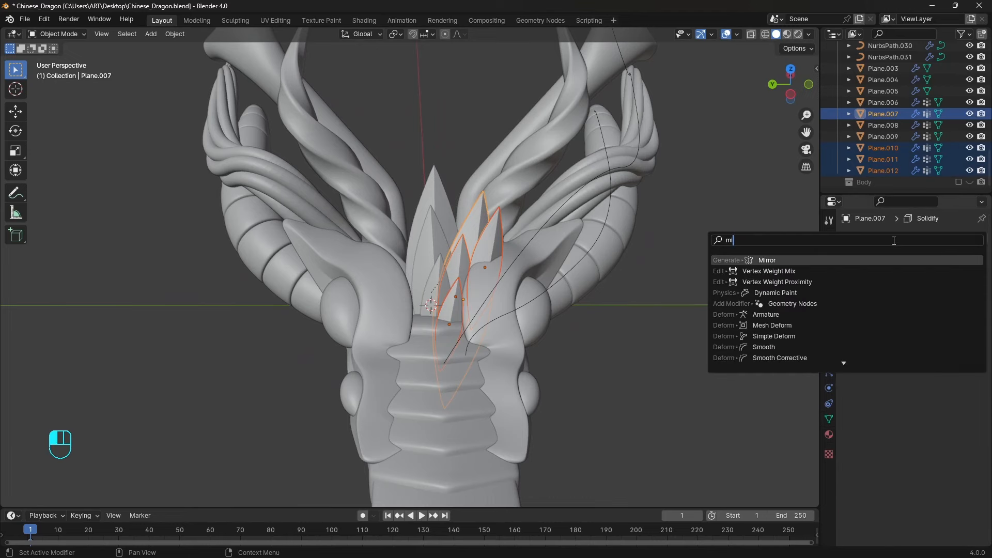
{"action": "left_click", "coordinate": [869, 263]}
{"action": "left_click", "coordinate": [904, 343]}
{"action": "left_click", "coordinate": [904, 367]}
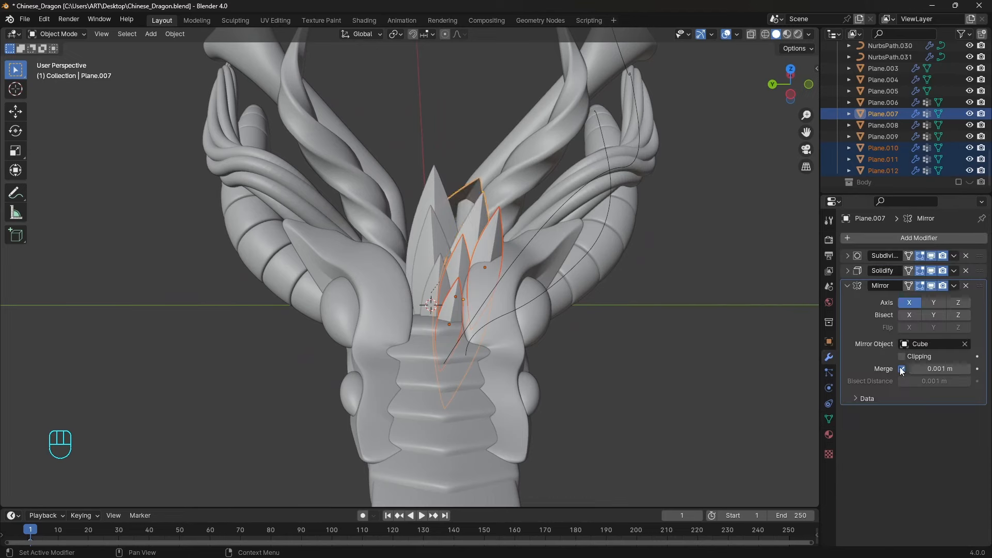
{"action": "left_click", "coordinate": [920, 304]}
{"action": "left_click", "coordinate": [918, 303]}
{"action": "key", "text": "ctrl+l"}
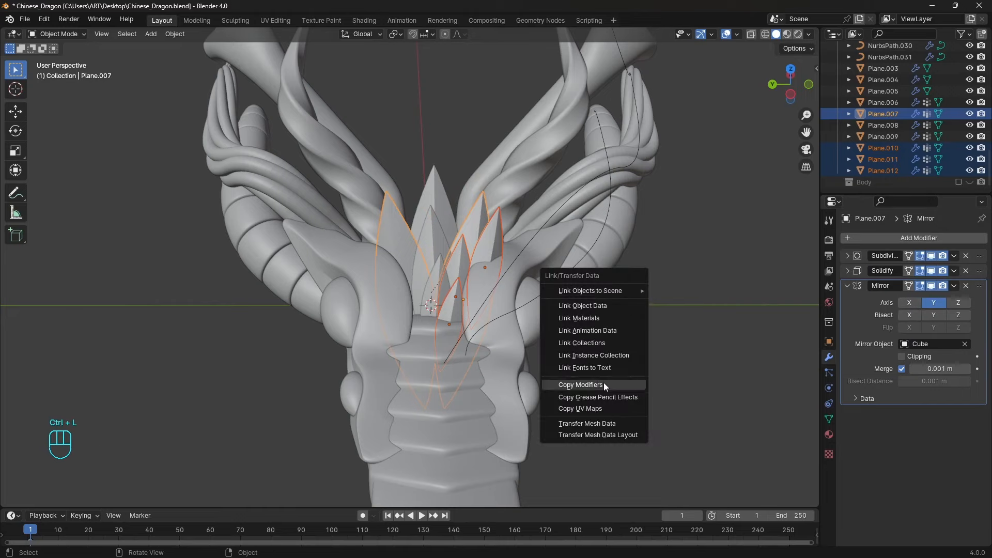
{"action": "left_click", "coordinate": [603, 383]}
{"action": "middle_click_drag", "start_coordinate": [675, 275], "coordinate": [535, 243]}
- Rotate and rescale a mirrored spike to fit the tuft beside the horn
{"action": "left_click", "coordinate": [464, 278]}
{"action": "key", "text": "r"}
{"action": "middle_click_drag", "start_coordinate": [467, 272], "coordinate": [491, 279]}
{"action": "left_click", "coordinate": [493, 267]}
{"action": "key", "text": "s"}
{"action": "left_click", "coordinate": [468, 272]}
- Duplicate the mirrored spikes behind the eye and jaw, rotating and scaling the copies to build the cheek fan
{"action": "key", "text": "shift+d"}
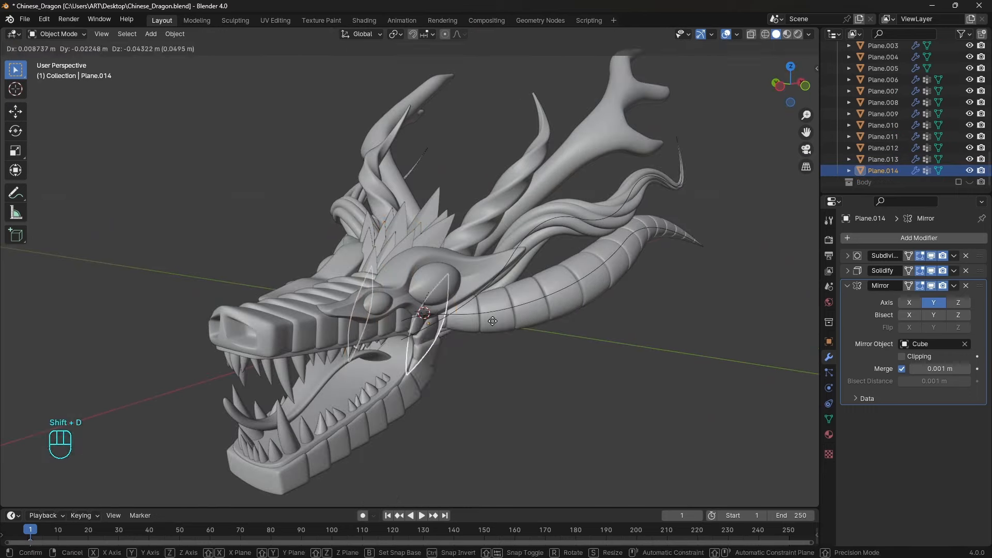
{"action": "left_click", "coordinate": [491, 323]}
{"action": "middle_click_drag", "start_coordinate": [491, 324], "coordinate": [522, 262]}
{"action": "key", "text": "r"}
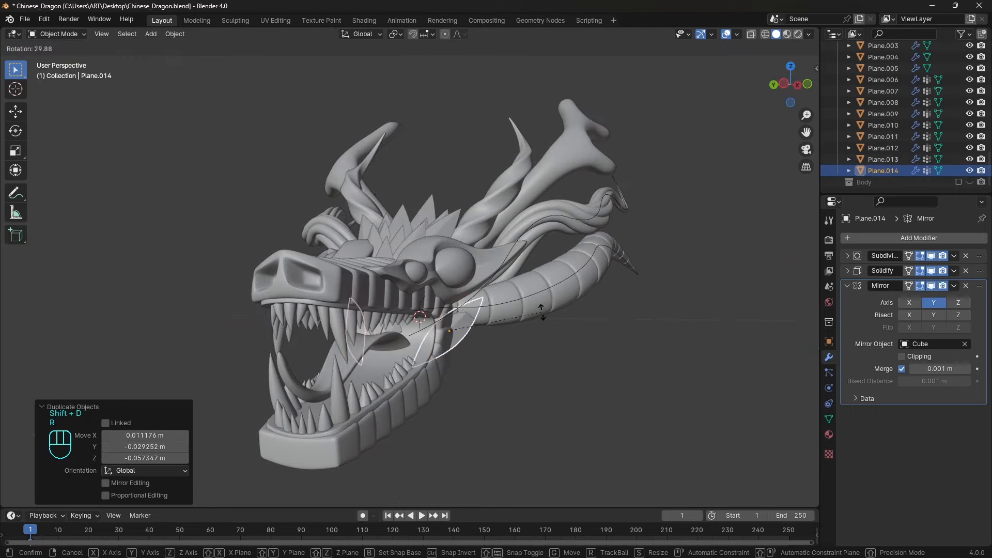
{"action": "key", "text": "r"}
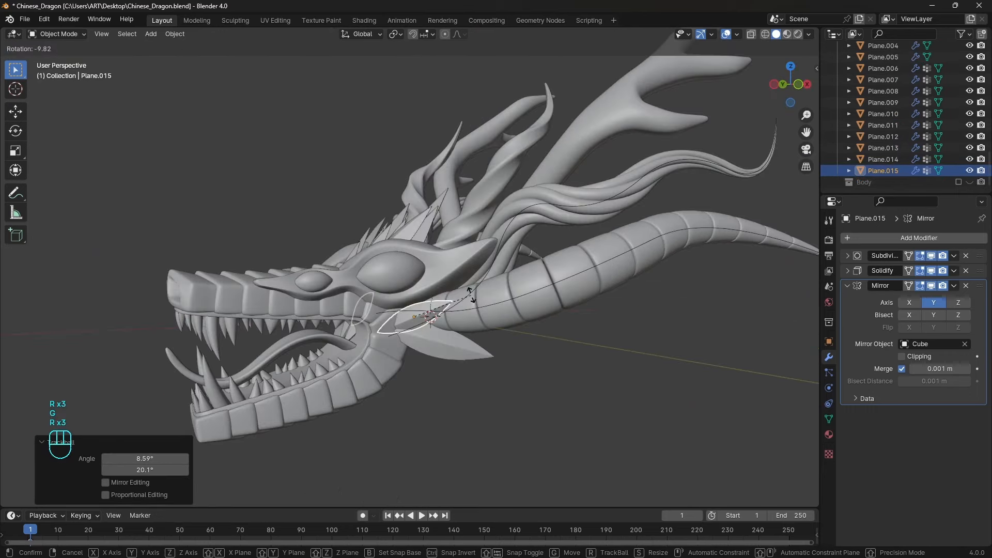
{"action": "left_click", "coordinate": [467, 317]}
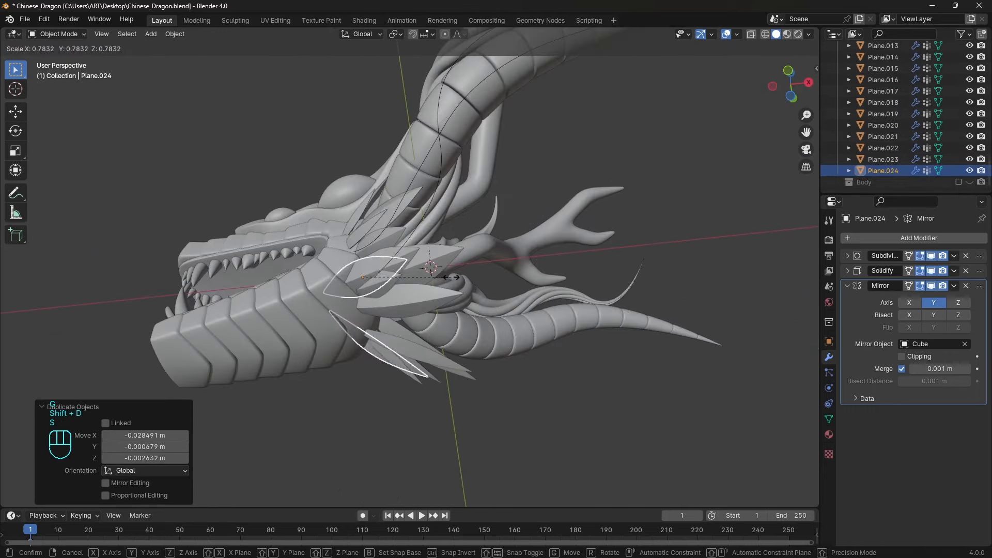
{"action": "middle_click_drag", "start_coordinate": [444, 330], "coordinate": [473, 353]}
{"action": "key", "text": "r"}
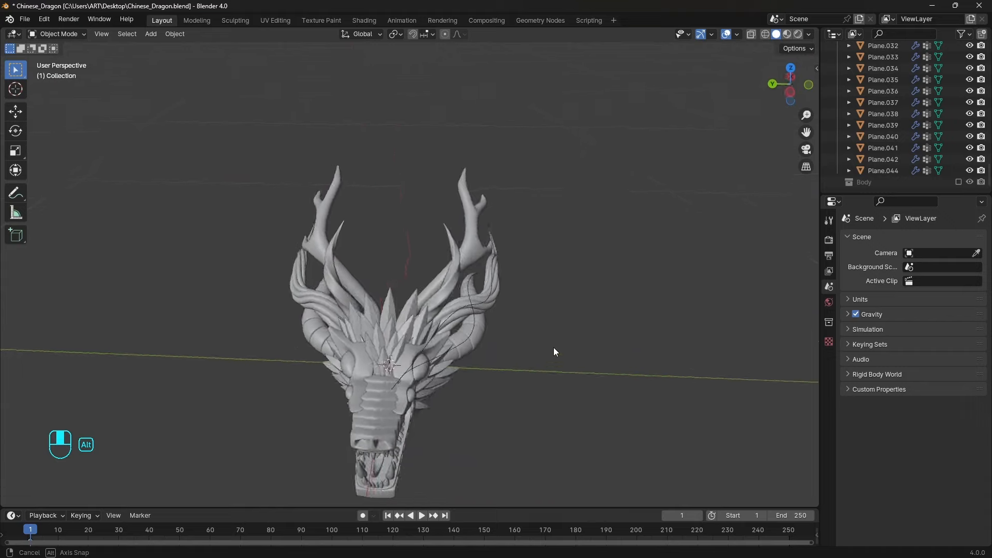
- Shape a tapered hair strand alongside the antler by moving its outer control points and extruding its path
{"action": "middle_click_drag", "start_coordinate": [554, 347], "coordinate": [425, 296]}
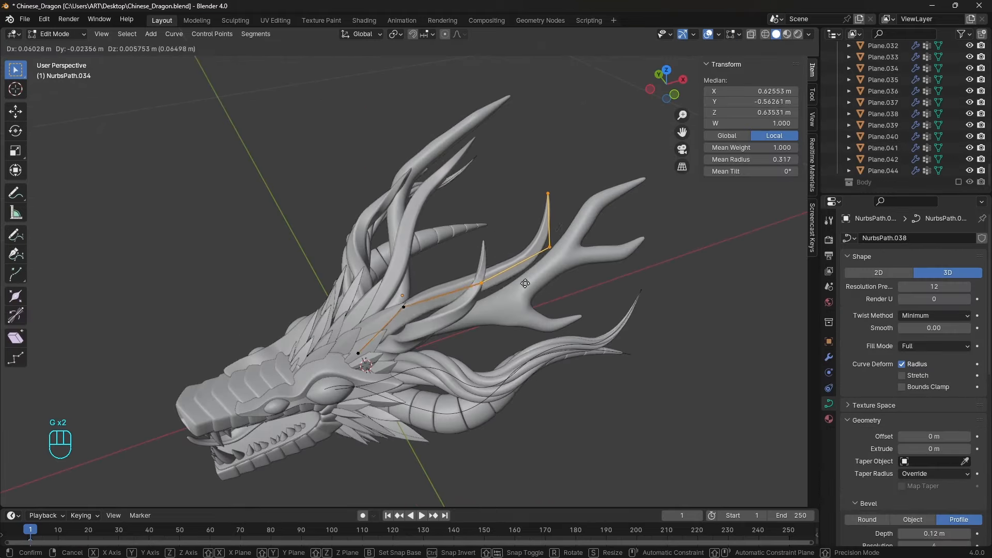
{"action": "middle_click_drag", "start_coordinate": [465, 259], "coordinate": [629, 183]}
{"action": "key", "text": "e"}
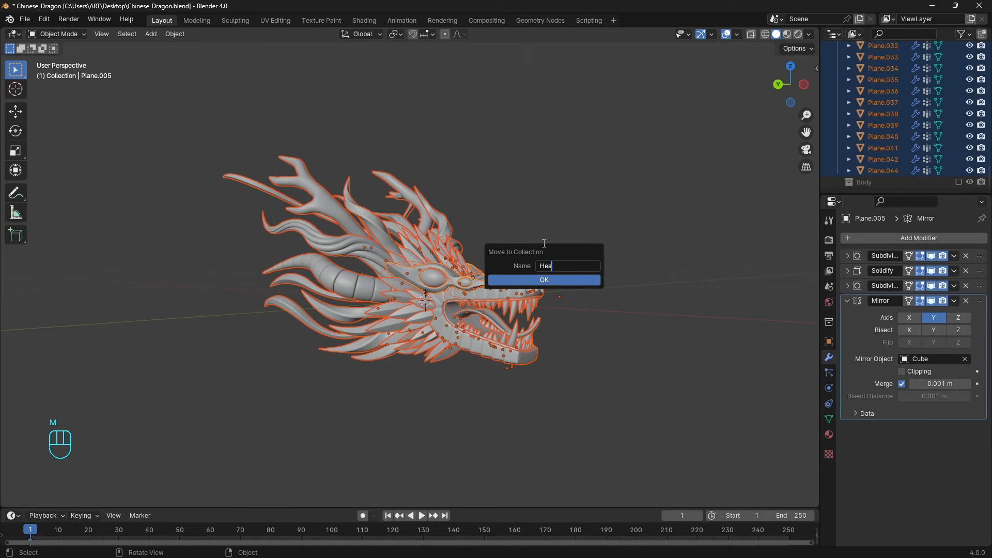
- Move the selected head objects into a new collection named Head, exclude it from the view and enable the Body collection
{"action": "key", "text": "Return"}
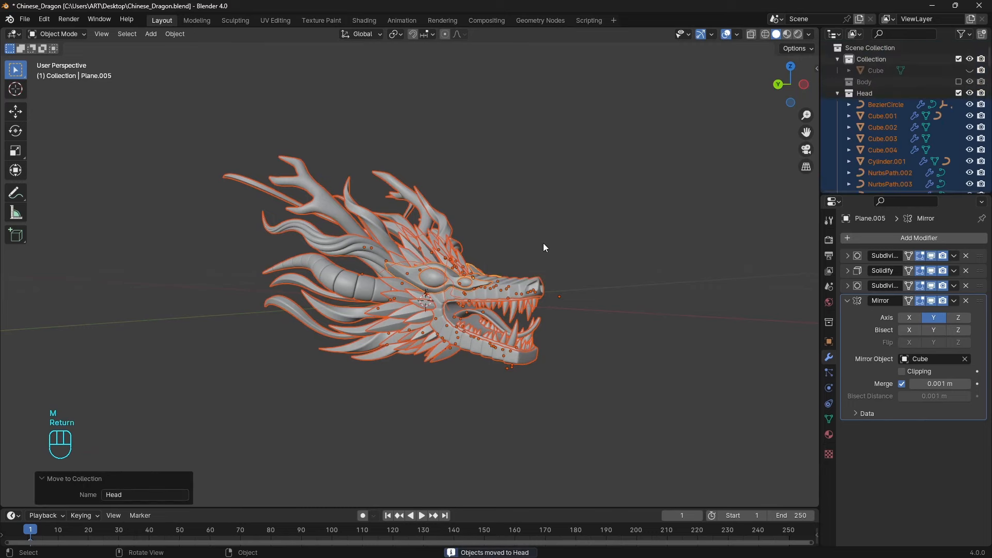
{"action": "left_click", "coordinate": [959, 93]}
{"action": "left_click", "coordinate": [958, 81]}
{"action": "left_click_drag", "start_coordinate": [589, 283], "coordinate": [568, 224], "text": "alt"}
- Add a cube at the body's front end and merge all its vertices at the centre into a single vertex
{"action": "key", "text": "shift+a"}
{"action": "mouse_move", "coordinate": [575, 244]}
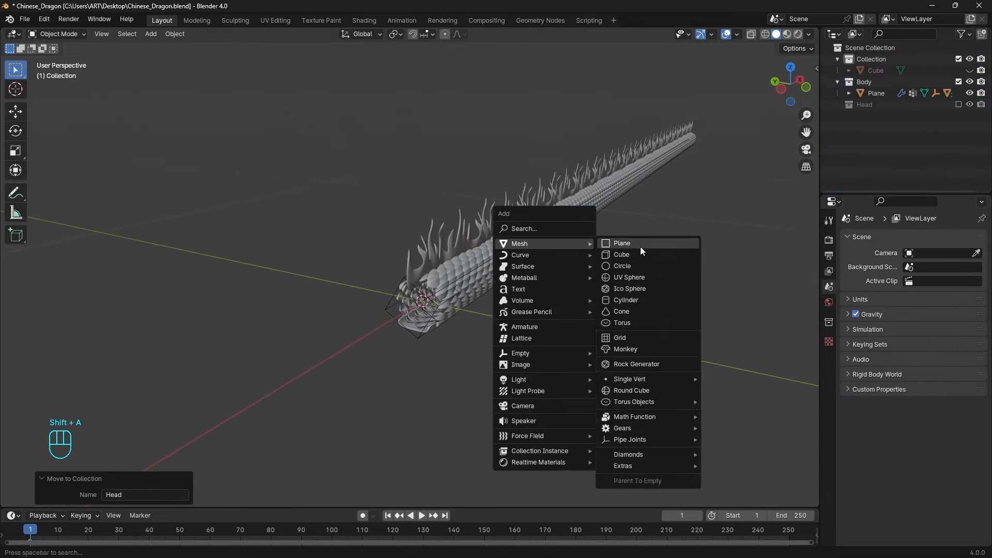
{"action": "left_click", "coordinate": [634, 256]}
{"action": "key", "text": "Tab"}
{"action": "key", "text": "a"}
{"action": "key", "text": "m"}
{"action": "left_click", "coordinate": [634, 250]}
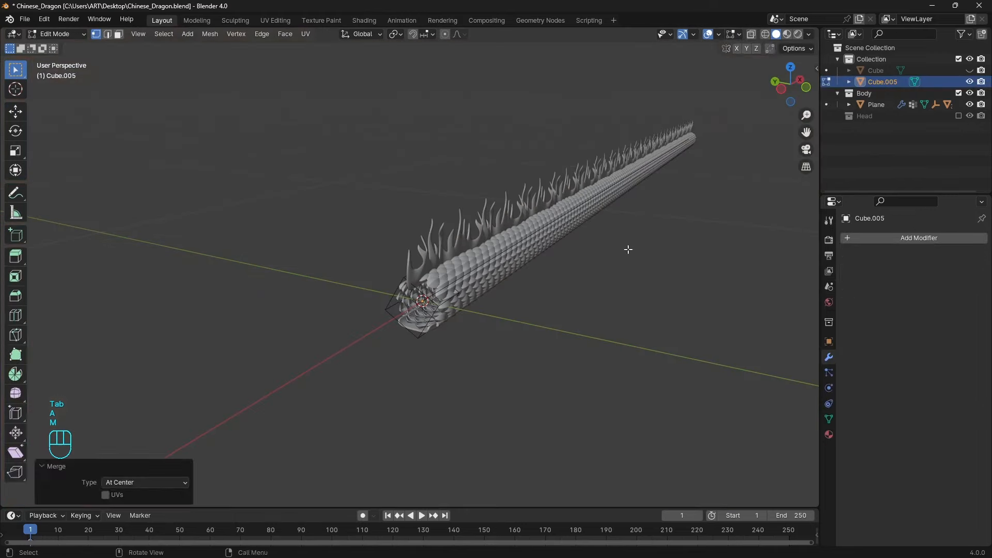
{"action": "key", "text": "Tab"}
- Add a Skin modifier to the single-vertex object and shrink the vertex's skin radius in Edit Mode
{"action": "left_click_drag", "start_coordinate": [529, 320], "coordinate": [573, 297], "text": "alt"}
{"action": "left_click", "coordinate": [909, 237]}
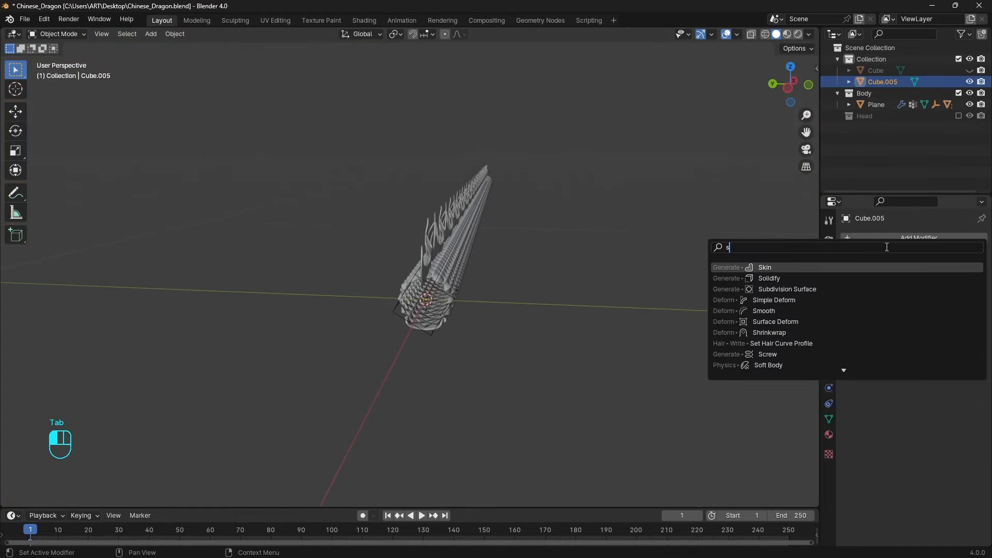
{"action": "type", "text": "ski"}
{"action": "key", "text": "Return"}
{"action": "key", "text": "Tab"}
{"action": "key", "text": "ctrl+a"}
{"action": "left_click", "coordinate": [439, 304]}
- Undo the recent trial edits to the skin vertex and extrude it in the left view into a bent three-segment leg
{"action": "key", "text": "ctrl+KP_3"}
{"action": "key", "text": "ctrl+z"}
{"action": "key", "text": "ctrl+z"}
{"action": "key", "text": "ctrl+z"}
{"action": "key", "text": "ctrl+z"}
{"action": "key", "text": "ctrl+z"}
{"action": "key", "text": "ctrl+z"}
{"action": "key", "text": "ctrl+z"}
{"action": "key", "text": "e"}
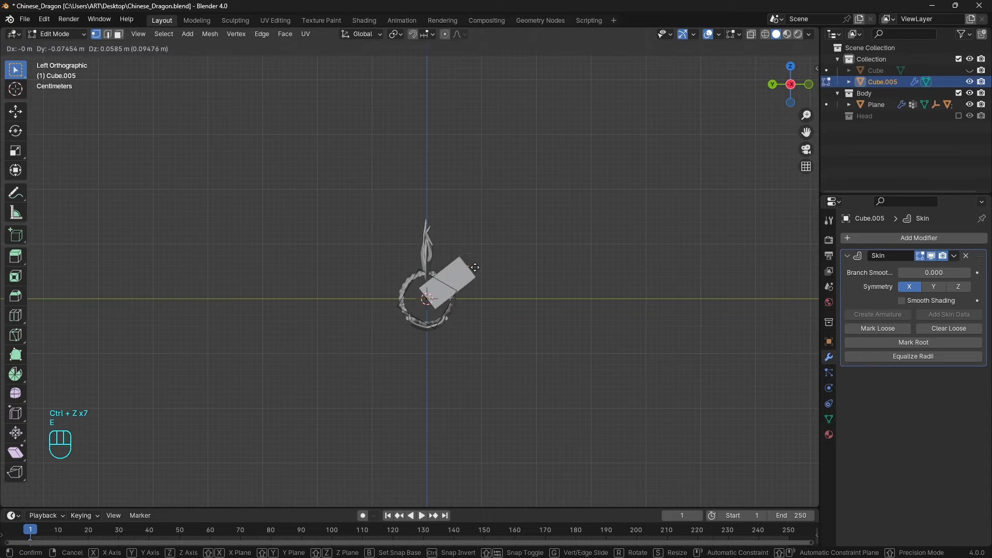
{"action": "left_click", "coordinate": [481, 270]}
{"action": "key", "text": "e"}
{"action": "left_click", "coordinate": [475, 365]}
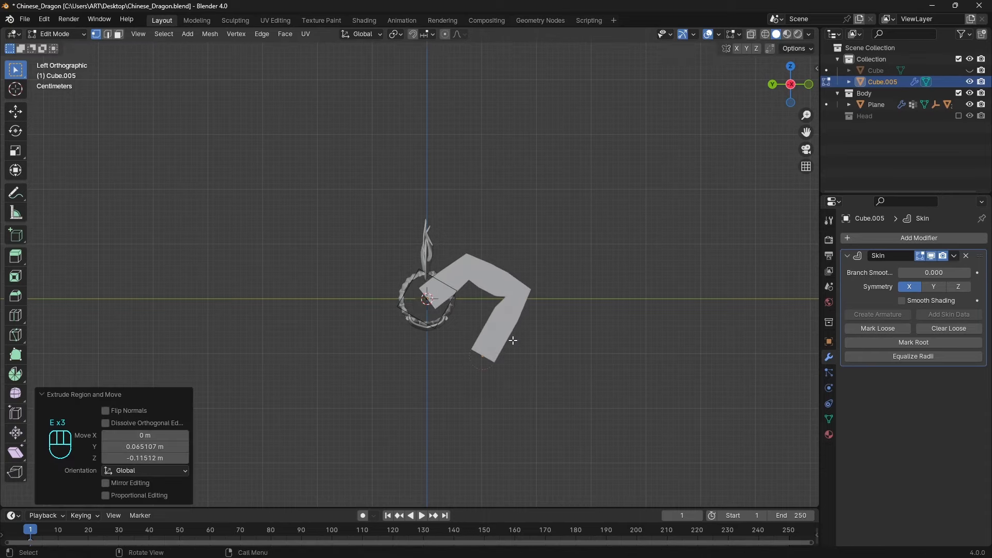
- Reposition the leg's joint vertices from different view angles to bend the leg in depth beside the body
{"action": "left_click_drag", "start_coordinate": [475, 365], "coordinate": [463, 367], "text": "alt"}
{"action": "middle_click_drag", "start_coordinate": [463, 367], "coordinate": [432, 373], "text": "alt"}
{"action": "key", "text": "g"}
{"action": "left_click", "coordinate": [493, 349]}
{"action": "middle_click_drag", "start_coordinate": [494, 350], "coordinate": [453, 370], "text": "alt"}
{"action": "key", "text": "g"}
{"action": "left_click", "coordinate": [481, 364]}
{"action": "left_click_drag", "start_coordinate": [480, 363], "coordinate": [533, 304], "text": "alt"}
- Add a level 3 Subdivision Surface modifier to the leg and enlarge the skin radius at the knee and upper joint
{"action": "key", "text": "Tab"}
{"action": "key", "text": "ctrl+3"}
{"action": "key", "text": "Tab"}
{"action": "key", "text": "ctrl+a"}
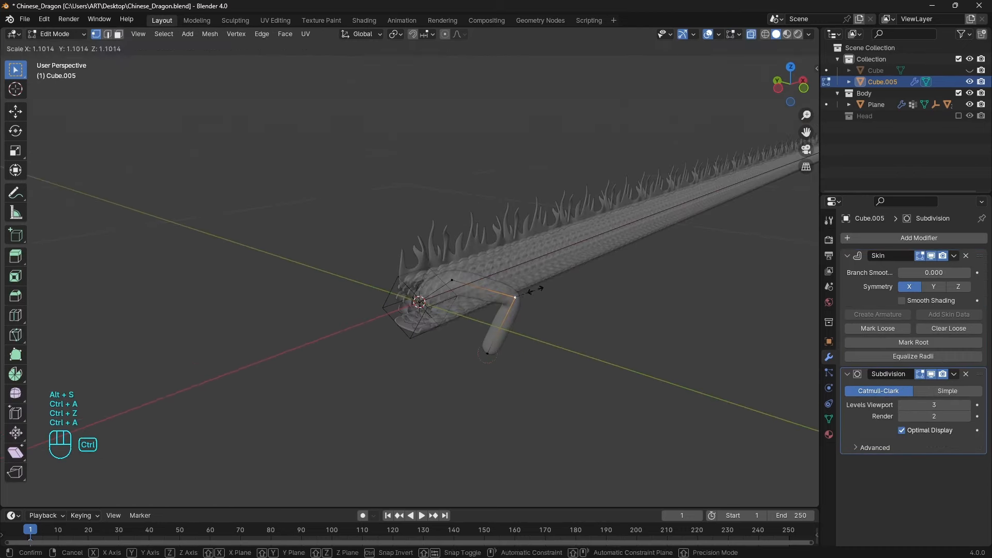
{"action": "left_click", "coordinate": [544, 282]}
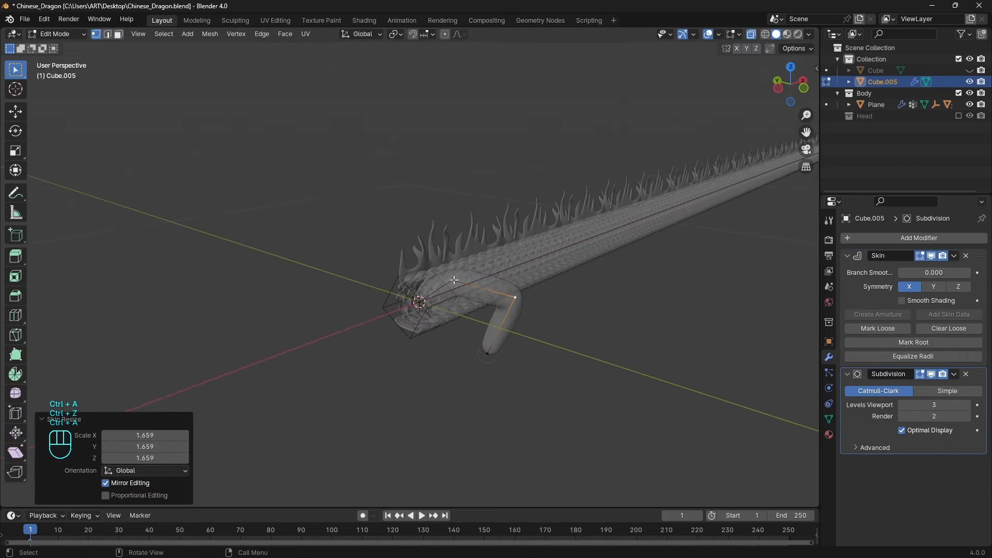
{"action": "left_click", "coordinate": [451, 280]}
{"action": "key", "text": "ctrl+a"}
{"action": "left_click", "coordinate": [504, 250]}
- Rotate and move the selected leg vertices to refine the leg's pose
{"action": "key", "text": "r"}
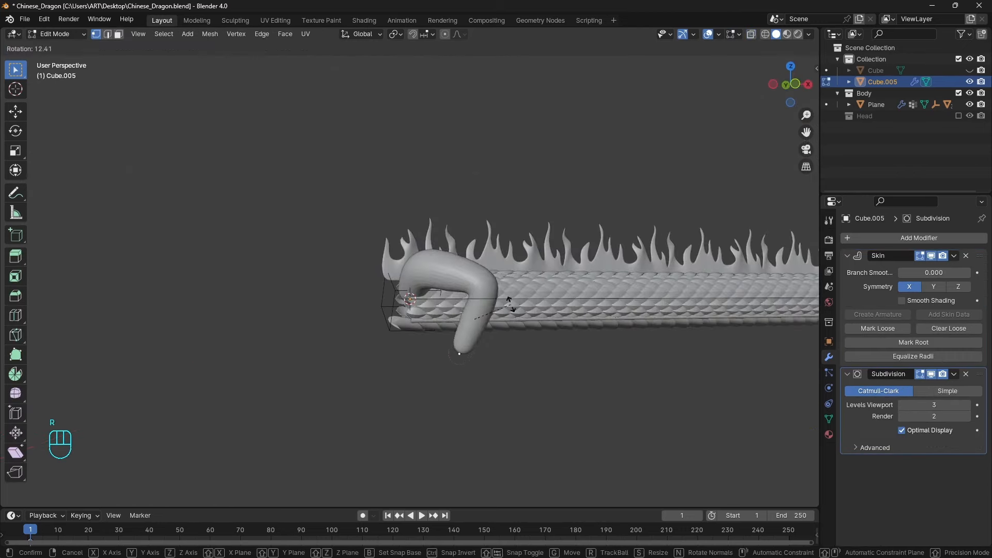
{"action": "left_click", "coordinate": [510, 310]}
{"action": "key", "text": "g"}
- Turn on Harden Normals in the new cube's Bevel modifier and enable Auto Smooth at 30° in its mesh data
{"action": "left_click", "coordinate": [906, 408]}
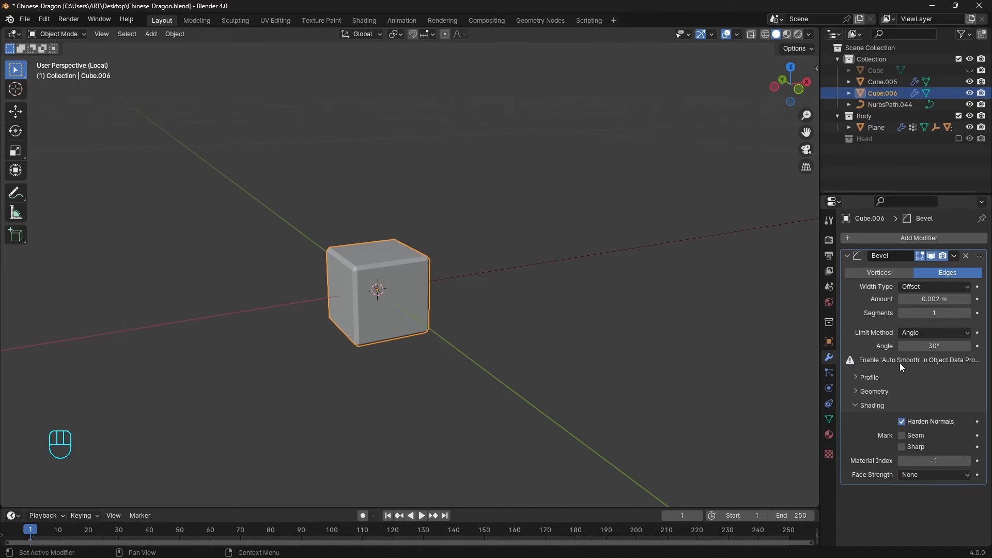
{"action": "left_click", "coordinate": [828, 418]}
{"action": "left_click", "coordinate": [902, 467]}
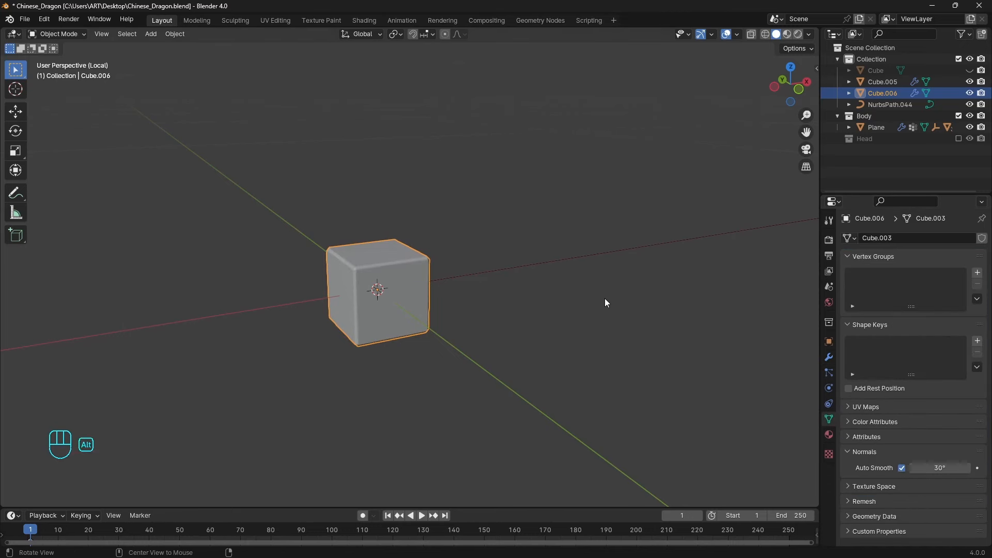
{"action": "middle_click_drag", "start_coordinate": [604, 298], "coordinate": [608, 346]}
- Add an Array modifier to the bevelled cube with Fit Type Fit Curve, using NurbsPath.044 as the curve
{"action": "left_click", "coordinate": [829, 357]}
{"action": "left_click", "coordinate": [914, 238]}
{"action": "left_click", "coordinate": [938, 287]}
{"action": "left_click", "coordinate": [935, 332]}
{"action": "left_click", "coordinate": [965, 301]}
{"action": "left_click", "coordinate": [760, 276]}
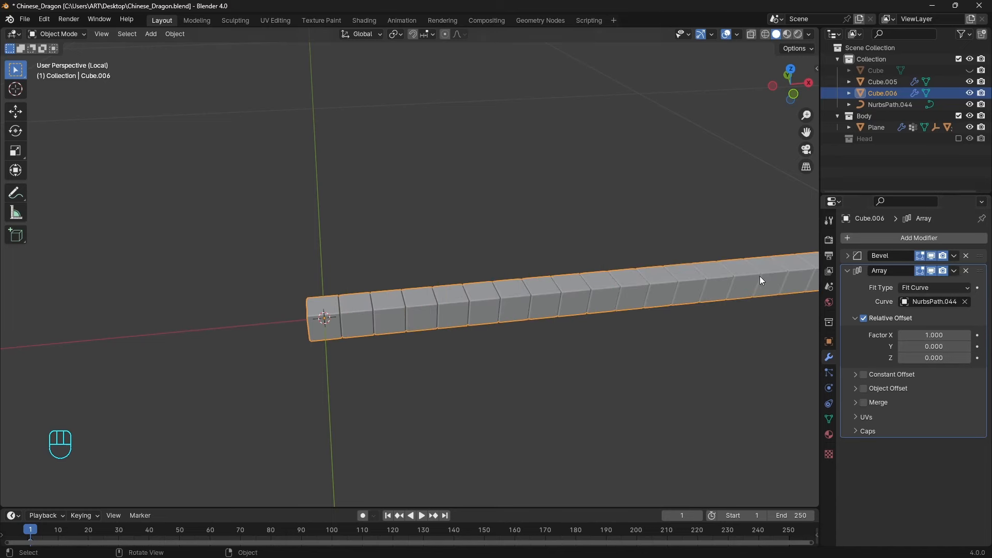
- Add a Curve modifier to the arrayed cube and pick NurbsPath.044 as its curve object
{"action": "left_click", "coordinate": [929, 242]}
{"action": "type", "text": "c"}
{"action": "key", "text": "Return"}
{"action": "key", "text": "alt+z"}
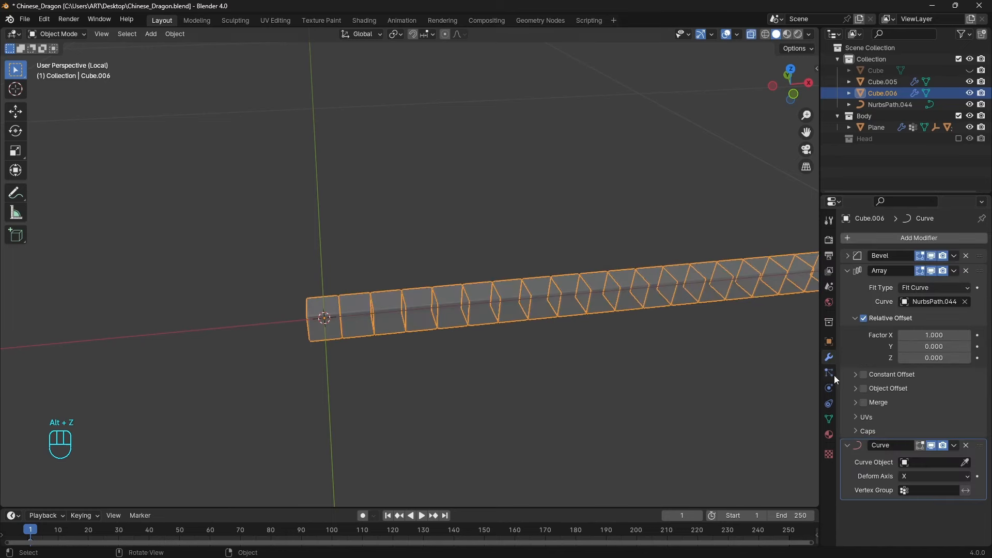
{"action": "left_click", "coordinate": [965, 462]}
{"action": "left_click", "coordinate": [691, 281]}
{"action": "left_click", "coordinate": [691, 283]}
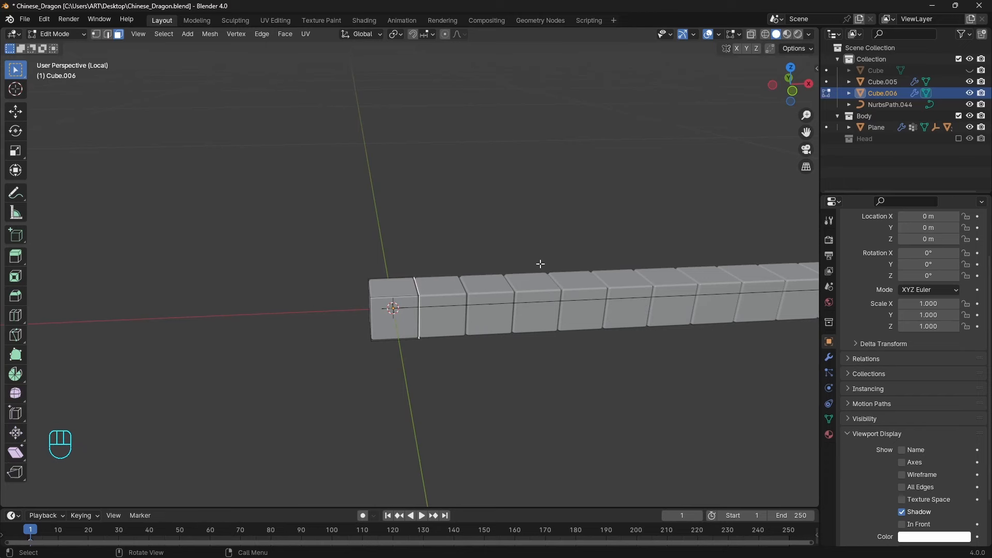
- Scale down the segment's end face in Edit Mode and set the array's relative offset Factor X to 0.840
{"action": "key", "text": "s"}
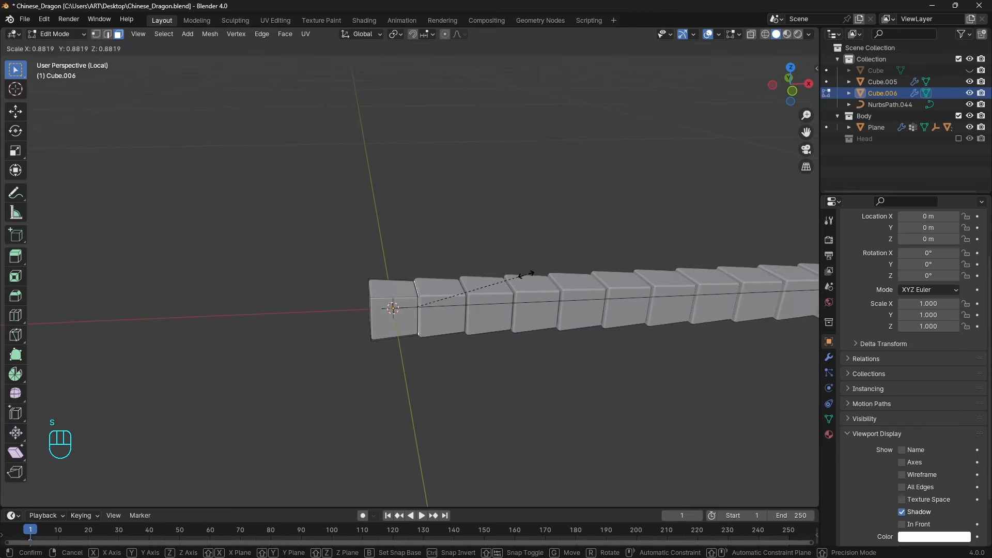
{"action": "key", "text": "Tab"}
{"action": "left_click", "coordinate": [828, 357]}
{"action": "left_click_drag", "start_coordinate": [930, 335], "coordinate": [920, 335], "text": "shift"}
{"action": "left_click_drag", "start_coordinate": [920, 335], "coordinate": [915, 335], "text": "shift"}
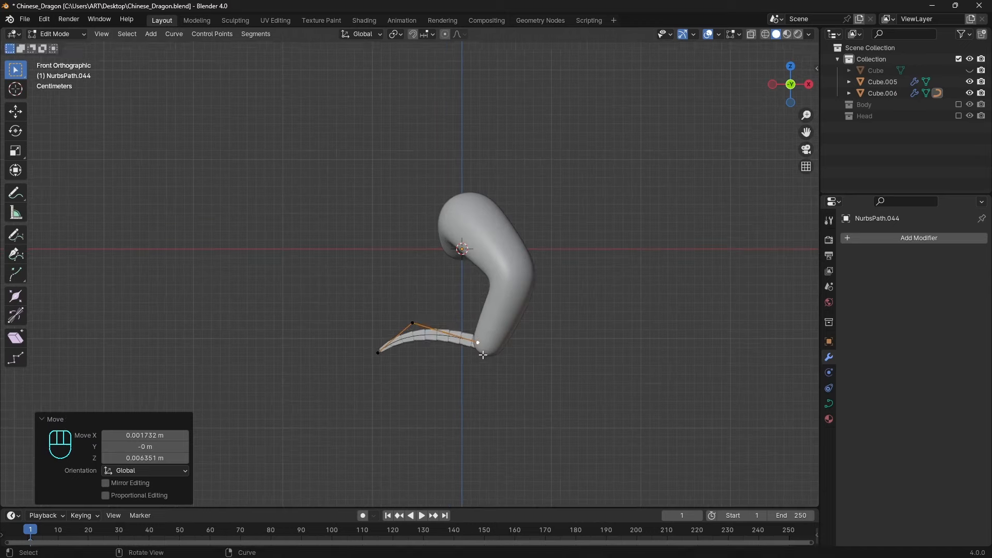
- Extrude the claw path's inner end up into the leg and move the claw along Y to the foot
{"action": "key", "text": "e"}
{"action": "left_click", "coordinate": [378, 353]}
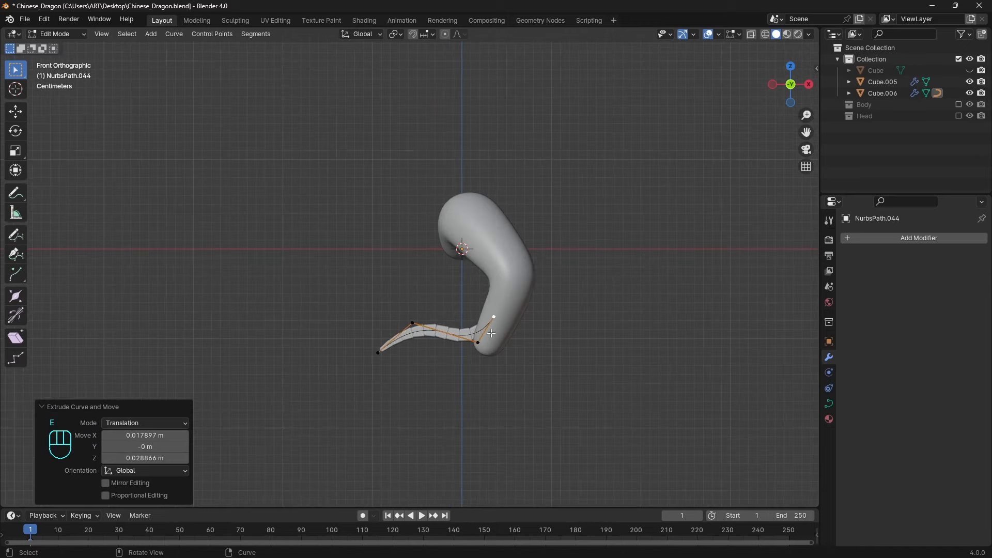
{"action": "key", "text": "g"}
{"action": "key", "text": "x"}
{"action": "key", "text": "y"}
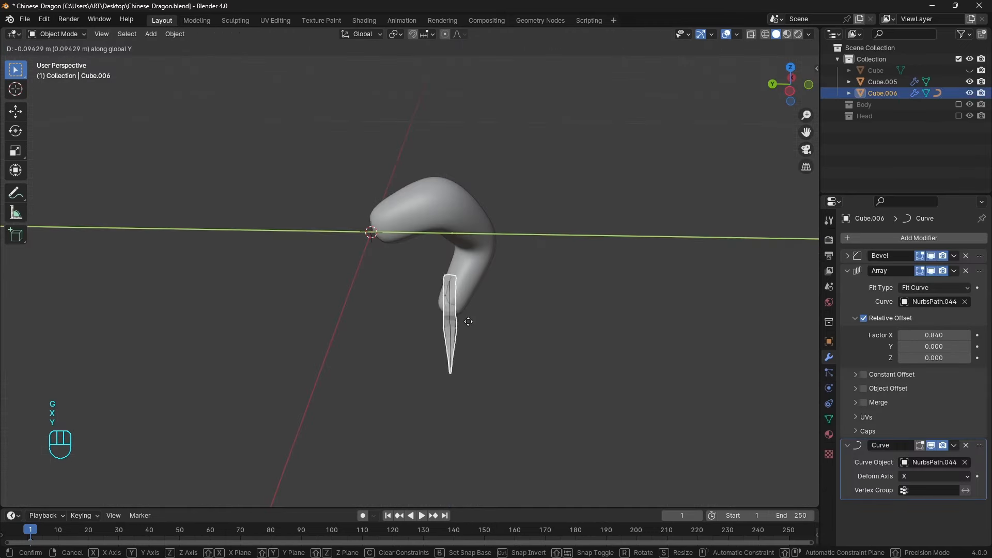
- Duplicate the claw with its path in place and rotate the copy about the Z axis
{"action": "key", "text": "shift+d"}
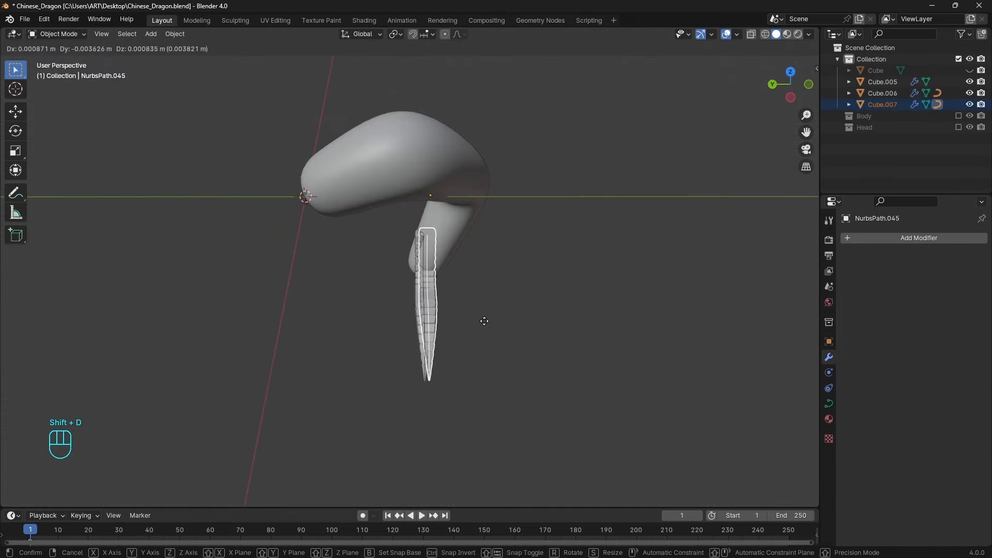
{"action": "right_click", "coordinate": [510, 317]}
{"action": "key", "text": "r"}
{"action": "key", "text": "z"}
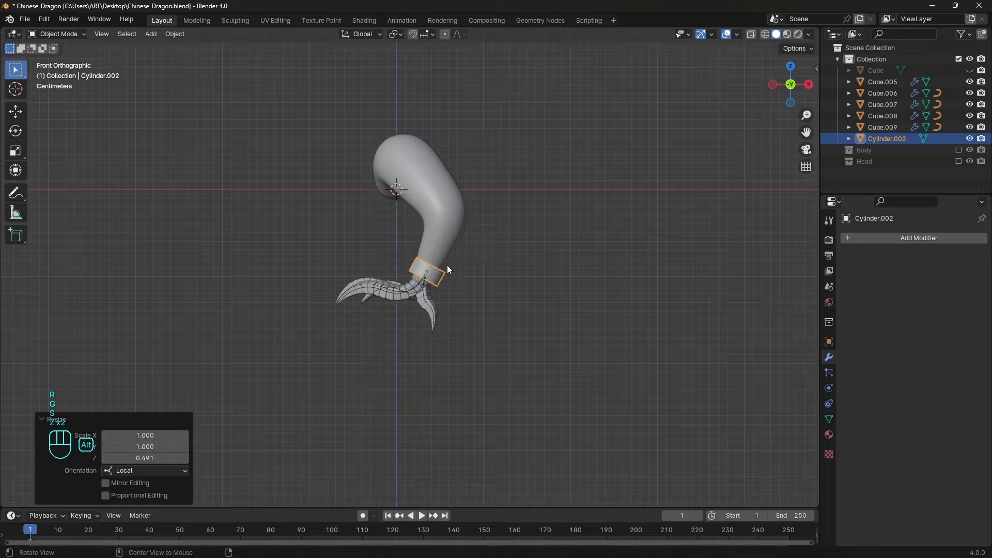
- Move the cylinder cuff so it wraps around the leg's ankle above the claws
{"action": "middle_click_drag", "start_coordinate": [448, 265], "coordinate": [646, 276]}
{"action": "scroll", "coordinate": [509, 250], "scroll_direction": "up", "scroll_amount": 3}
{"action": "key", "text": "g"}
{"action": "left_click", "coordinate": [530, 279]}
- Add a Solidify modifier to the ankle cuff and apply the cuff's scale
{"action": "left_click", "coordinate": [873, 238]}
{"action": "type", "text": "sol"}
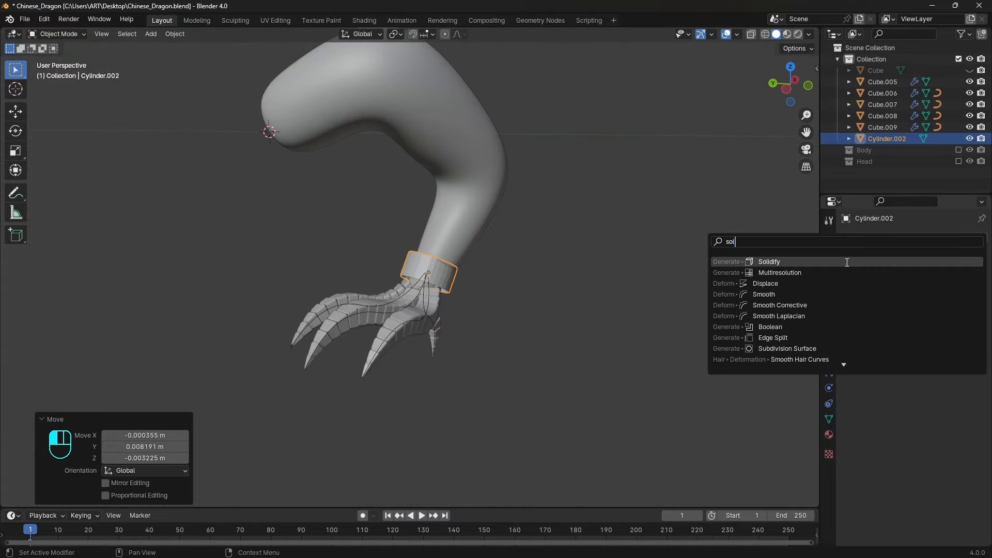
{"action": "key", "text": "Return"}
{"action": "key", "text": "ctrl+a"}
{"action": "left_click", "coordinate": [702, 273]}
- Add a Subdivision Surface modifier to the ankle cuff and set its Solidify thickness to 0.005 m
{"action": "scroll", "coordinate": [625, 317], "scroll_direction": "up", "scroll_amount": 2}
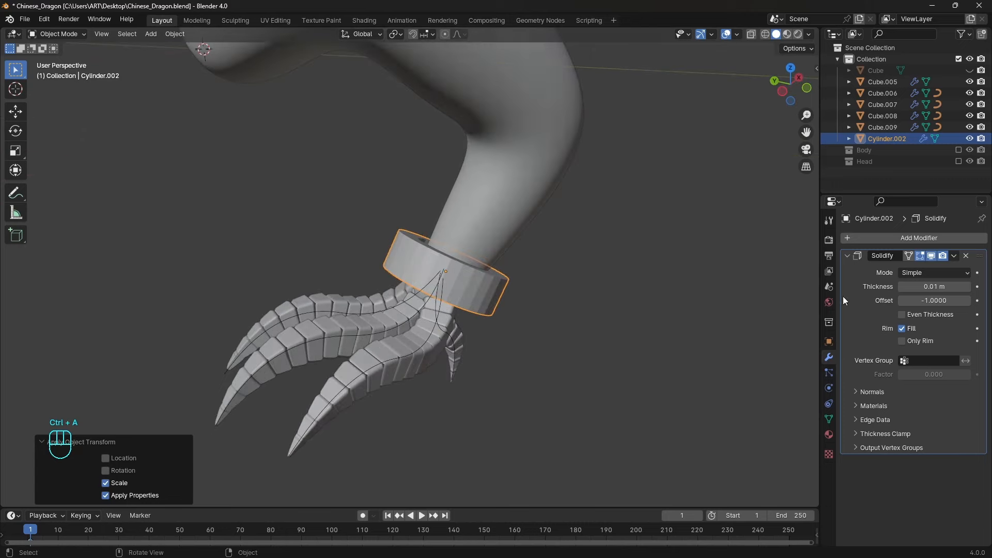
{"action": "left_click", "coordinate": [913, 238]}
{"action": "type", "text": "sub"}
{"action": "key", "text": "Return"}
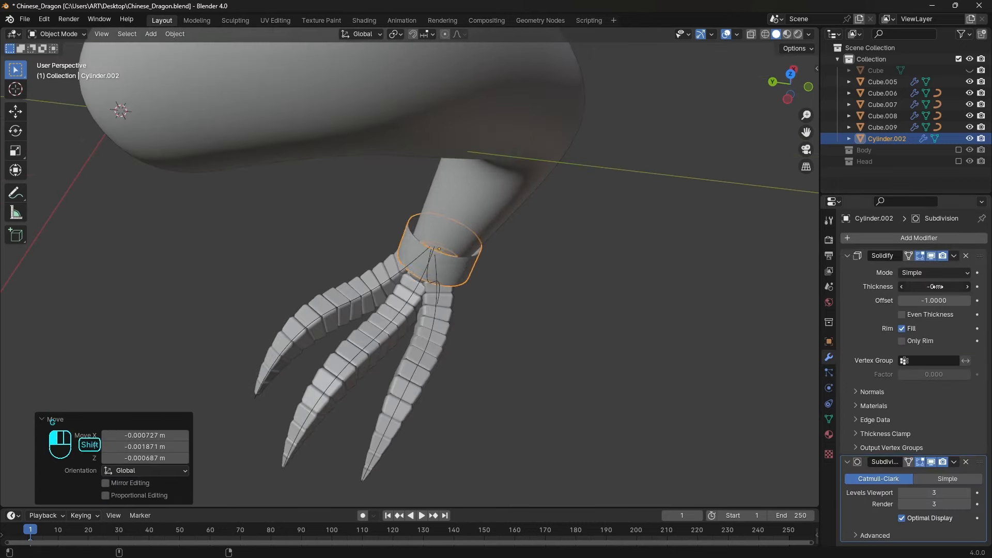
{"action": "left_click_drag", "start_coordinate": [935, 286], "coordinate": [944, 287]}
- Scale the ankle cuff down to fit the leg and resize its height along its local Z axis
{"action": "key", "text": "s"}
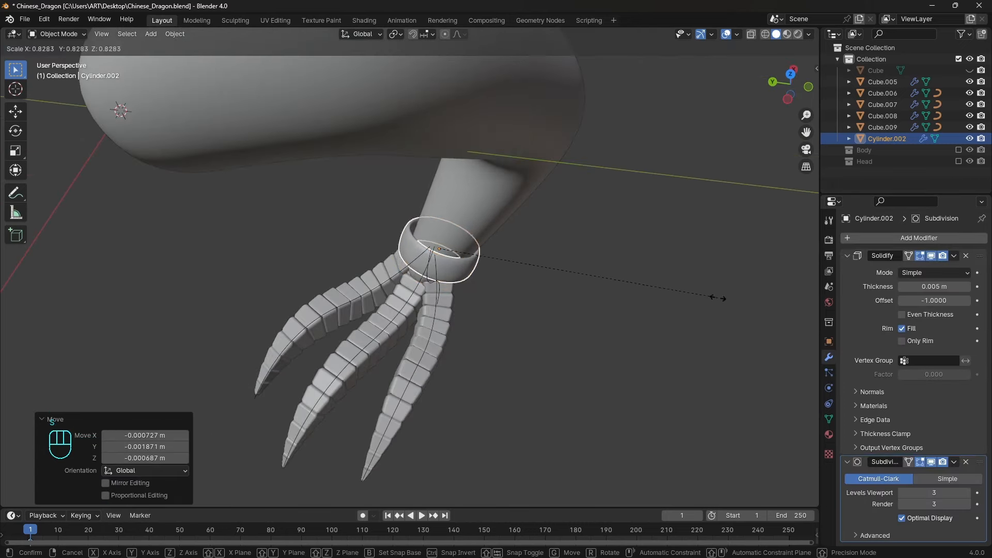
{"action": "left_click", "coordinate": [714, 297]}
{"action": "key", "text": "s"}
{"action": "key", "text": "z"}
{"action": "key", "text": "z"}
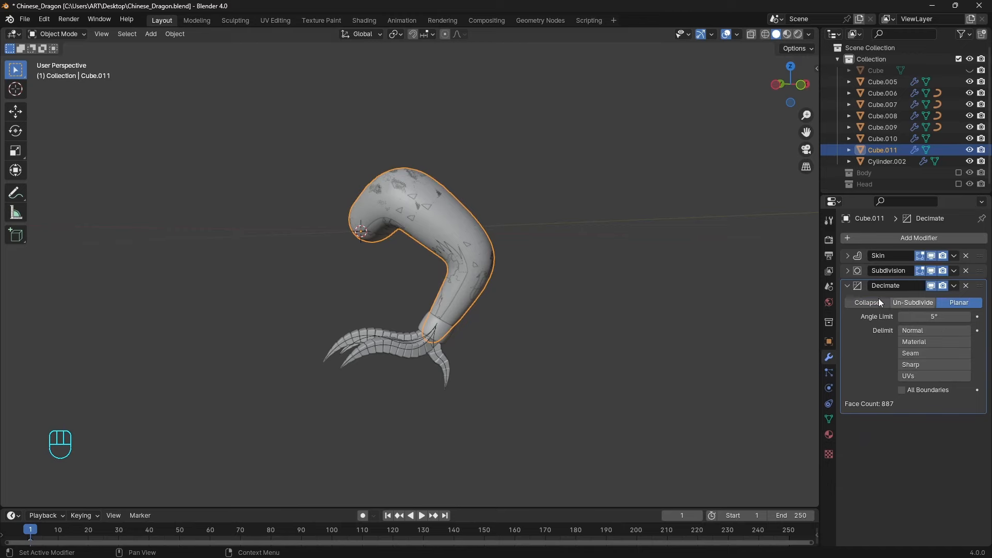
- Isolate the decimated leg copy in local view and display it as wireframe
{"action": "mouse_move", "coordinate": [650, 324]}
{"action": "middle_mouse_down"}
{"action": "mouse_move", "coordinate": [631, 326]}
{"action": "mouse_move", "coordinate": [661, 323]}
{"action": "mouse_move", "coordinate": [628, 325]}
{"action": "middle_mouse_up"}
{"action": "key", "text": "z"}
{"action": "left_click", "coordinate": [615, 335]}
{"action": "key", "text": "KP_Divide"}
{"action": "key", "text": "alt+z"}
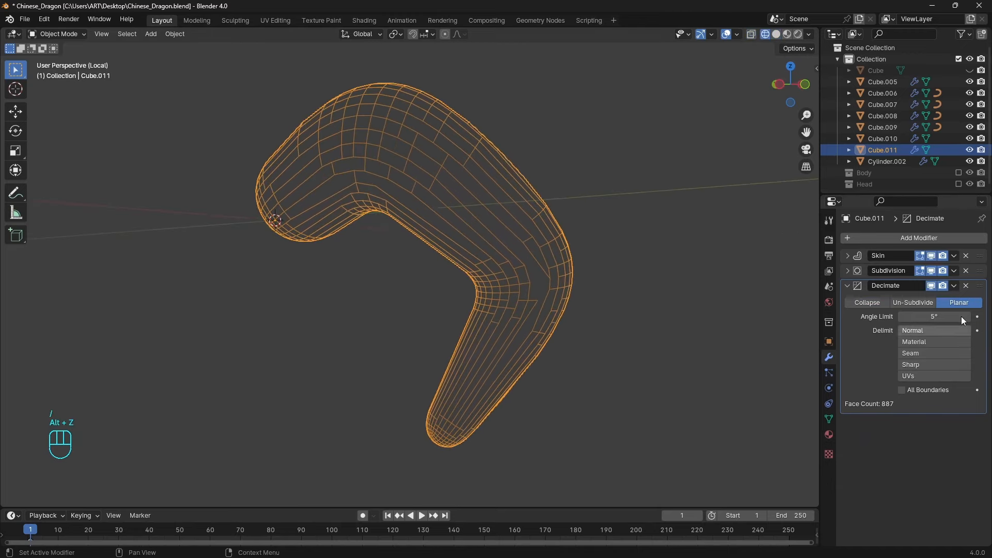
- Duplicate the leg copy's Decimate modifier, switch the duplicate to Collapse and set its ratio to 0.0559
{"action": "left_click", "coordinate": [954, 286]}
{"action": "left_click", "coordinate": [908, 310]}
{"action": "left_click", "coordinate": [867, 438]}
{"action": "left_click_drag", "start_coordinate": [941, 453], "coordinate": [873, 452]}
{"action": "key", "text": "alt+z"}
{"action": "mouse_move", "coordinate": [616, 240]}
{"action": "left_mouse_down", "text": "alt"}
{"action": "mouse_move", "coordinate": [618, 270]}
{"action": "mouse_move", "coordinate": [643, 287]}
{"action": "mouse_move", "coordinate": [641, 271]}
{"action": "mouse_move", "coordinate": [618, 292]}
{"action": "left_mouse_up", "text": "alt"}
{"action": "key", "text": "alt+z"}
{"action": "left_click_drag", "start_coordinate": [618, 293], "coordinate": [578, 293], "text": "alt"}
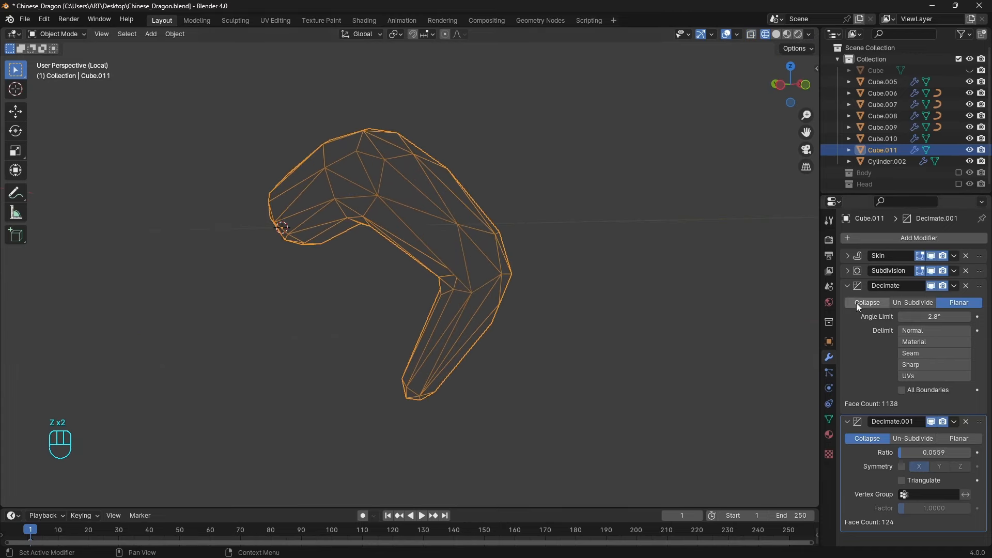
- Return to solid shading and add a Wireframe modifier with thickness 0.0084 m, Boundary on and Even thickness off
{"action": "left_click_drag", "start_coordinate": [848, 286], "coordinate": [846, 310]}
{"action": "key", "text": "z"}
{"action": "left_click", "coordinate": [920, 238]}
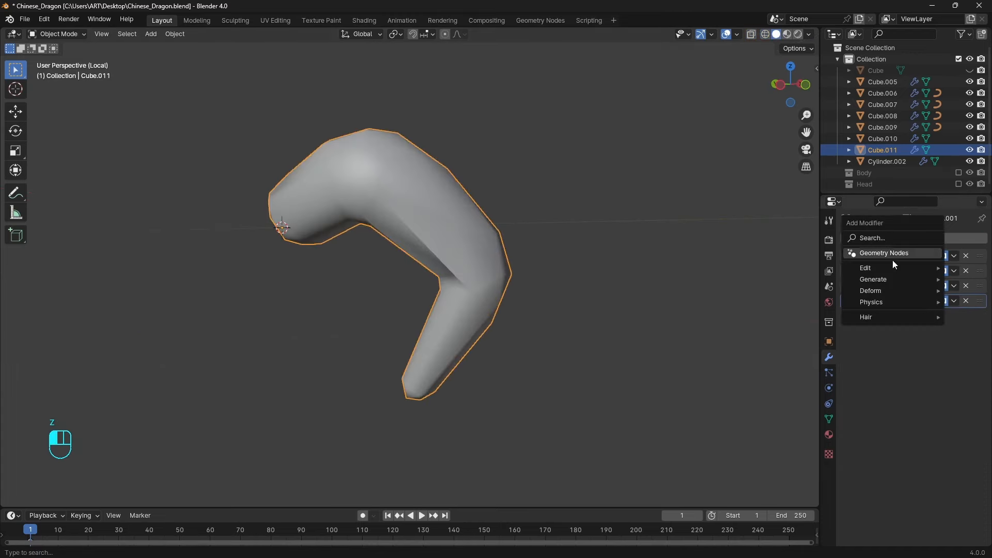
{"action": "type", "text": "wi"}
{"action": "left_click", "coordinate": [791, 280]}
{"action": "left_click_drag", "start_coordinate": [685, 296], "coordinate": [656, 303], "text": "alt"}
{"action": "left_click_drag", "start_coordinate": [949, 332], "coordinate": [912, 333], "text": "shift"}
{"action": "left_click", "coordinate": [901, 360]}
{"action": "left_click", "coordinate": [901, 386]}
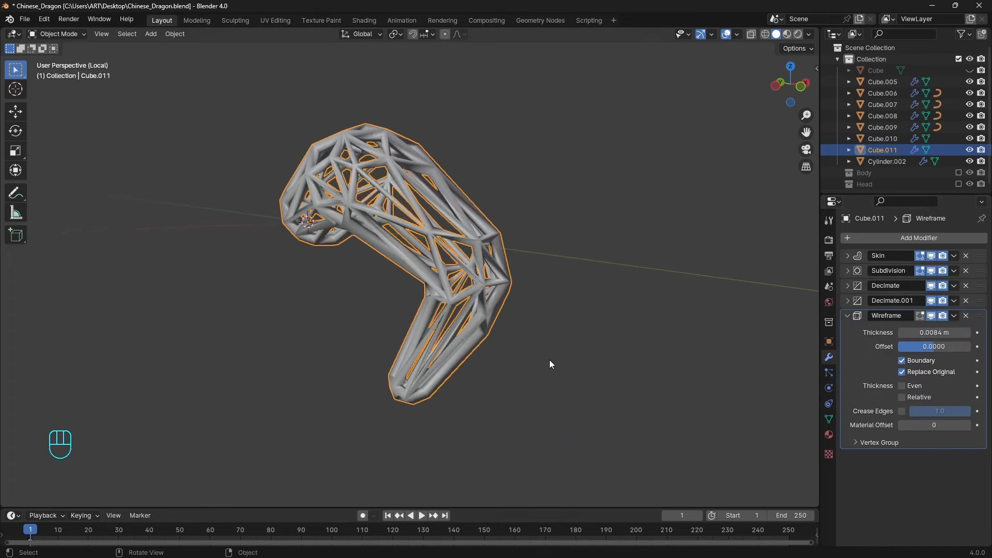
- Smooth the leg lattice with a Subdivision Surface modifier at viewport level 3 and exit local view
{"action": "left_click_drag", "start_coordinate": [500, 308], "coordinate": [511, 351], "text": "alt"}
{"action": "left_click", "coordinate": [918, 238]}
{"action": "left_click", "coordinate": [790, 281]}
{"action": "left_click_drag", "start_coordinate": [934, 487], "coordinate": [934, 499]}
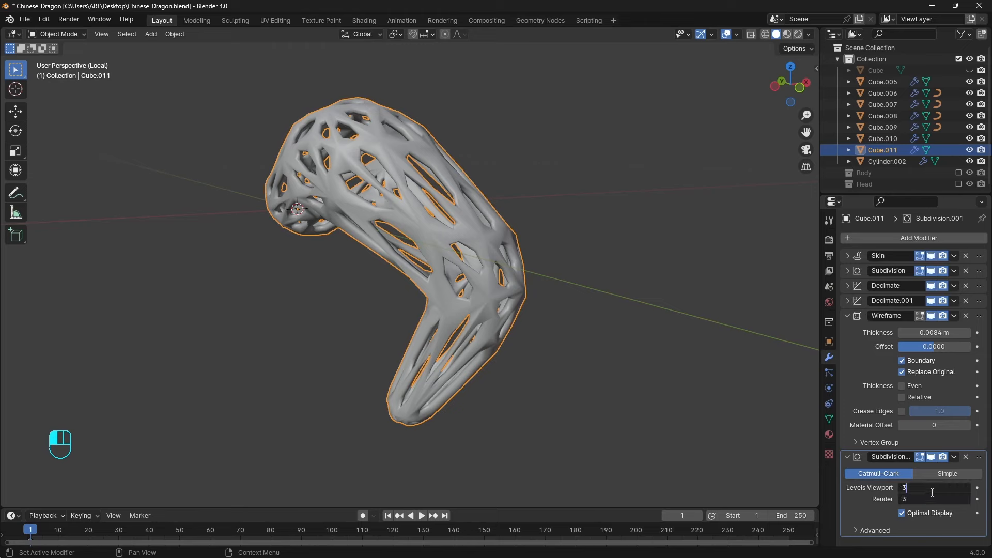
{"action": "type", "text": "3"}
{"action": "key", "text": "Return"}
{"action": "left_click", "coordinate": [652, 292]}
{"action": "left_click_drag", "start_coordinate": [650, 284], "coordinate": [543, 297], "text": "alt"}
{"action": "key", "text": "a"}
{"action": "key", "text": "KP_Divide"}
- Collapse the leg lattice's modifier settings and add a Mirror modifier to it
{"action": "left_click", "coordinate": [847, 315]}
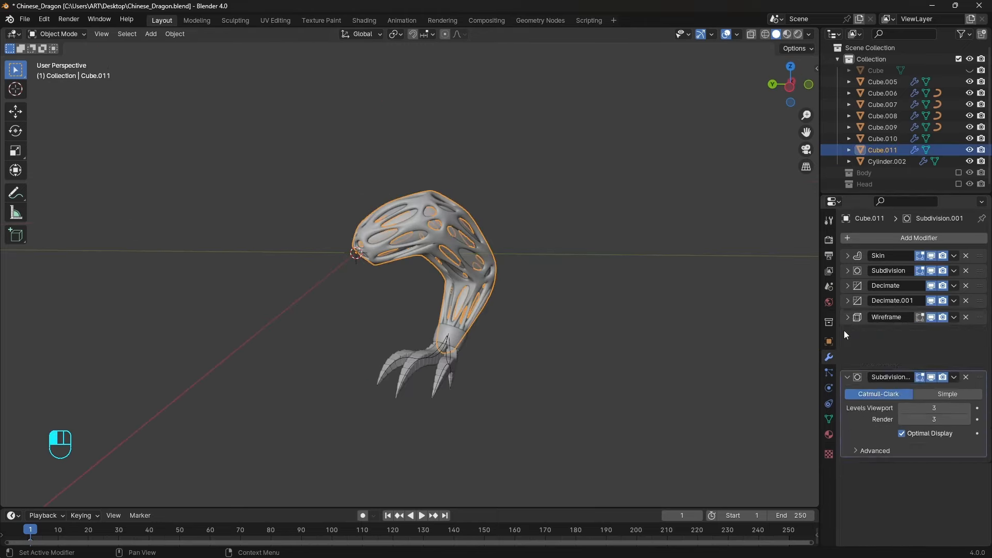
{"action": "left_click", "coordinate": [845, 330]}
{"action": "left_click", "coordinate": [940, 241]}
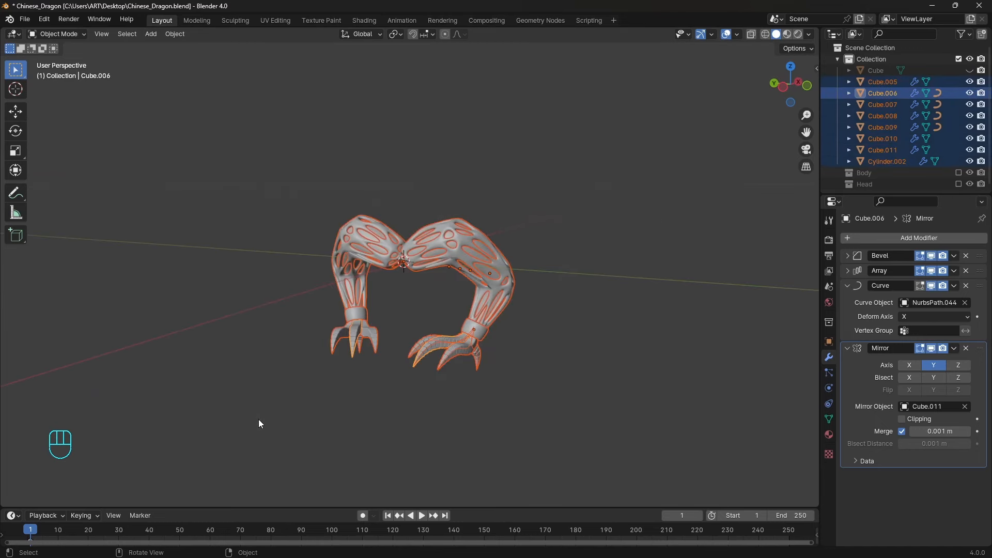
- Move all selected leg parts into a new collection named Legs
{"action": "key", "text": "m"}
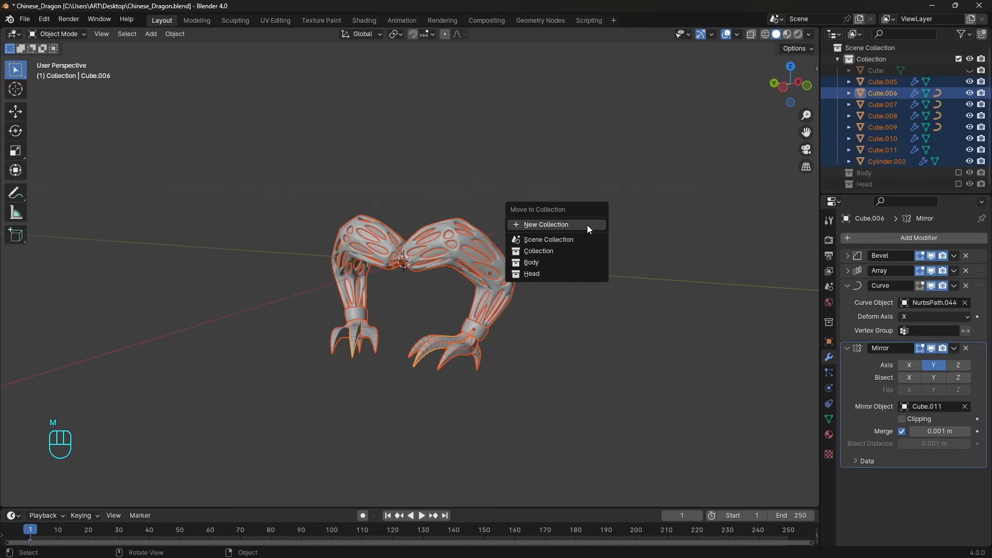
{"action": "left_click", "coordinate": [586, 225]}
{"action": "type", "text": "Legs"}
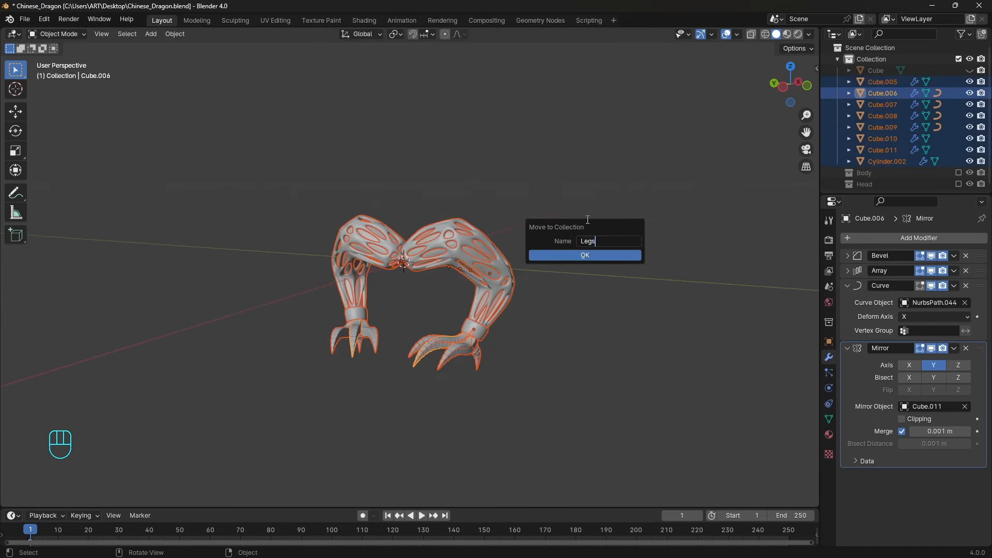
{"action": "key", "text": "Return"}
{"action": "left_click", "coordinate": [587, 219]}
{"action": "middle_click_drag", "start_coordinate": [586, 219], "coordinate": [477, 206]}
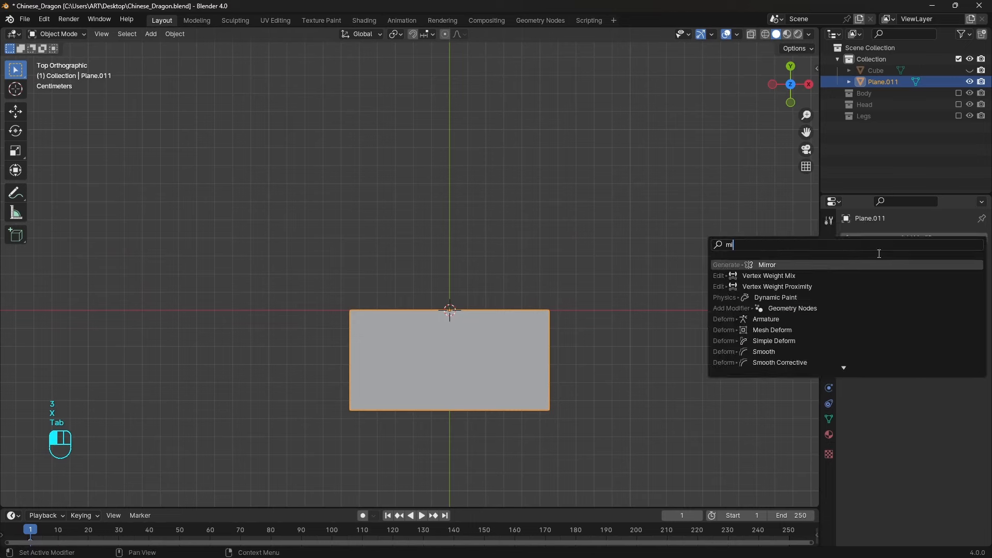
- Add a Mirror modifier to the half plane with only the Y axis enabled
{"action": "left_click", "coordinate": [919, 267]}
{"action": "left_click", "coordinate": [936, 273]}
{"action": "left_click", "coordinate": [911, 273]}
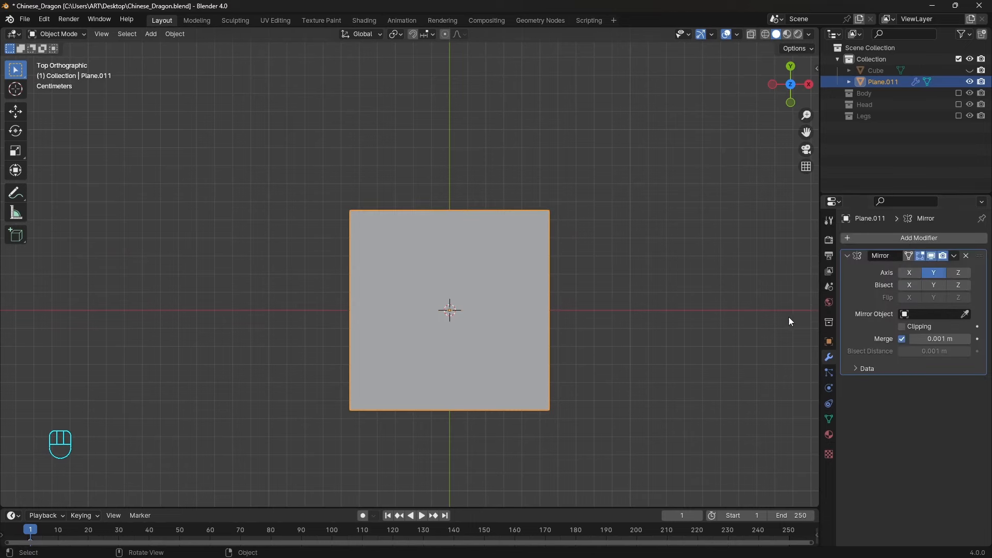
- Add two evenly spaced loop cuts to the half plane, parallel to the Y axis
{"action": "key", "text": "Tab"}
{"action": "middle_click_drag", "start_coordinate": [499, 365], "coordinate": [531, 374], "text": "ctrl"}
{"action": "key", "text": "ctrl+r"}
{"action": "scroll", "coordinate": [463, 311], "scroll_direction": "up", "scroll_amount": 1}
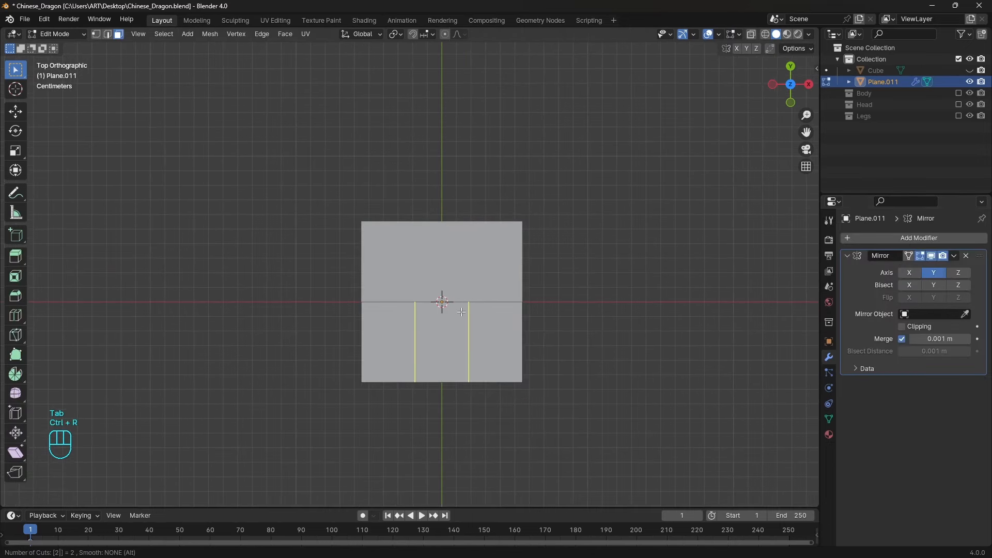
{"action": "left_click", "coordinate": [461, 312]}
{"action": "right_click", "coordinate": [462, 314]}
- Extrude the middle outer edge of the plane outward to start the curved tip
{"action": "key", "text": "2"}
{"action": "left_click", "coordinate": [444, 387]}
{"action": "key", "text": "e"}
{"action": "key", "text": "1"}
- Move the plane's side and corner vertices inward to shape a crescent outline with pointed sides at the centre line
{"action": "key", "text": "g"}
{"action": "left_click", "coordinate": [486, 288]}
{"action": "key", "text": "g"}
{"action": "left_click", "coordinate": [484, 298]}
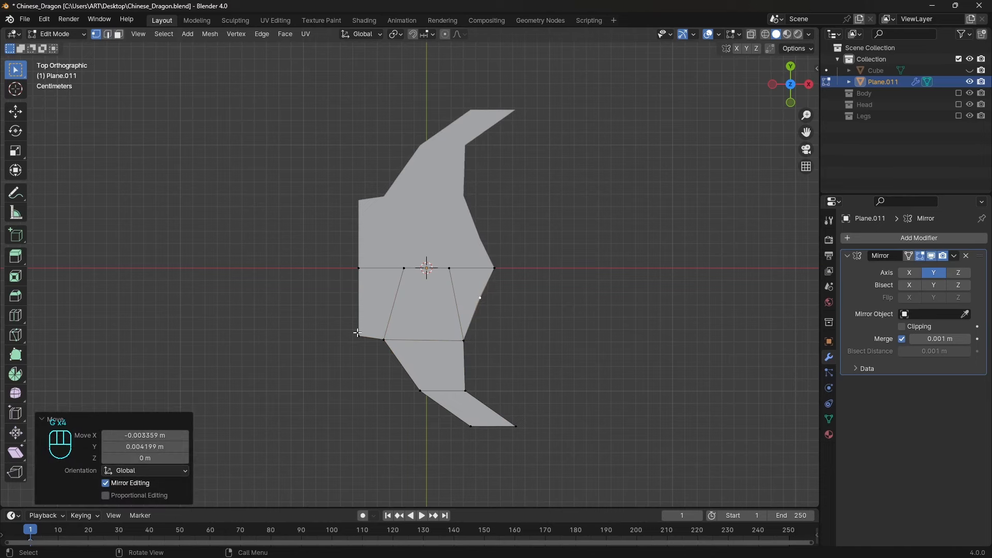
{"action": "left_click", "coordinate": [356, 332]}
{"action": "key", "text": "g"}
{"action": "left_click", "coordinate": [376, 293]}
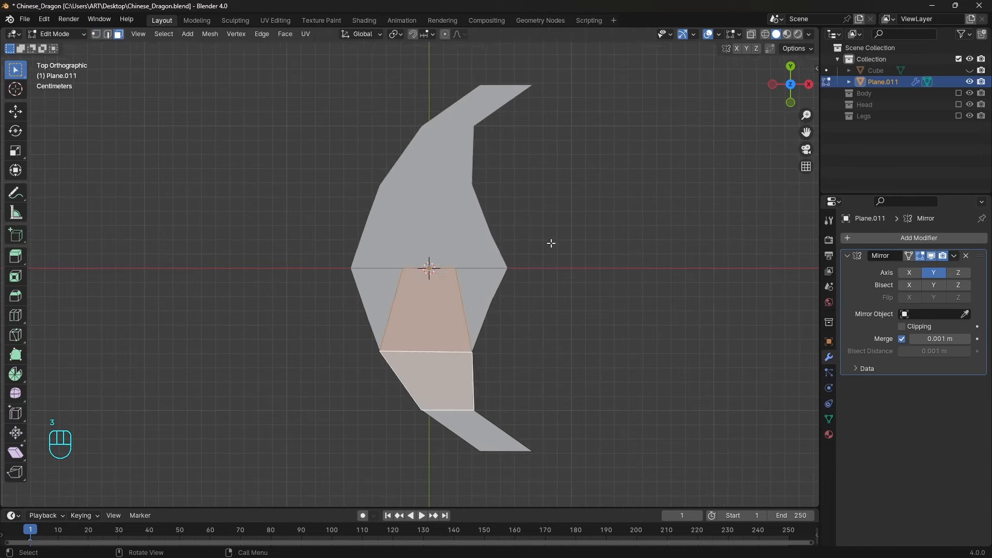
- Inset the selected middle faces and delete them to open a mirrored hole, and smooth the part with a level 3 Subdivision
{"action": "key", "text": "i"}
{"action": "left_click", "coordinate": [542, 256]}
{"action": "key", "text": "x"}
{"action": "left_click", "coordinate": [538, 258]}
{"action": "key", "text": "Tab"}
{"action": "key", "text": "ctrl+3"}
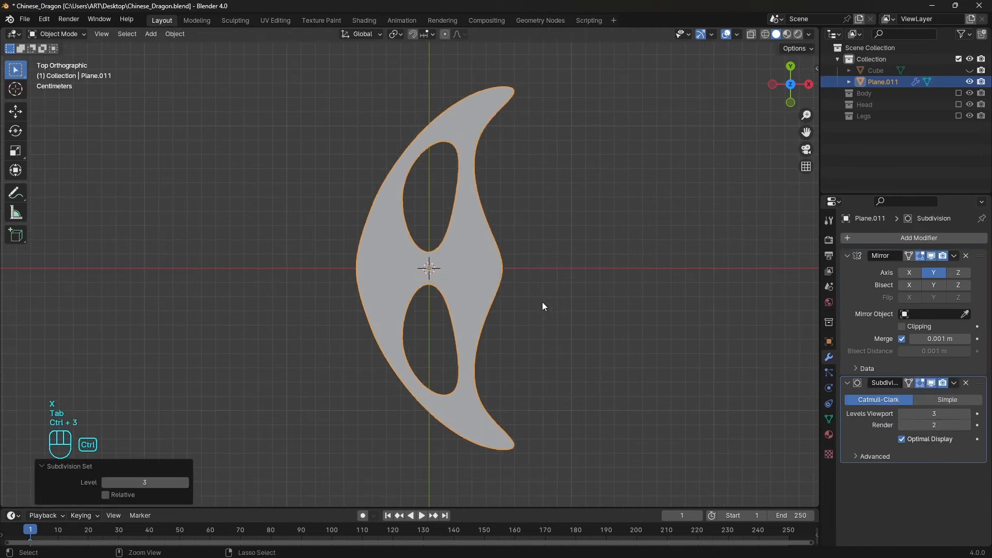
- Add a Solidify modifier above the Subdivision modifier and set its thickness to 0.158 m
{"action": "left_click", "coordinate": [941, 239]}
{"action": "type", "text": "sol"}
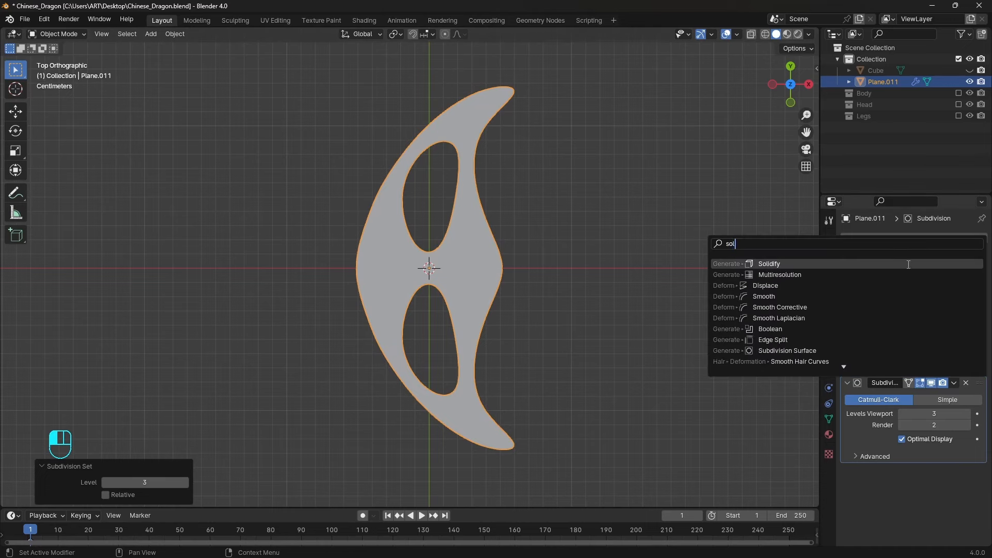
{"action": "key", "text": "Return"}
{"action": "left_click_drag", "start_coordinate": [980, 488], "coordinate": [985, 375]}
{"action": "left_click_drag", "start_coordinate": [671, 386], "coordinate": [686, 355], "text": "alt"}
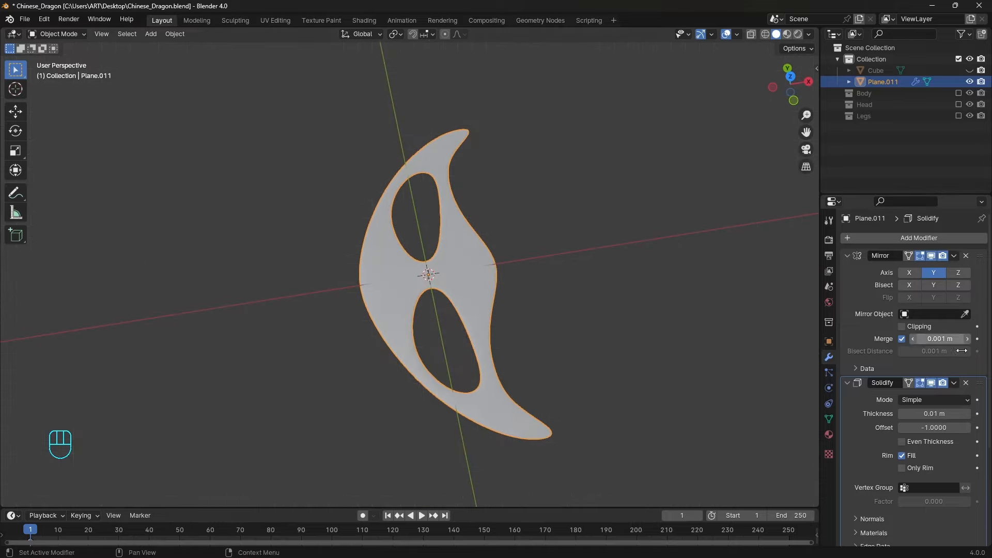
{"action": "left_click_drag", "start_coordinate": [934, 411], "coordinate": [987, 412], "text": "shift"}
- Move two vertices on the crescent's outer curved edge, the first about 0.03 m toward the centre line, to pinch in the outline
{"action": "key", "text": "grave"}
{"action": "key", "text": "Tab"}
{"action": "key", "text": "1"}
{"action": "left_click", "coordinate": [381, 341]}
{"action": "key", "text": "g"}
{"action": "left_click", "coordinate": [383, 313]}
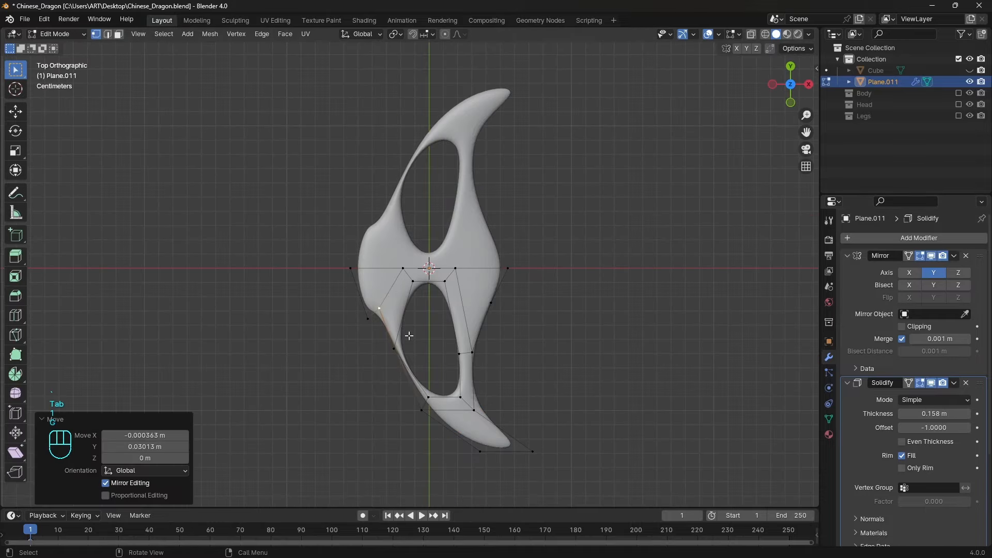
{"action": "left_click", "coordinate": [397, 343]}
{"action": "key", "text": "g"}
{"action": "left_click", "coordinate": [409, 326]}
{"action": "key", "text": "Tab"}
- Add a NURBS path and give the crescent part an Array modifier with the fit type Fit Curve
{"action": "key", "text": "shift+a"}
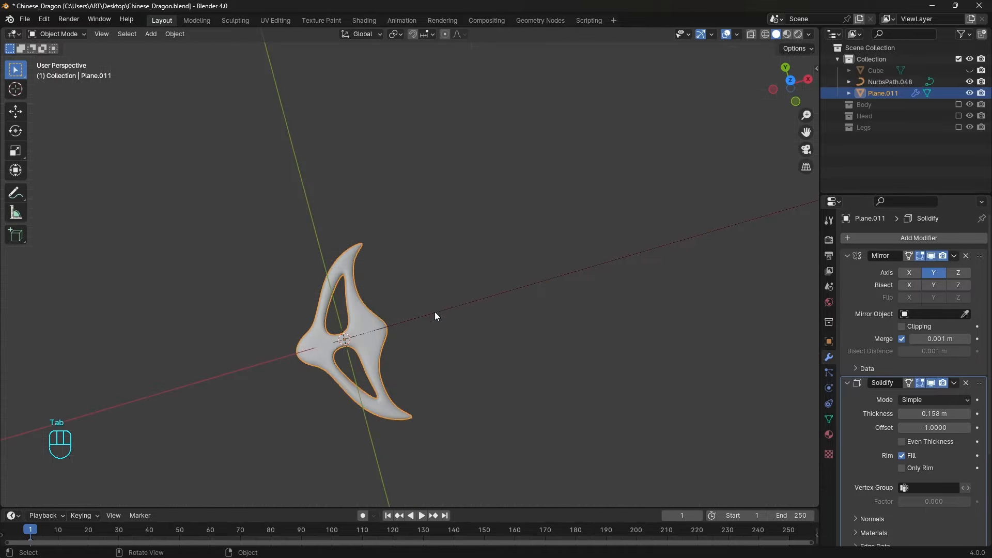
{"action": "left_click_drag", "start_coordinate": [847, 256], "coordinate": [829, 351]}
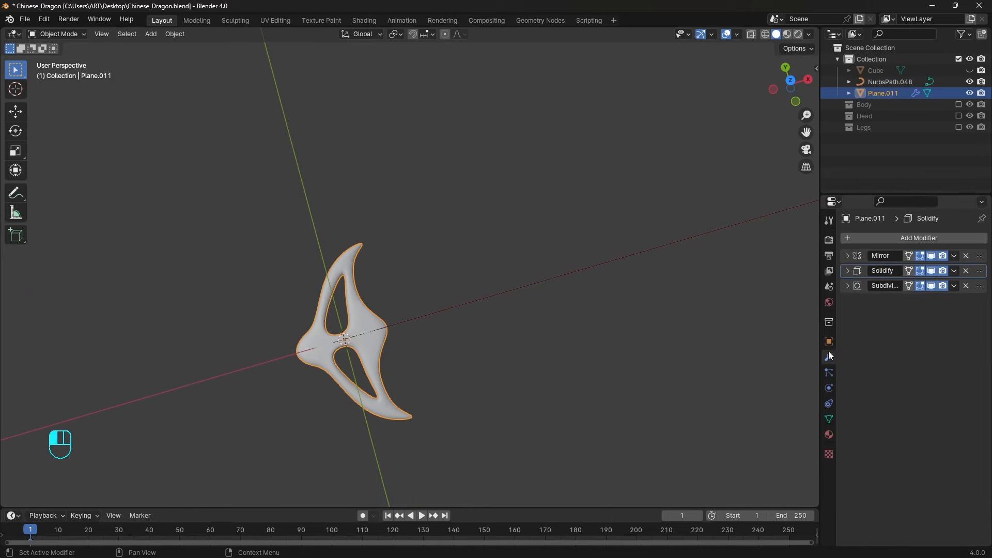
{"action": "left_click", "coordinate": [915, 237]}
{"action": "type", "text": "ar"}
{"action": "left_click", "coordinate": [895, 259]}
{"action": "left_click", "coordinate": [966, 318]}
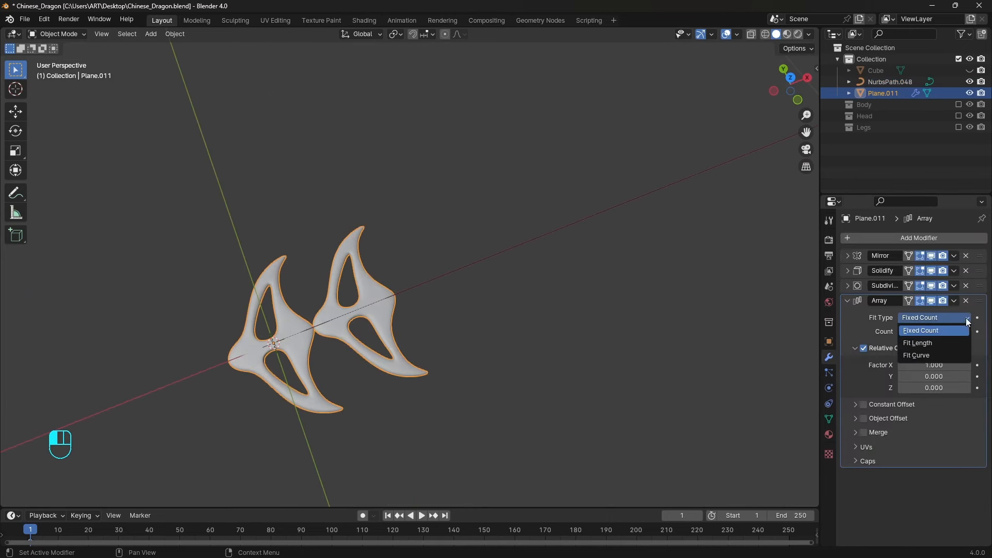
{"action": "left_click", "coordinate": [916, 355]}
{"action": "left_click", "coordinate": [965, 332]}
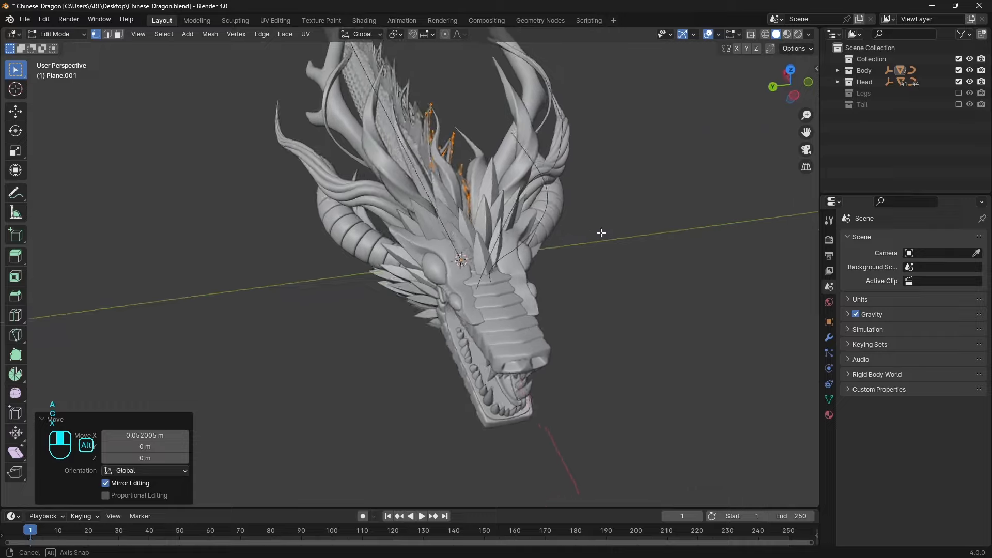
- Place the 3D cursor on the dragon's large eye and add a cylinder mesh there
{"action": "middle_click_drag", "start_coordinate": [600, 230], "coordinate": [534, 193]}
{"action": "middle_click_drag", "start_coordinate": [534, 193], "coordinate": [465, 230]}
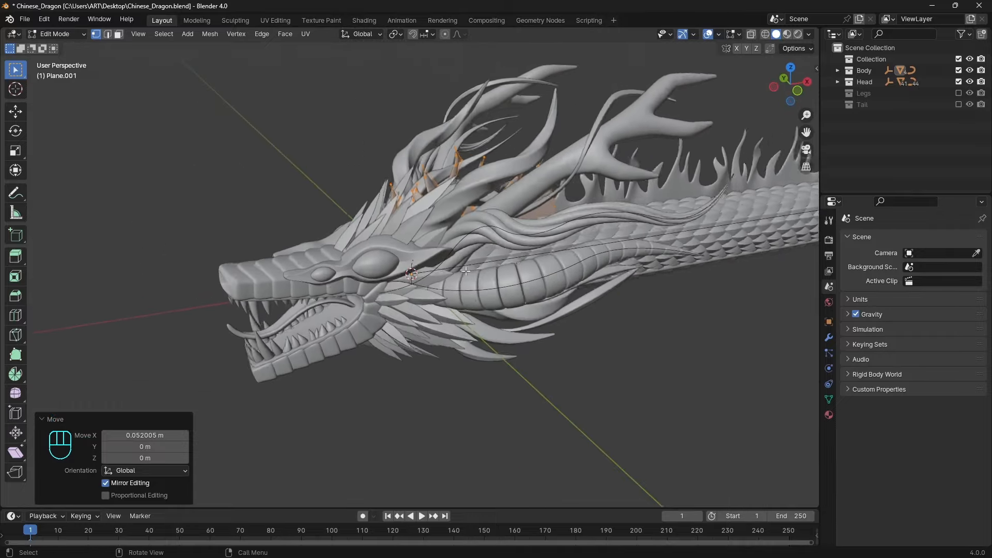
{"action": "middle_click_drag", "start_coordinate": [413, 279], "coordinate": [484, 261], "text": "ctrl"}
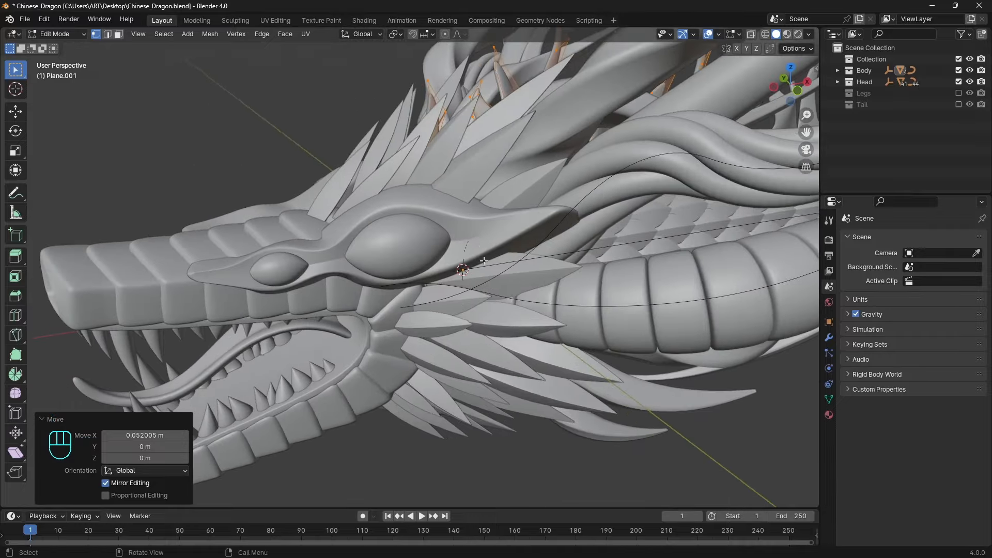
{"action": "key", "text": "Tab"}
{"action": "right_click", "coordinate": [401, 249], "text": "shift"}
{"action": "key", "text": "shift+a"}
{"action": "mouse_move", "coordinate": [415, 247]}
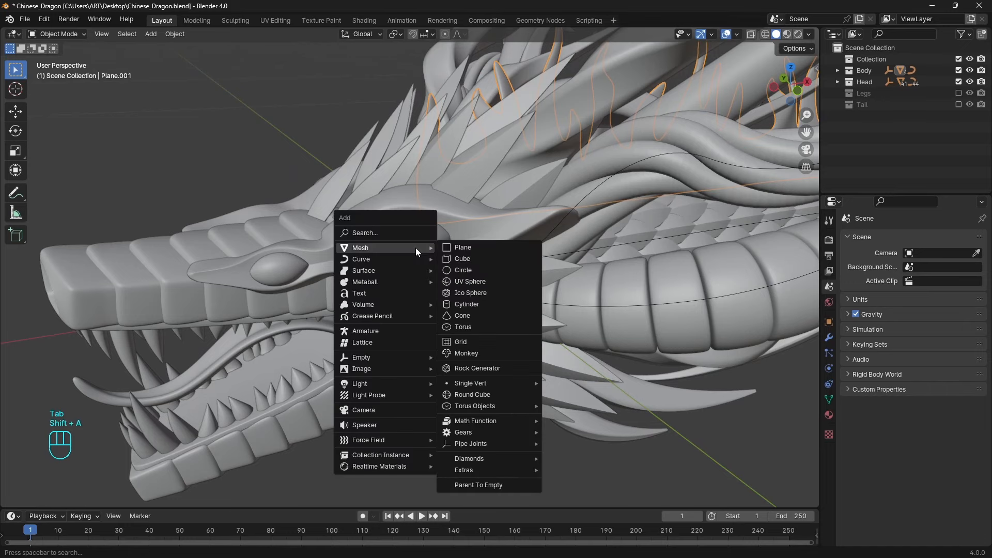
{"action": "left_click", "coordinate": [467, 304]}
- Inset the cylinder's top face and delete everything except the resulting ring of faces
{"action": "key", "text": "Tab"}
{"action": "key", "text": "3"}
{"action": "key", "text": "i"}
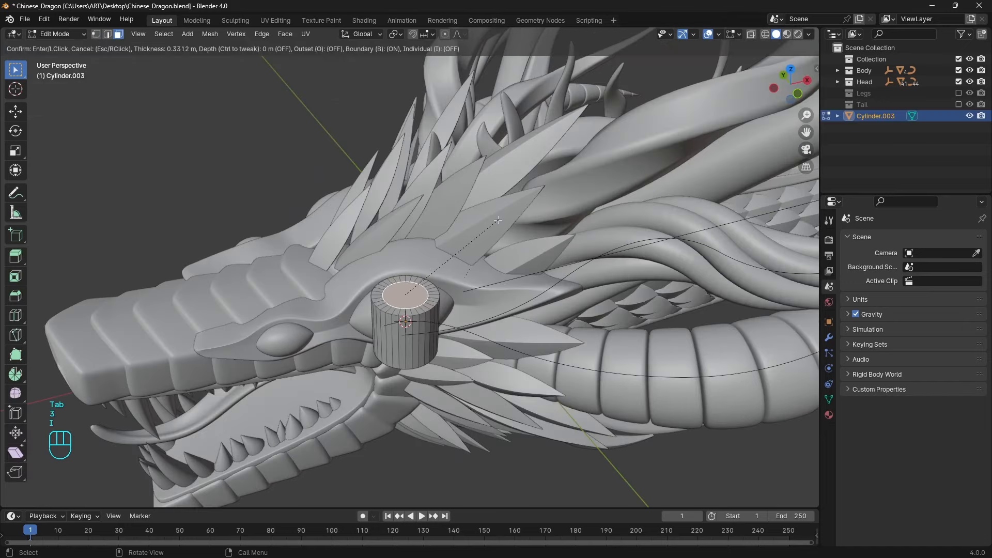
{"action": "left_click", "coordinate": [496, 222]}
{"action": "key", "text": "3"}
{"action": "left_click", "coordinate": [432, 292], "text": "alt"}
{"action": "key", "text": "ctrl+i"}
{"action": "key", "text": "x"}
{"action": "left_click", "coordinate": [448, 331]}
{"action": "key", "text": "Tab"}
- Set the ring's origin to its geometry and set snapping to Center with Face as the target
{"action": "right_click", "coordinate": [451, 332]}
{"action": "mouse_move", "coordinate": [451, 331]}
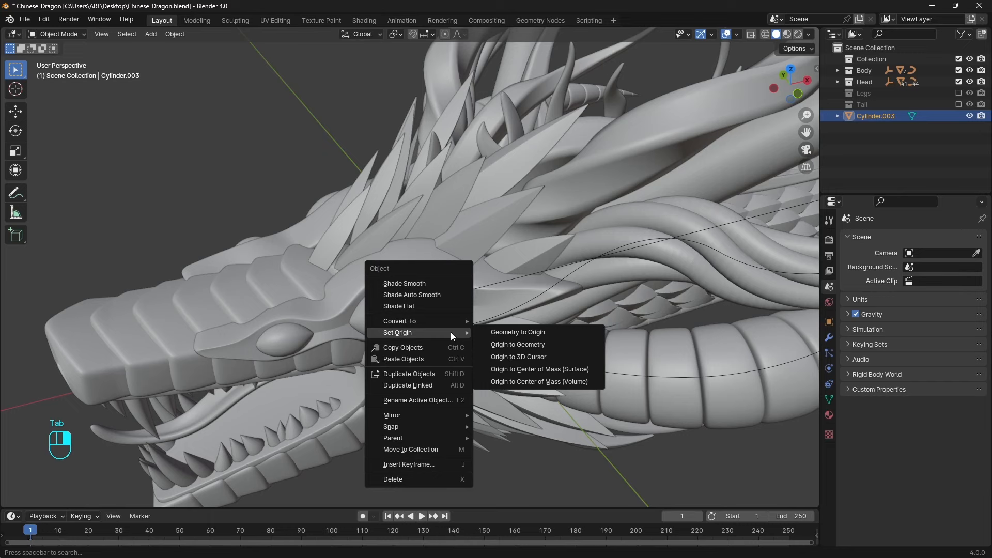
{"action": "left_click", "coordinate": [531, 343]}
{"action": "scroll", "coordinate": [466, 296], "scroll_direction": "up", "scroll_amount": 3}
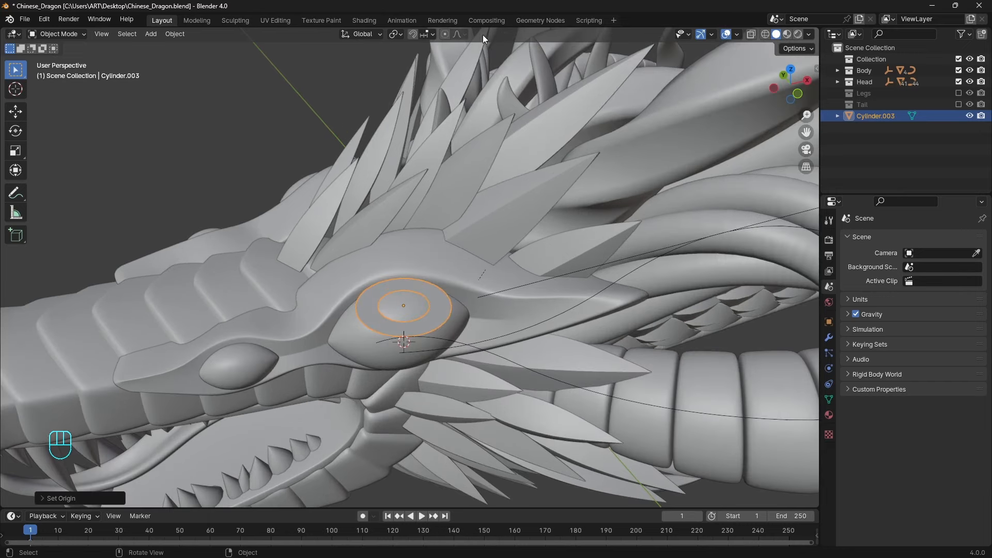
{"action": "left_click", "coordinate": [433, 34]}
{"action": "left_click", "coordinate": [411, 68]}
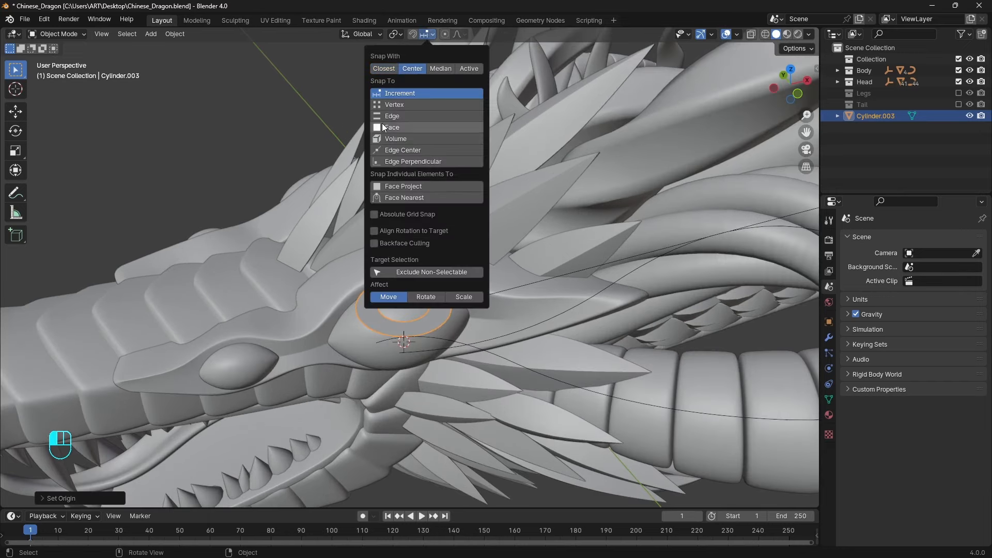
{"action": "left_click", "coordinate": [408, 127]}
- Snap the ring flat onto the middle of the large eye's surface and scale it down
{"action": "key", "text": "g"}
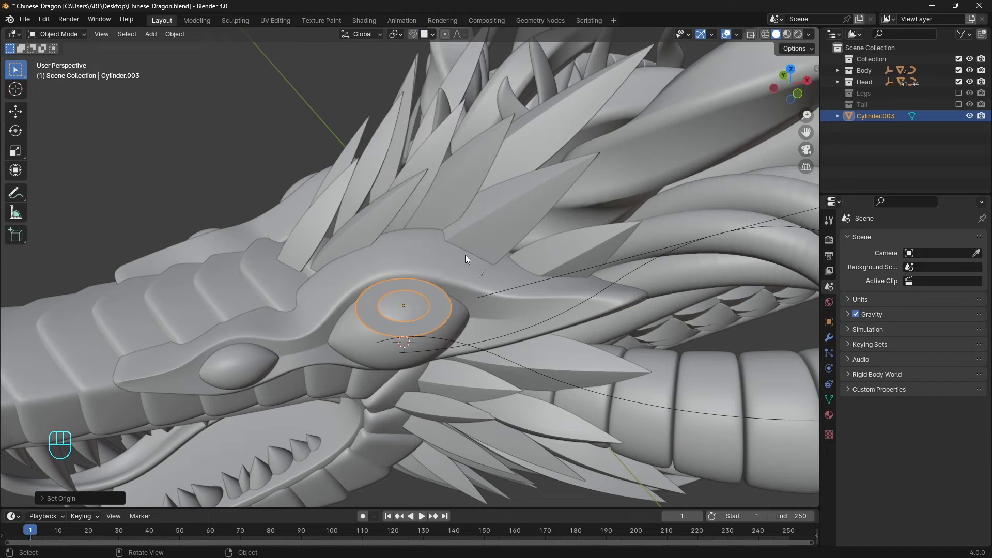
{"action": "left_click", "coordinate": [404, 320]}
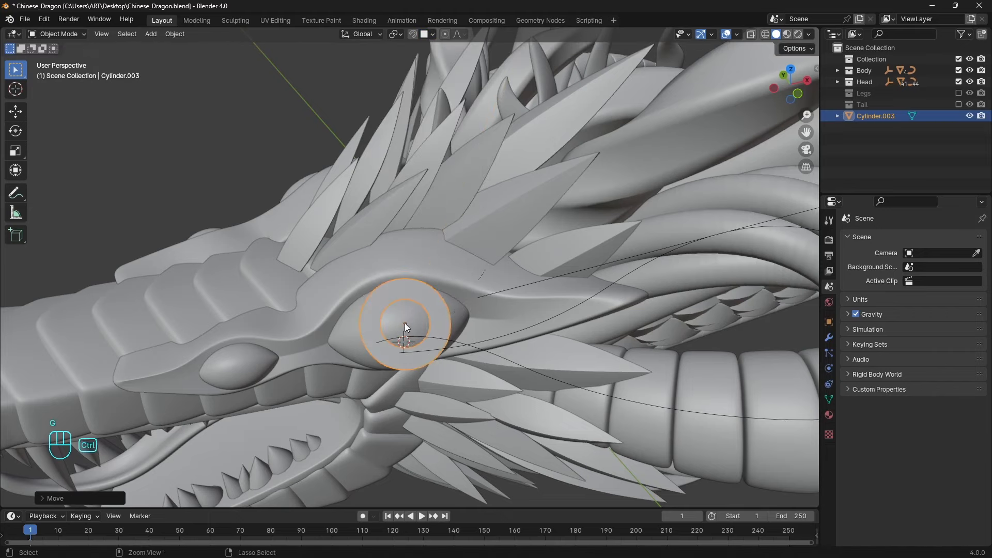
{"action": "middle_click_drag", "start_coordinate": [404, 323], "coordinate": [447, 279]}
{"action": "key", "text": "g"}
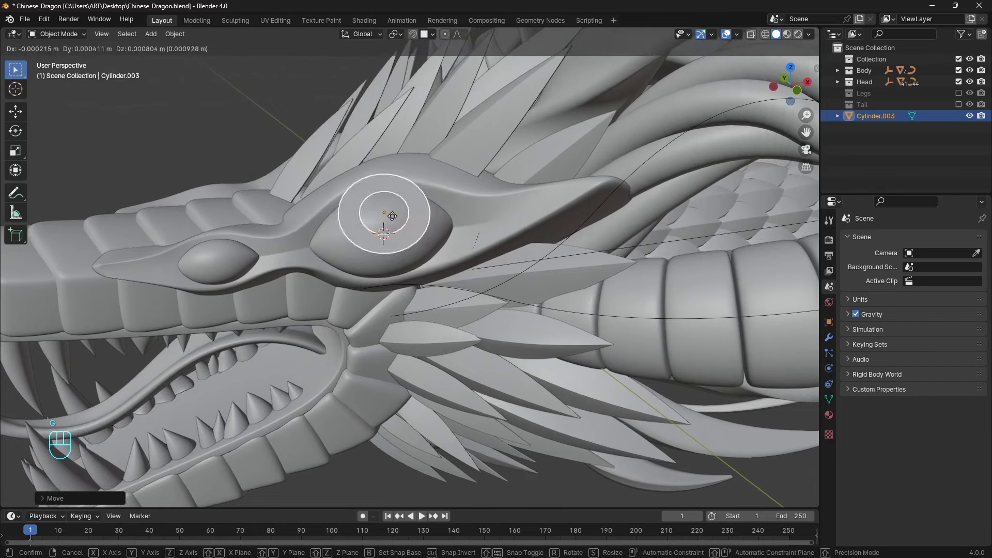
{"action": "left_click", "coordinate": [391, 225]}
{"action": "key", "text": "s"}
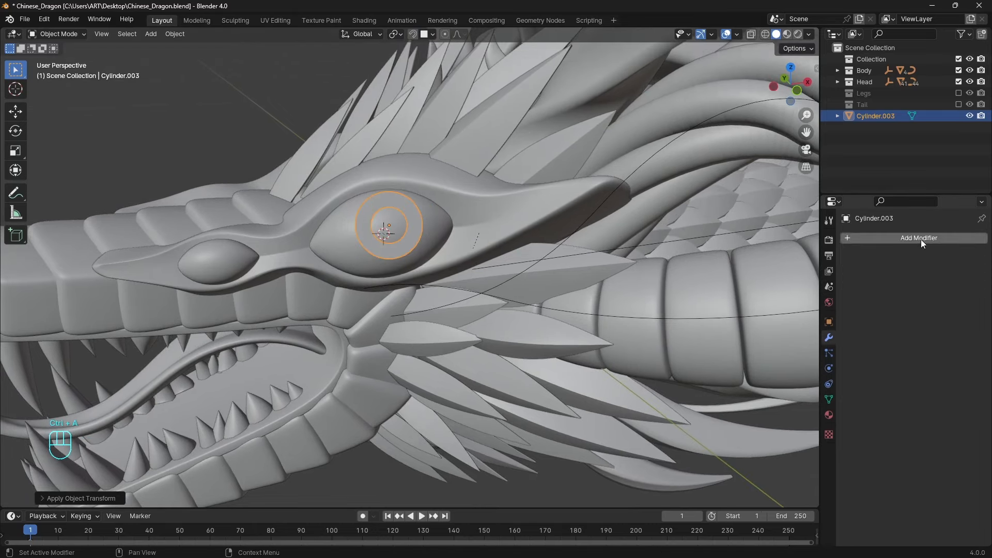
- Add a Shrinkwrap modifier to the ring with the eyeball (Cube.002) as its target
{"action": "left_click", "coordinate": [920, 240]}
{"action": "type", "text": "sh"}
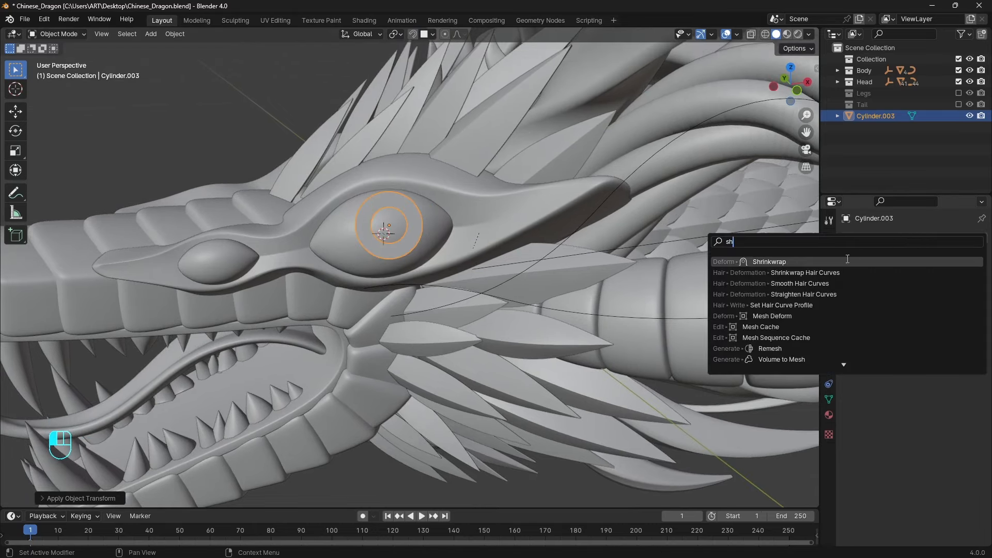
{"action": "key", "text": "Return"}
{"action": "left_click", "coordinate": [964, 300]}
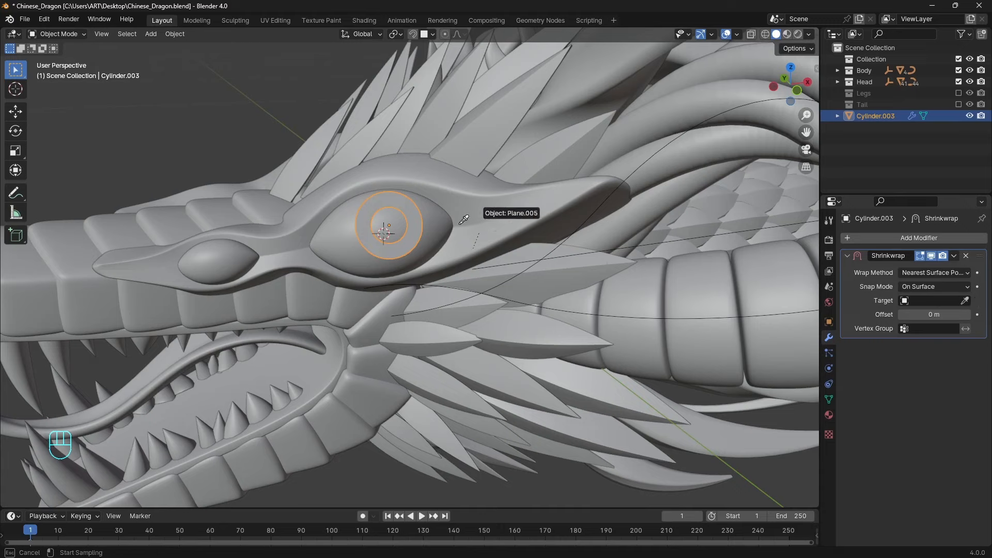
{"action": "left_click", "coordinate": [436, 229]}
{"action": "mouse_move", "coordinate": [506, 240]}
{"action": "middle_mouse_down"}
{"action": "mouse_move", "coordinate": [508, 258]}
{"action": "mouse_move", "coordinate": [507, 246]}
{"action": "middle_mouse_up"}
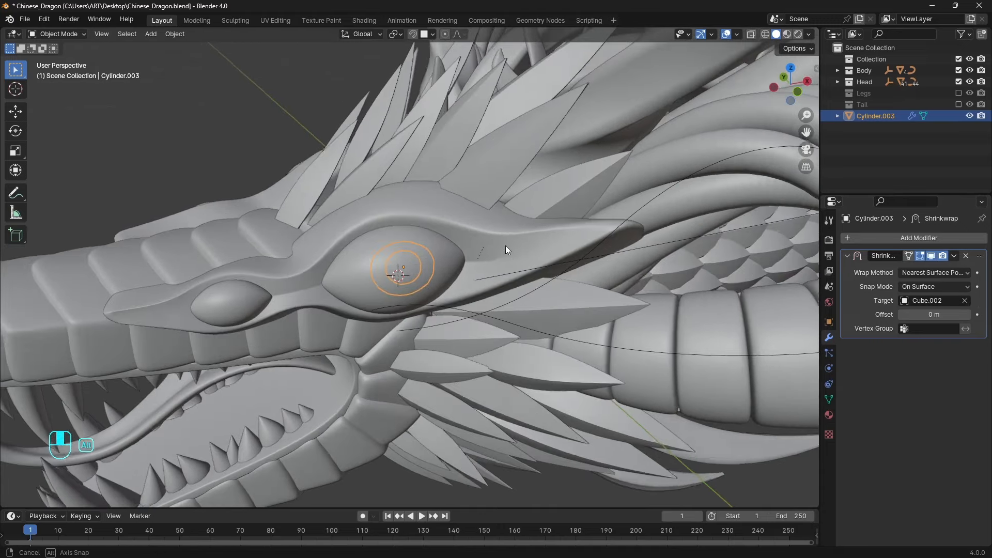
{"action": "middle_click_drag", "start_coordinate": [506, 247], "coordinate": [505, 244]}
- Add a Solidify modifier to the eye ring with a thickness of -0.001 m
{"action": "left_click", "coordinate": [882, 238]}
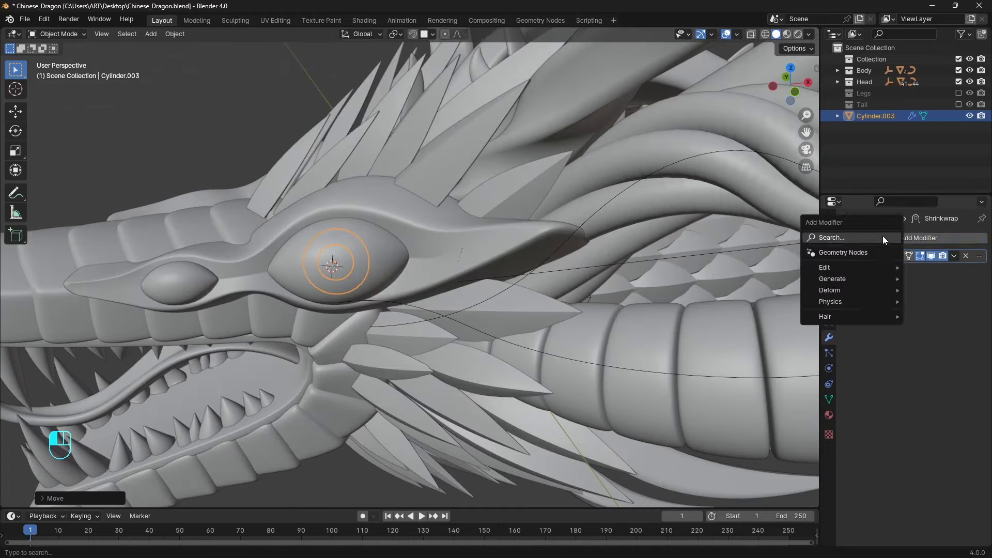
{"action": "type", "text": "sol"}
{"action": "key", "text": "Return"}
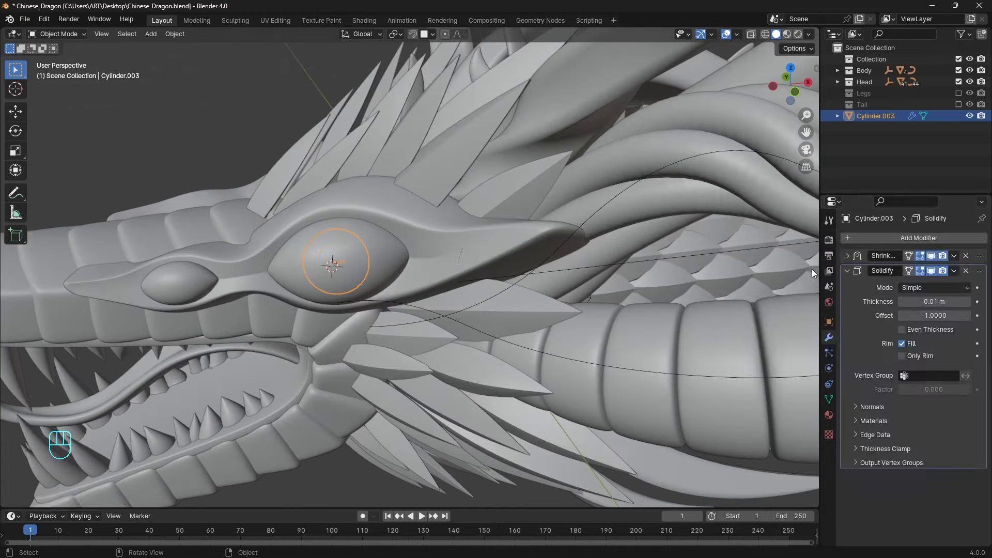
- Add a Subdivision Surface modifier to the eye ring with viewport and render levels of 3
{"action": "left_click", "coordinate": [919, 237]}
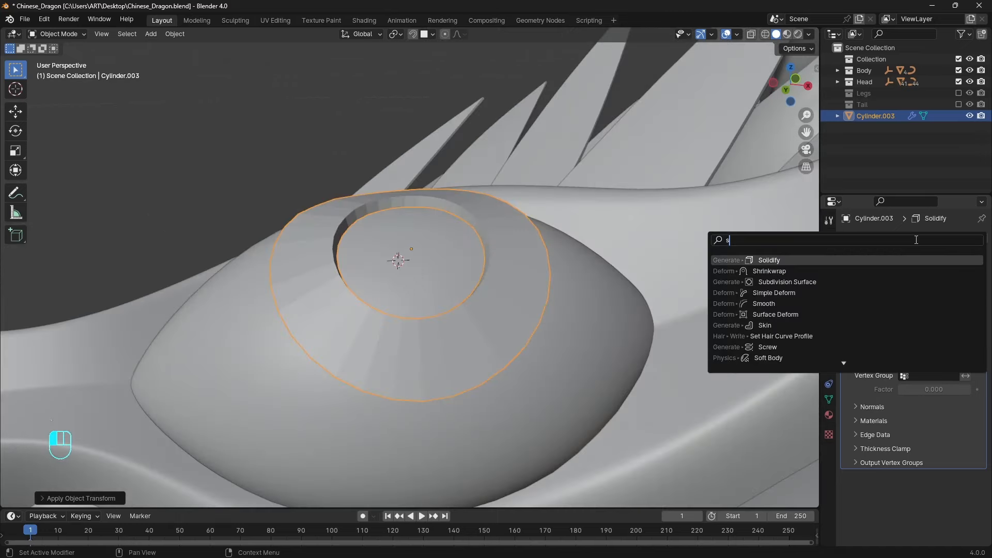
{"action": "type", "text": "sub"}
{"action": "key", "text": "Return"}
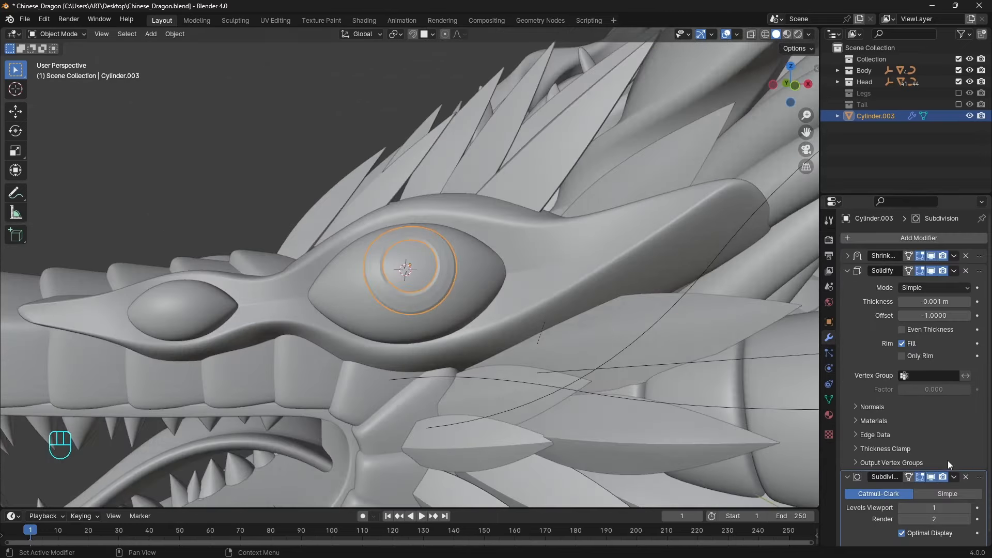
{"action": "left_click_drag", "start_coordinate": [938, 508], "coordinate": [938, 522]}
{"action": "type", "text": "3"}
{"action": "key", "text": "Return"}
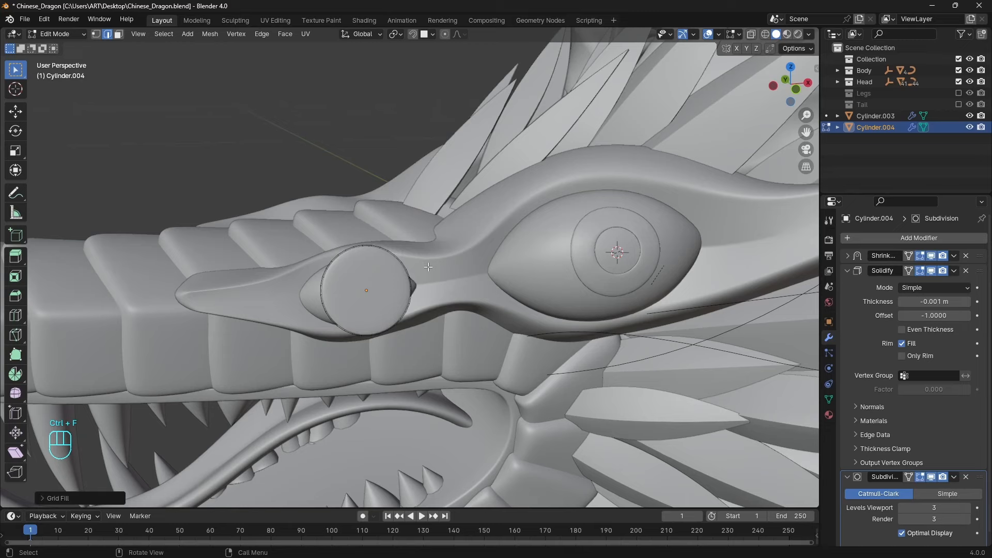
- Grid-fill the hole of the ring copy at the small eye and delete its surrounding outer faces, leaving a disc
{"action": "key", "text": "ctrl+f"}
{"action": "key", "text": "alt+z"}
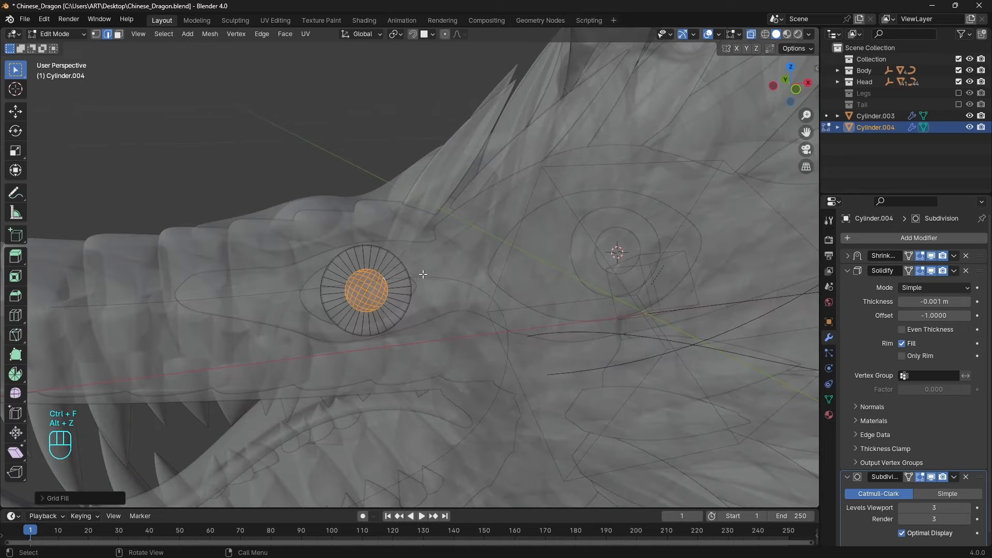
{"action": "key", "text": "3"}
{"action": "left_click", "coordinate": [398, 276]}
{"action": "left_click", "coordinate": [398, 276], "text": "alt"}
{"action": "key", "text": "x"}
{"action": "left_click", "coordinate": [399, 276]}
{"action": "key", "text": "alt+z"}
{"action": "key", "text": "Tab"}
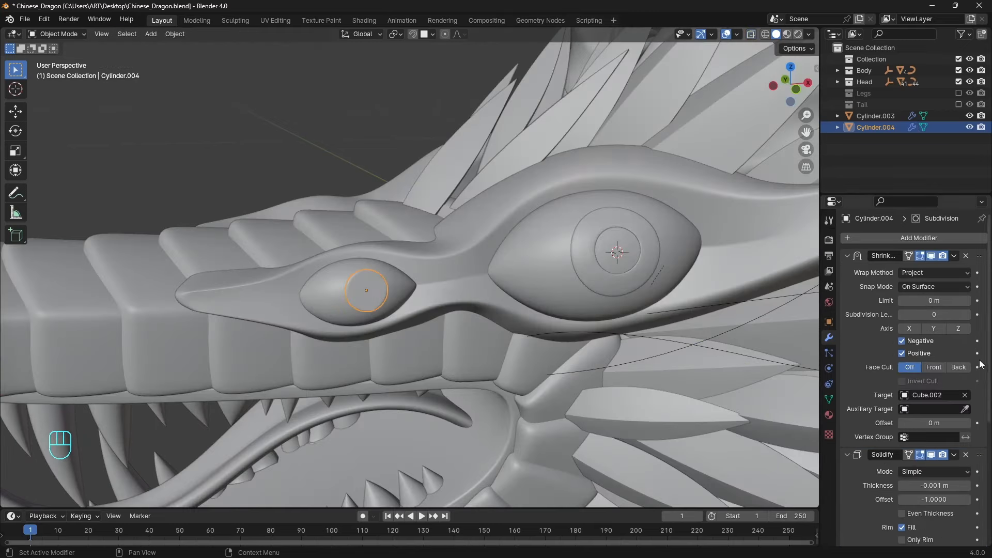
- Replace the Shrinkwrap target of the disc on the small eye
{"action": "left_click", "coordinate": [966, 396]}
{"action": "left_click", "coordinate": [964, 395]}
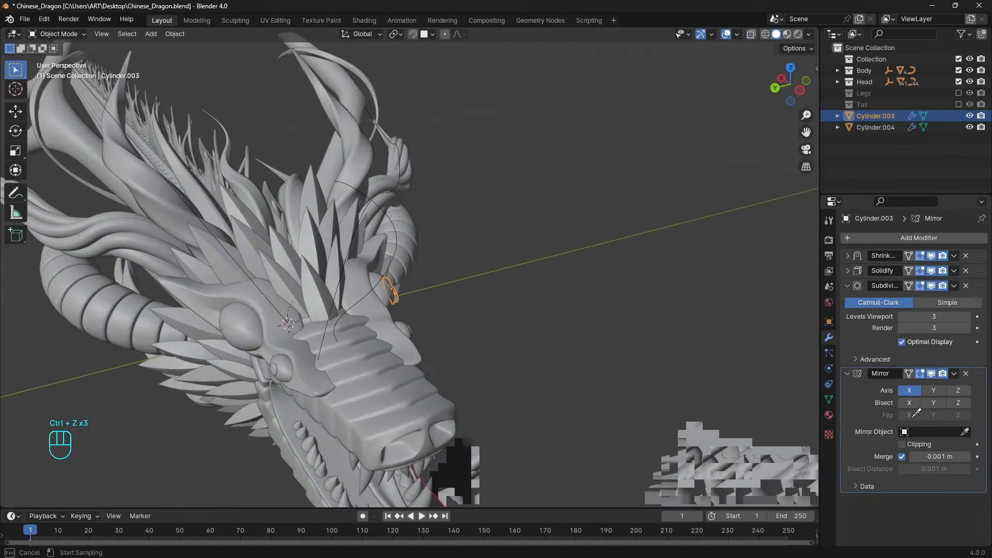
- Mirror the large eye's ring to the opposite eye on the Y axis only, using Cube.001 as the mirror object
{"action": "left_click", "coordinate": [369, 340]}
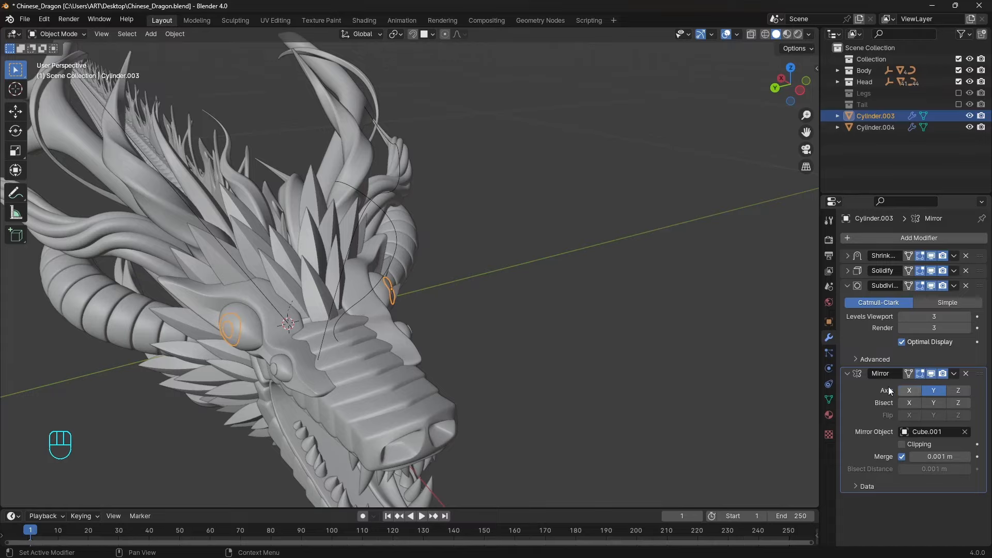
{"action": "left_click", "coordinate": [606, 319]}
{"action": "middle_click_drag", "start_coordinate": [607, 319], "coordinate": [454, 320]}
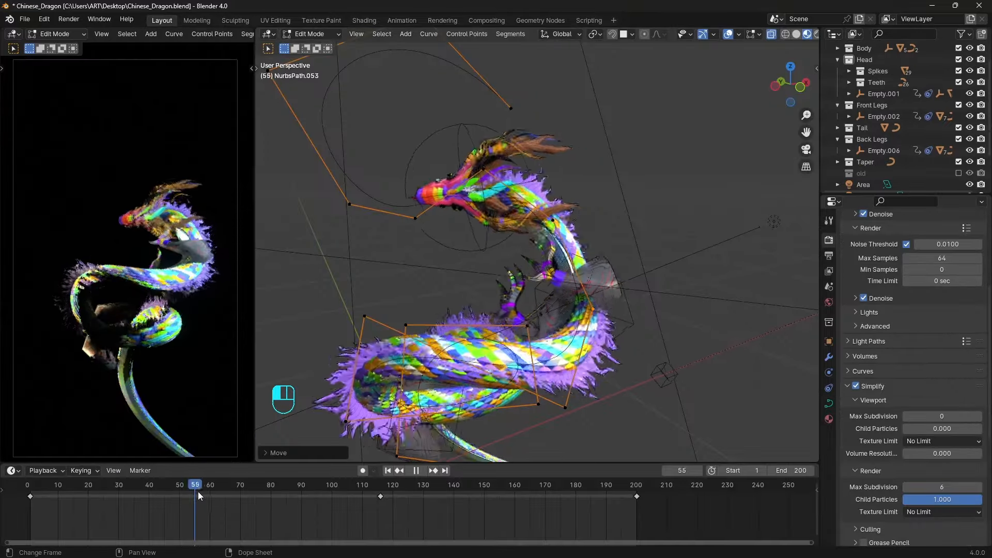
- Move the selected control point of the dragon's NURBS path near frame 56 and scrub the timeline back to preview the motion
{"action": "middle_click_drag", "start_coordinate": [507, 269], "coordinate": [493, 243]}
{"action": "key", "text": "g"}
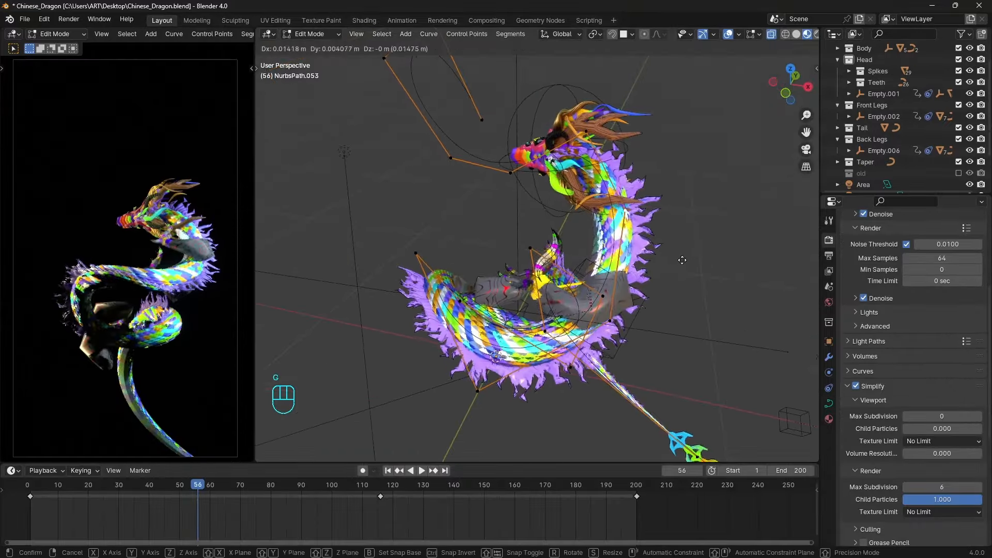
{"action": "left_click", "coordinate": [635, 256]}
{"action": "middle_click_drag", "start_coordinate": [636, 256], "coordinate": [656, 240]}
{"action": "mouse_move", "coordinate": [191, 486]}
{"action": "left_mouse_down"}
{"action": "mouse_move", "coordinate": [144, 487]}
{"action": "mouse_move", "coordinate": [174, 486]}
{"action": "left_mouse_up"}
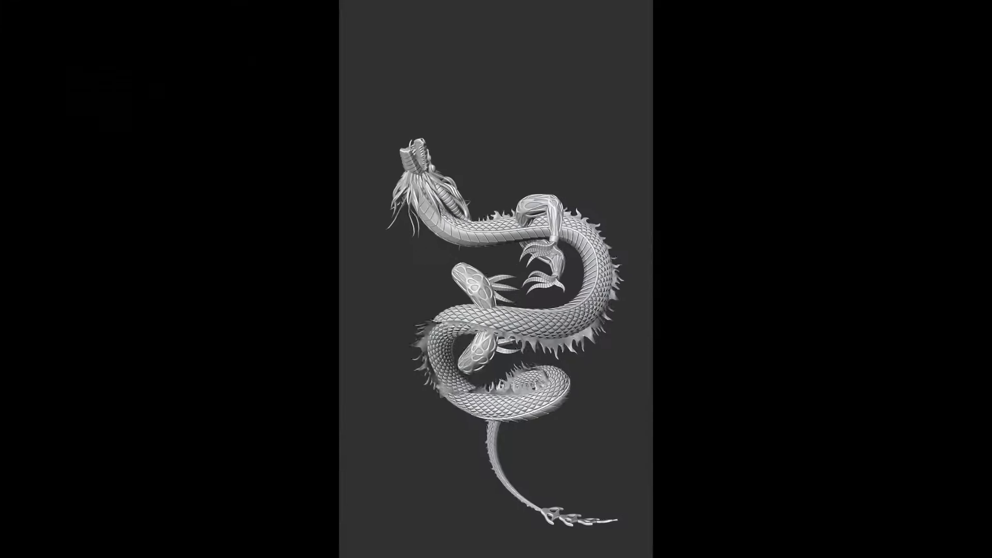